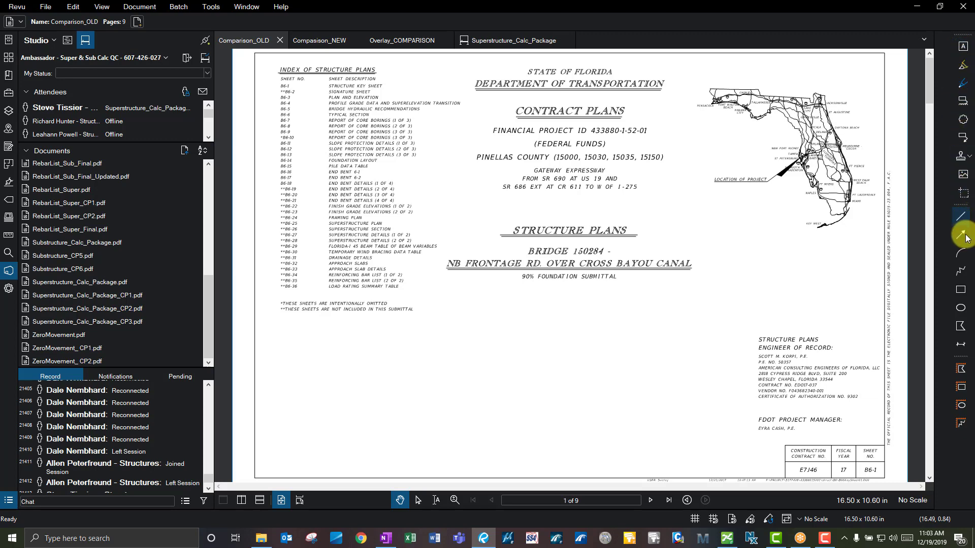
left_click(645, 509)
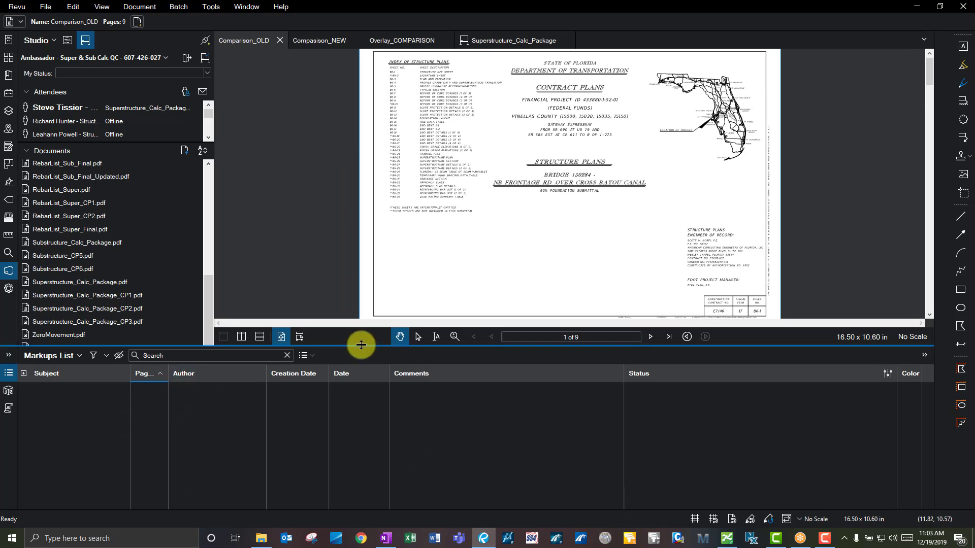
left_click(361, 344)
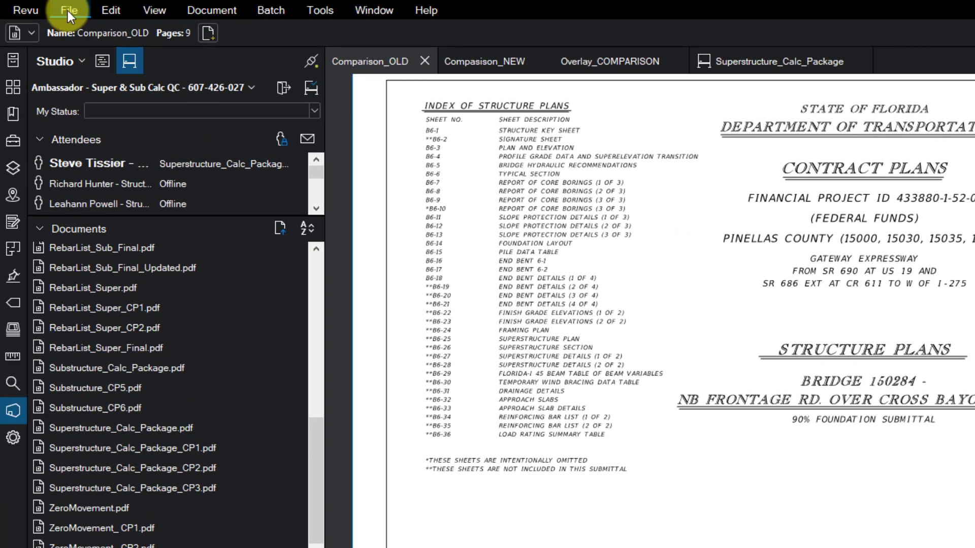
left_click(45, 7)
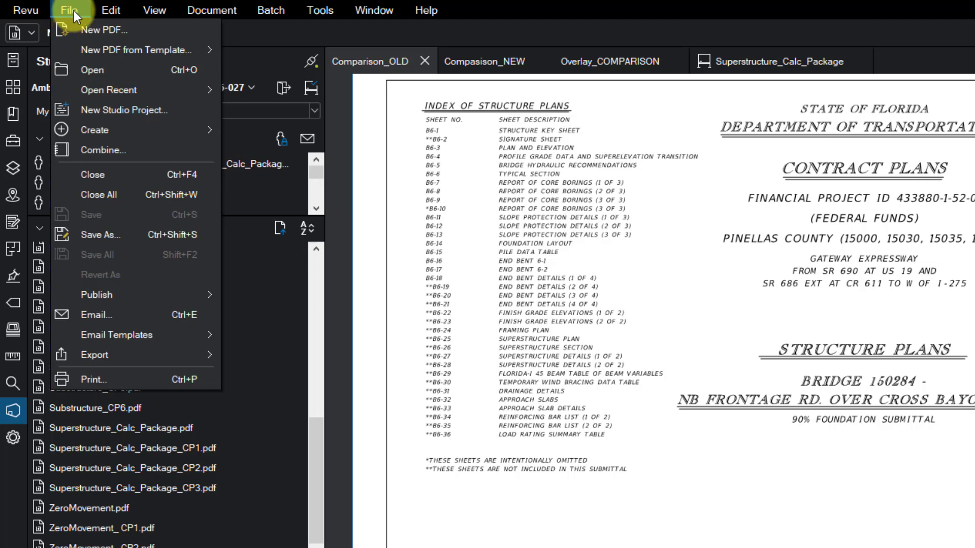
left_click(74, 10)
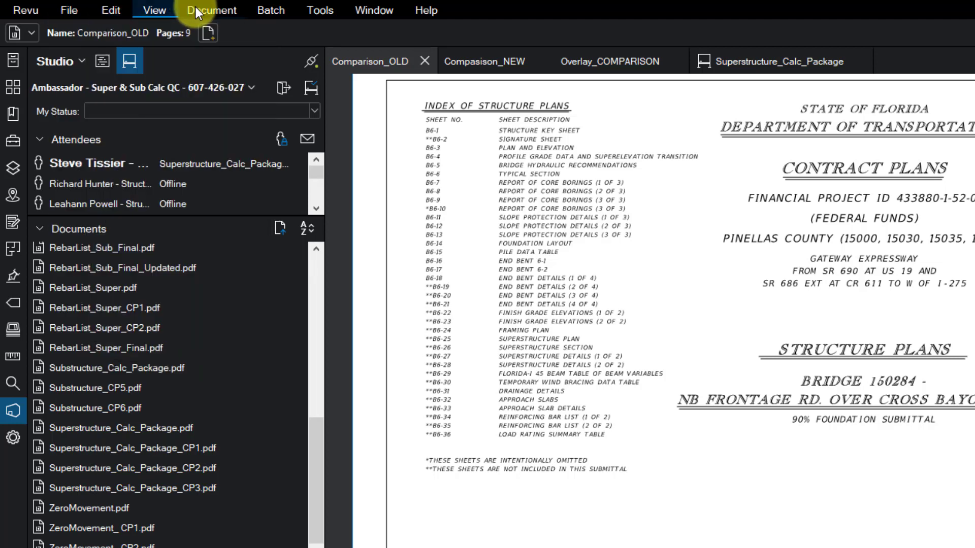
left_click(200, 9)
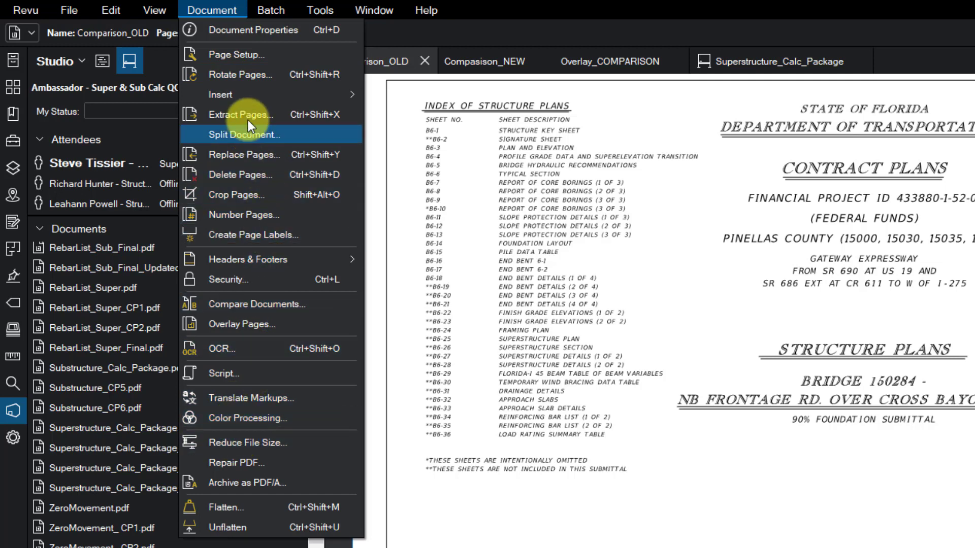
mouse_move(357, 11)
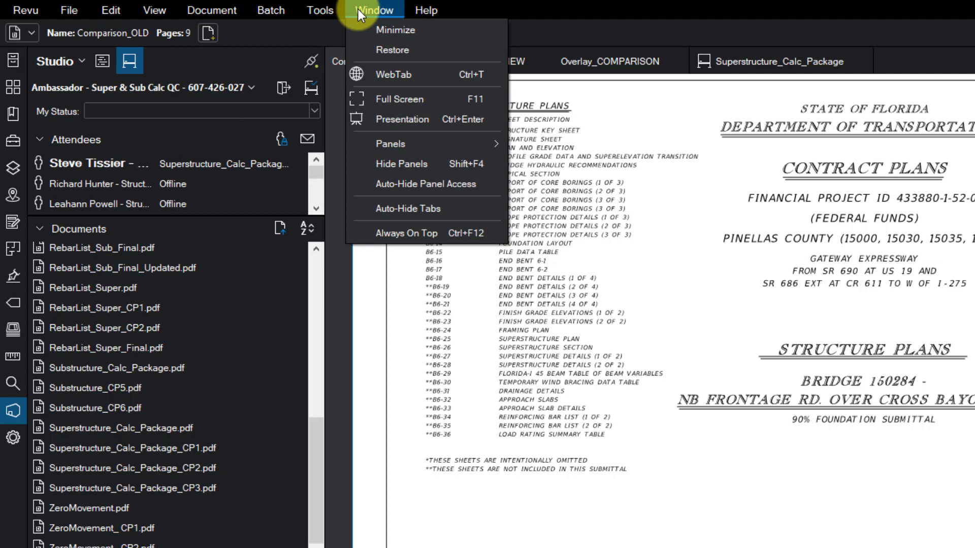
mouse_move(161, 11)
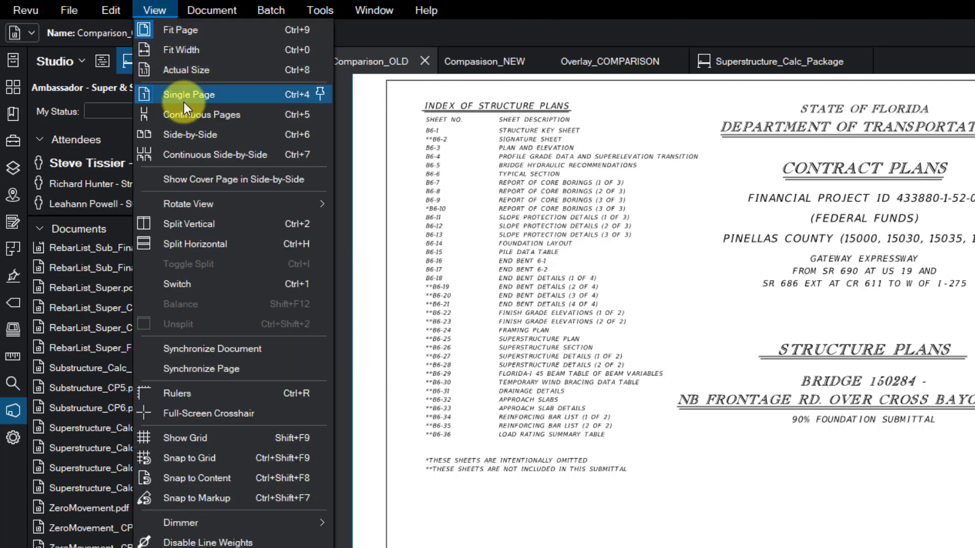
Start the Combine command for PDF files.
mouse_move(71, 12)
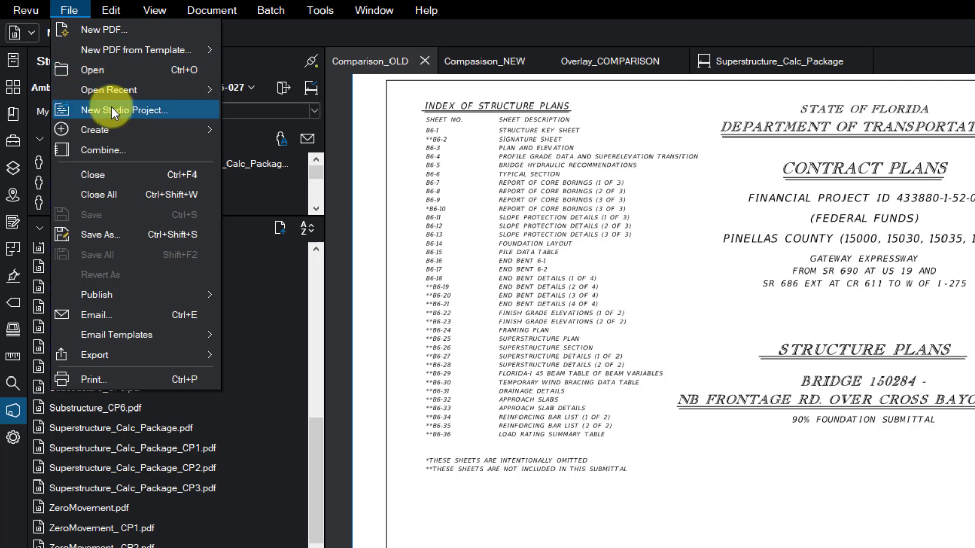
left_click(126, 150)
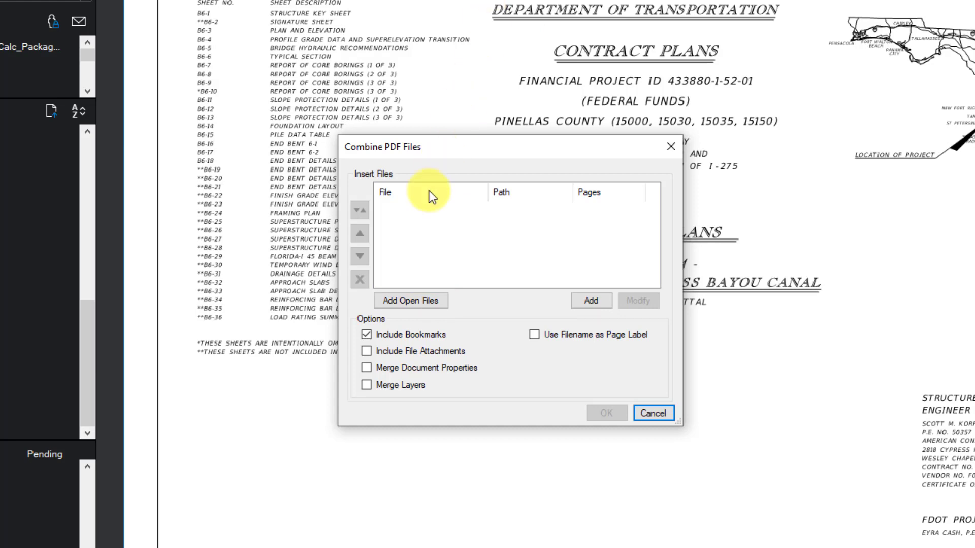
Add all open files to the Combine PDF Files list, and remove all of them from it.
left_click(429, 300)
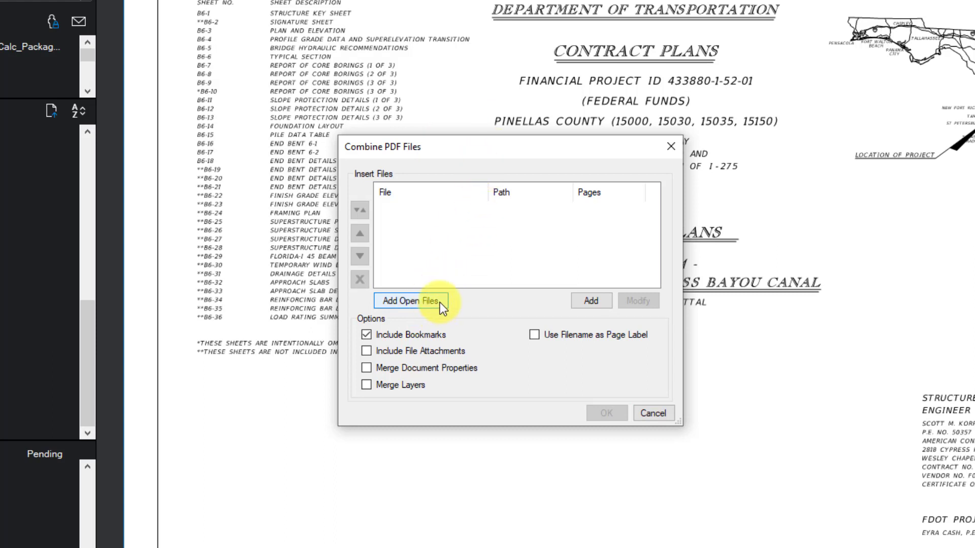
left_click(440, 302)
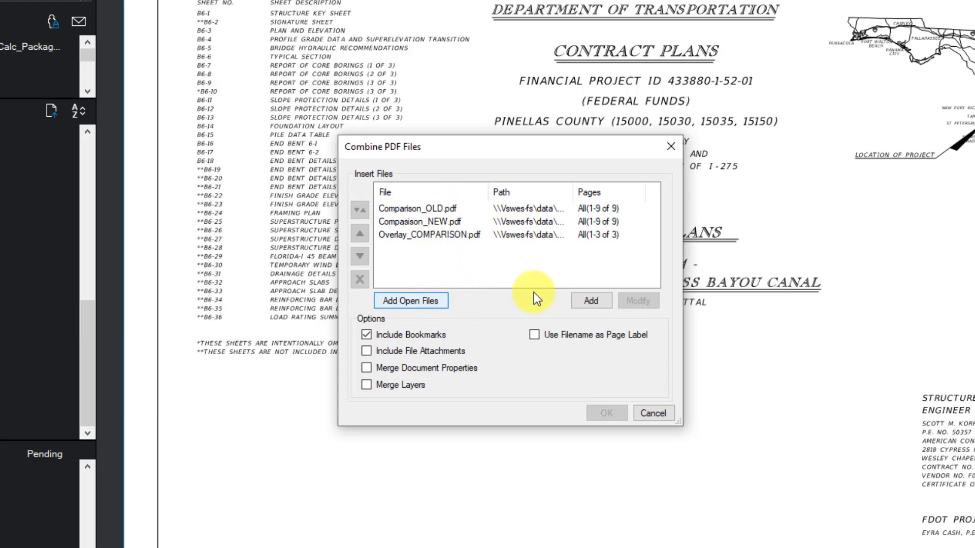
left_click(448, 235)
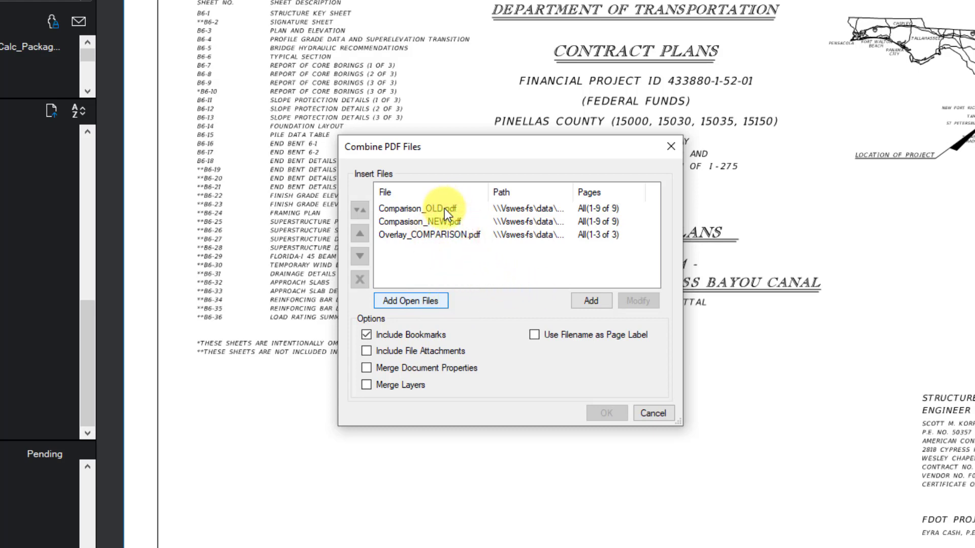
left_click(443, 208)
left_click(439, 248, "shift")
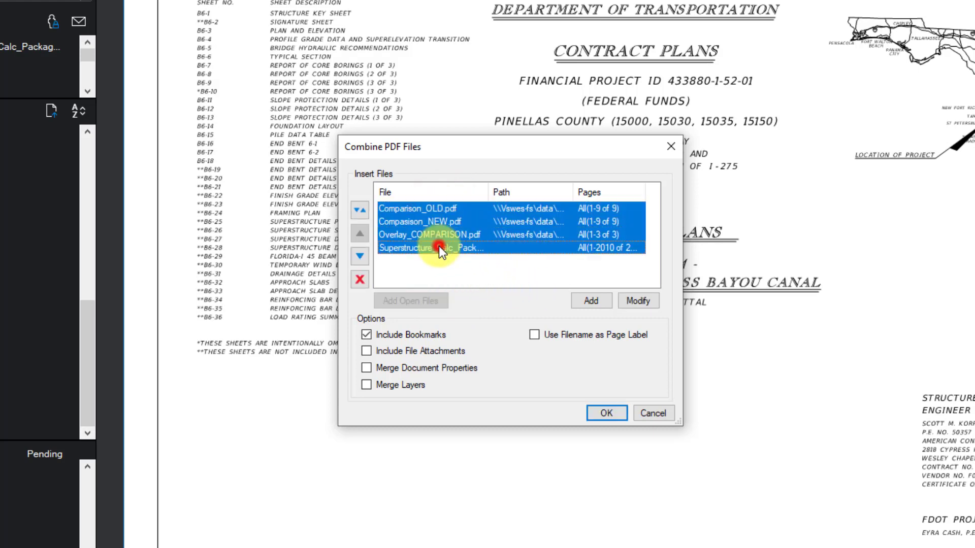
left_click(360, 280)
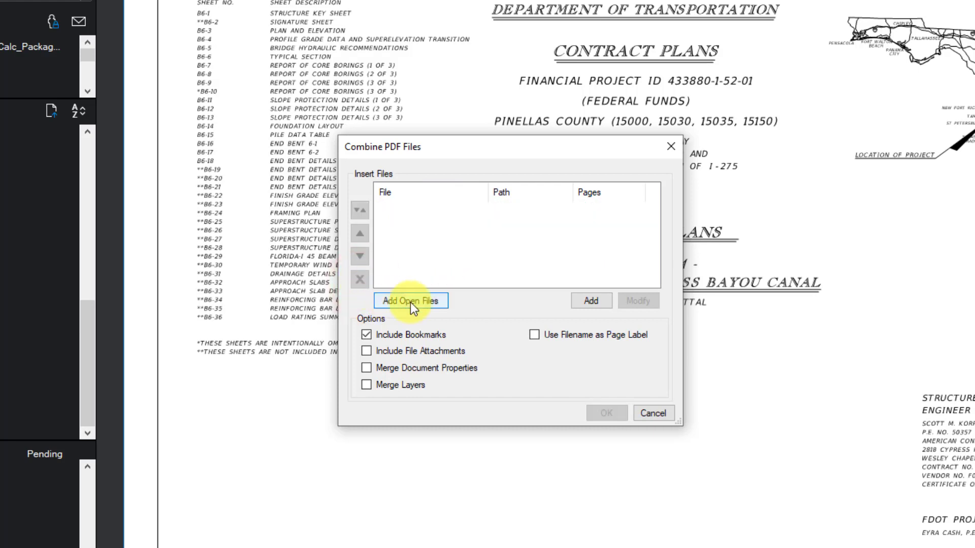
Combine Reduce File Size.pdf and Summary Report Example_Plans.pdf from the Training Demo Files folder on disk into one PDF, including bookmarks.
left_click(586, 301)
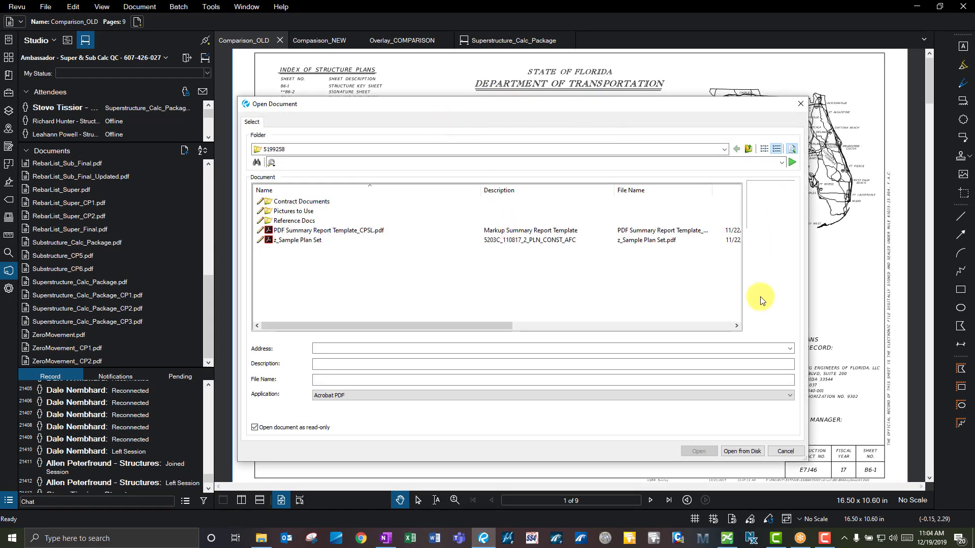
left_click(740, 452)
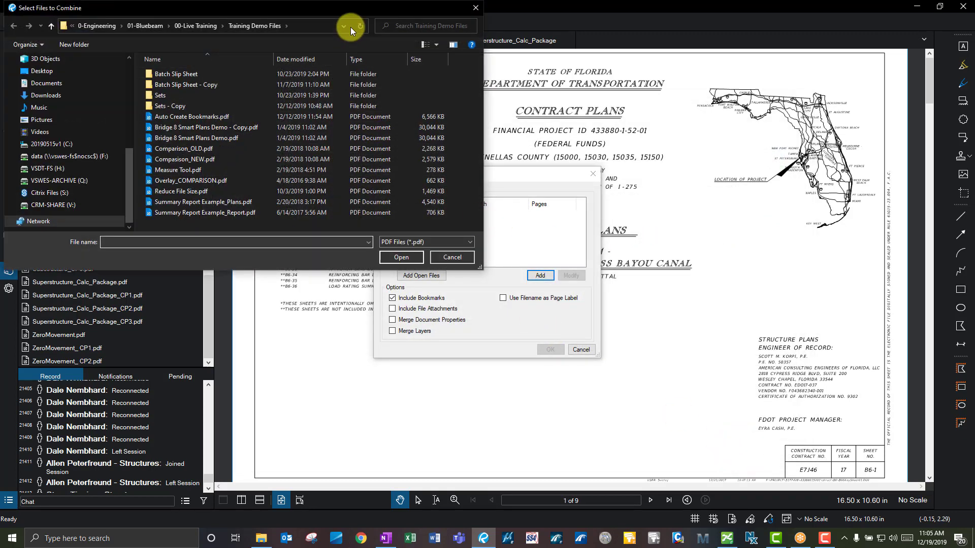
left_click_drag(352, 9, 572, 146)
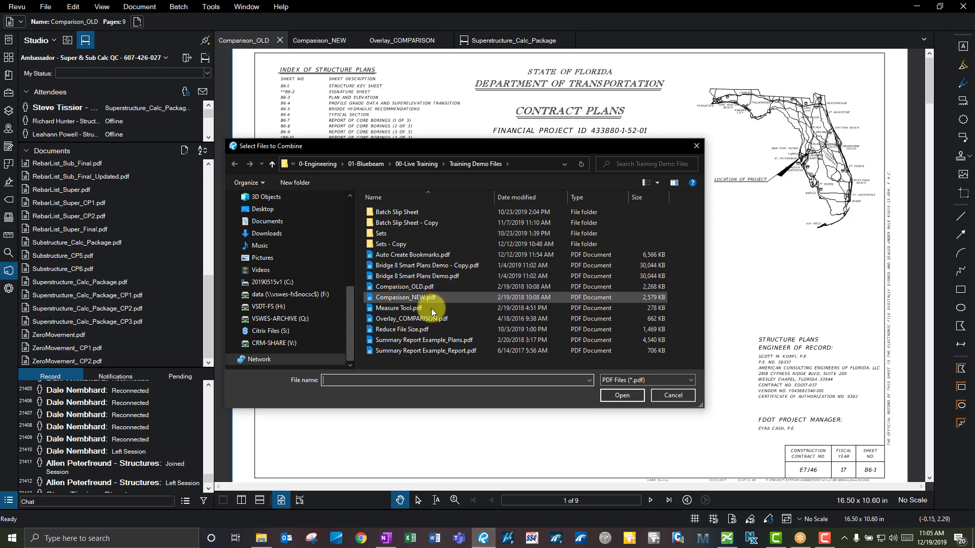
left_click(428, 332)
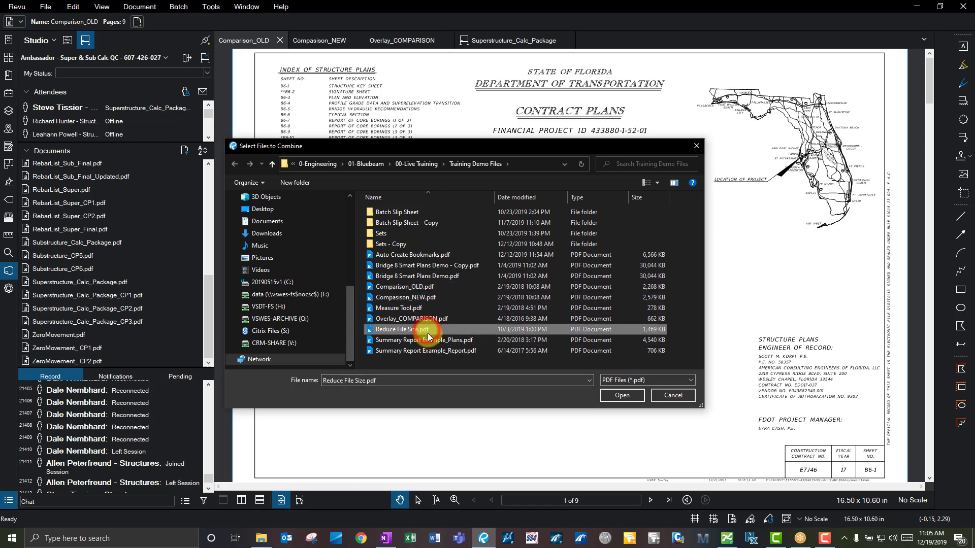
left_click(428, 339, "ctrl")
left_click(624, 395)
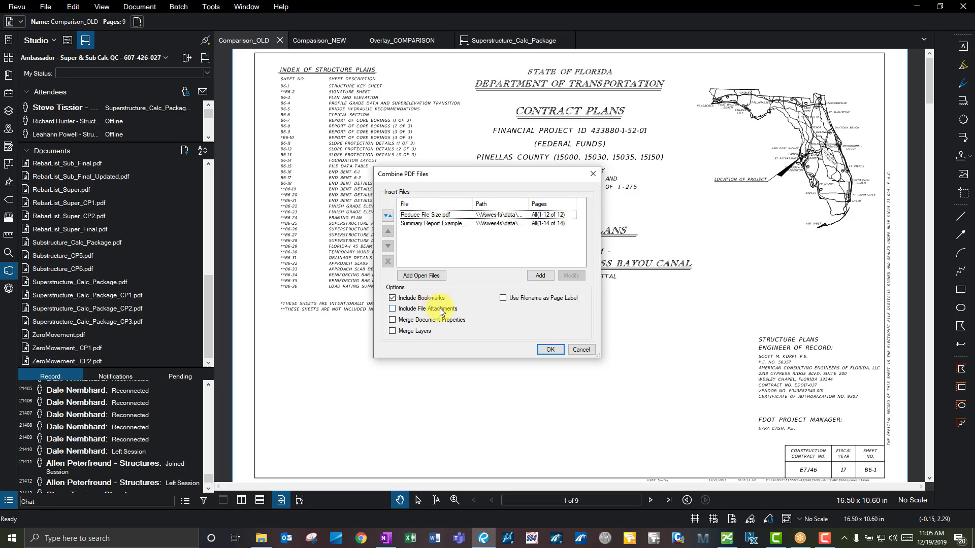
left_click(551, 350)
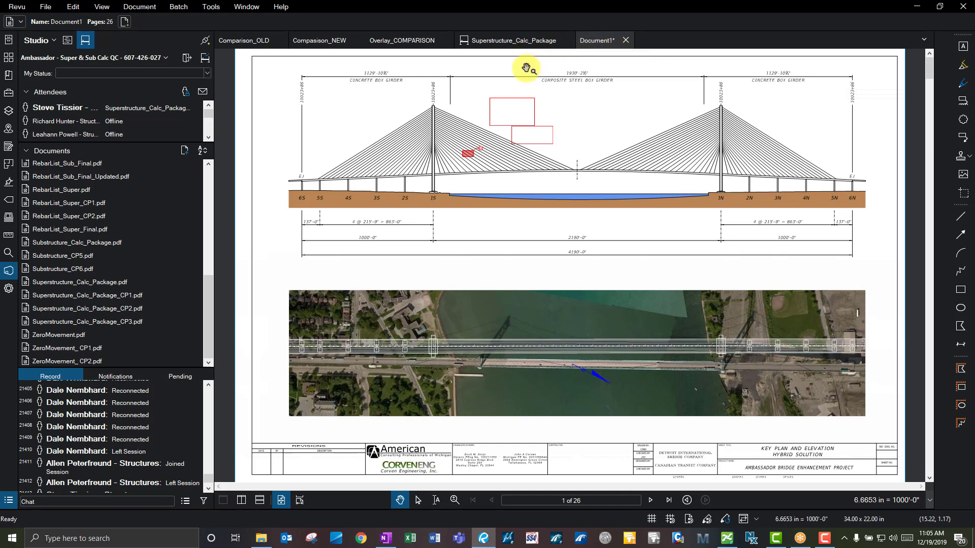
Jump to the Summary Report Example_Plans and Reduce File Size bookmarks in the combined document, and close it without saving.
left_click(9, 75)
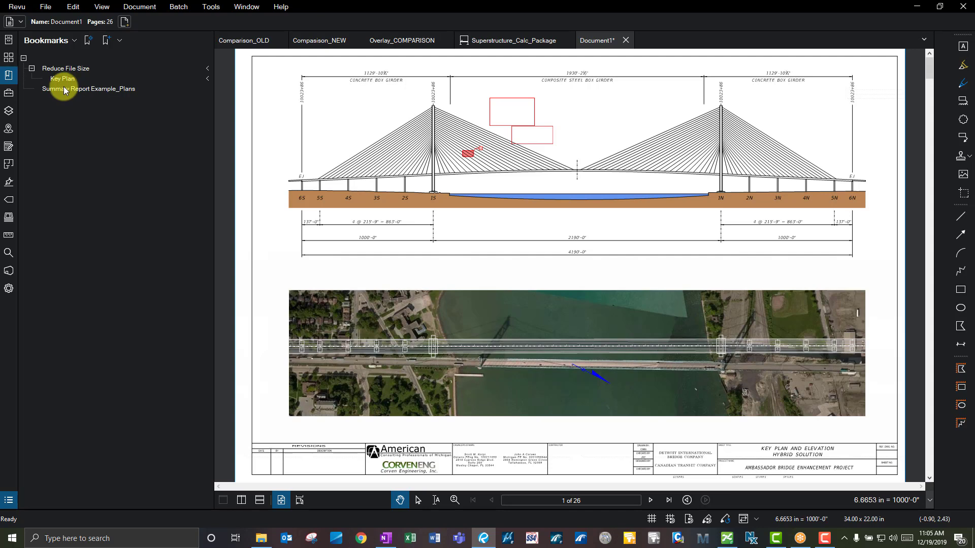
left_click(32, 69)
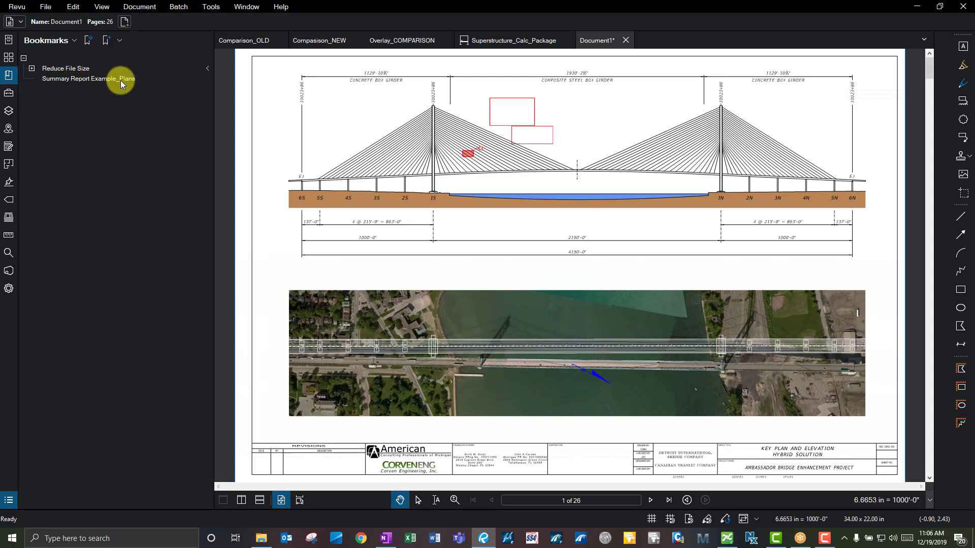
left_click(93, 78)
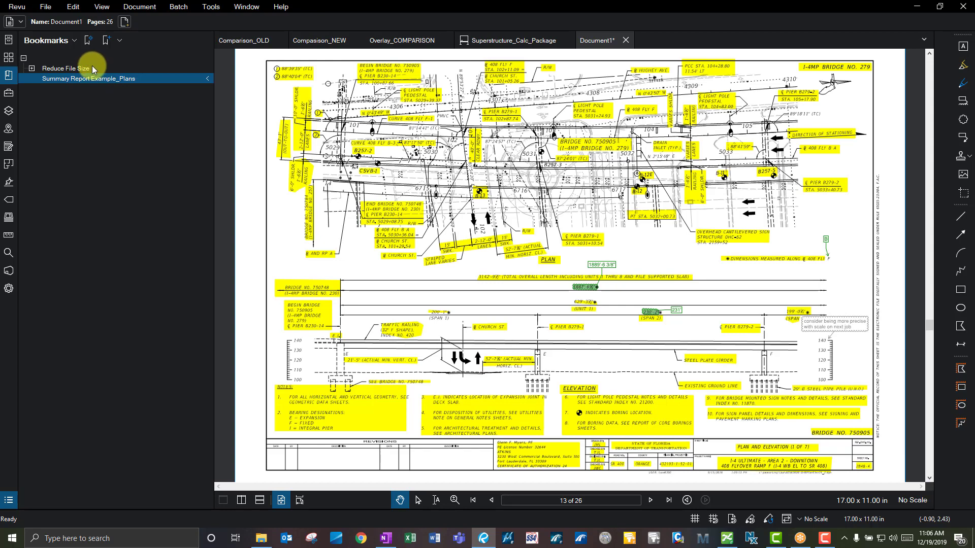
left_click(93, 68)
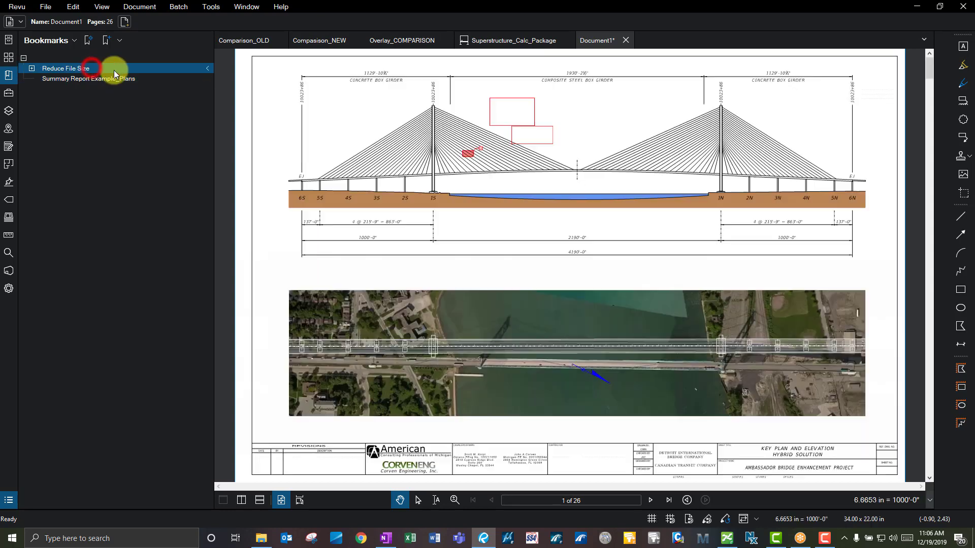
left_click(626, 40)
left_click(545, 316)
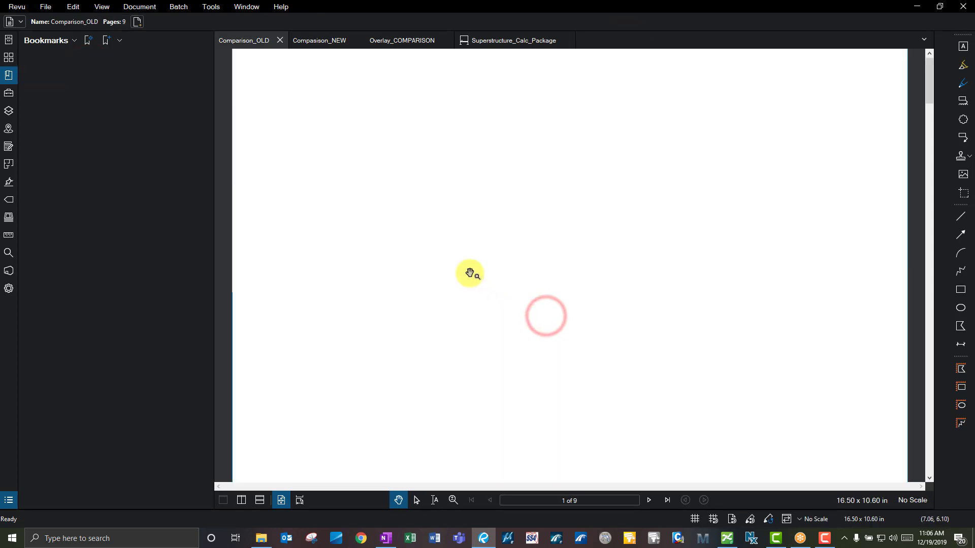
left_click(47, 7)
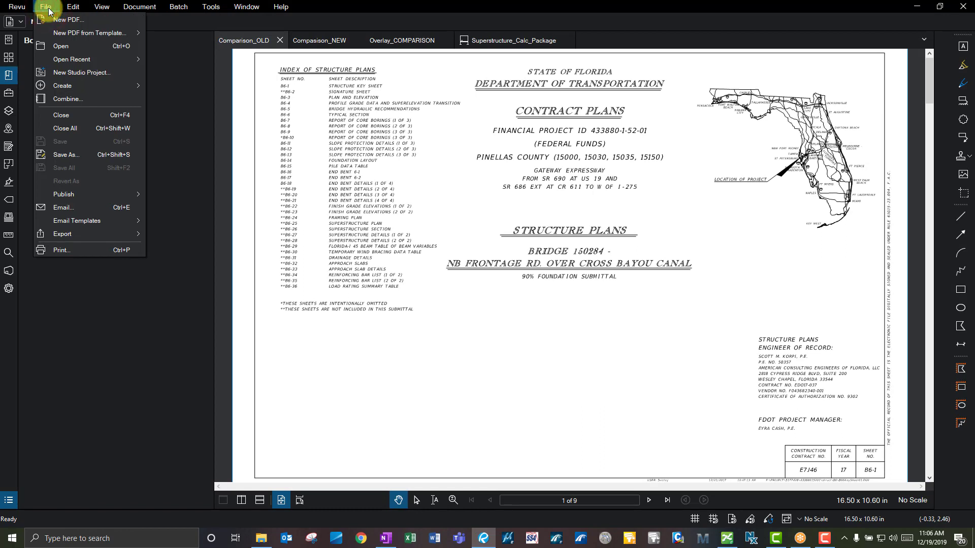
left_click(61, 116)
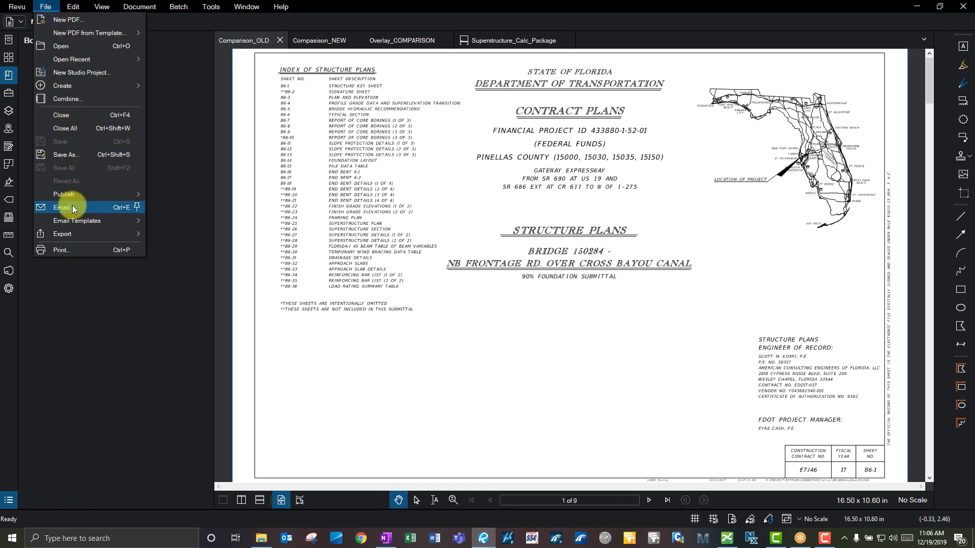
left_click(248, 43)
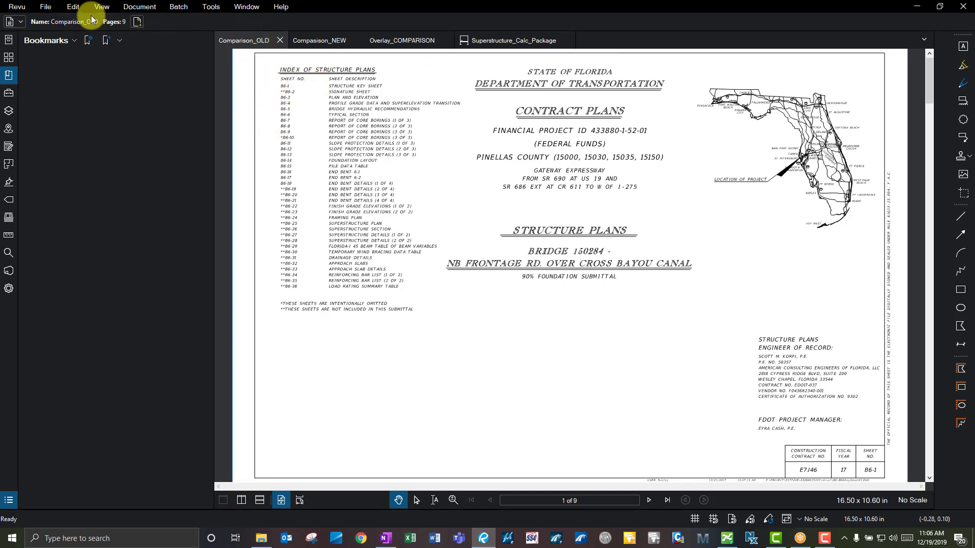
Create an email with Comparison_OLD.pdf attached, address it to the suggested contact, and discard the draft without saving.
left_click(46, 7)
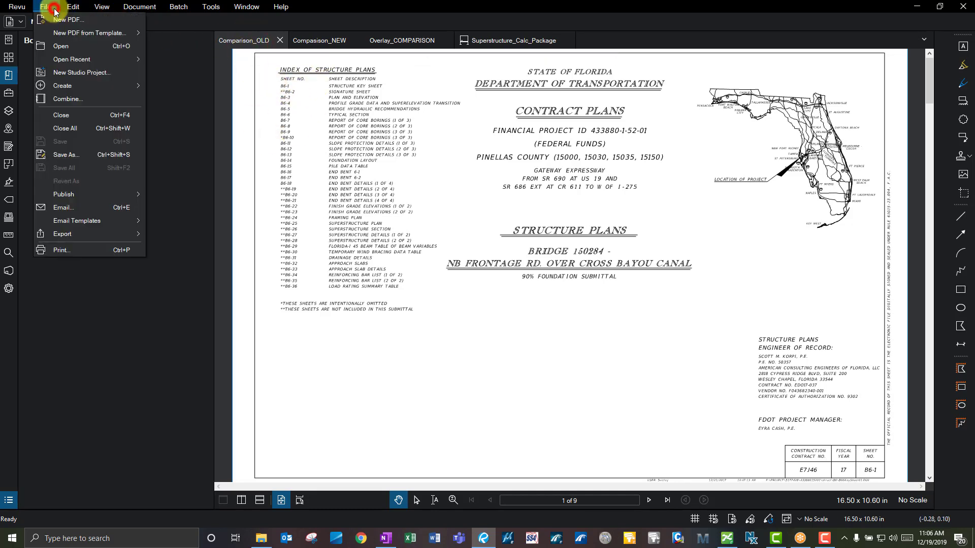
left_click(78, 208)
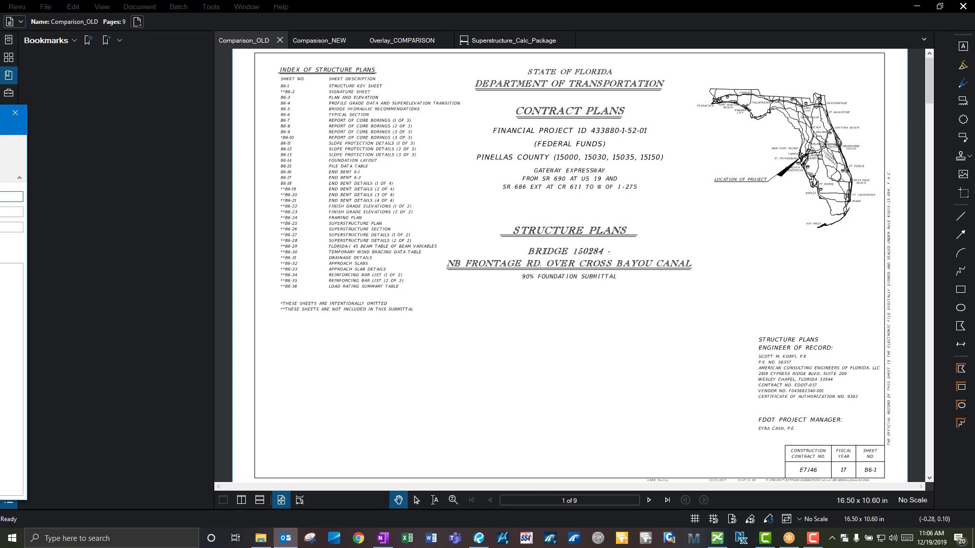
left_click_drag(0, 115, 452, 82)
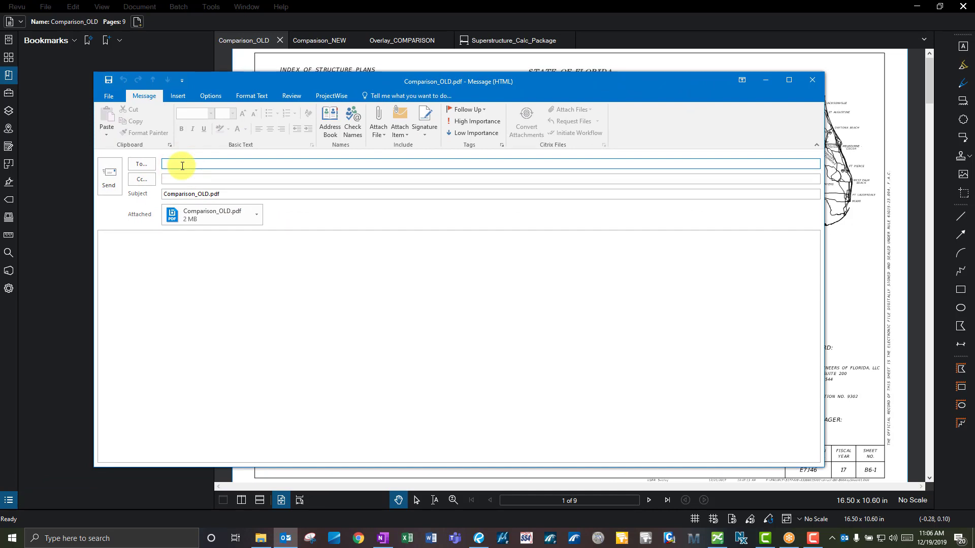
type("lan")
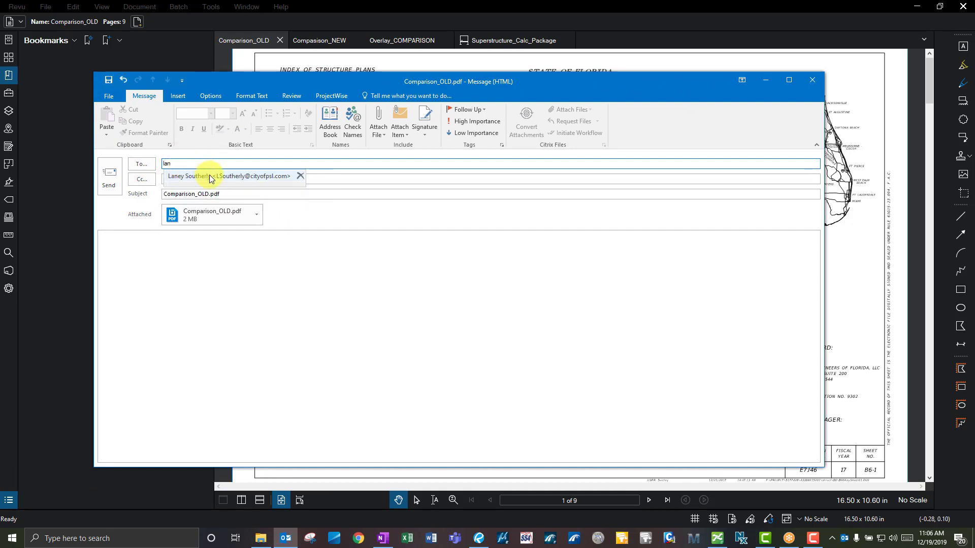
left_click(206, 174)
left_click(170, 245)
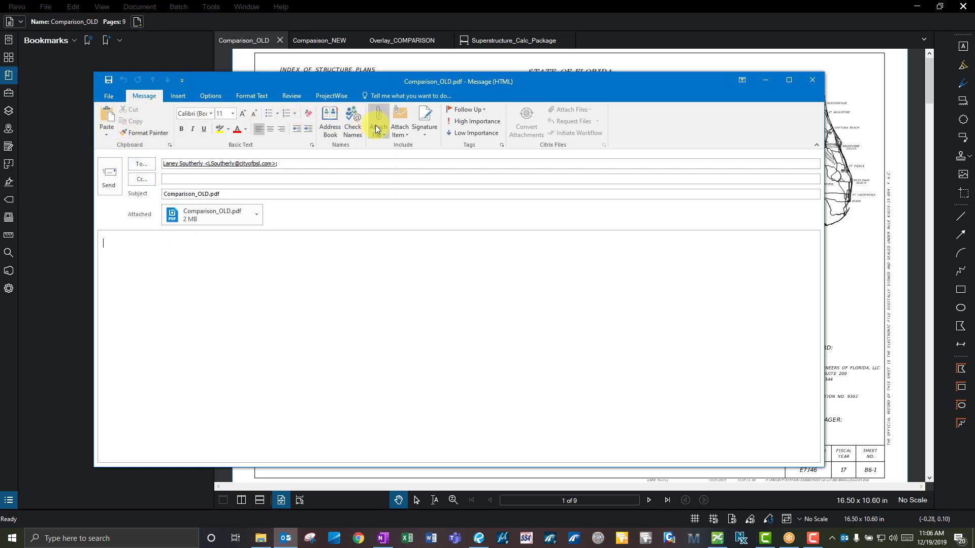
left_click(811, 80)
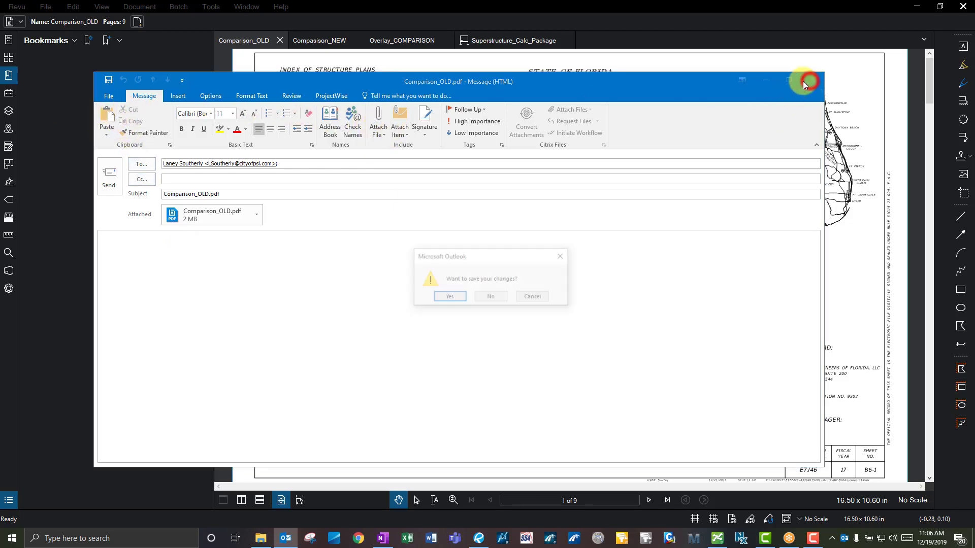
left_click(491, 298)
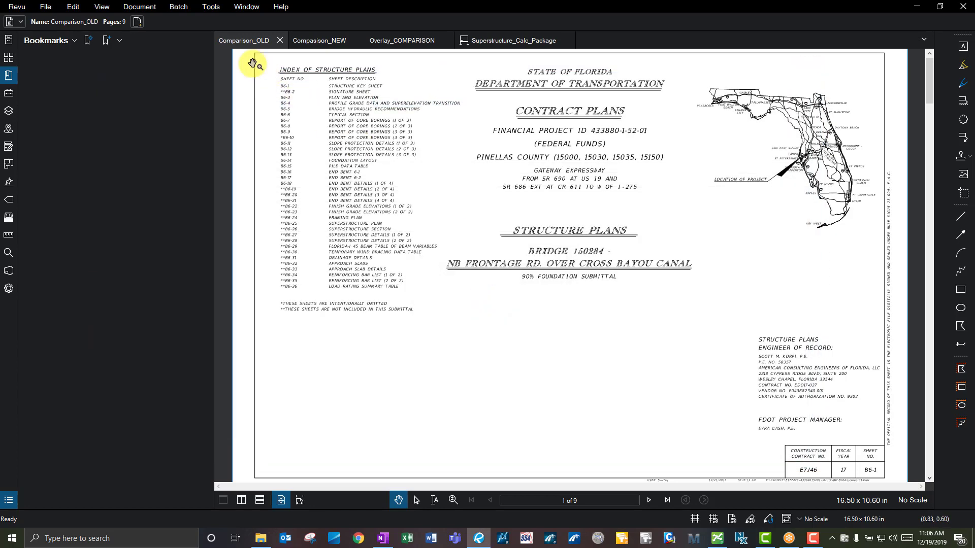
left_click(45, 8)
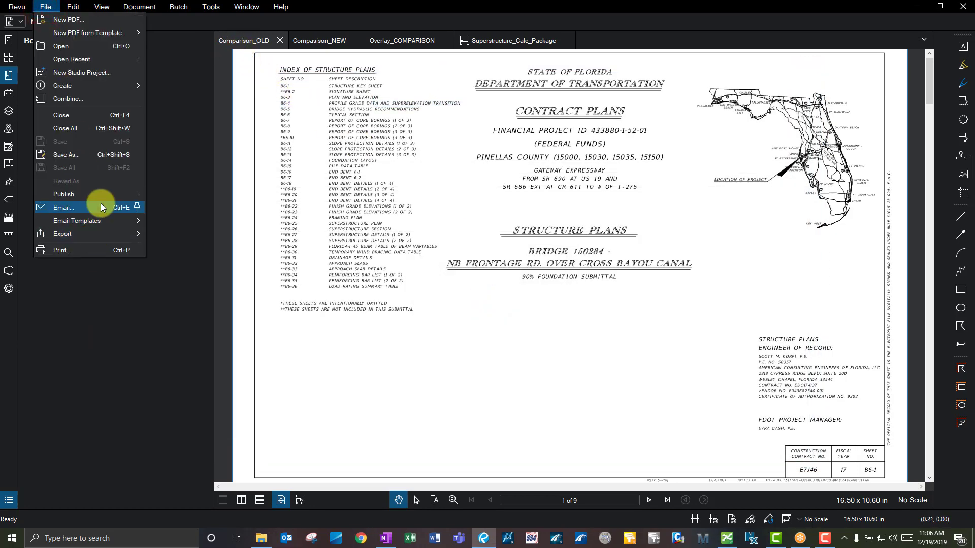
left_click(279, 112)
left_click(75, 9)
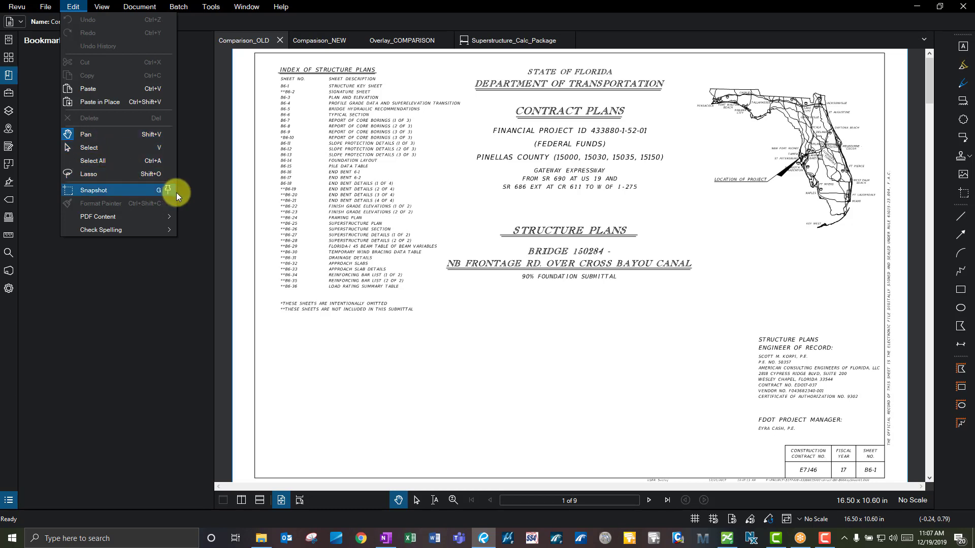
left_click(358, 211)
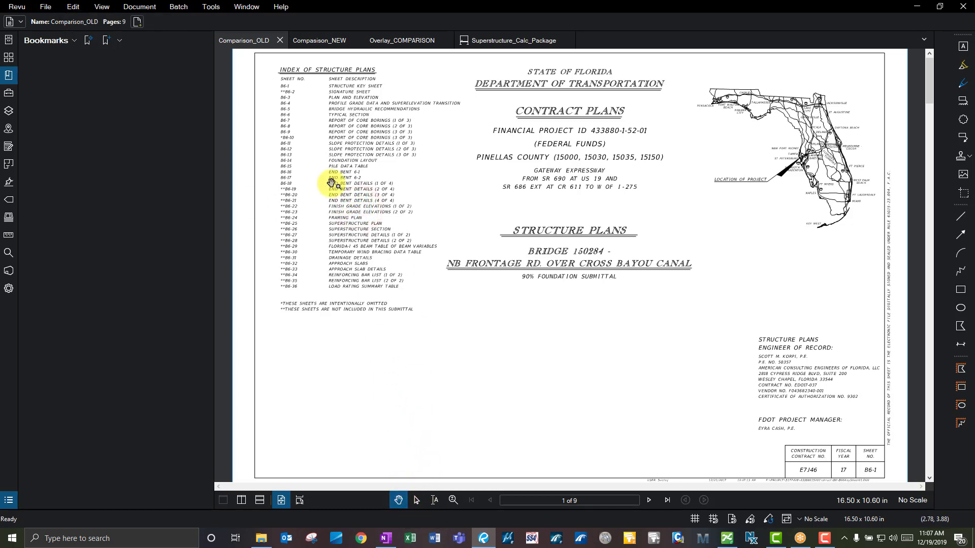
left_click(76, 6)
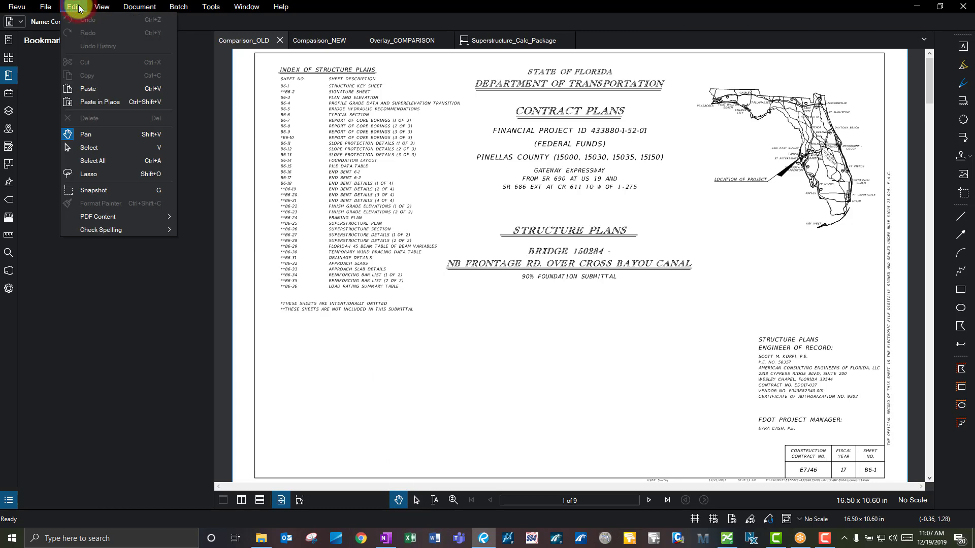
mouse_move(102, 216)
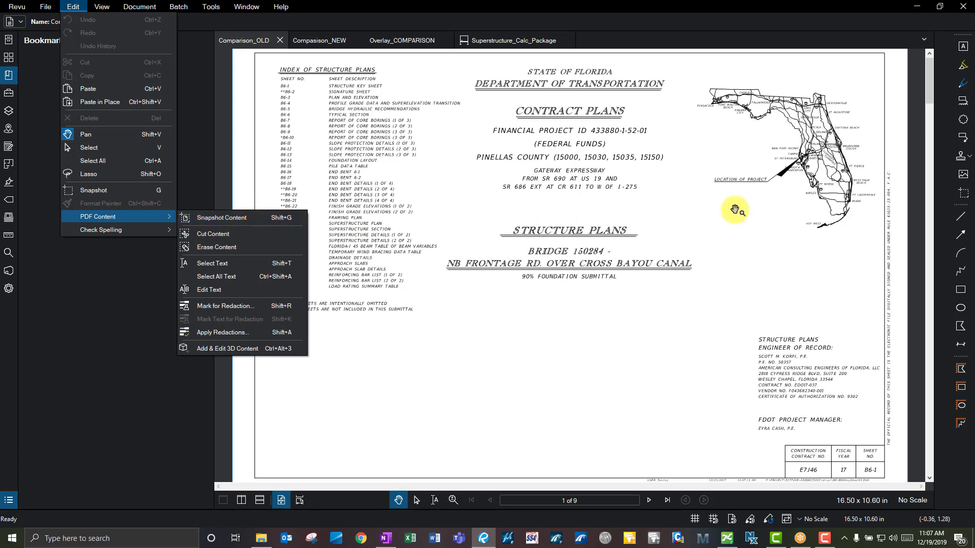
left_click(840, 199)
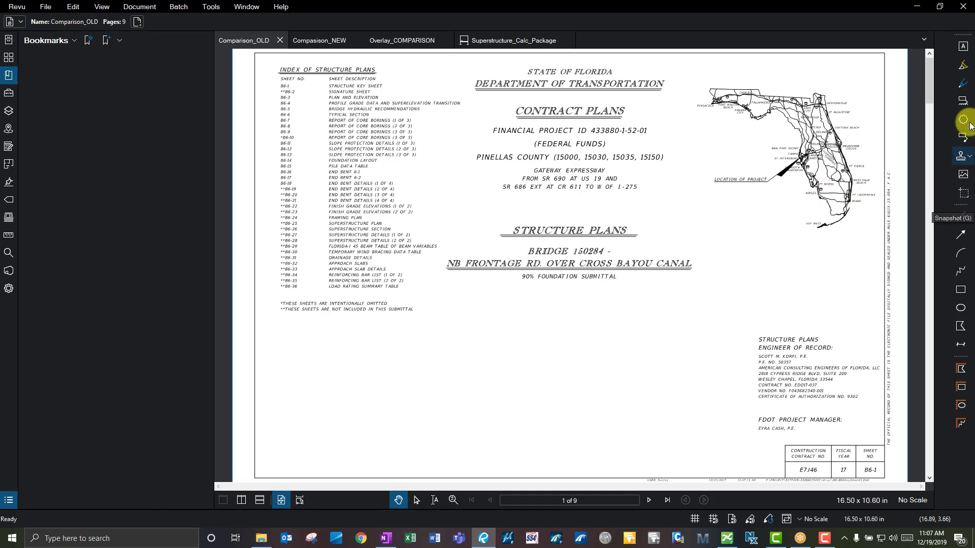
Take a Snapshot of the column elevation drawing on page 1 of Overlay_COMPARISON.
left_click(965, 196)
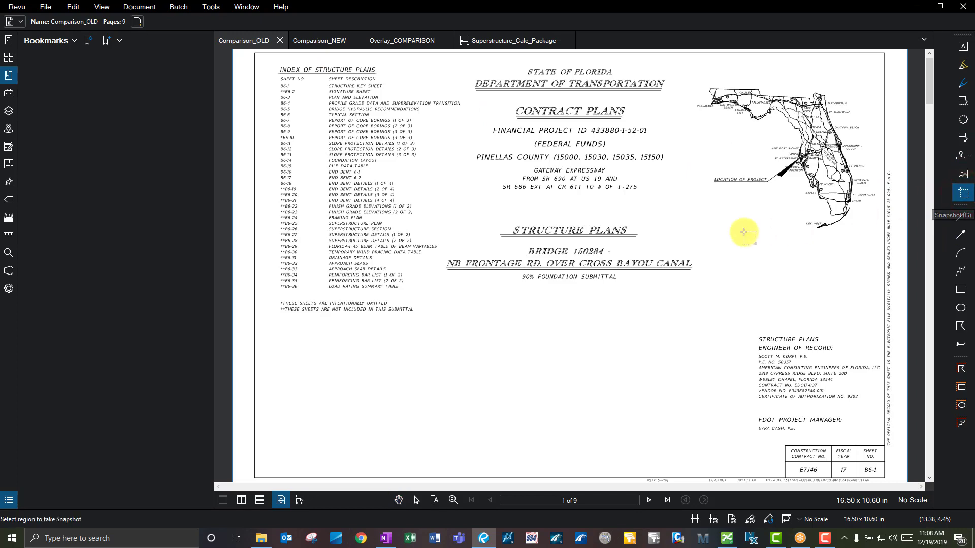
left_click(328, 41)
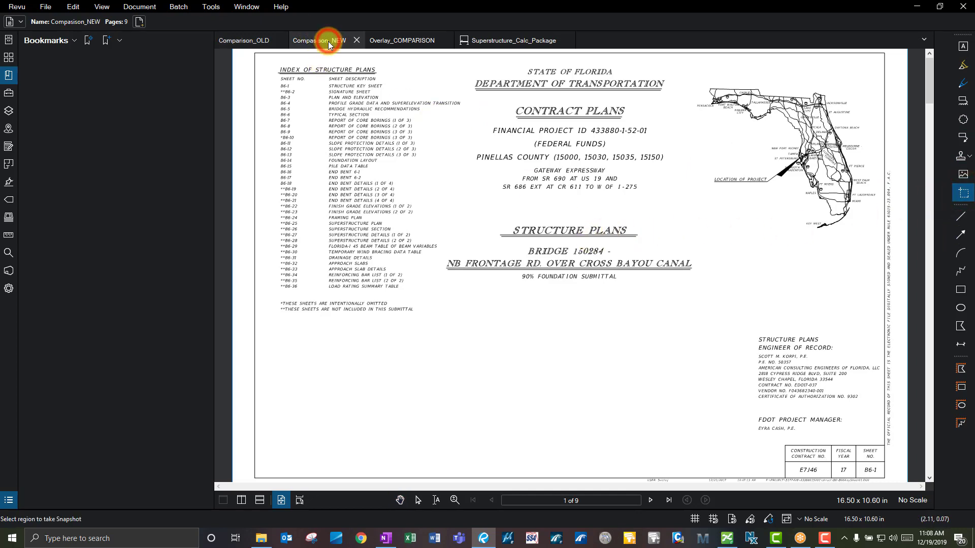
left_click(509, 41)
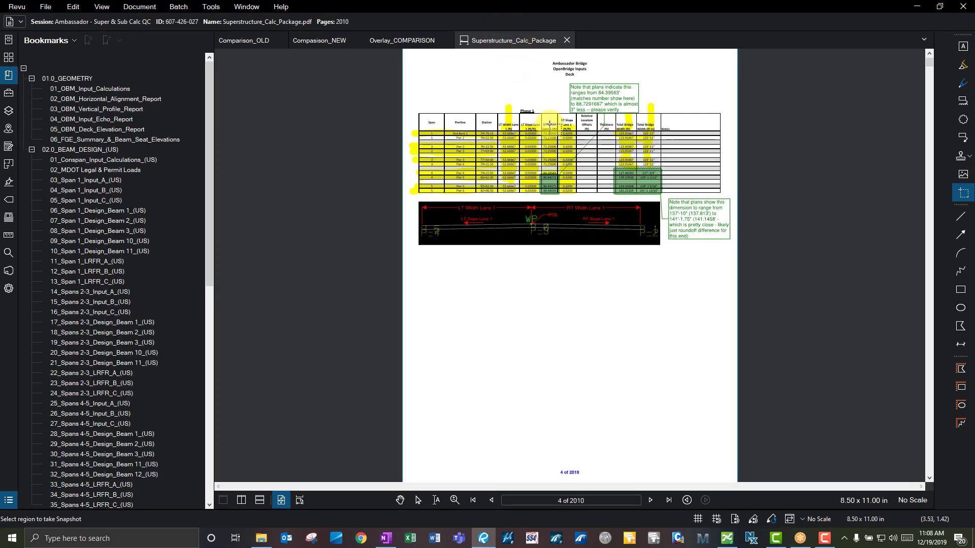
left_click(408, 38)
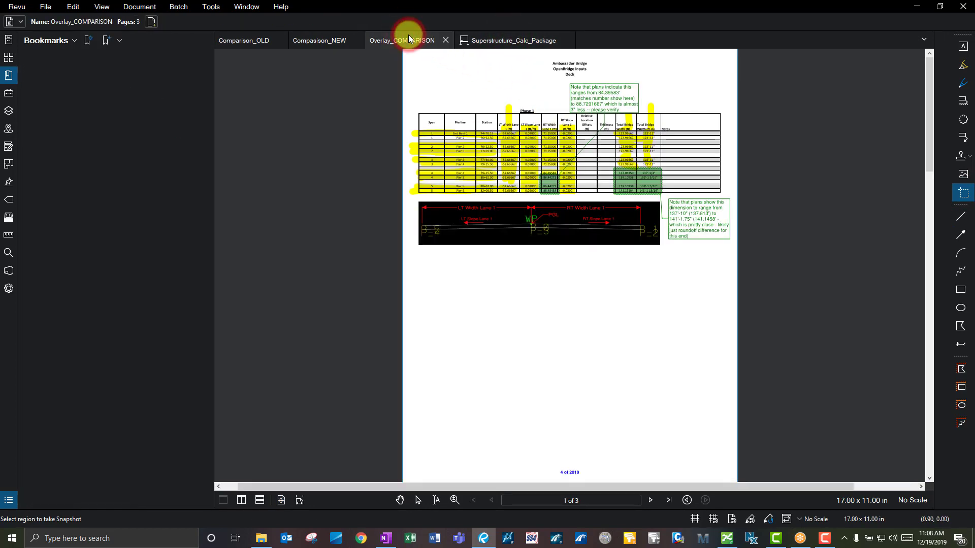
scroll(279, 124, "down", 3)
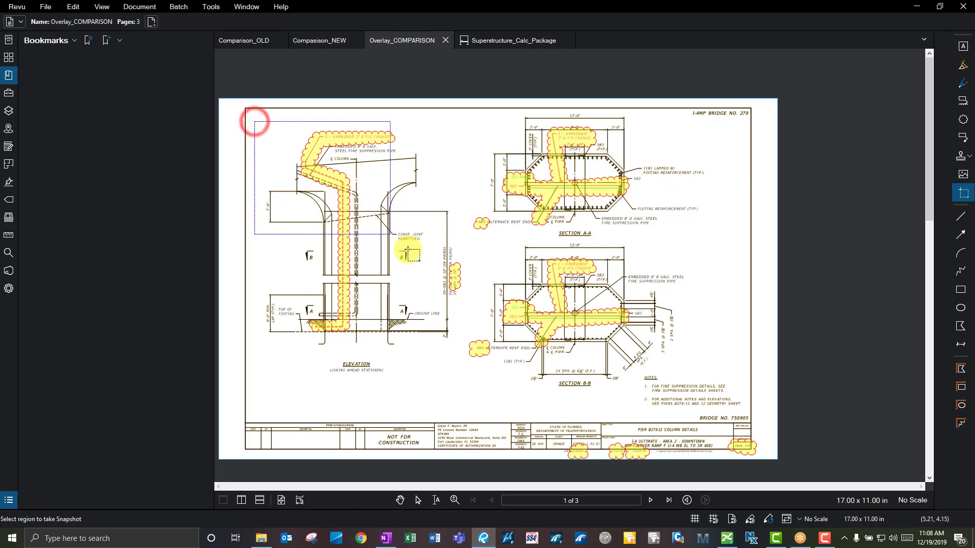
left_click_drag(254, 120, 470, 307)
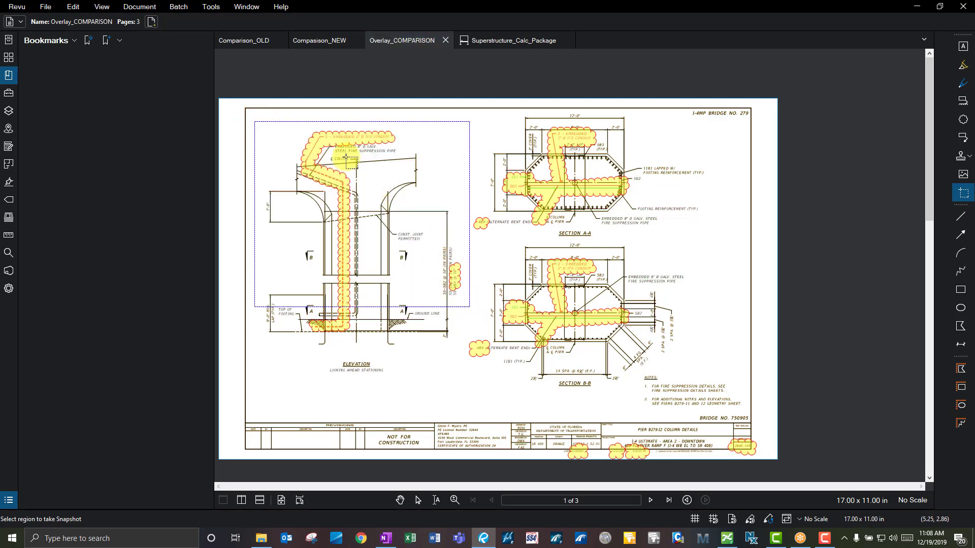
Create a blank one-page PDF, 8.5 x 11 inches in portrait, and fit the whole page in view.
left_click(50, 8)
left_click(58, 22)
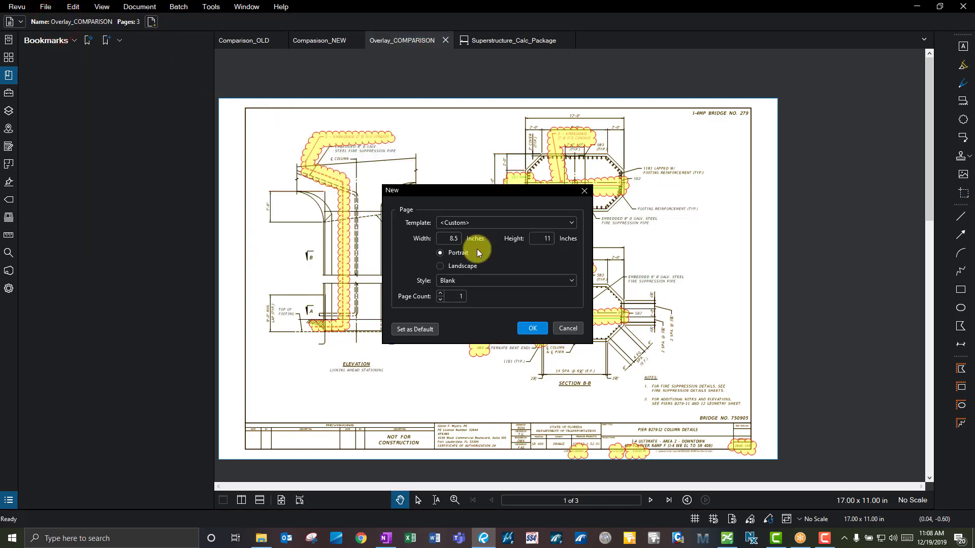
left_click(529, 327)
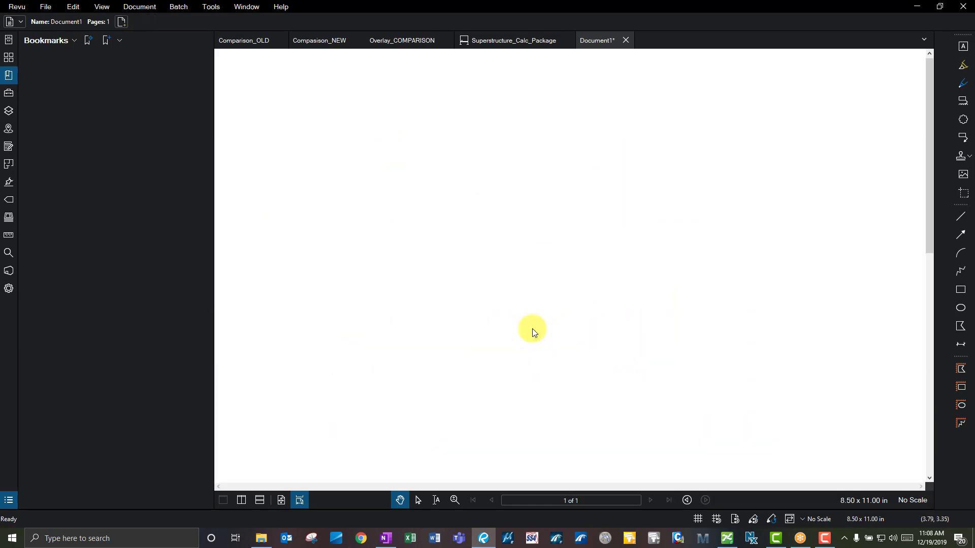
left_click(281, 500)
Paste the elevation snapshot onto the blank page and shift it so that it lies entirely within the upper part of the page.
left_click(486, 290)
key("ctrl+v")
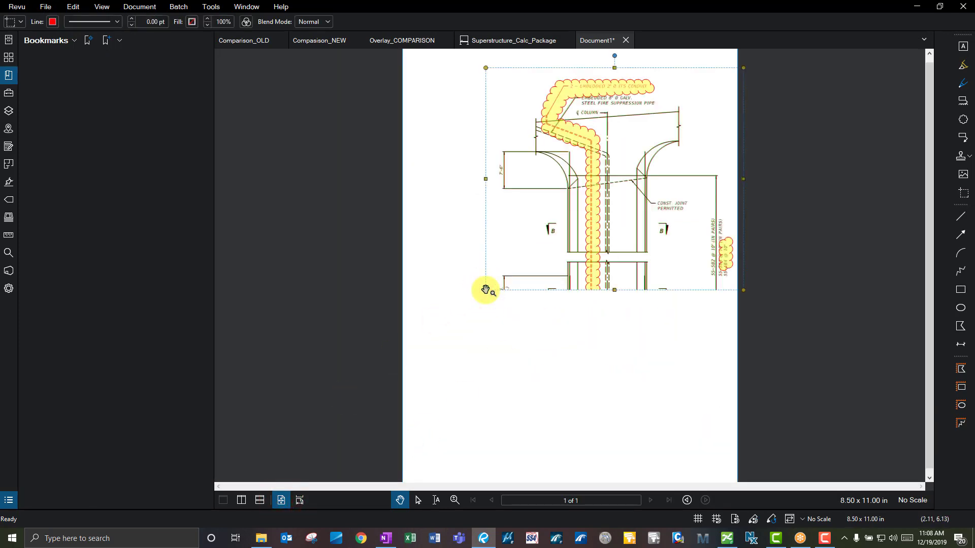
left_click_drag(616, 170, 588, 208)
left_click(493, 81)
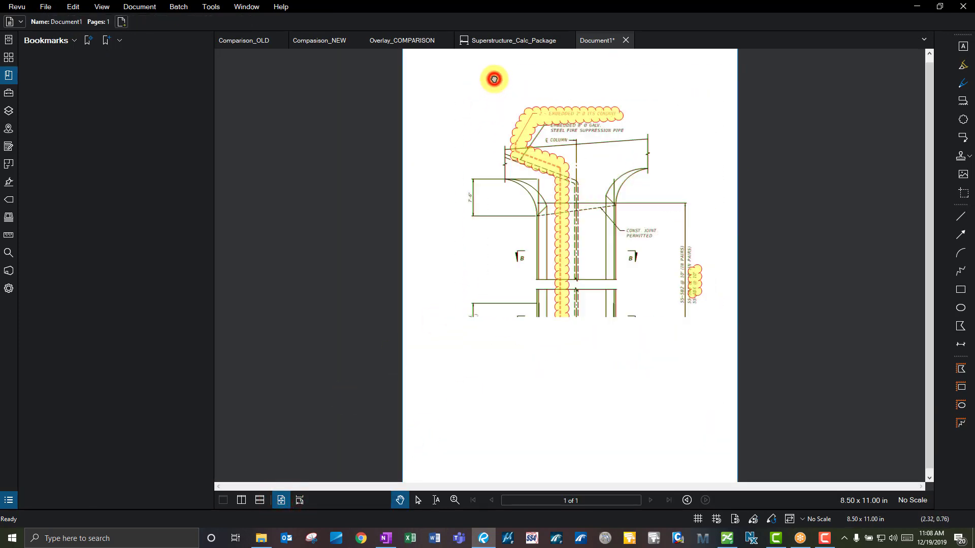
left_click(690, 440)
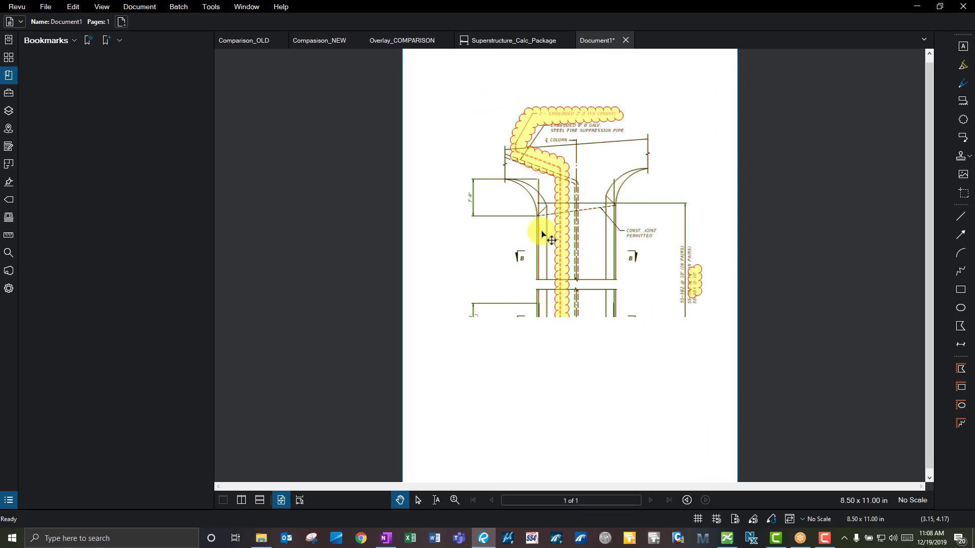
Enable snapping to content and markups, and test the Line tool's snapping on the pasted elevation without drawing a line.
left_click(464, 101)
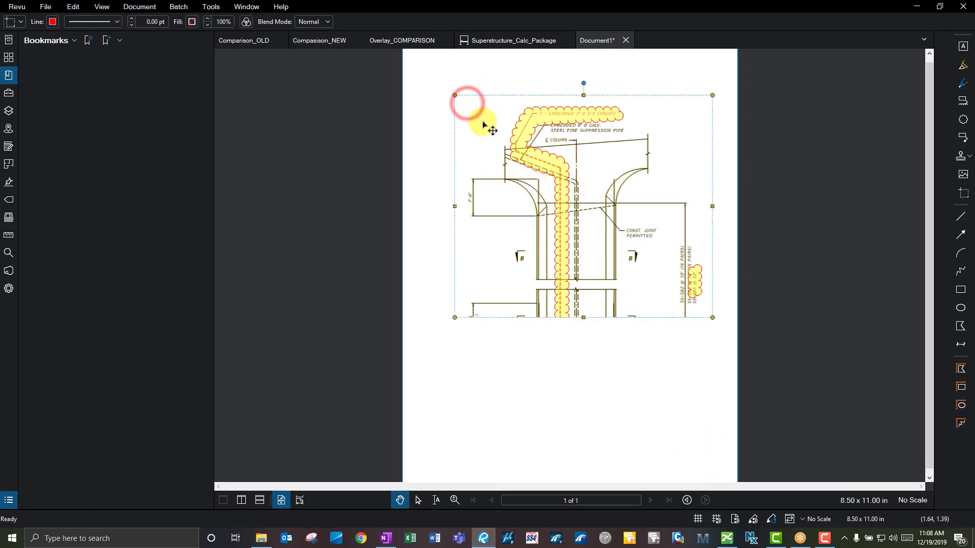
left_click(736, 520)
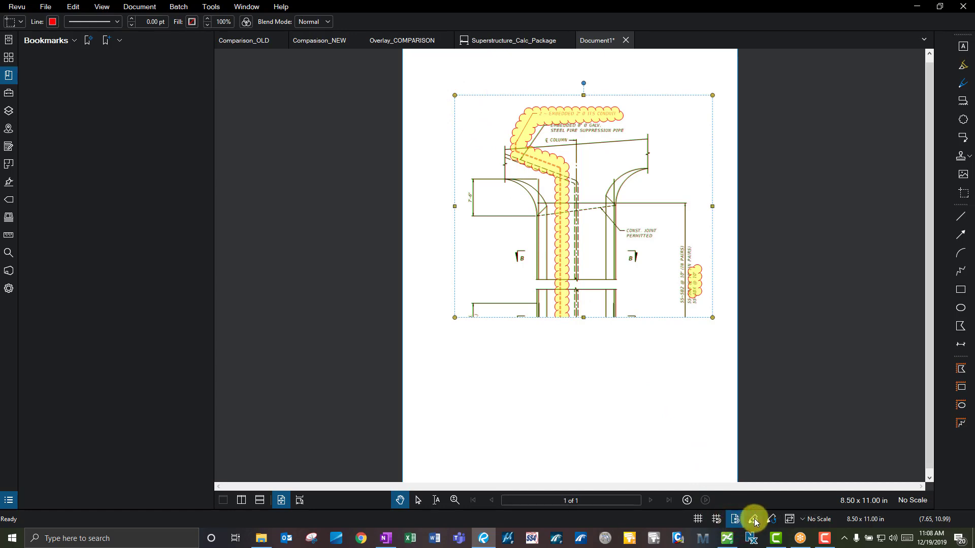
left_click(960, 216)
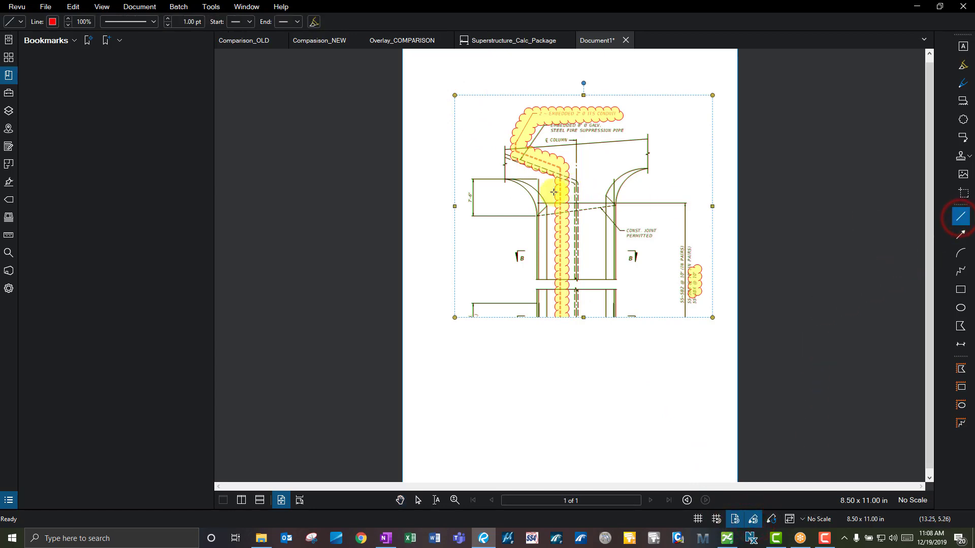
scroll(553, 192, "up", 6)
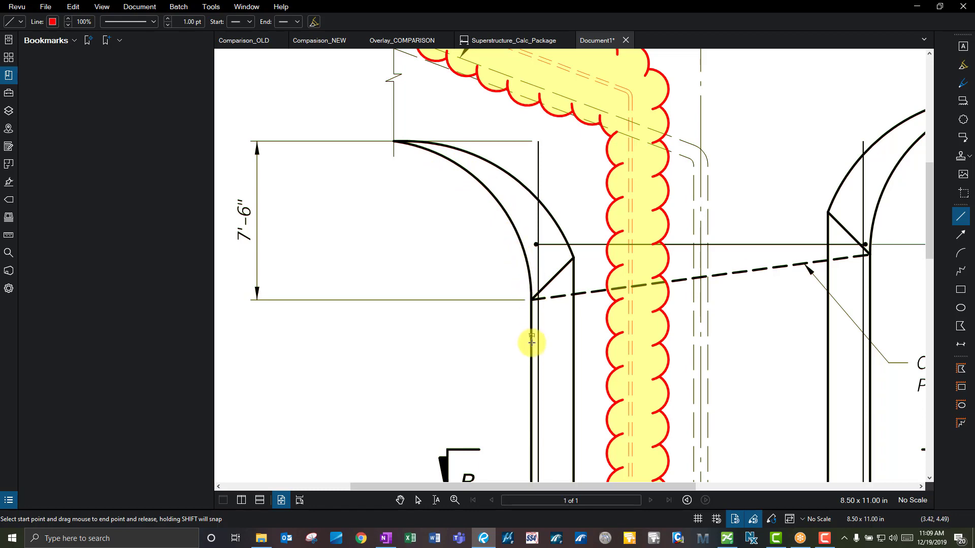
scroll(531, 356, "down", 4)
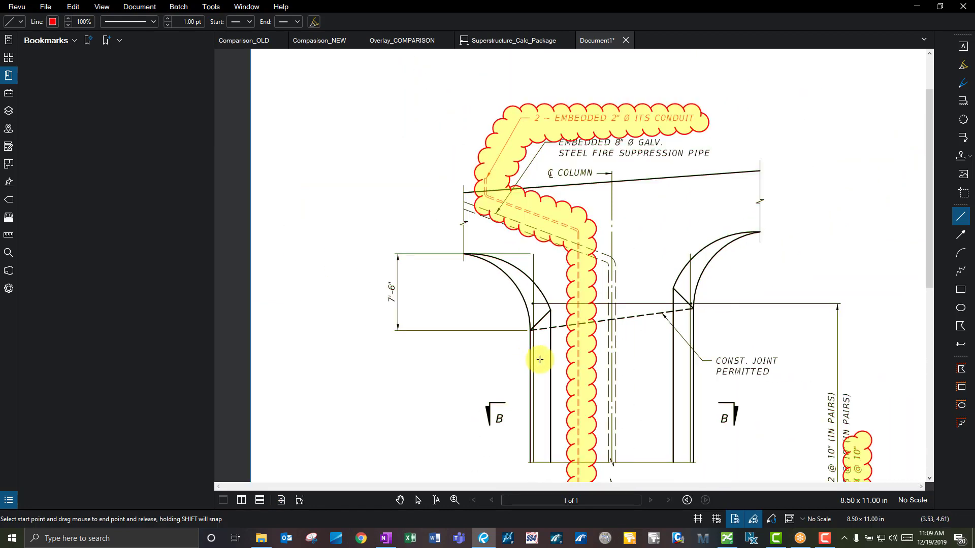
scroll(383, 254, "down", 1)
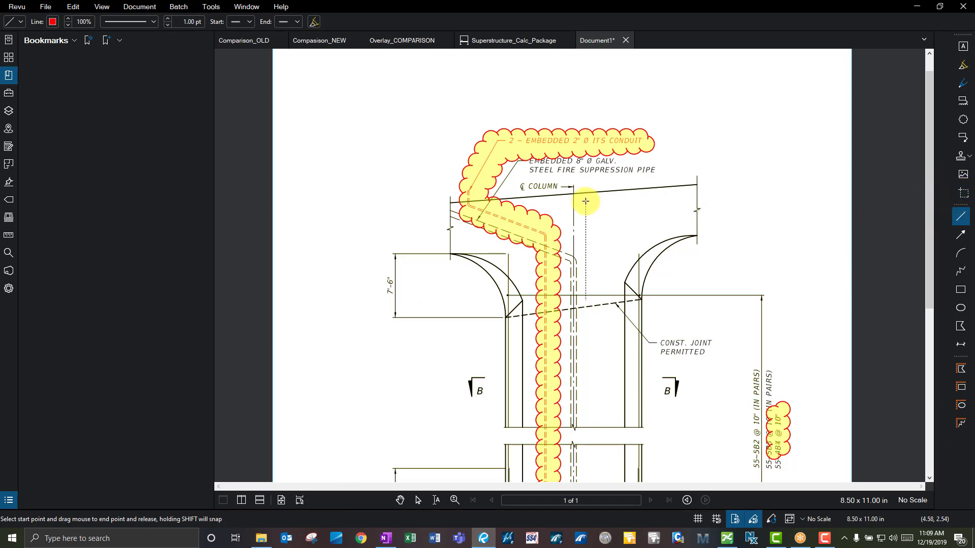
key("Escape")
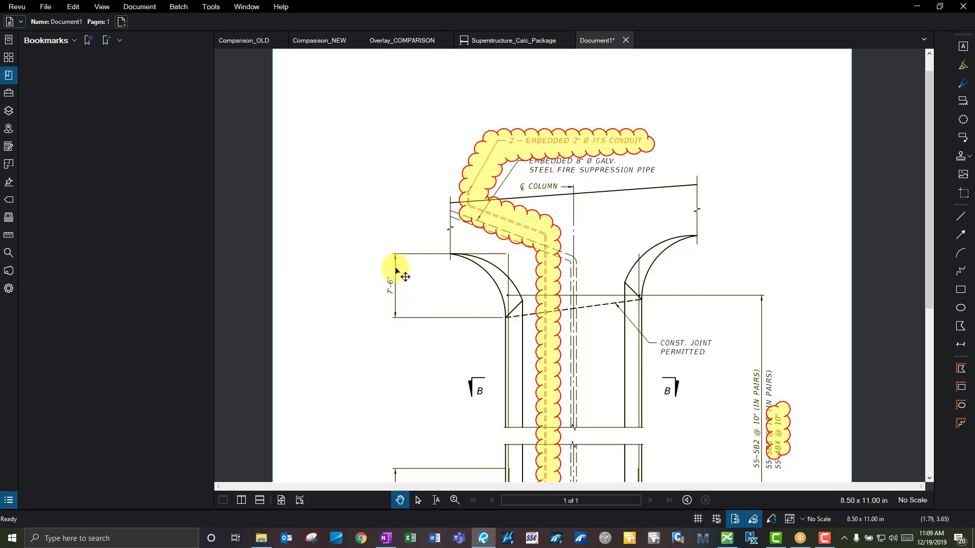
scroll(380, 223, "down", 2)
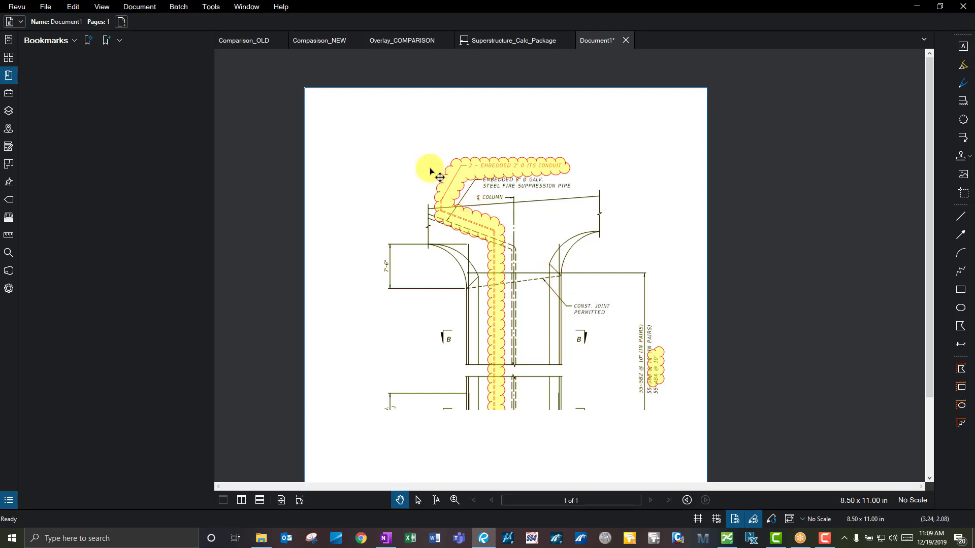
Use Snapshot Content to capture the same column elevation region on page 1 of Overlay_COMPARISON, without its markups.
left_click(69, 7)
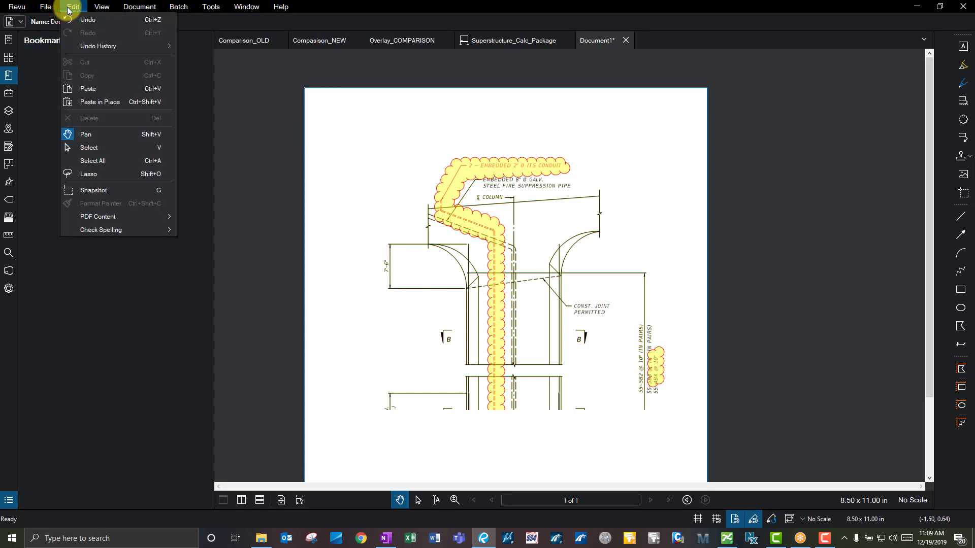
mouse_move(133, 216)
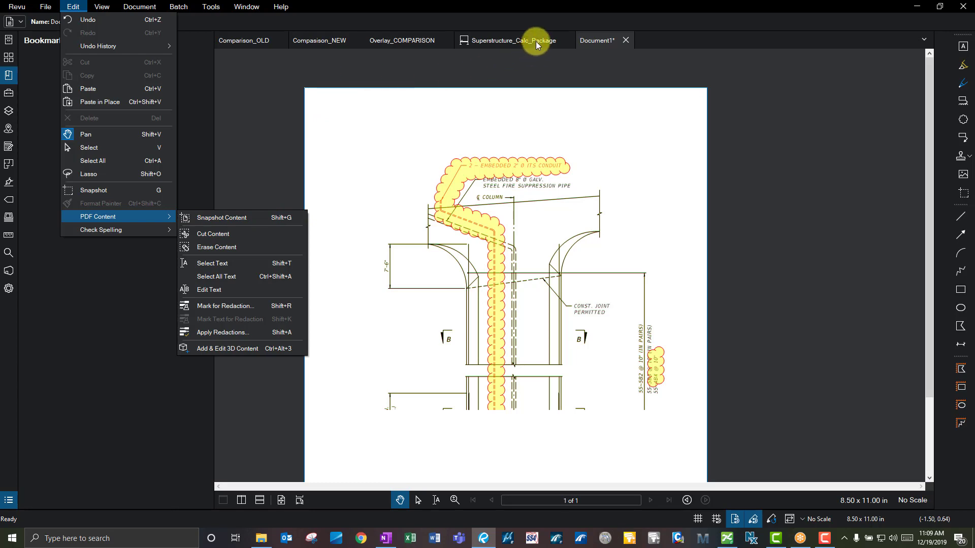
left_click(413, 41)
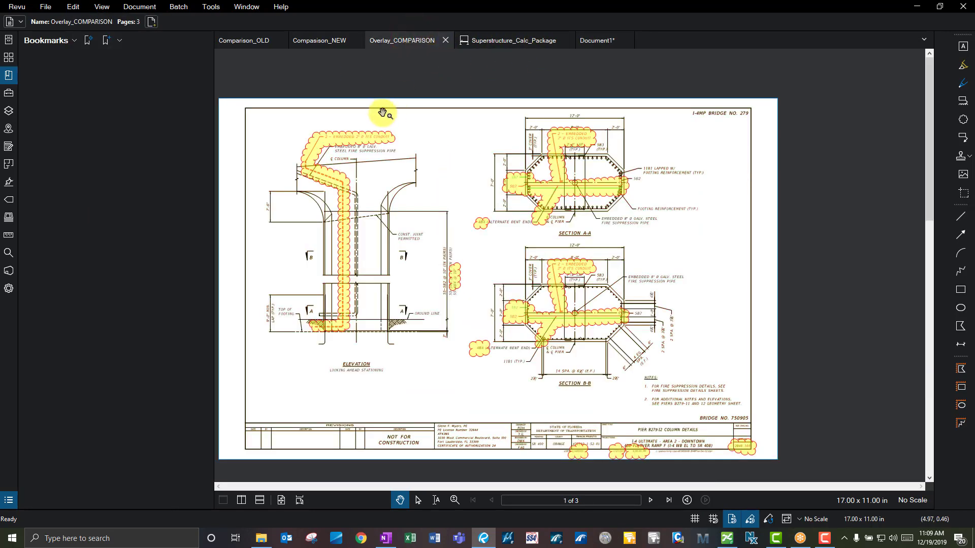
left_click(419, 123)
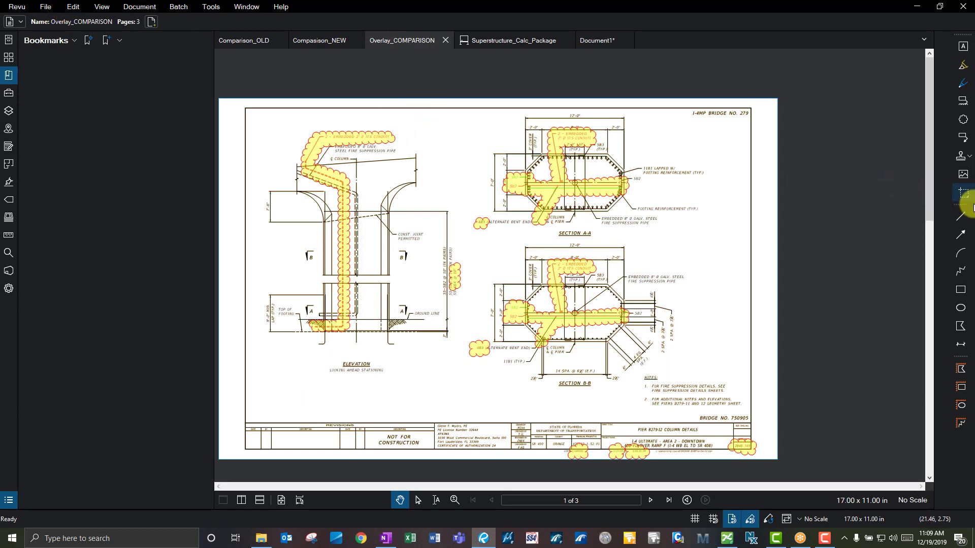
left_click(73, 7)
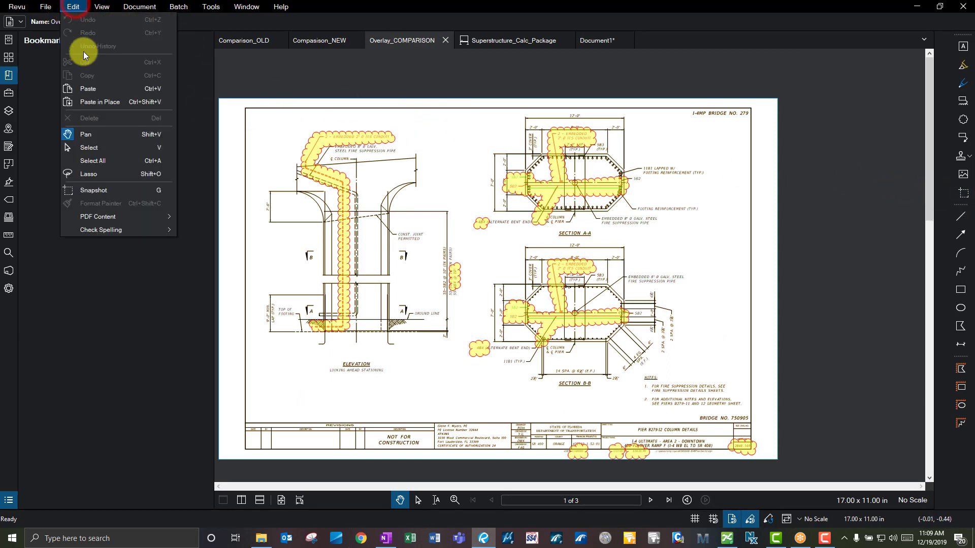
mouse_move(130, 217)
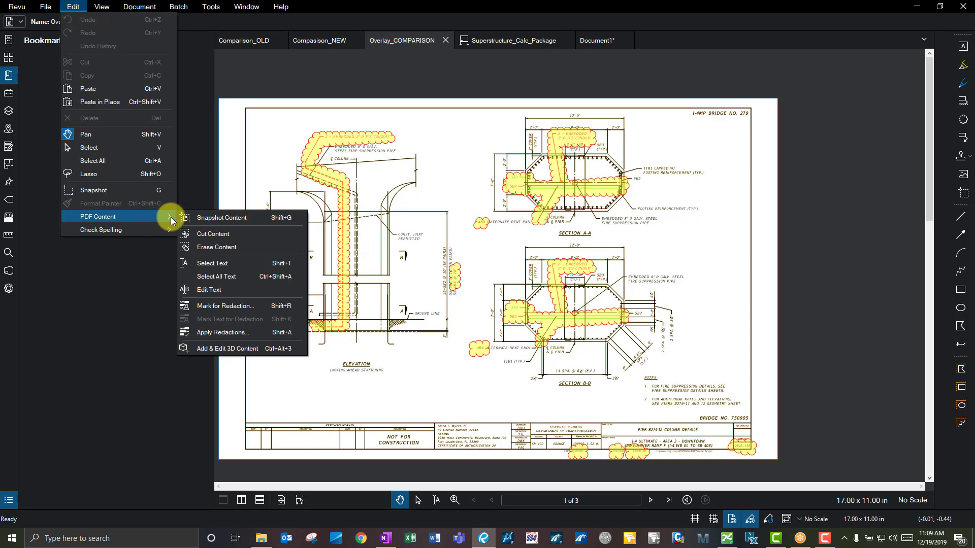
left_click(262, 218)
mouse_move(255, 114)
left_mouse_down()
mouse_move(429, 261)
mouse_move(473, 312)
left_mouse_up()
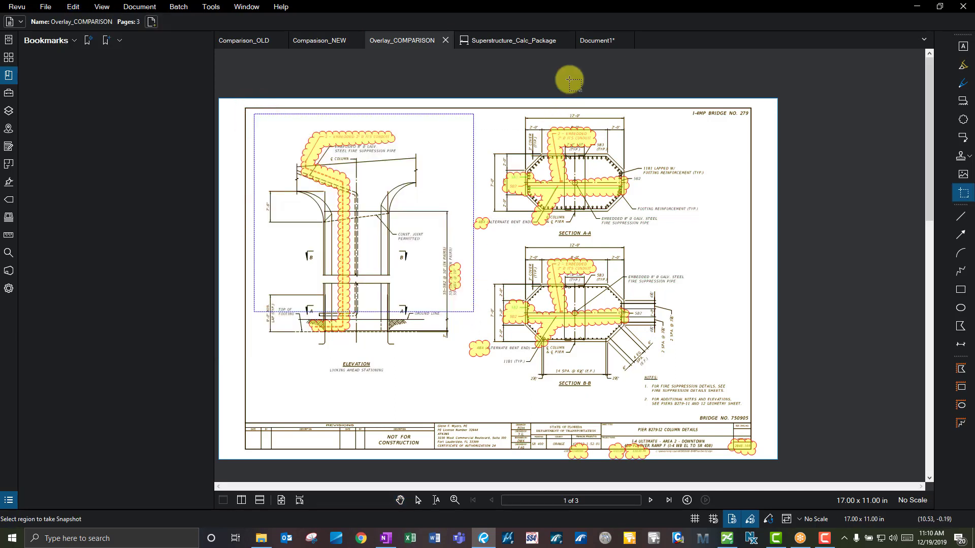
Move the first snapshot in Document1 to the top of the page, and paste the content snapshot directly below it.
left_click(598, 39)
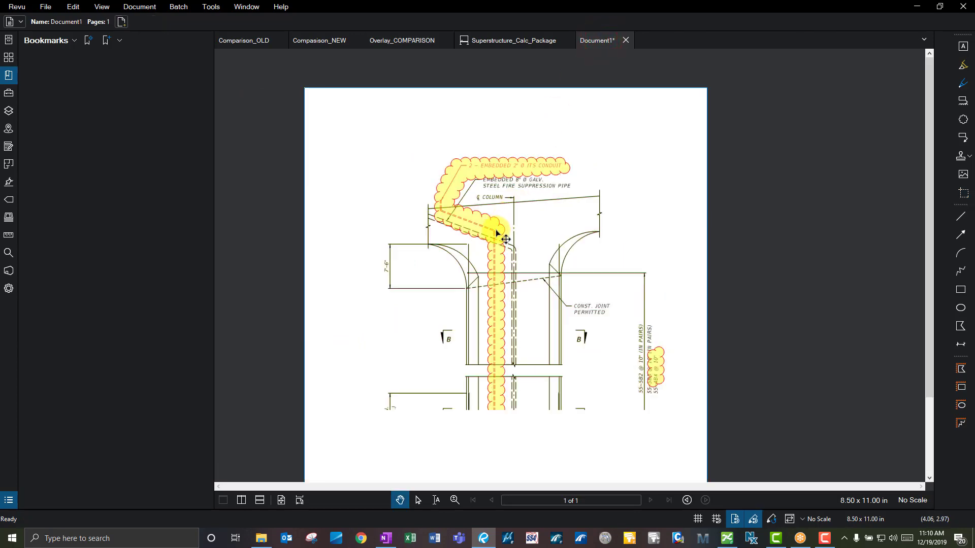
left_click(493, 268)
scroll(479, 224, "down", 4)
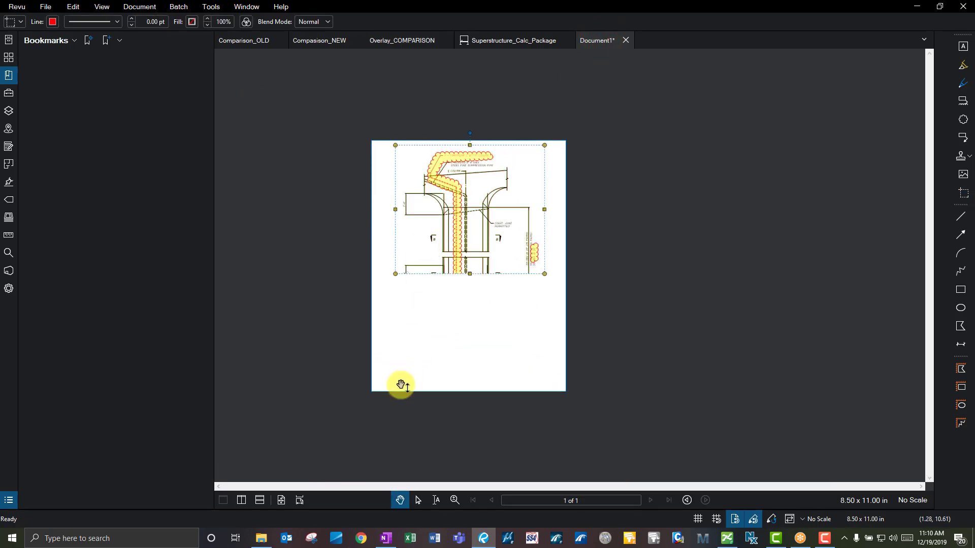
key("ctrl+v")
left_click_drag(496, 323, 483, 359)
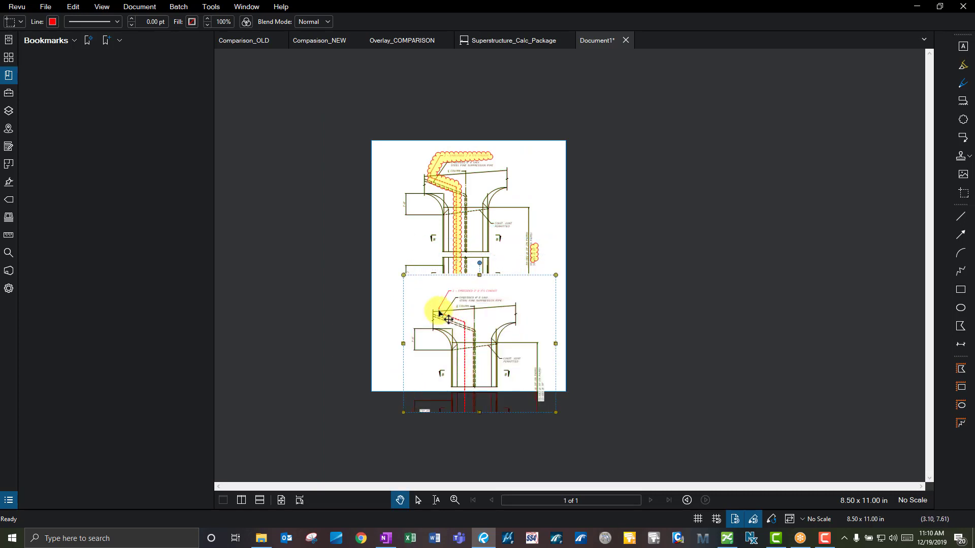
Shrink the content snapshot and move it so that it lies entirely within the lower part of the page.
left_click_drag(403, 275, 450, 318)
left_click_drag(469, 344, 445, 308)
scroll(473, 233, "up", 2)
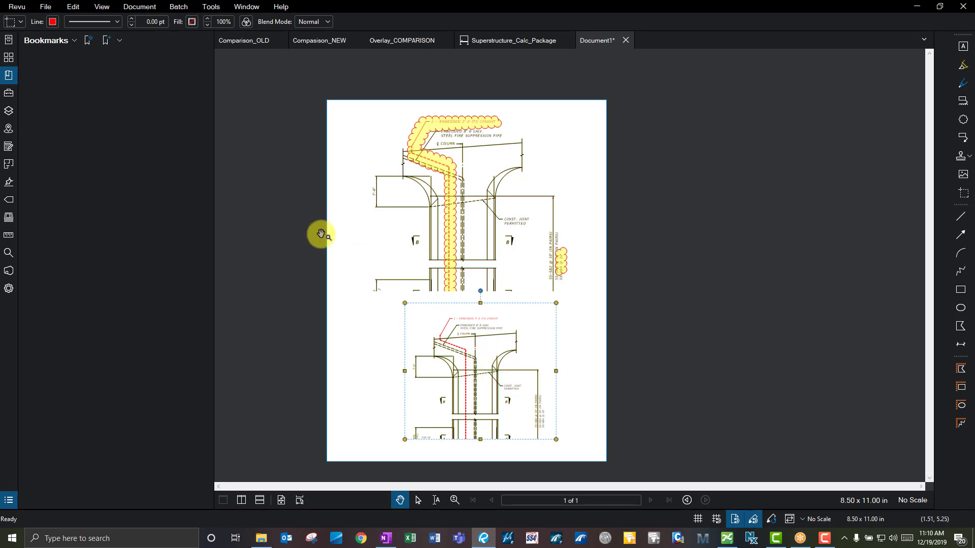
left_click(73, 7)
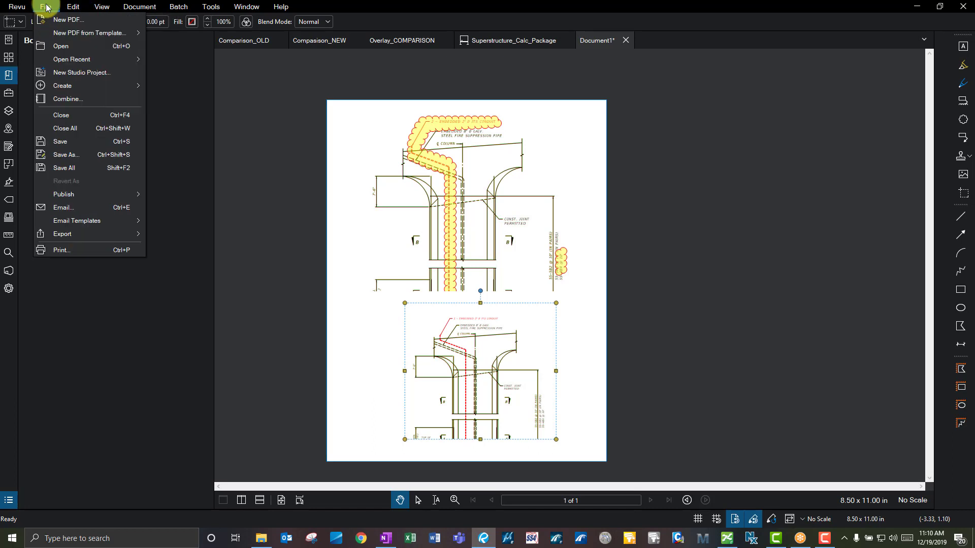
mouse_move(56, 10)
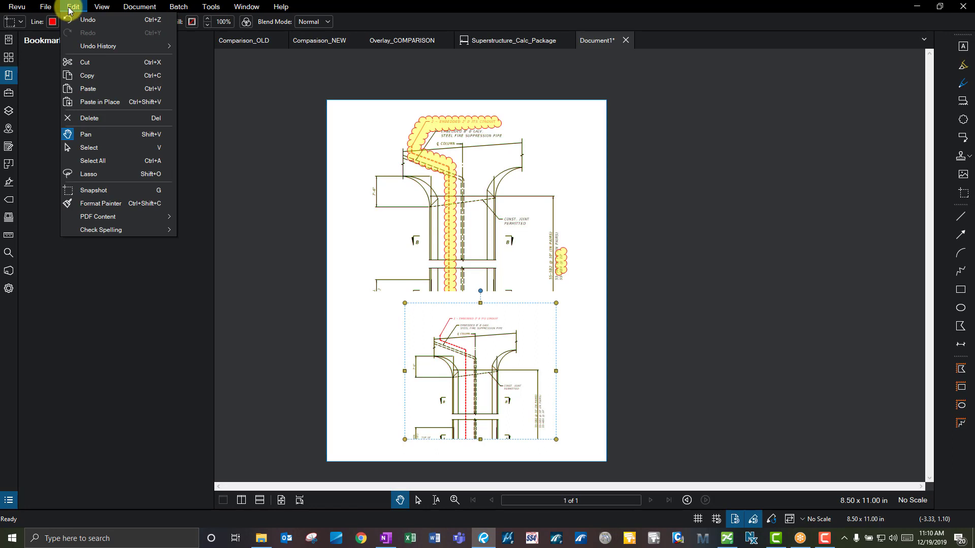
mouse_move(104, 9)
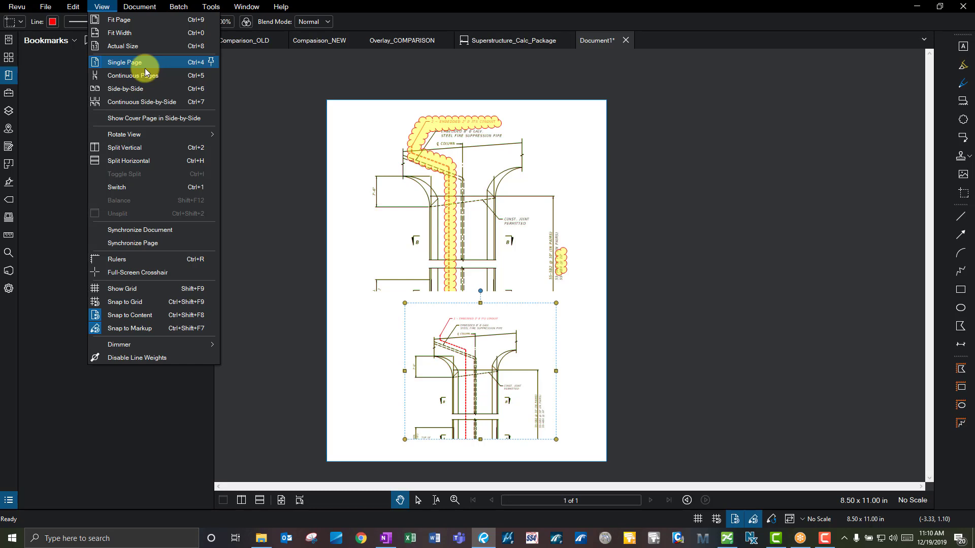
left_click(257, 140)
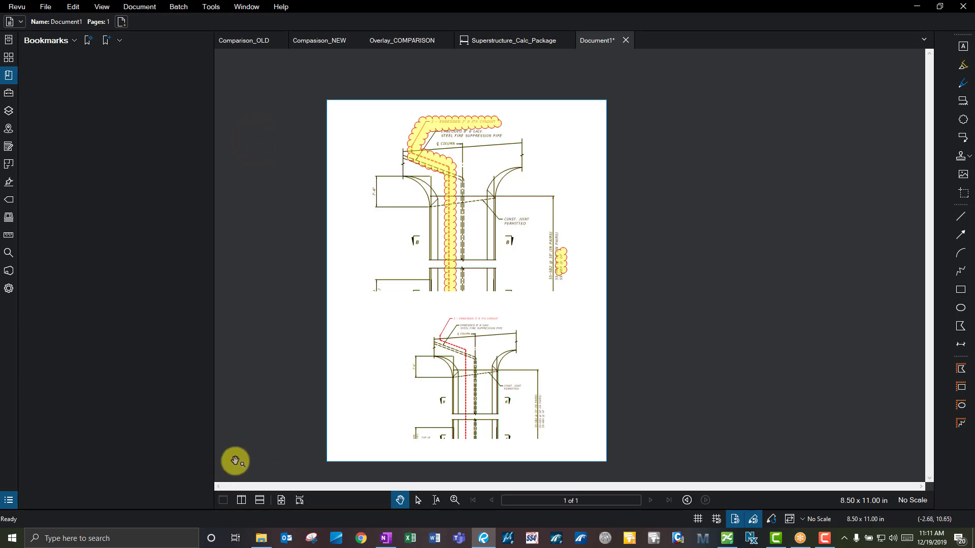
left_click(277, 258)
Split the view vertically, collapse the Bookmarks panel, and show Comparison_OLD side by side with Compasison_NEW.
left_click(256, 41)
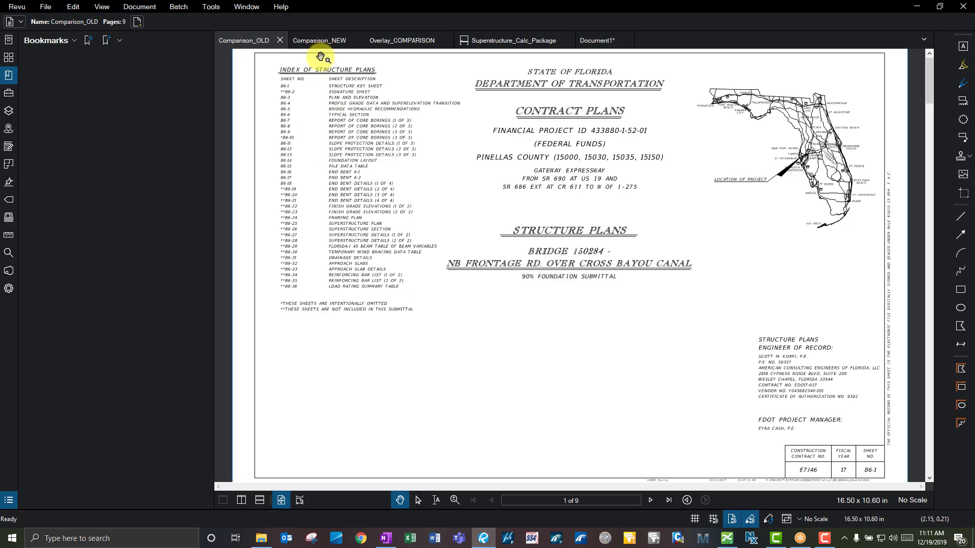
left_click(315, 43)
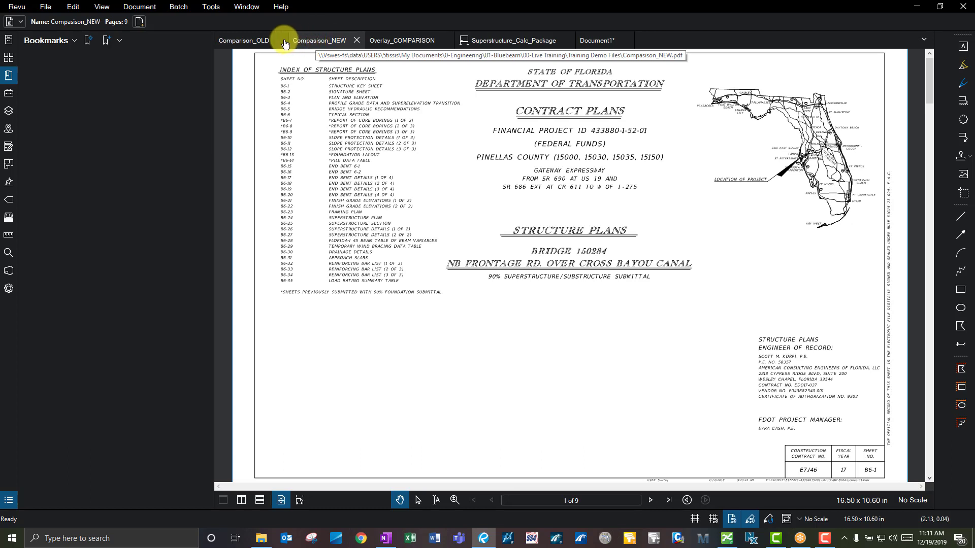
left_click(243, 501)
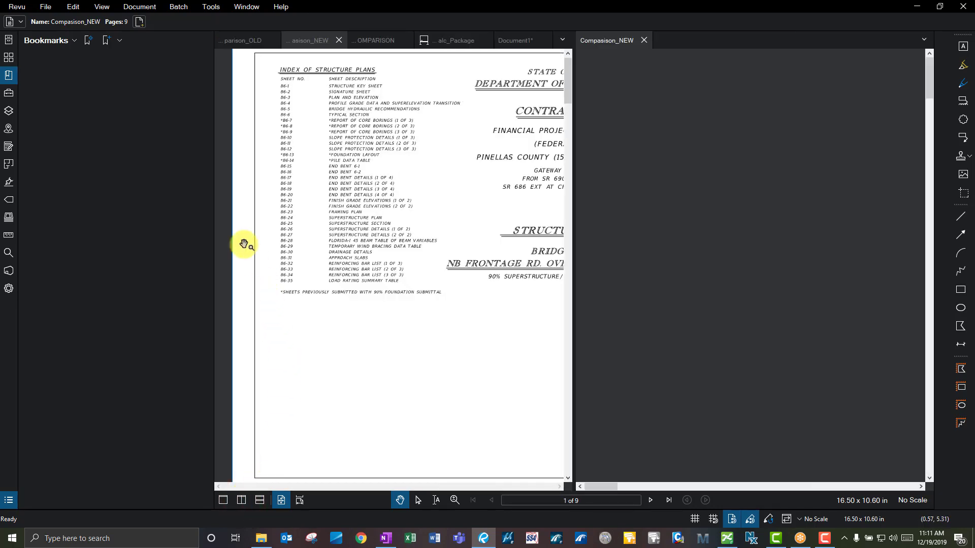
left_click(213, 190)
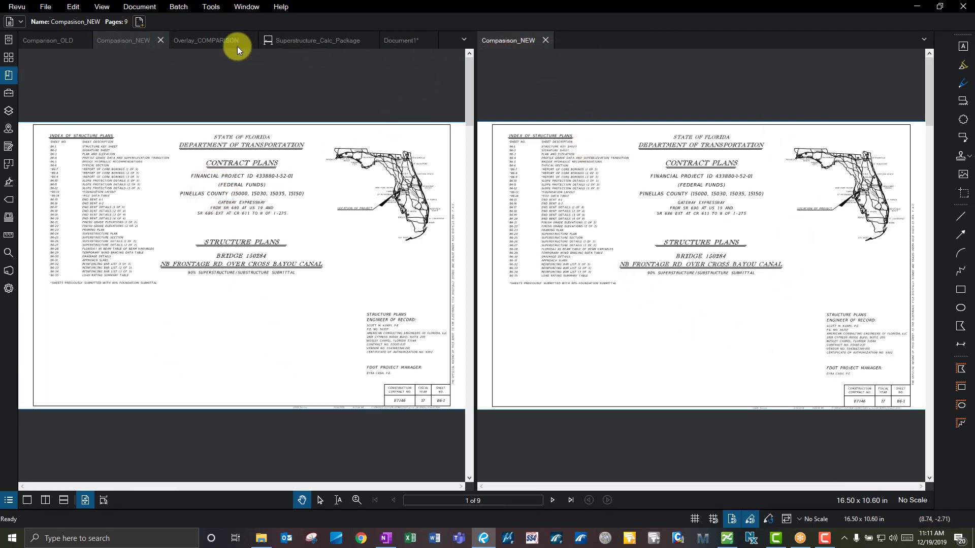
left_click(57, 40)
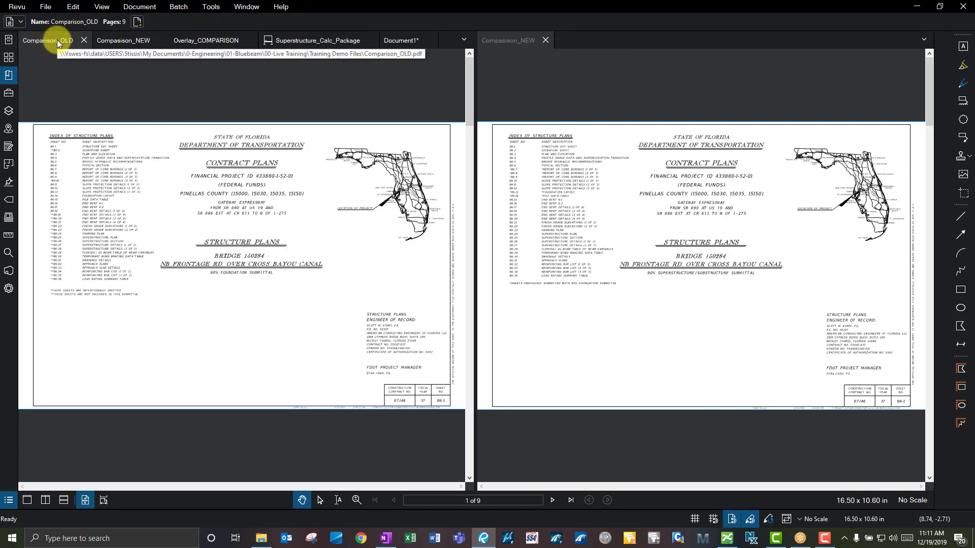
left_click(573, 170)
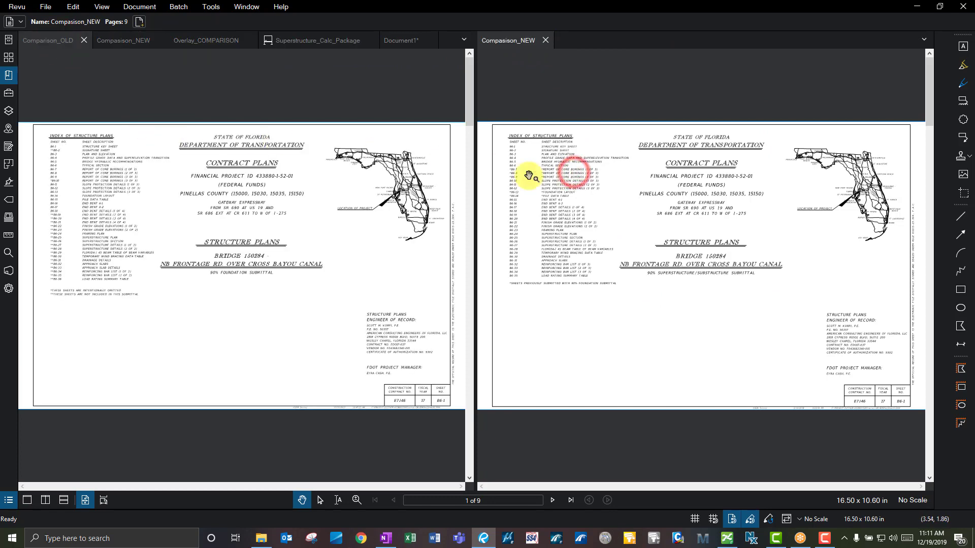
left_click(375, 166)
left_click(561, 150)
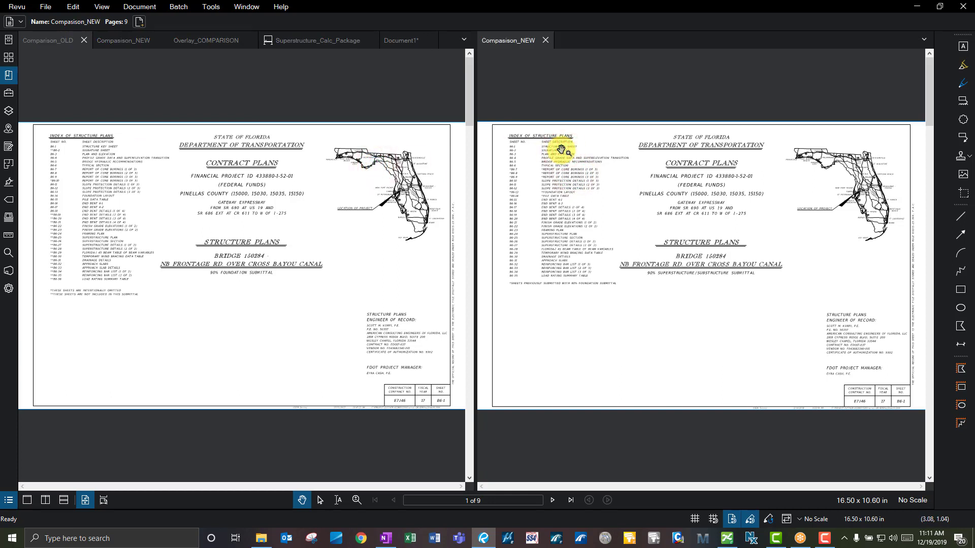
Turn off snapping to content and markups.
left_click(734, 519)
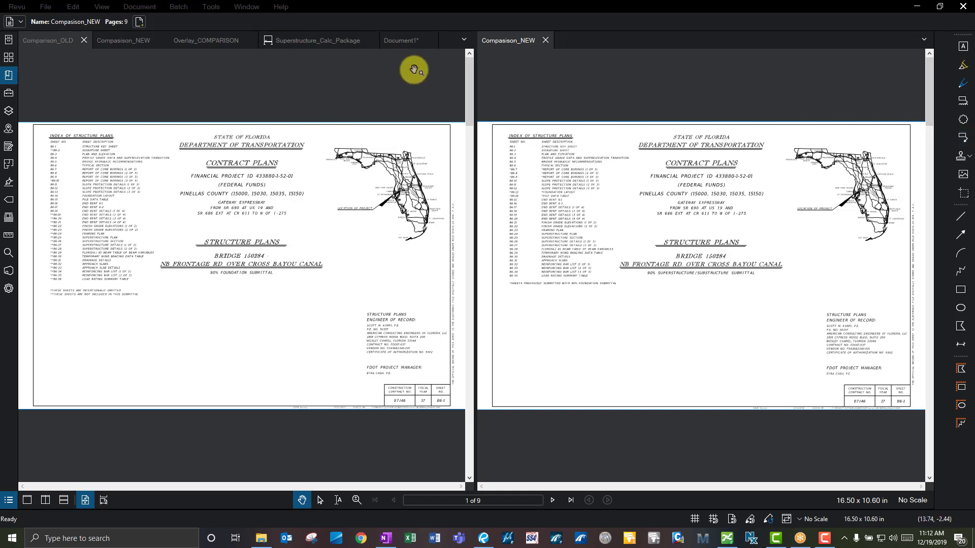
left_click(51, 11)
left_click(46, 9)
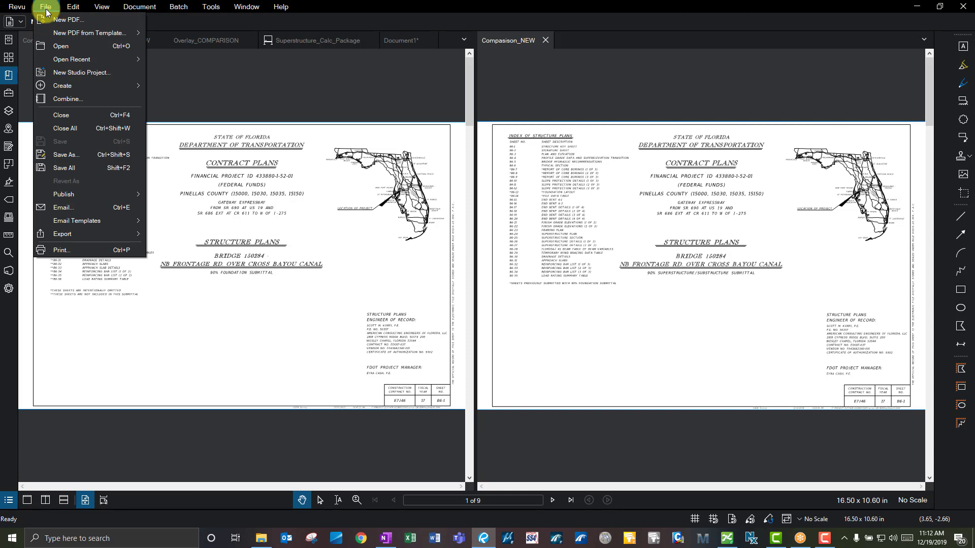
left_click(284, 73)
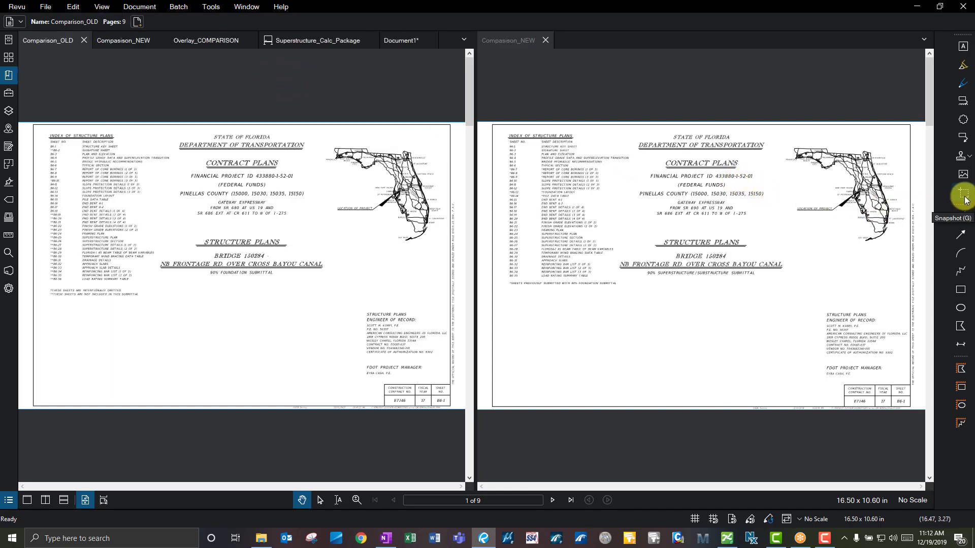
left_click(45, 6)
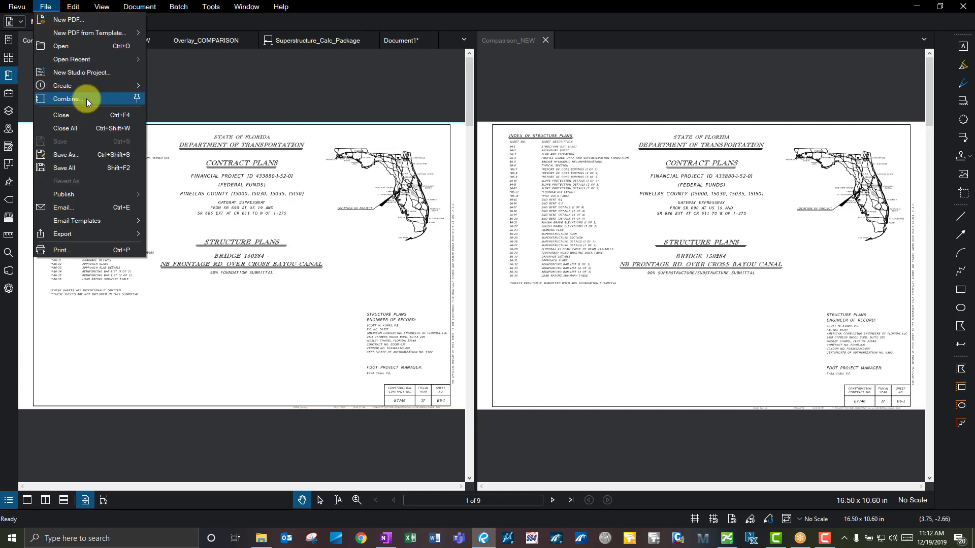
mouse_move(110, 223)
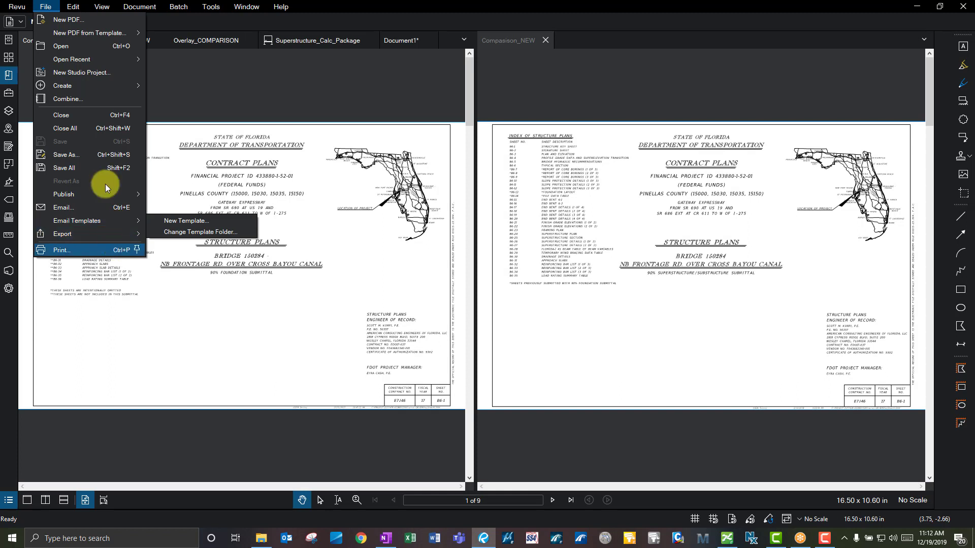
left_click(76, 7)
mouse_move(148, 218)
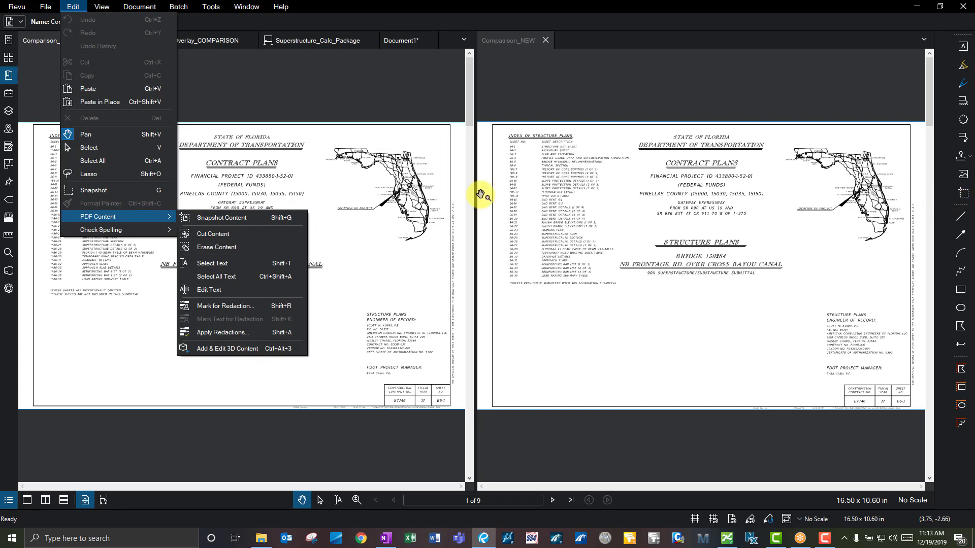
left_click(234, 219)
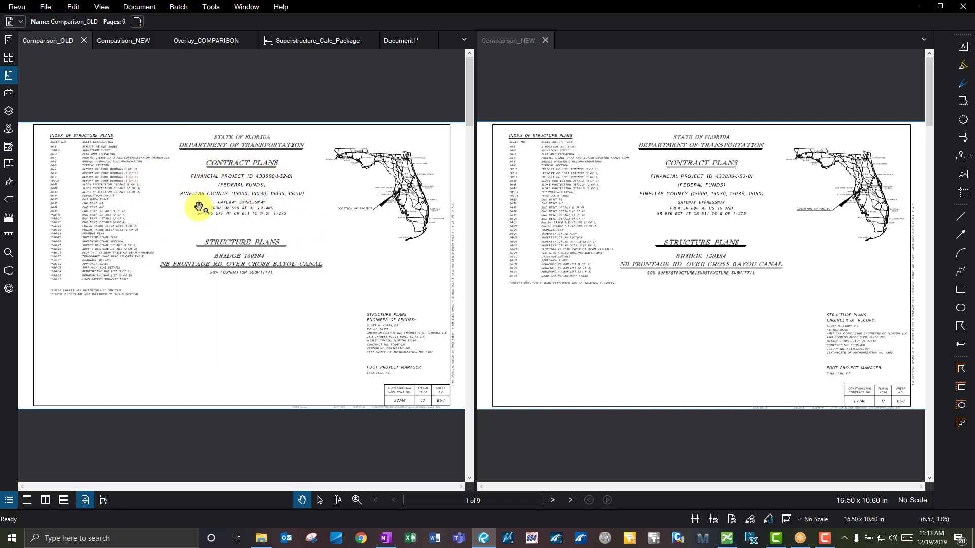
Show Document1 in the first pane and select each pasted snapshot in turn, leaving neither selected.
left_click(409, 41)
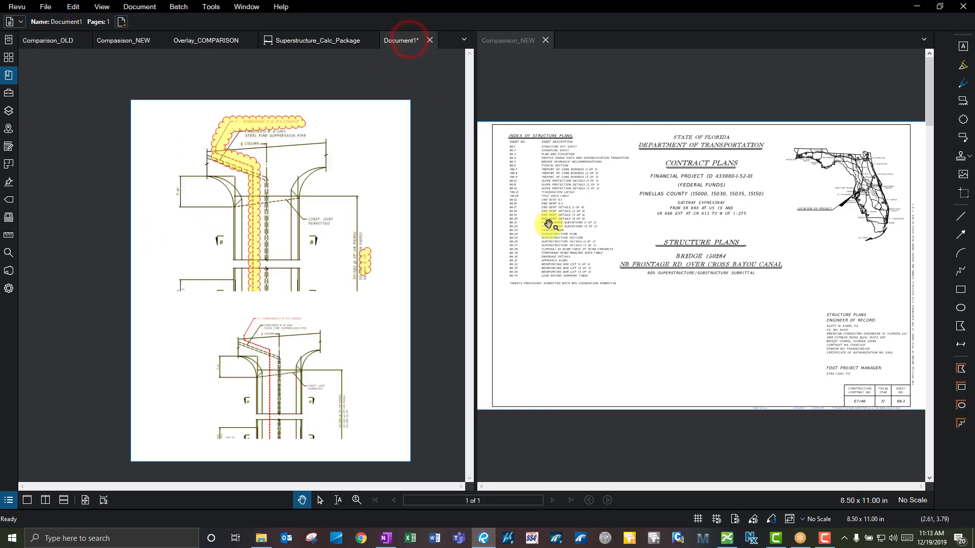
left_click(284, 187)
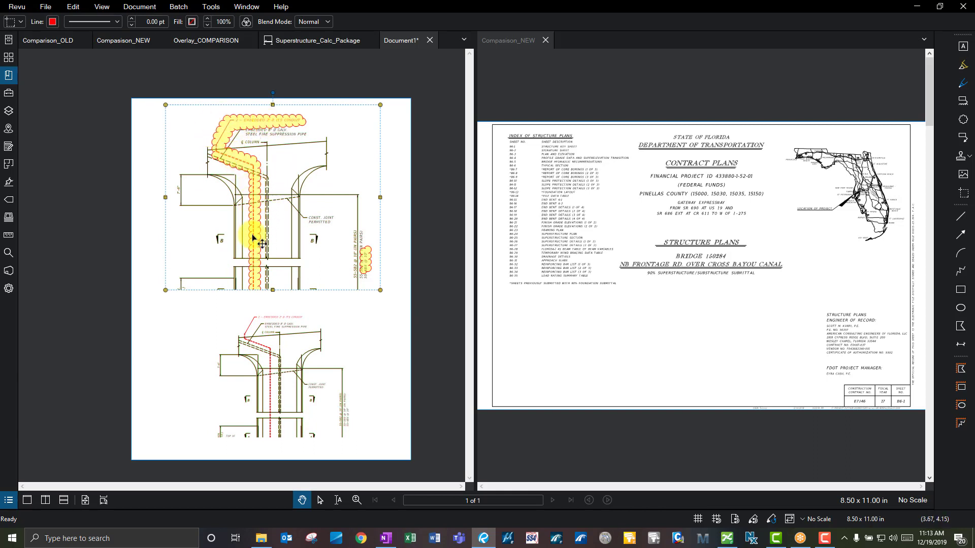
left_click(286, 352)
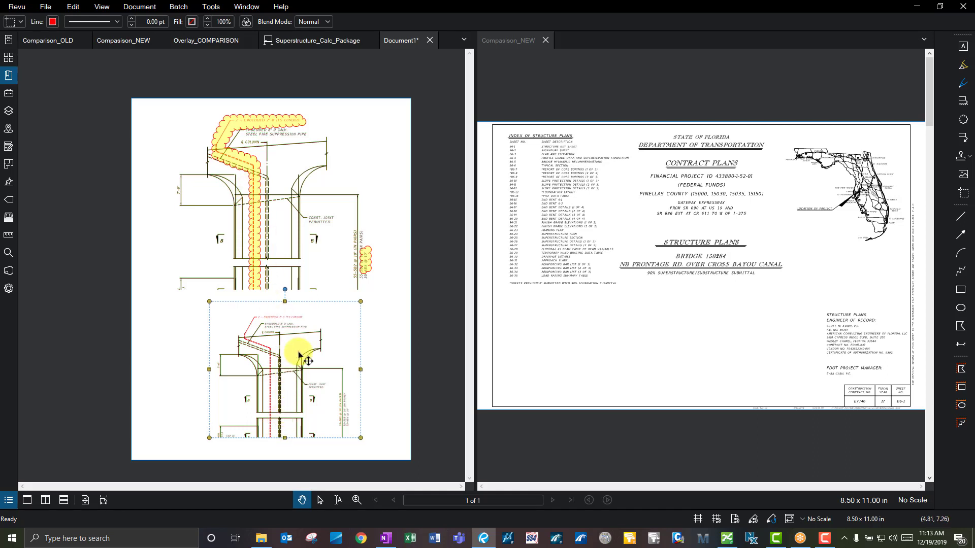
left_click(392, 344)
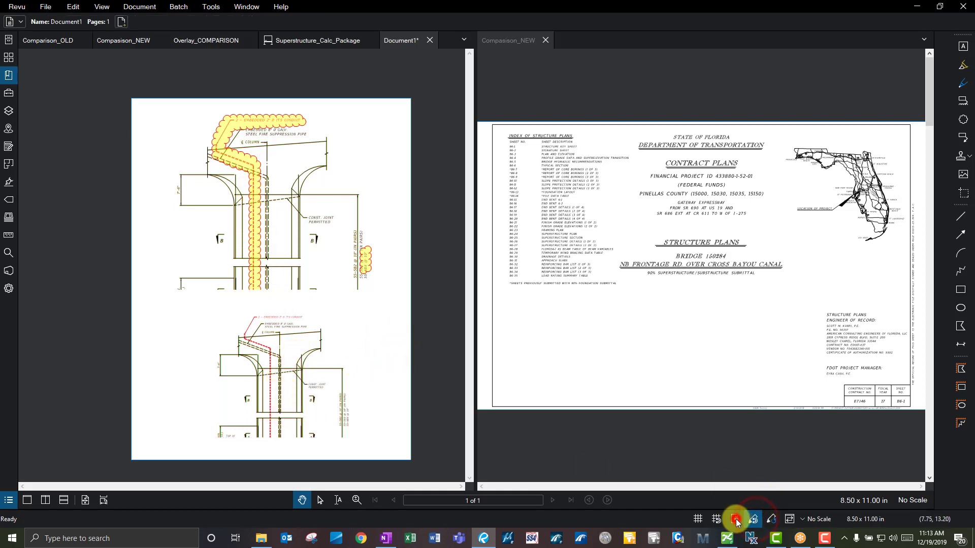
Enable snapping to content and markups, and check the Line tool's snapping on the content snapshot without drawing a line.
left_click(961, 216)
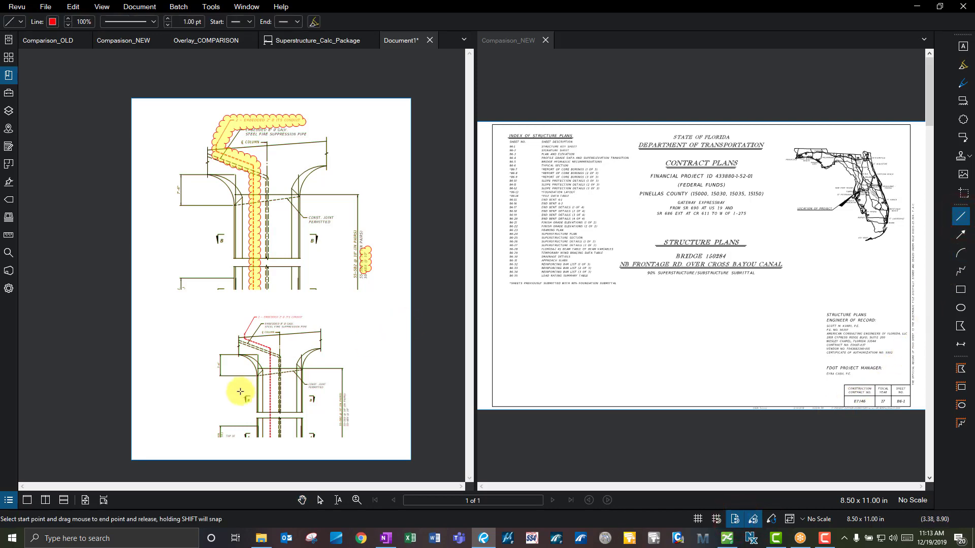
scroll(243, 396, "up", 3)
scroll(247, 402, "up", 1)
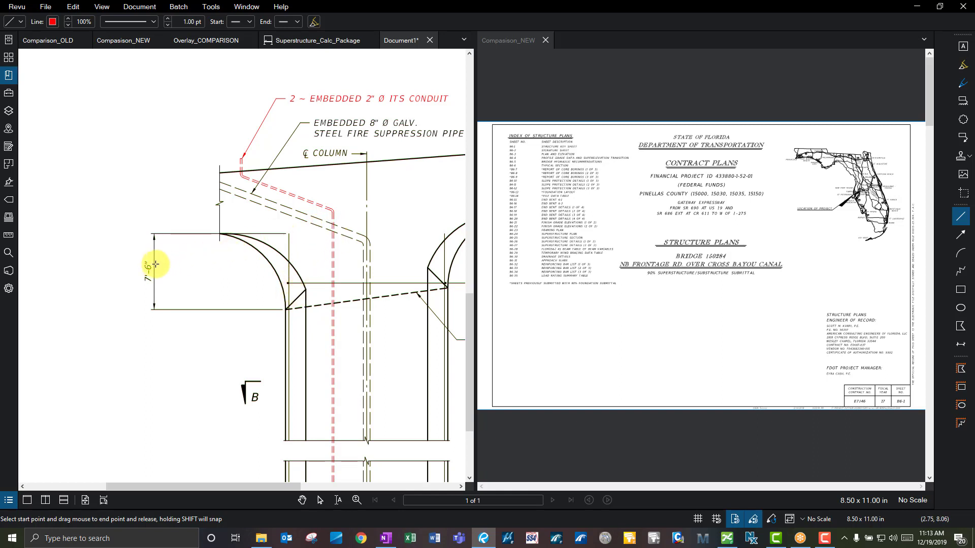
key("Escape")
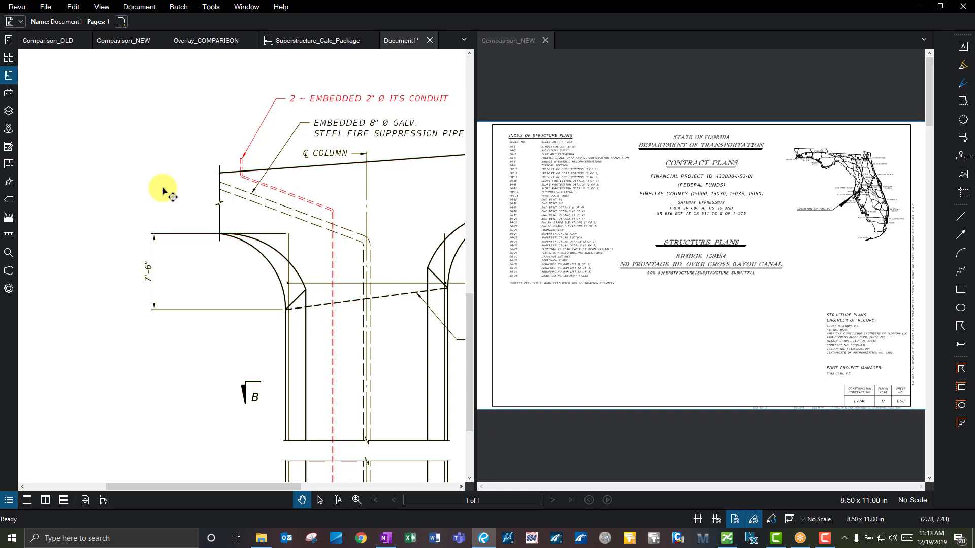
left_click(158, 121)
scroll(158, 119, "down", 3)
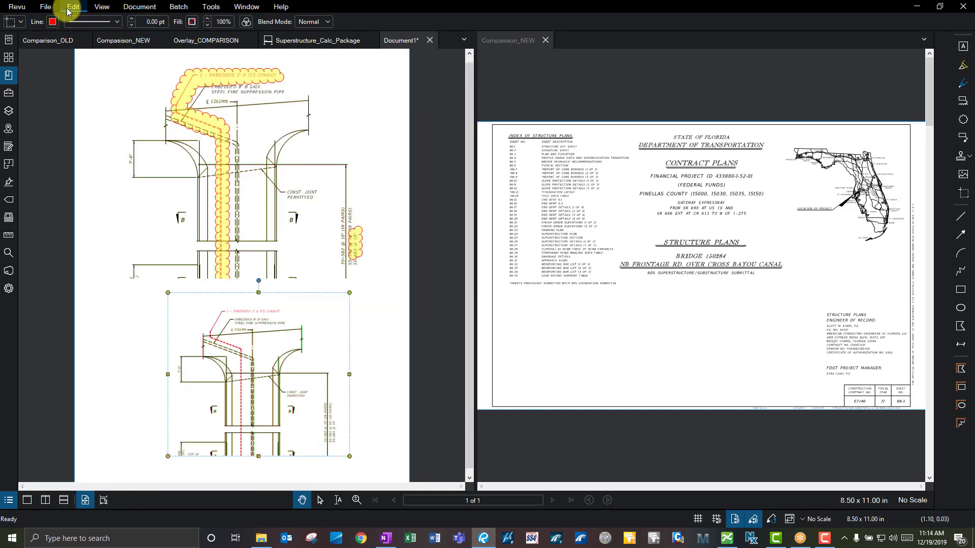
Close Compasison_NEW in the second pane so that the split view ends and only Document1 is shown.
left_click(46, 7)
mouse_move(68, 10)
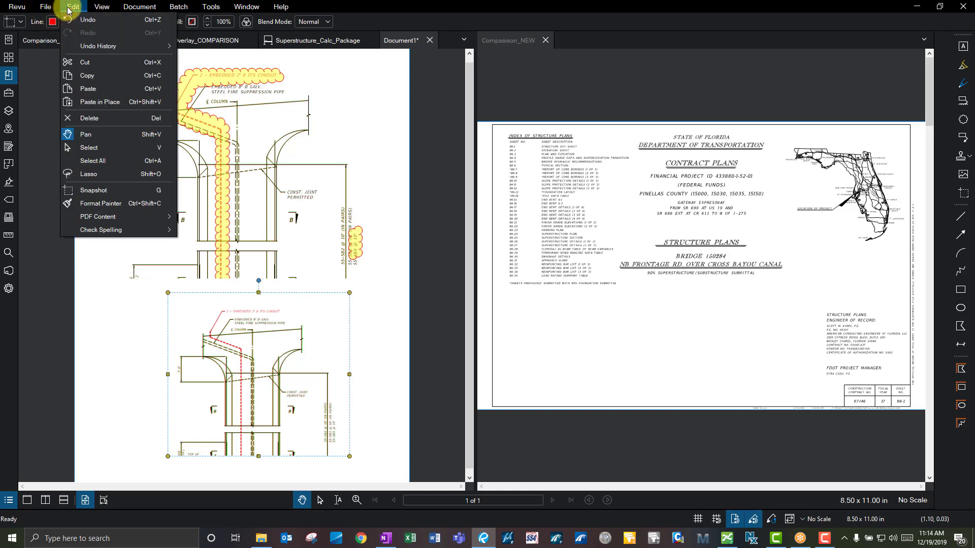
mouse_move(100, 11)
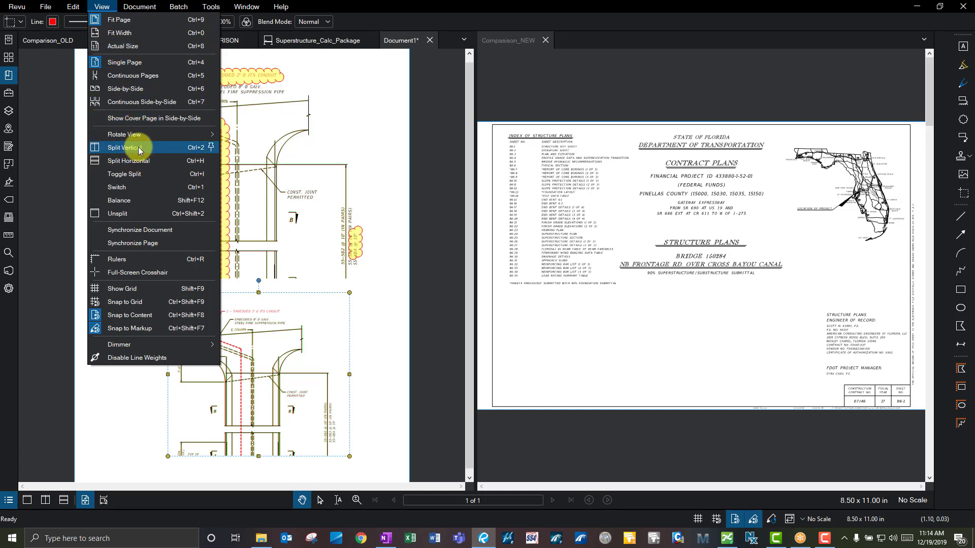
left_click(523, 41)
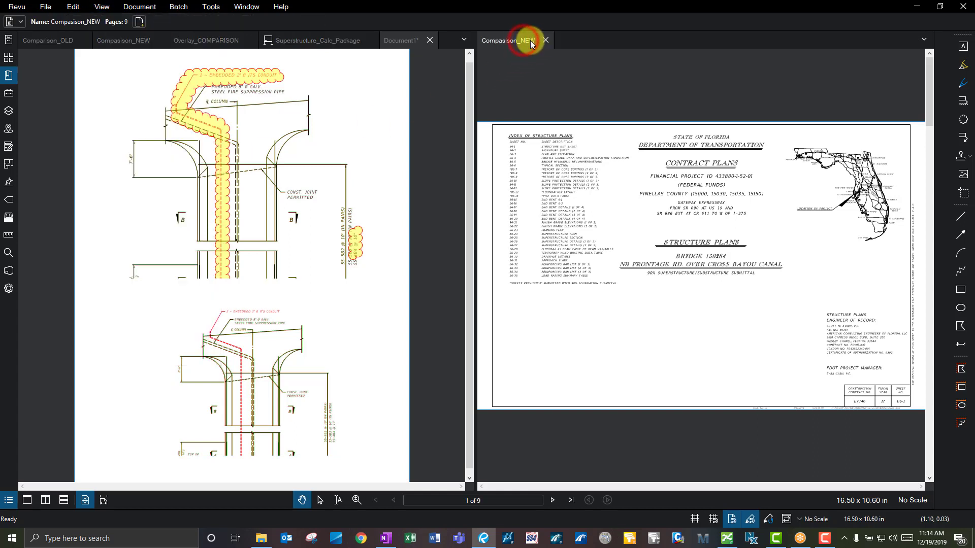
left_click(545, 40)
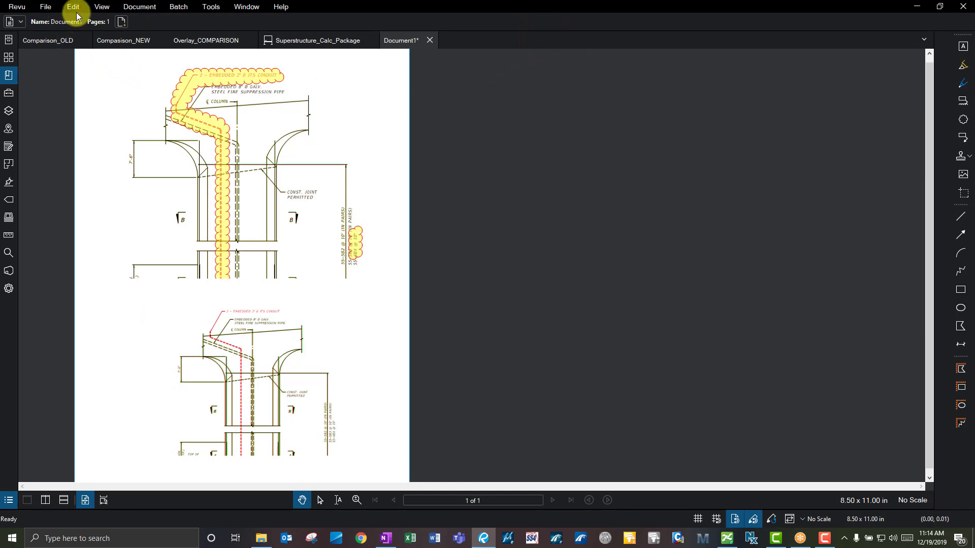
left_click(74, 8)
mouse_move(104, 12)
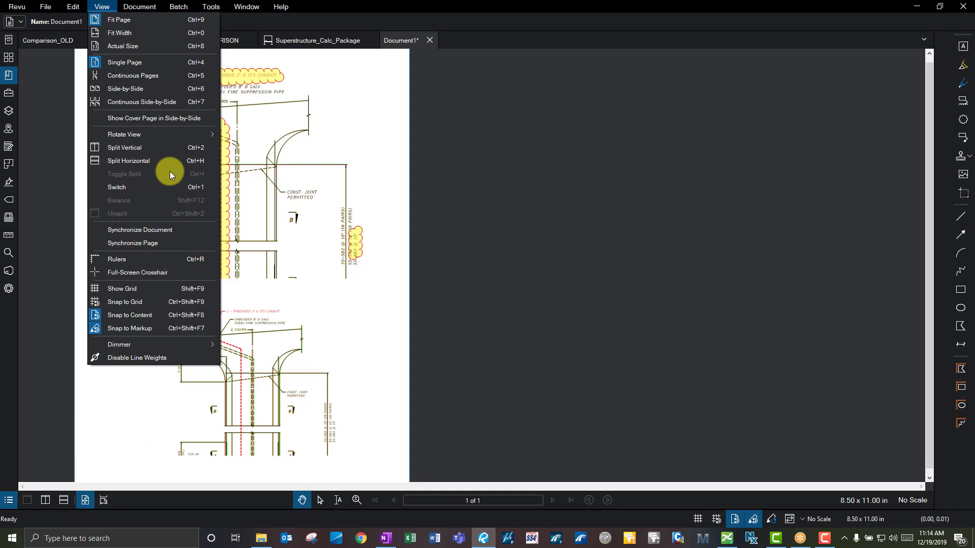
left_click(336, 116)
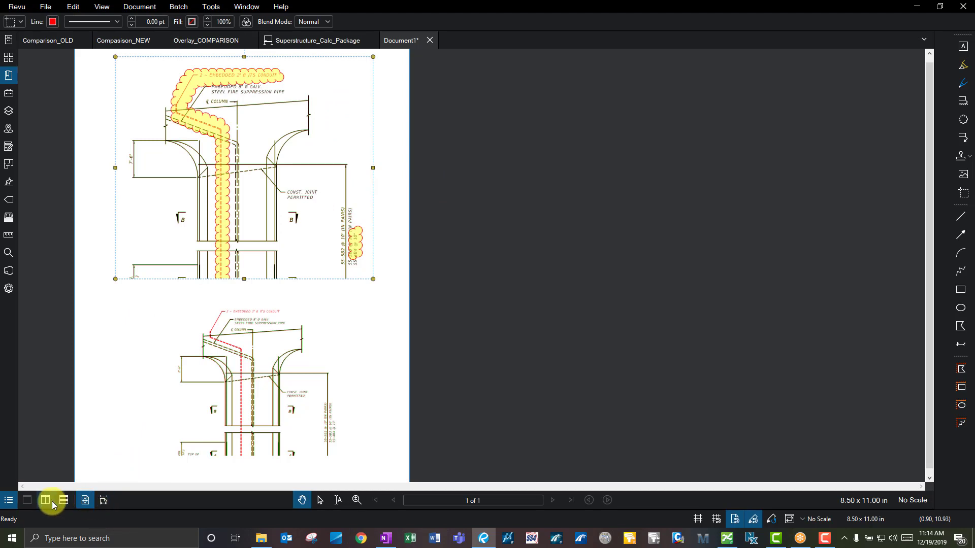
left_click(101, 10)
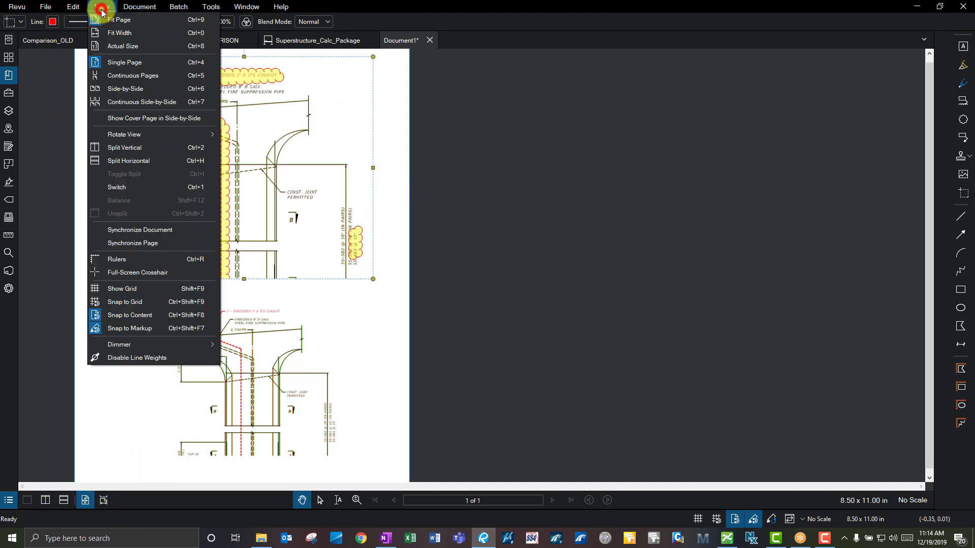
left_click(48, 106)
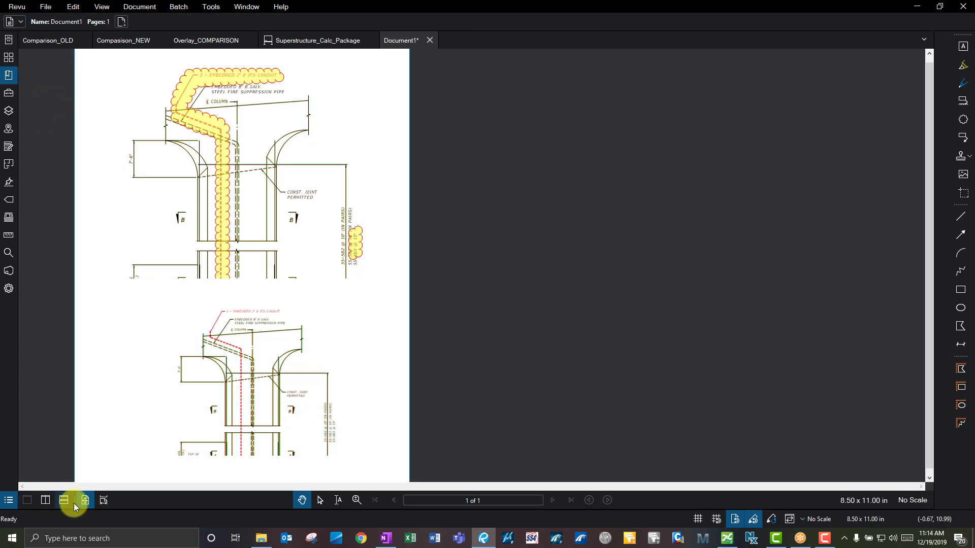
Split the view vertically, with Comparison_OLD in the first pane and Compasison_NEW in the second.
left_click(124, 40)
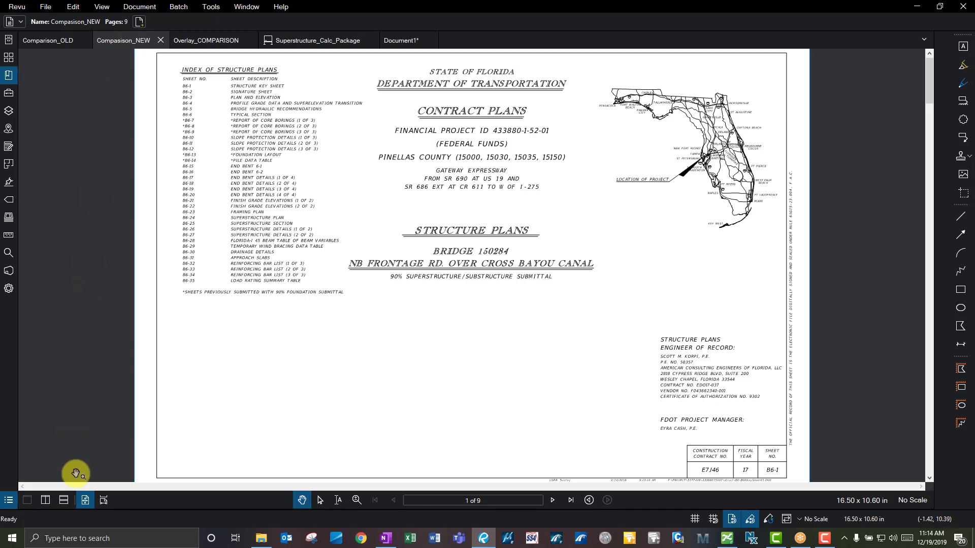
left_click(46, 501)
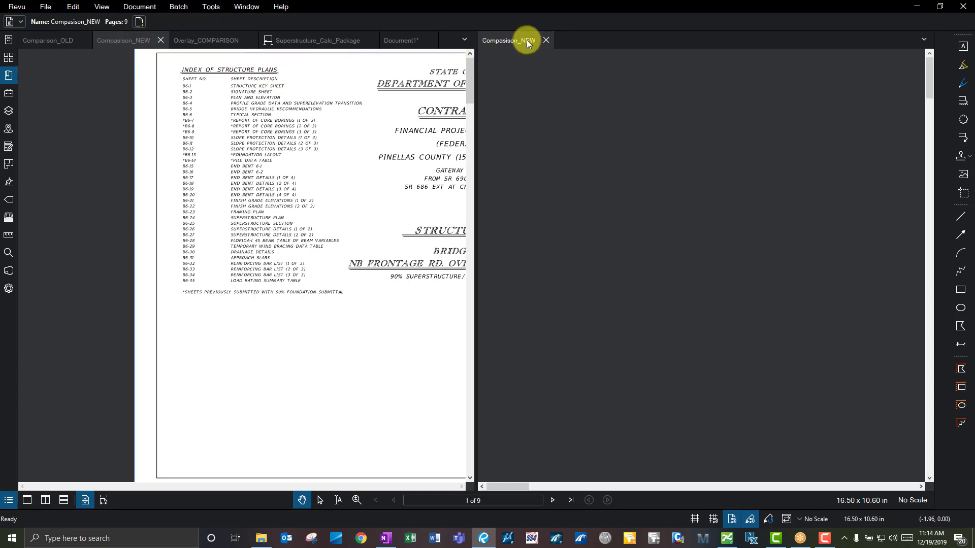
left_click(555, 80)
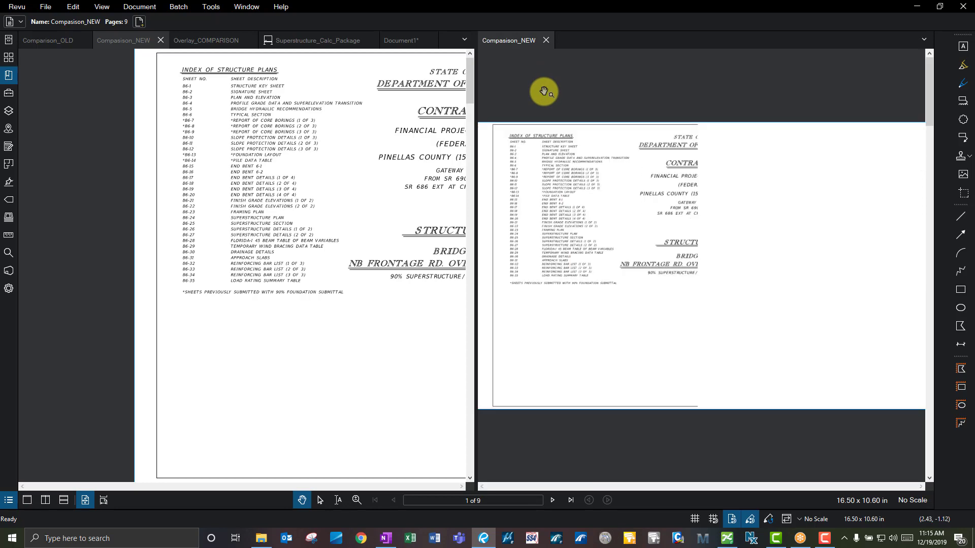
left_click(54, 42)
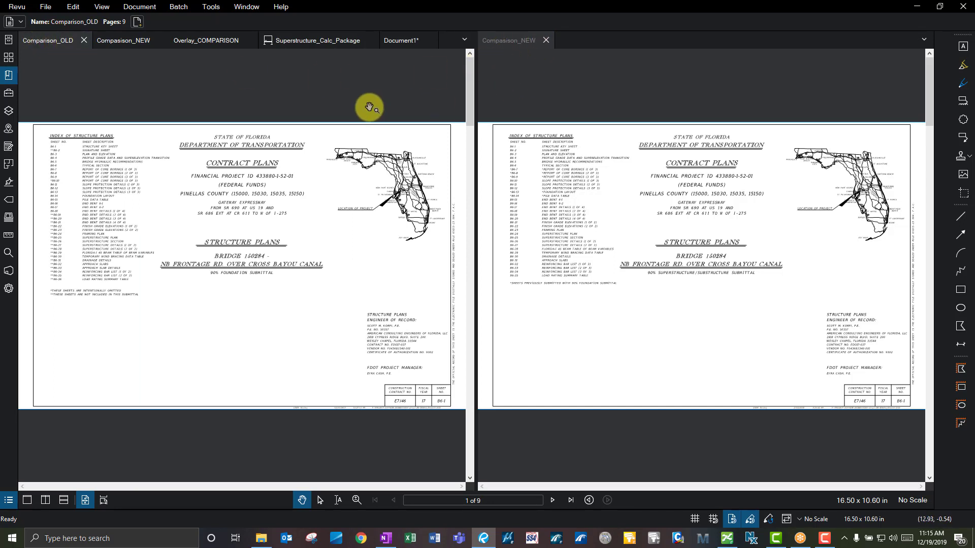
left_click(199, 102)
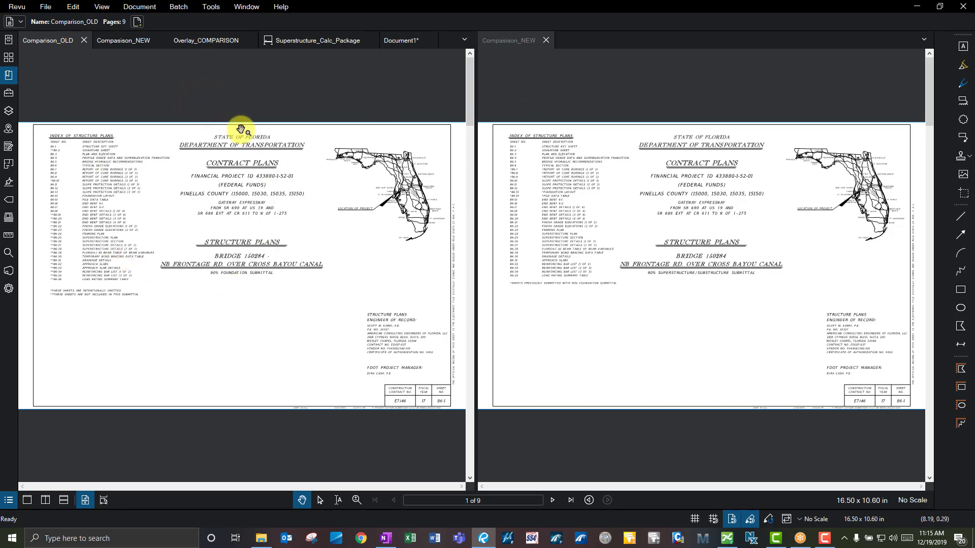
left_click(644, 209)
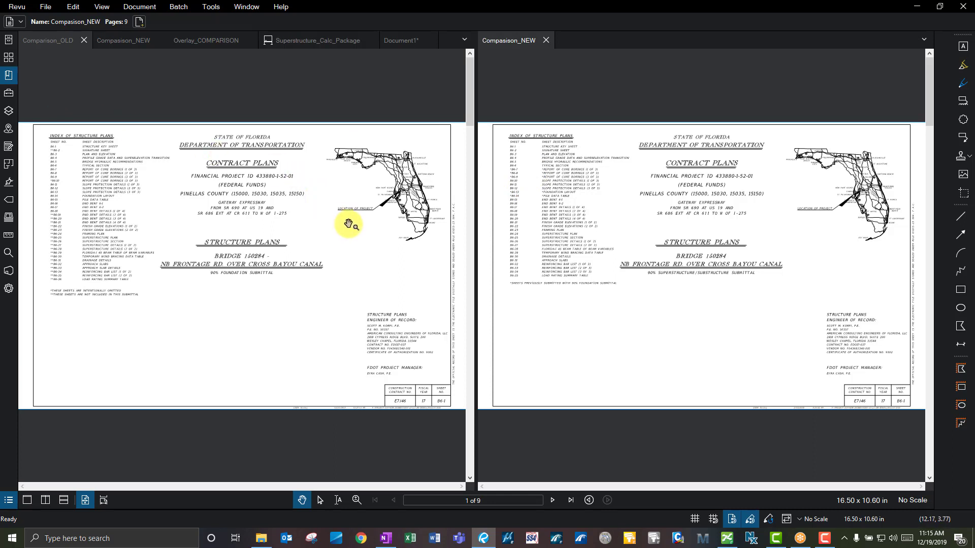
left_click(545, 242)
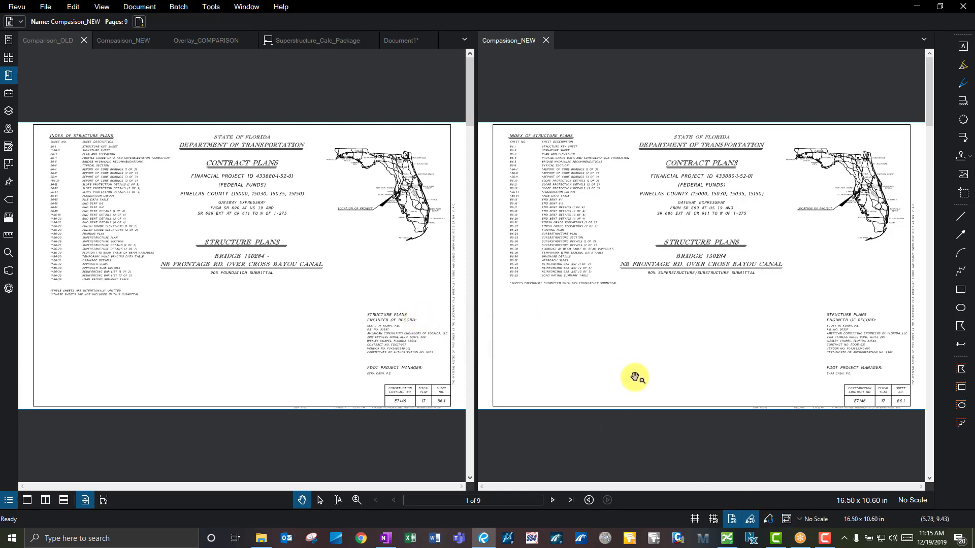
Try to synchronize the two panes with the Document option, and zoom in on Compasison_NEW to test it.
left_click(799, 520)
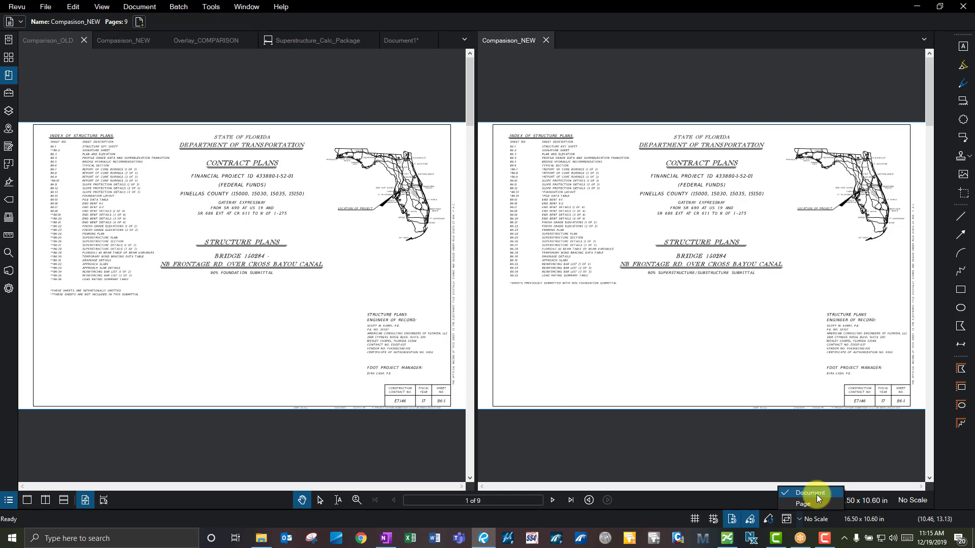
left_click(817, 503)
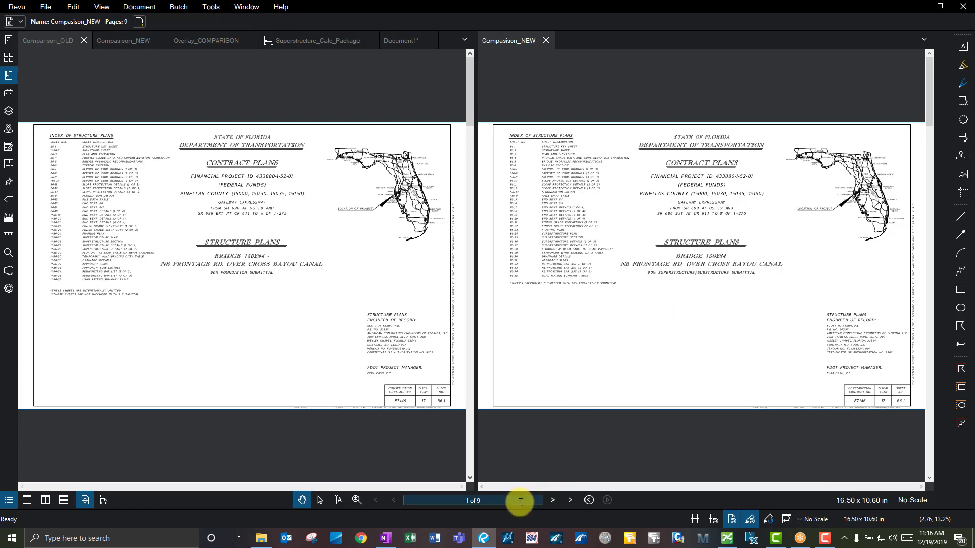
left_click(245, 265)
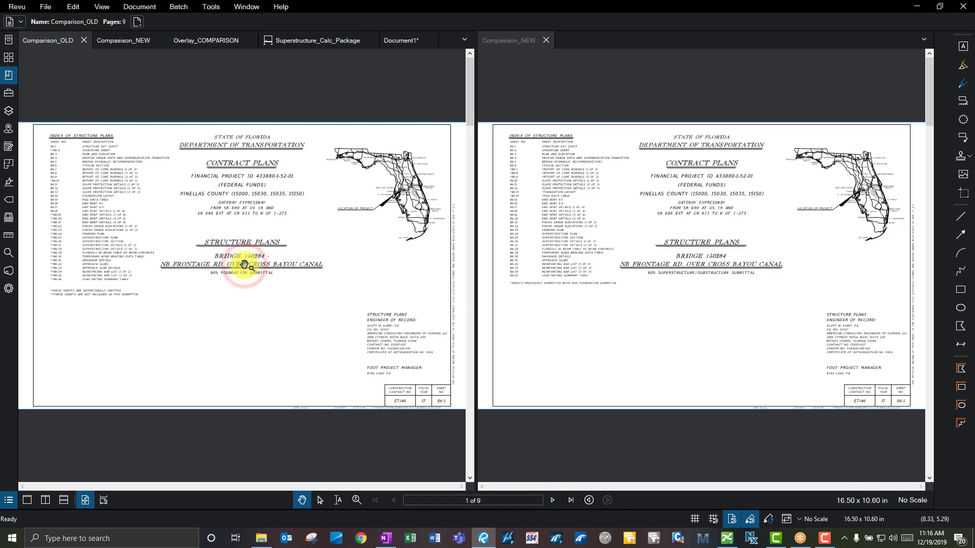
left_click(799, 519)
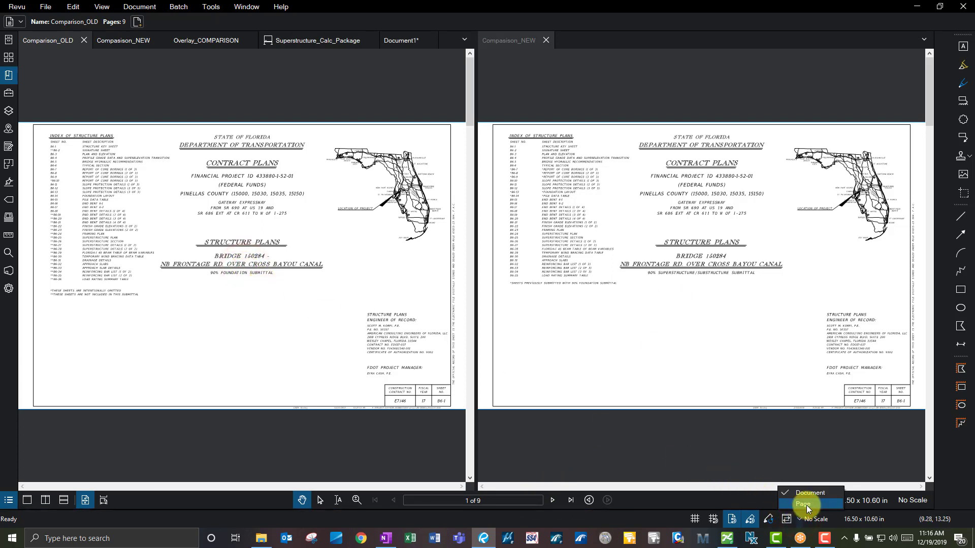
left_click(812, 492)
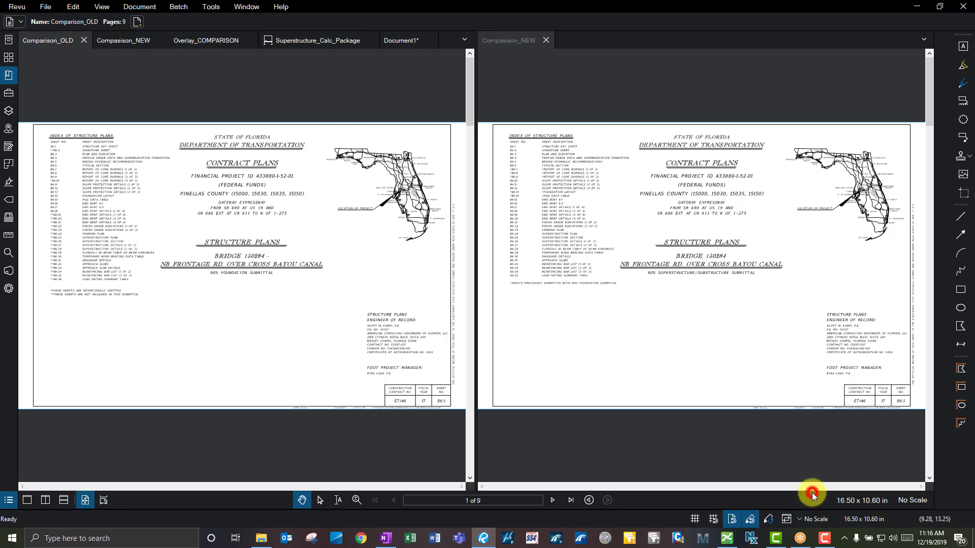
left_click(648, 310)
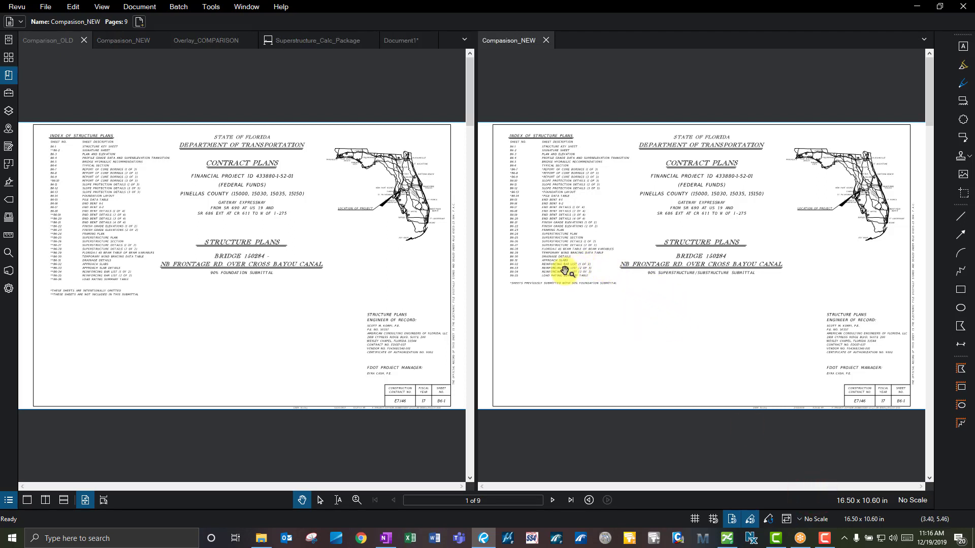
scroll(544, 270, "up", 5)
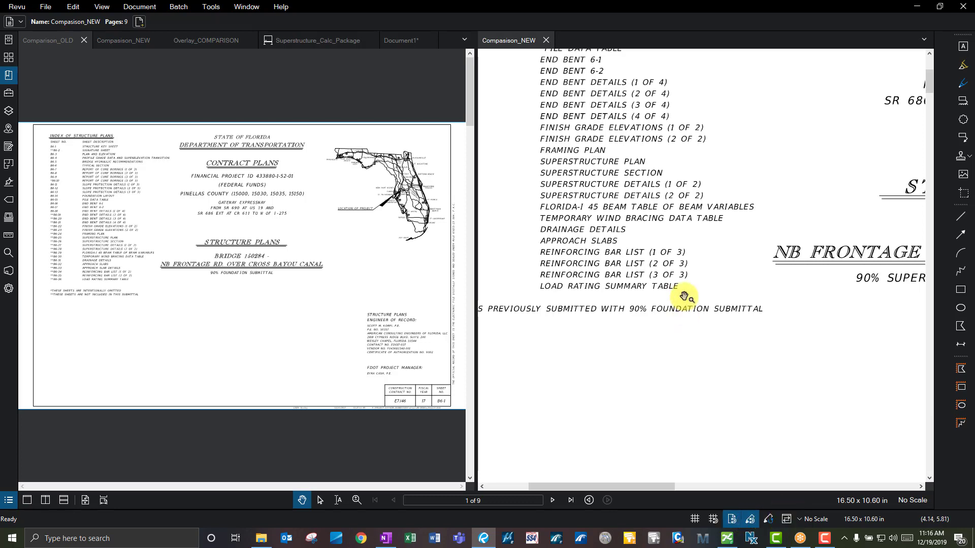
Choose Document as the view synchronization mode and turn synchronization on for the two panes.
left_click(800, 520)
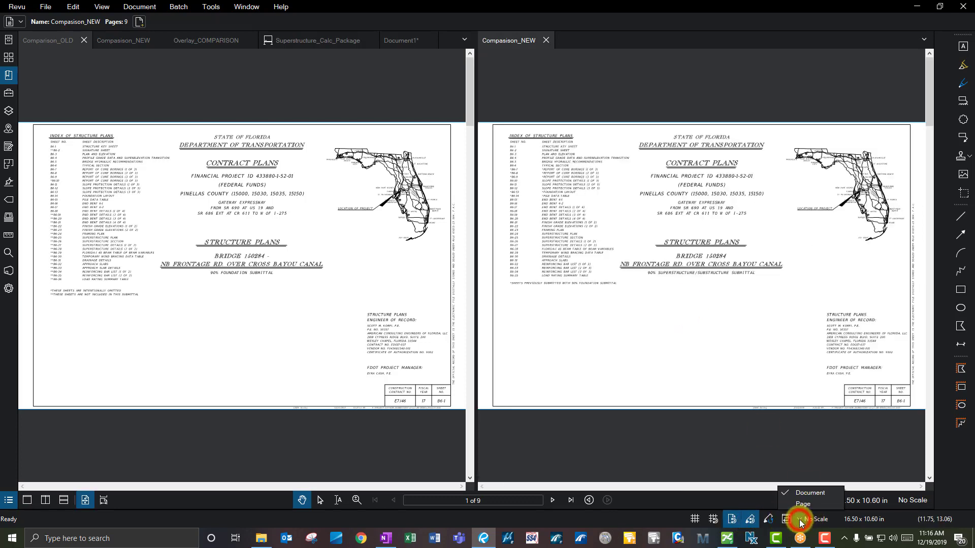
left_click(812, 492)
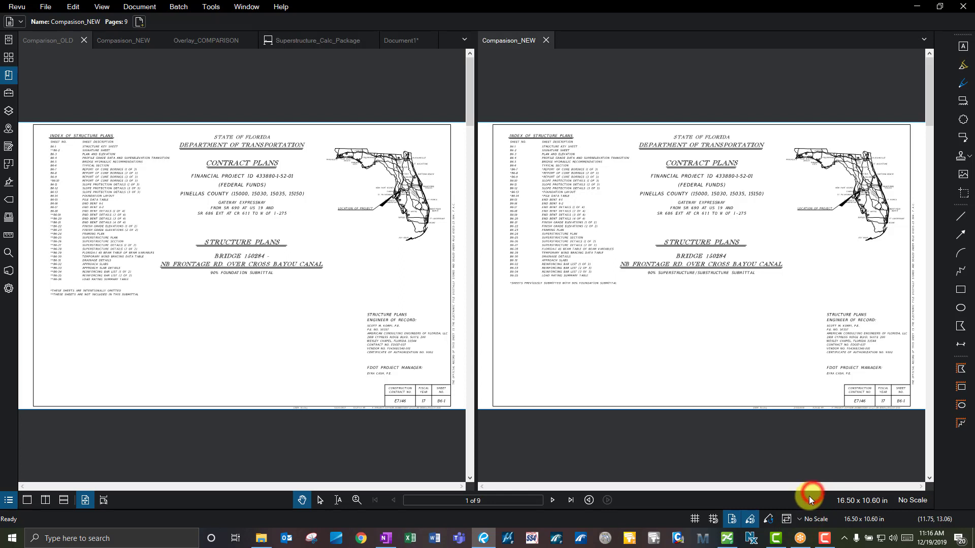
left_click(786, 518)
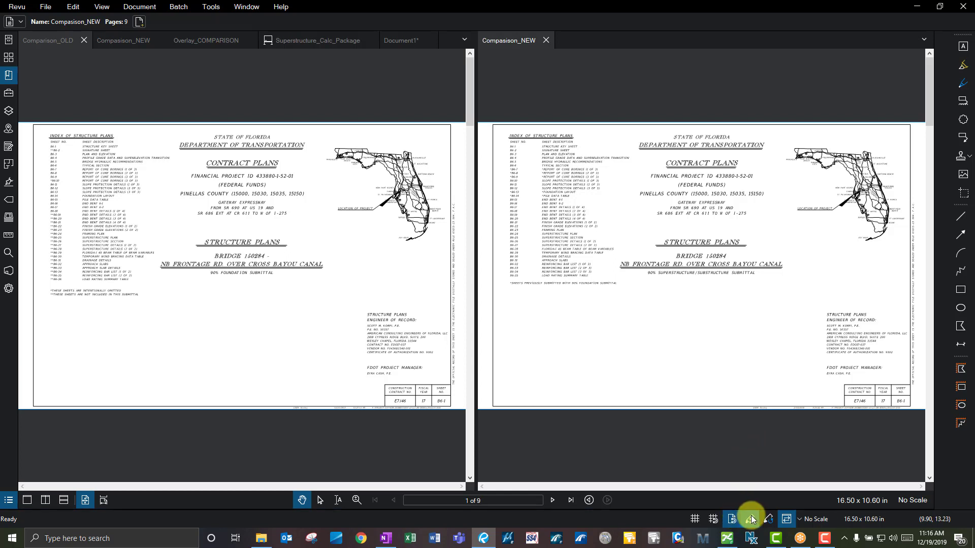
left_click(788, 519)
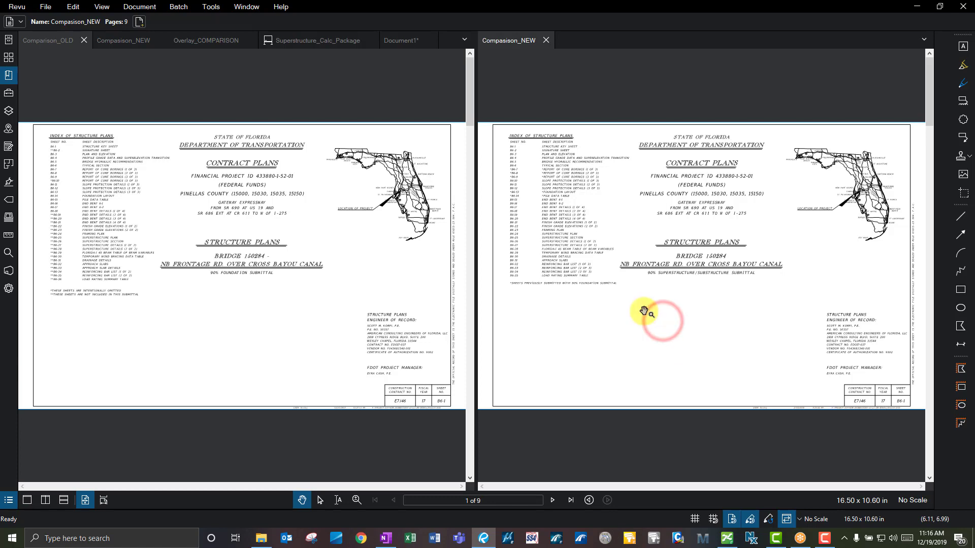
Check the synchronized zoom on the Structure Plans title of both cover sheets, and return both panes to the full page.
scroll(716, 259, "up", 5)
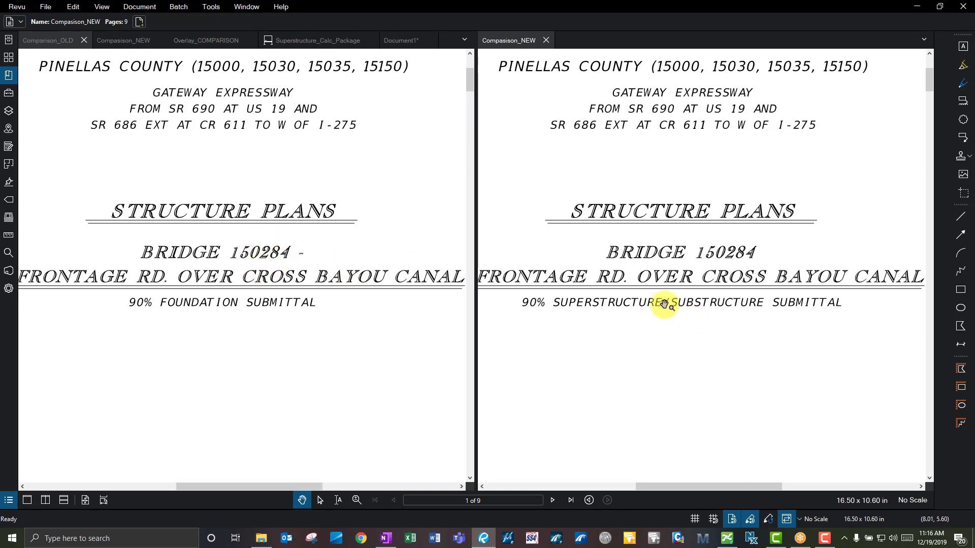
left_click(223, 226)
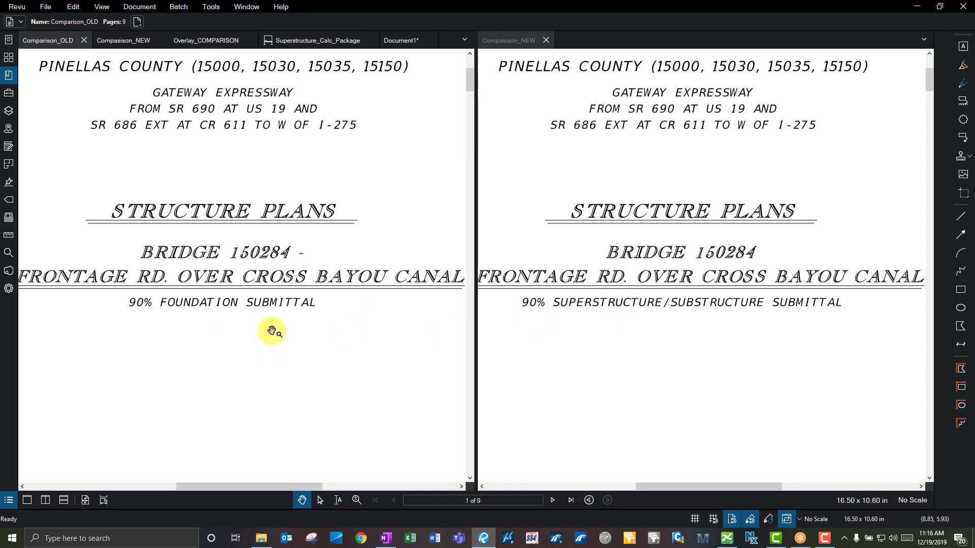
middle_click(618, 247)
middle_click(618, 247)
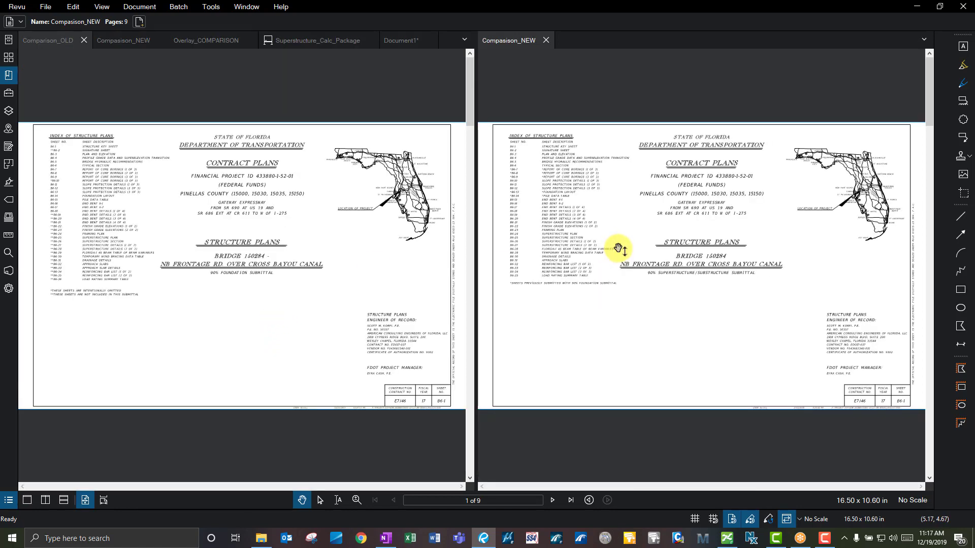
Check synchronized paging from page 1 to page 5, inspect the End Bridge area in both panes, and return to page 1.
scroll(617, 247, "down", 1)
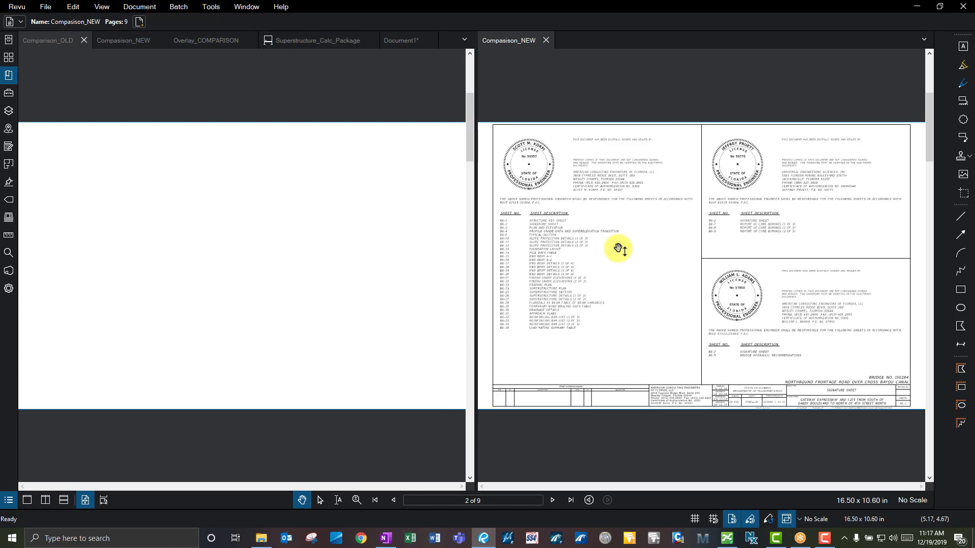
scroll(618, 247, "down", 1)
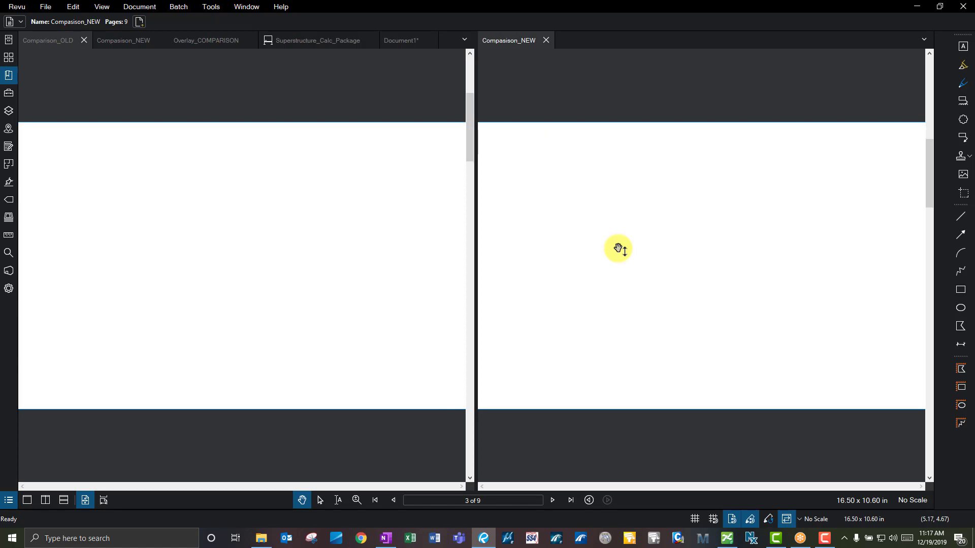
left_click(307, 229)
left_click(583, 218)
scroll(583, 218, "down", 1)
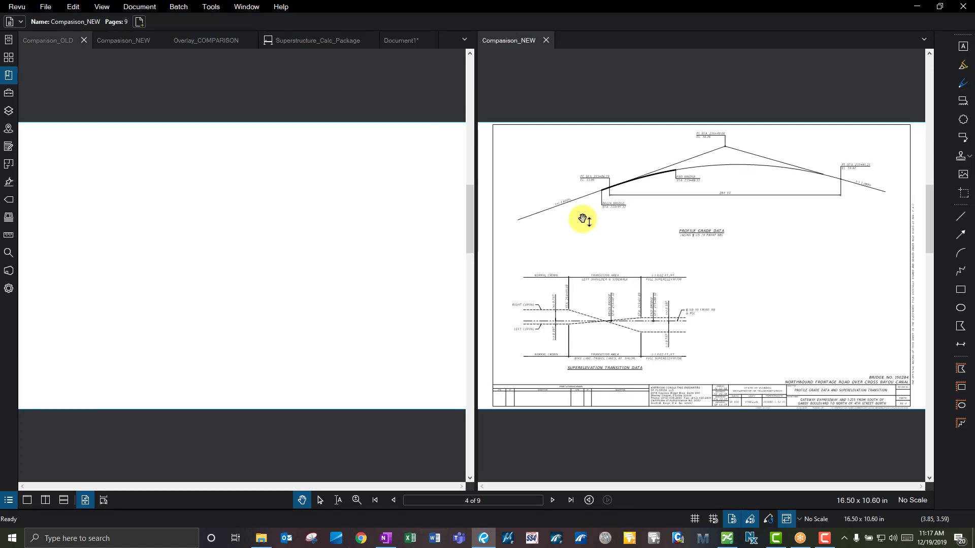
scroll(583, 220, "down", 1)
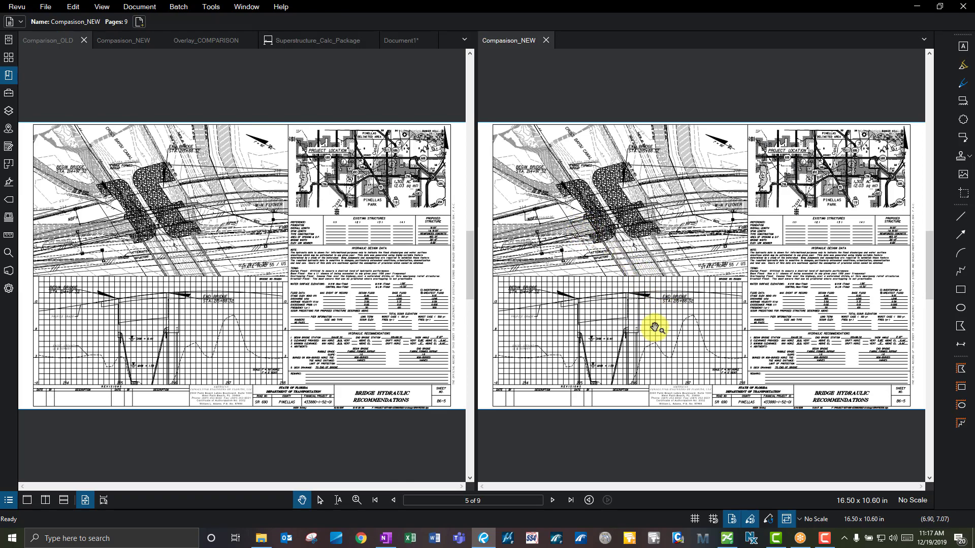
scroll(638, 336, "up", 5)
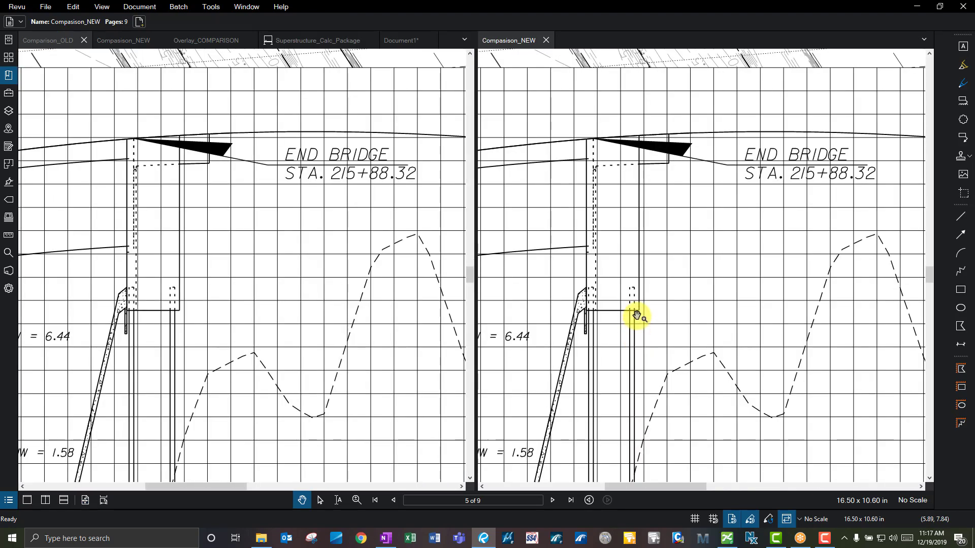
scroll(637, 315, "down", 5)
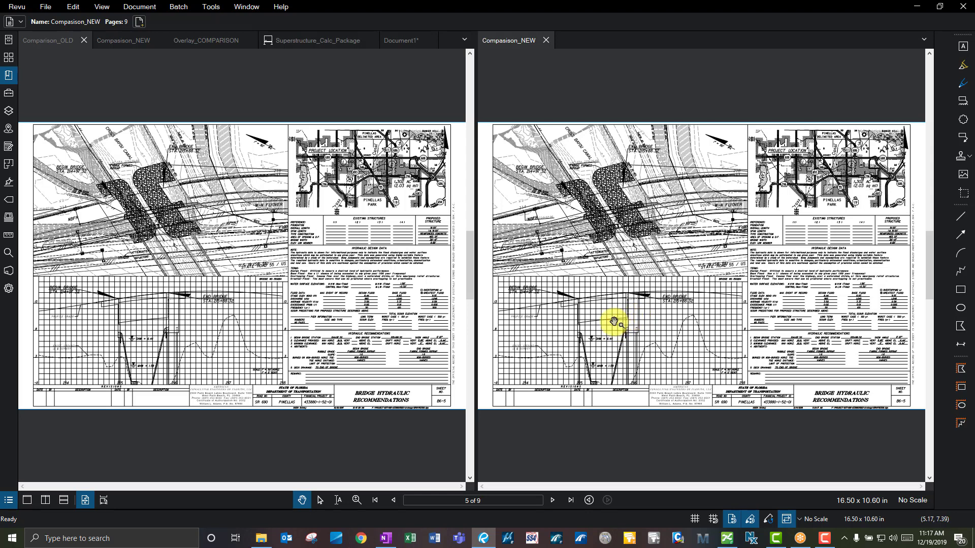
left_click(595, 280)
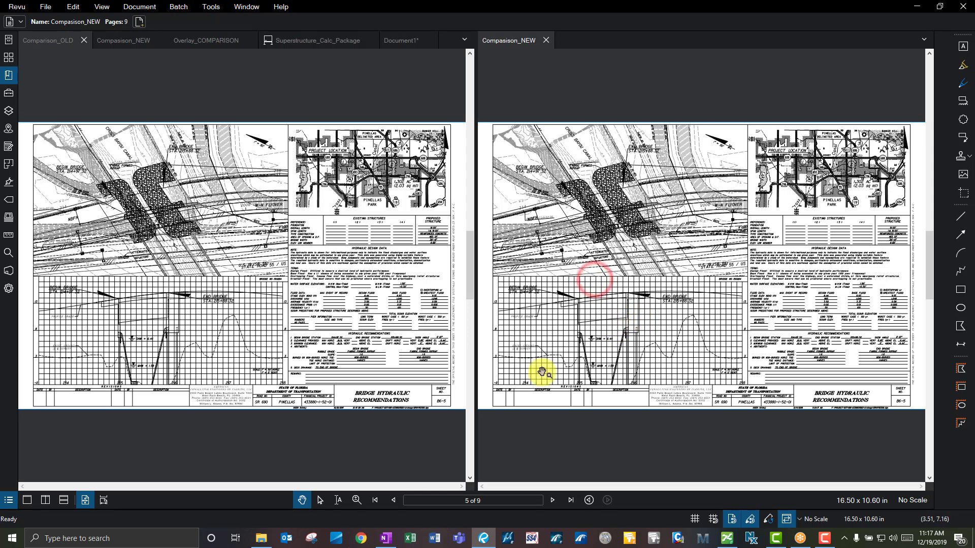
left_click(376, 501)
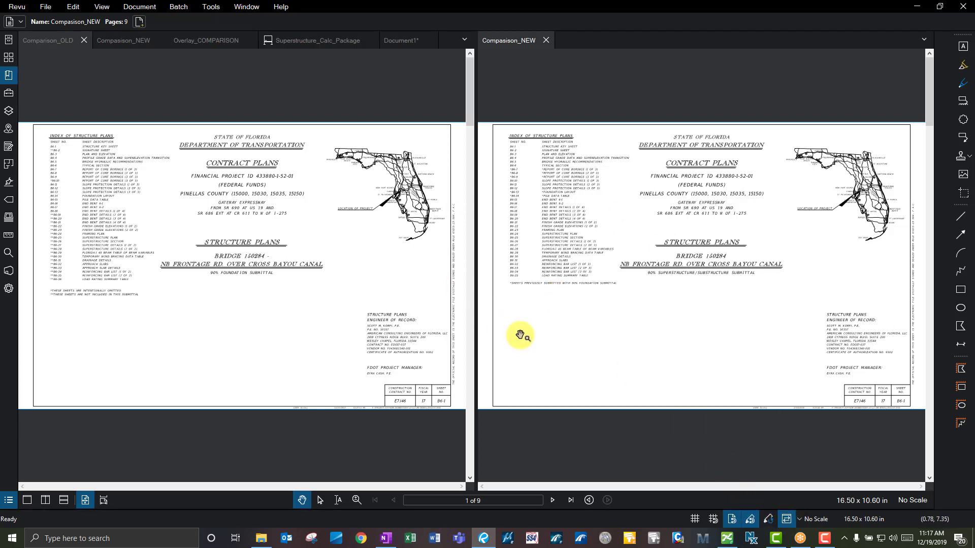
Set the view synchronization mode to Page and check the panes' zooming on the cover sheets, ending at the full page.
left_click(799, 519)
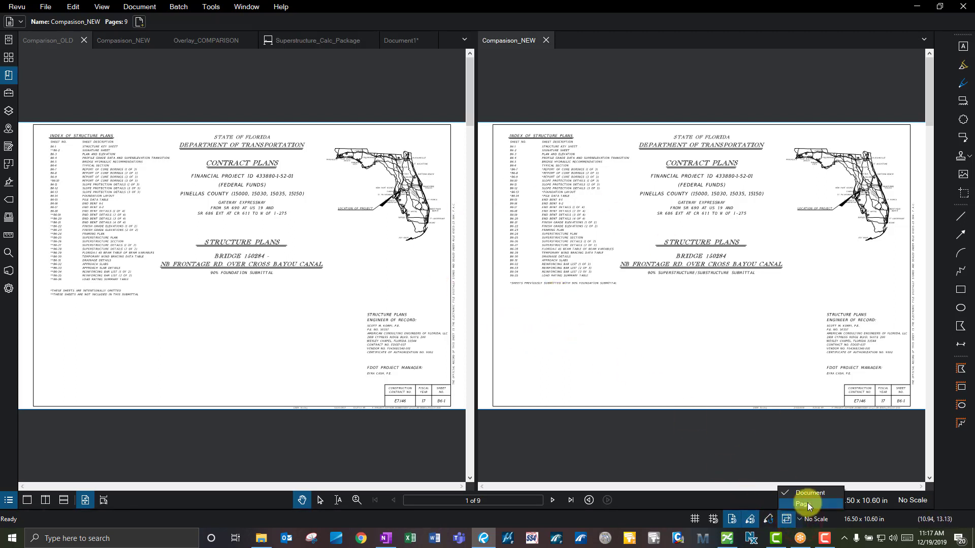
left_click(810, 505)
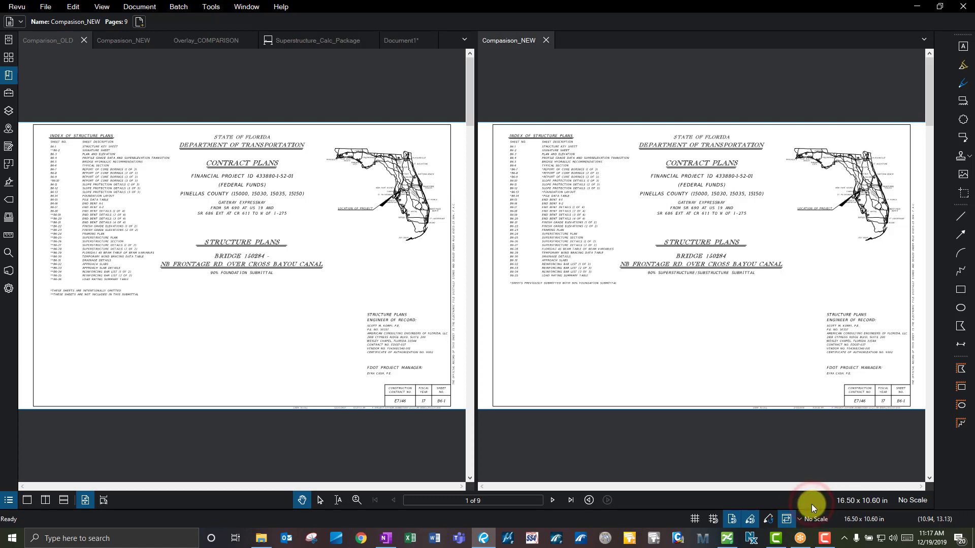
scroll(555, 224, "up", 5)
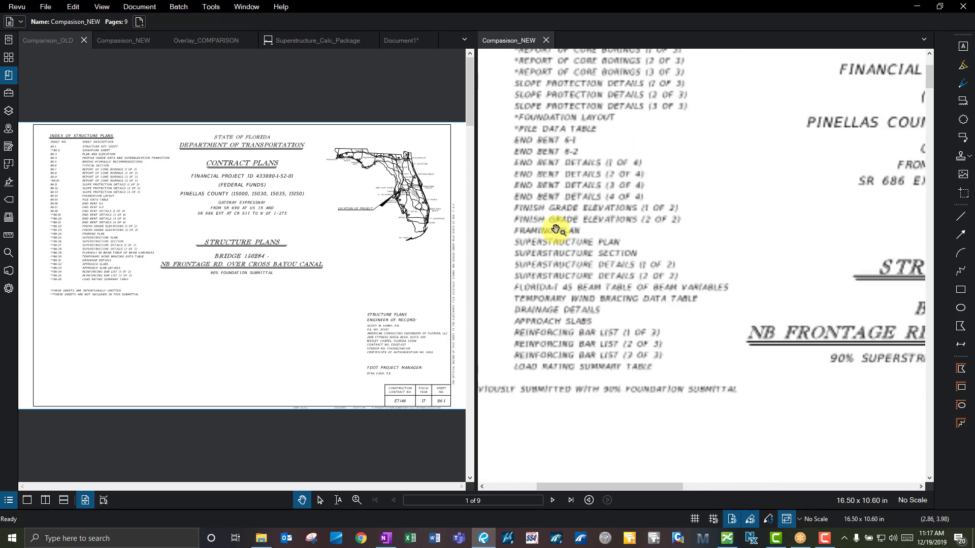
scroll(556, 229, "down", 5)
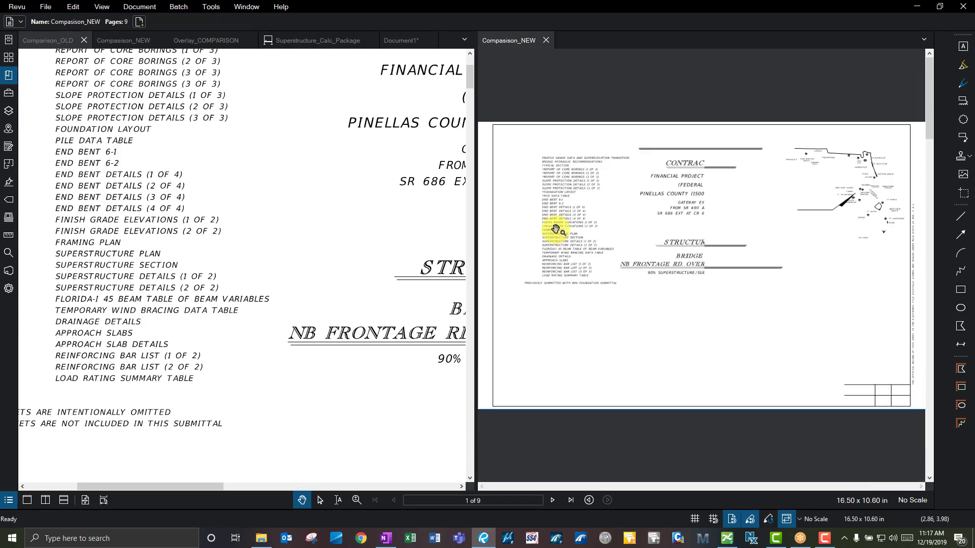
scroll(559, 234, "up", 5)
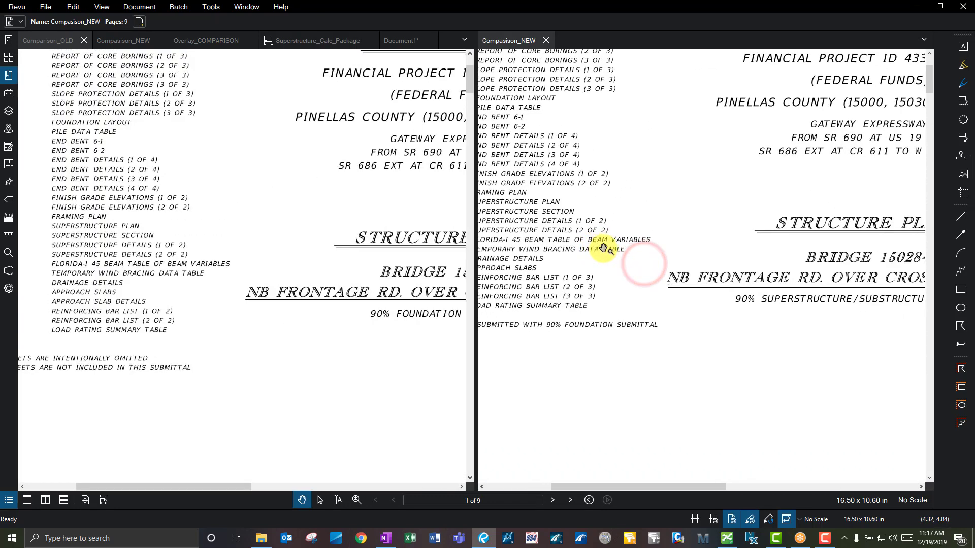
scroll(534, 174, "down", 5)
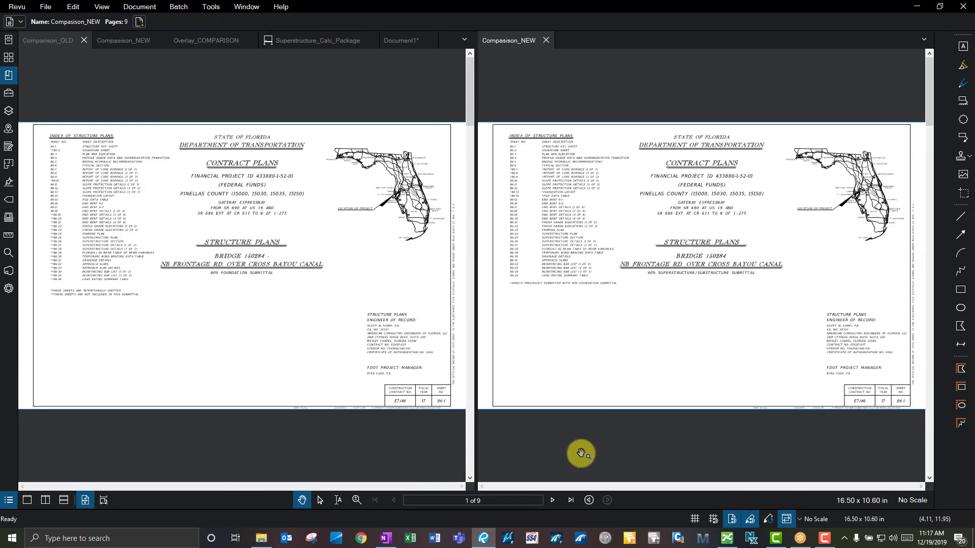
Check paging under Page synchronization by advancing each pane separately from page 1 to page 3.
left_click(567, 338)
left_click(548, 500)
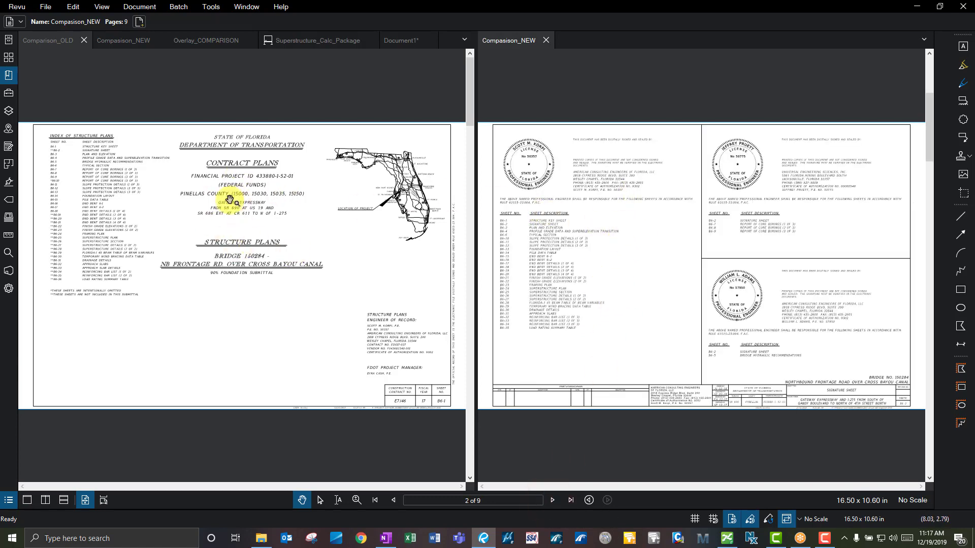
left_click(225, 217)
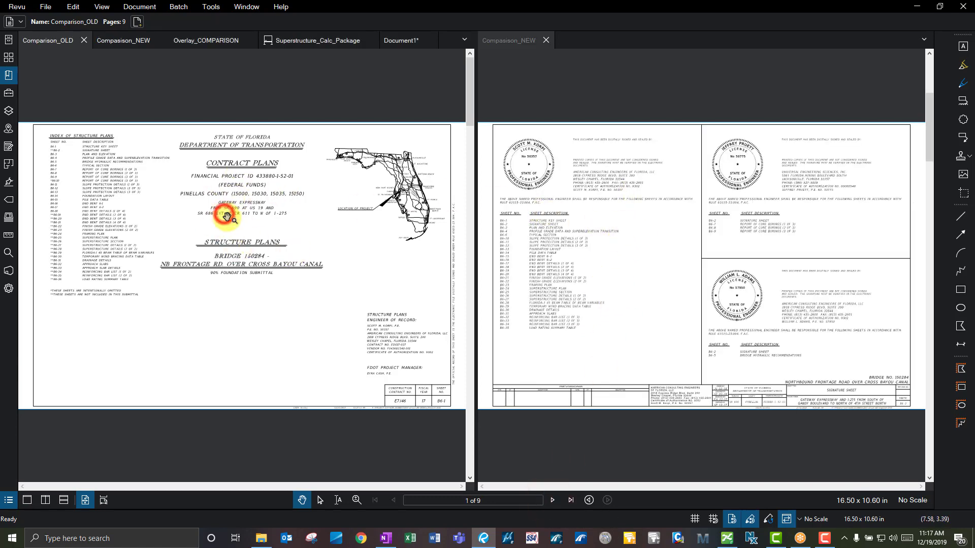
left_click(552, 501)
left_click(327, 220)
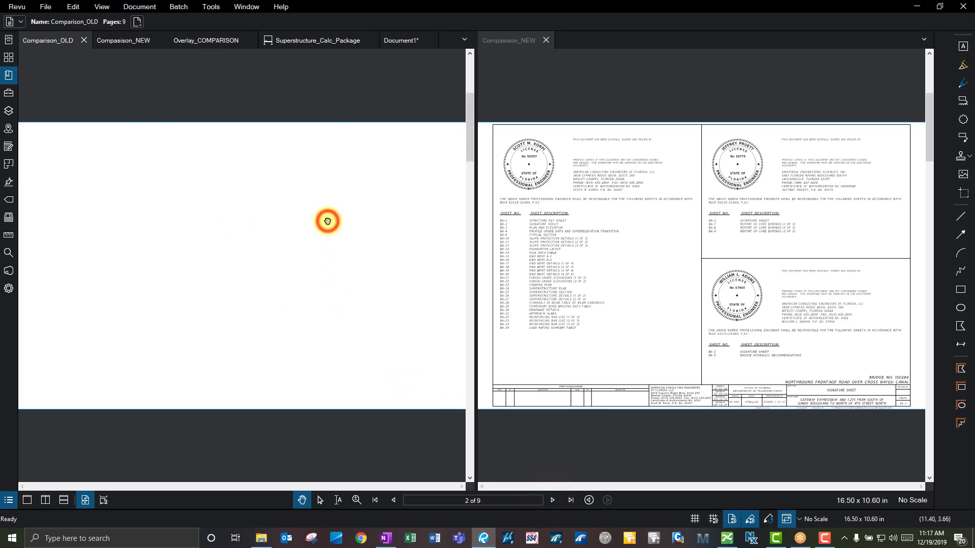
left_click(552, 501)
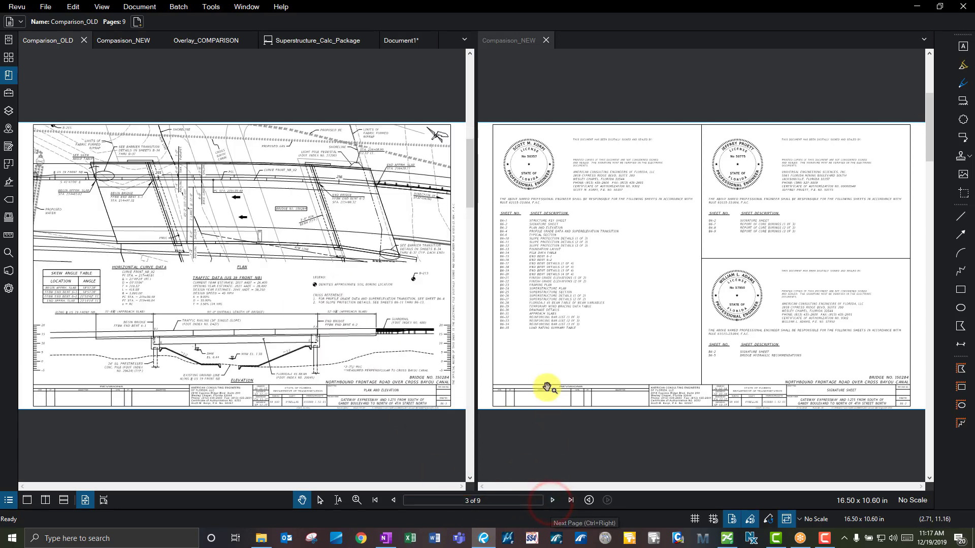
left_click(547, 387)
left_click(555, 503)
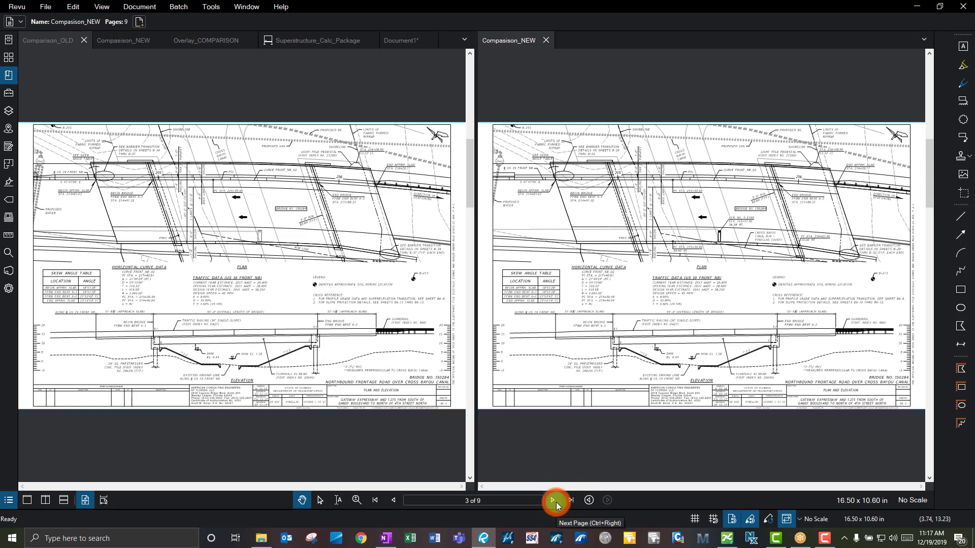
left_click(571, 345)
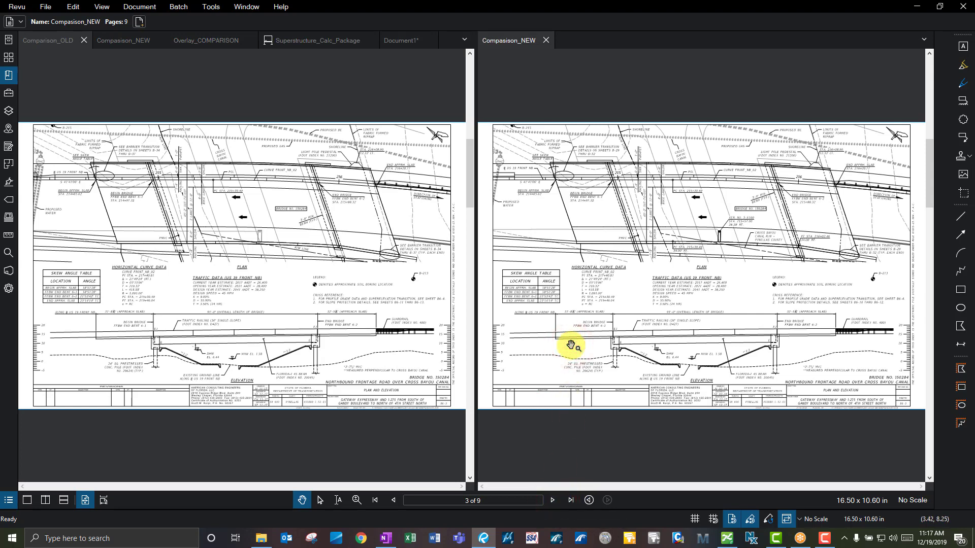
Set the view synchronization mode to Document and check synchronized paging by returning to page 1 and advancing to page 3.
left_click(799, 518)
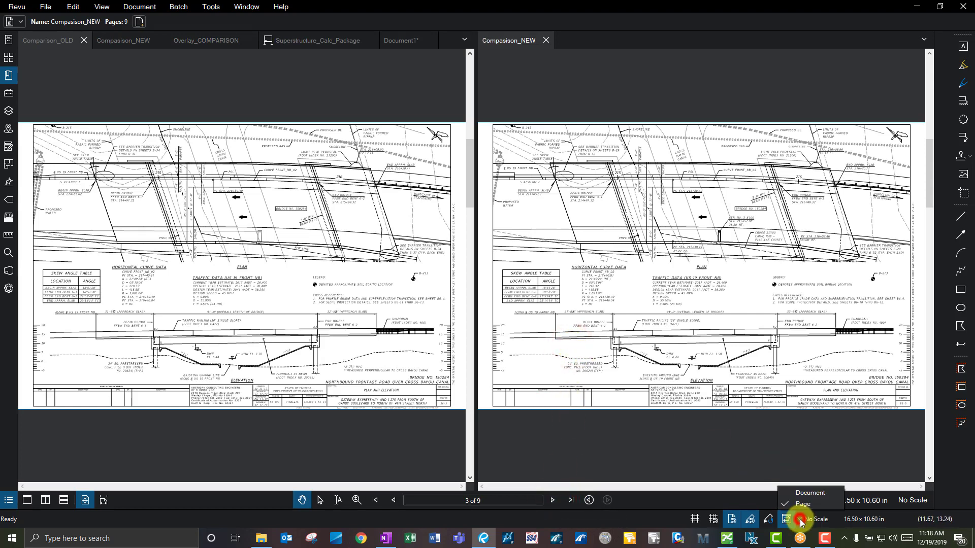
left_click(814, 493)
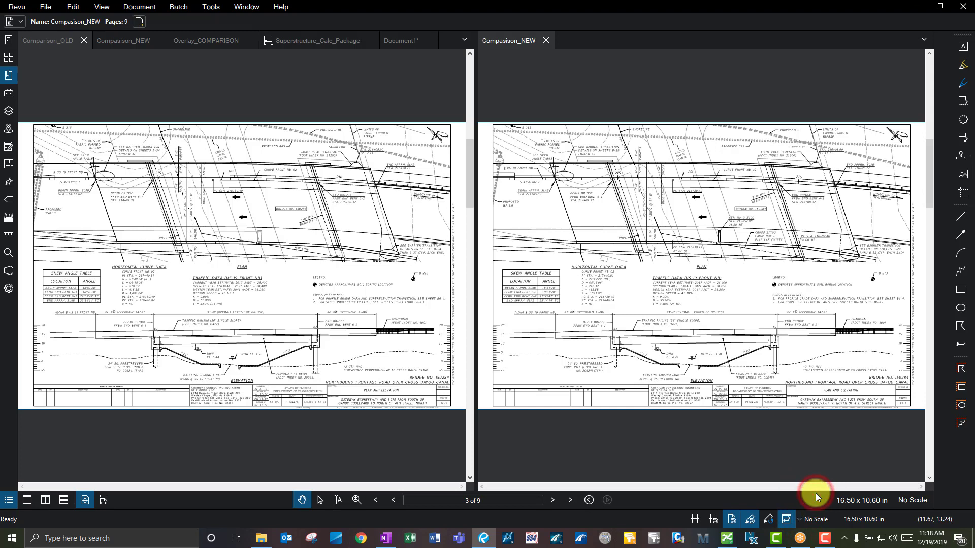
left_click(776, 375)
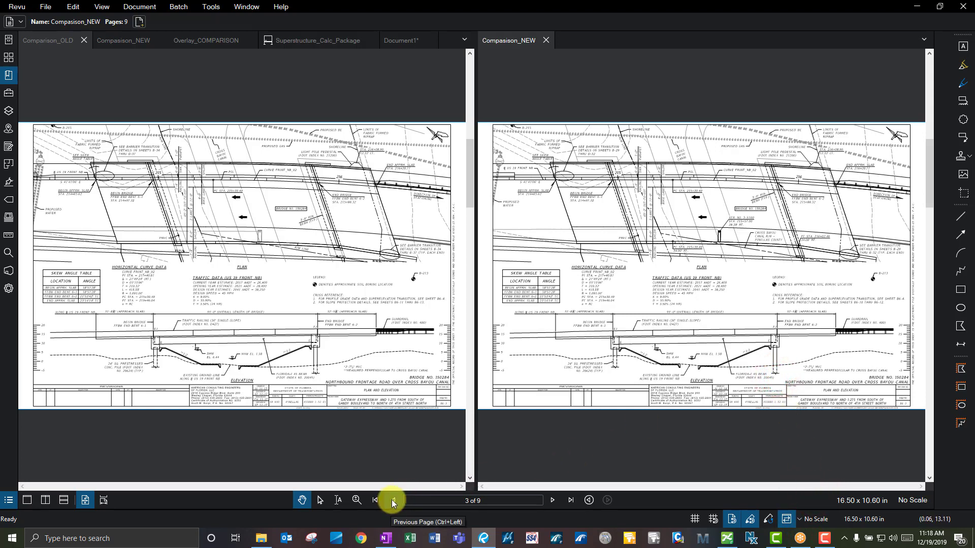
left_click(378, 501)
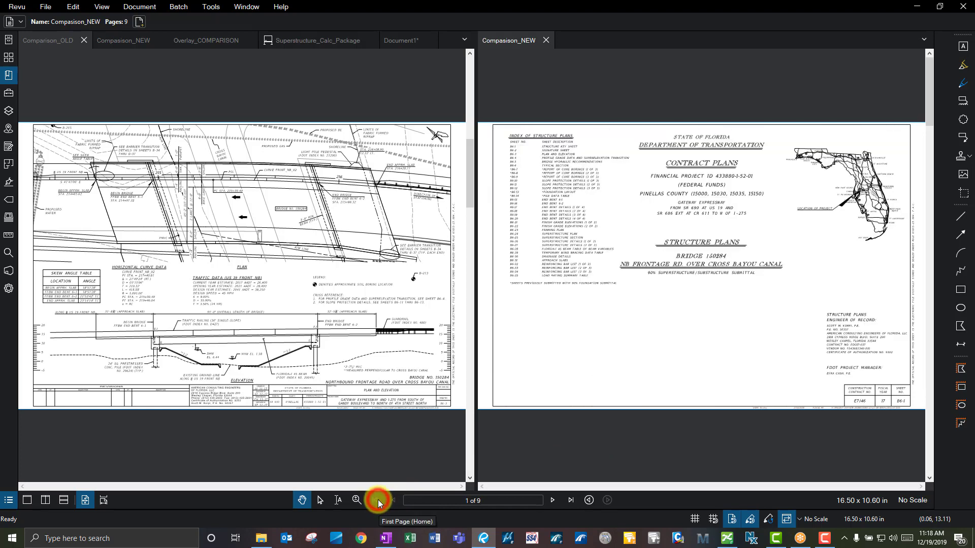
left_click(394, 350)
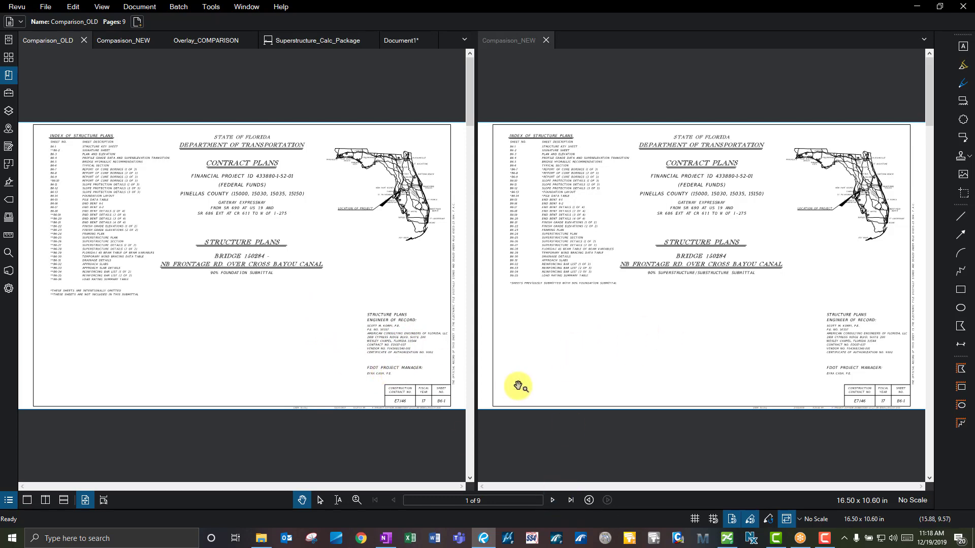
left_click(552, 500)
left_click(316, 274)
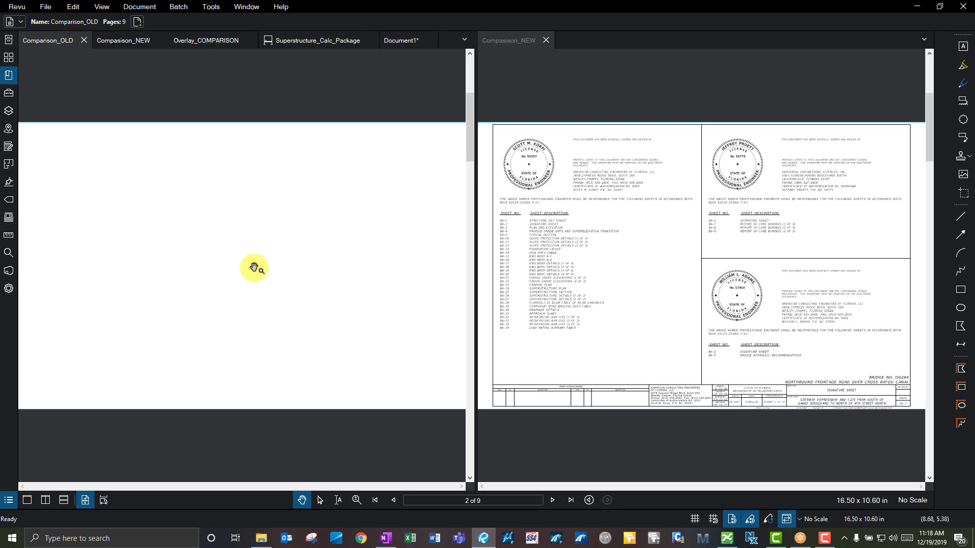
left_click(553, 502)
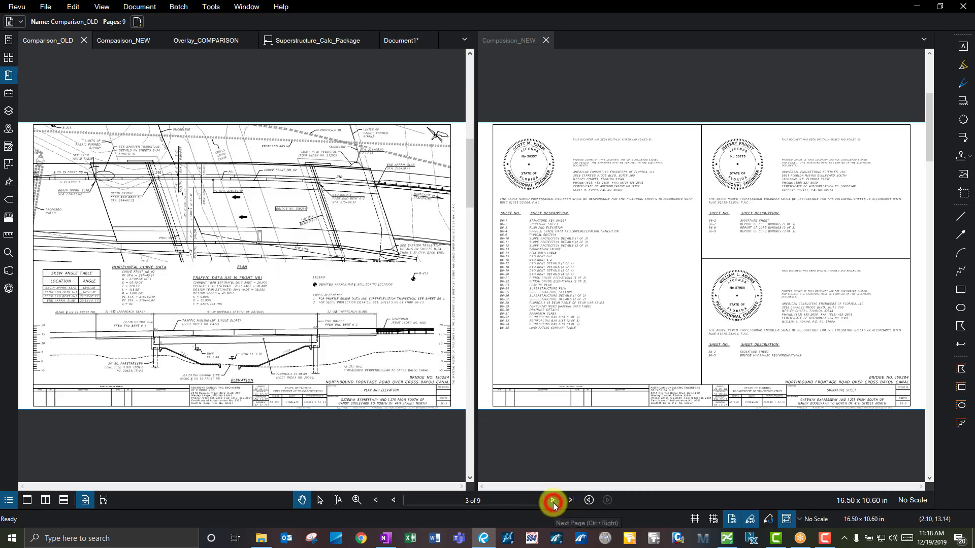
Review the synchronization modes and compare the page thumbnails of Comparison_OLD and Compasison_NEW, hiding the thumbnails when finished.
left_click(799, 519)
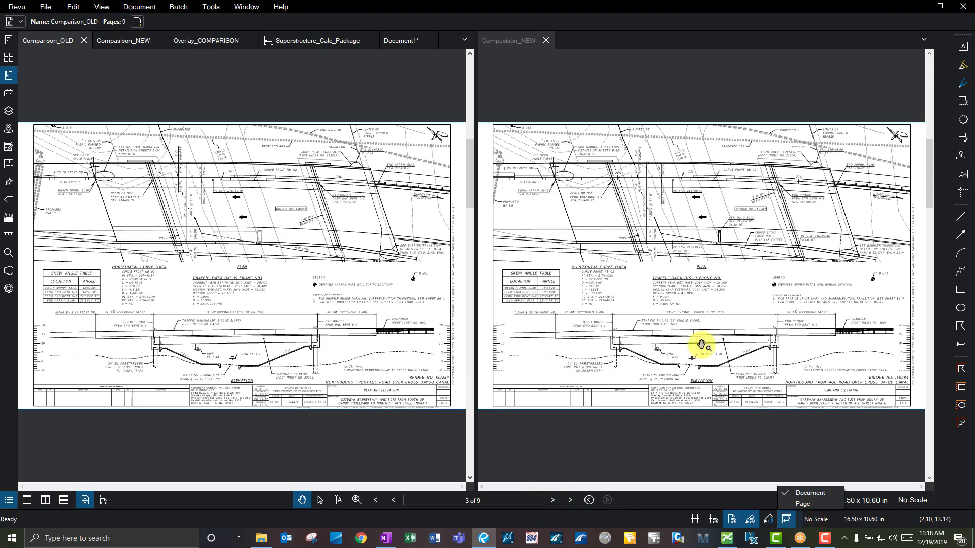
left_click(685, 316)
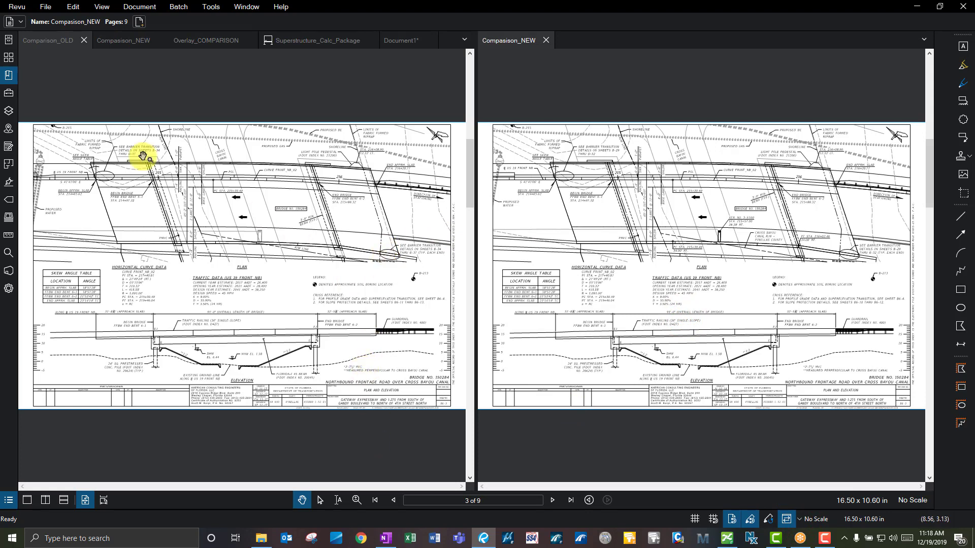
left_click(115, 145)
left_click(9, 58)
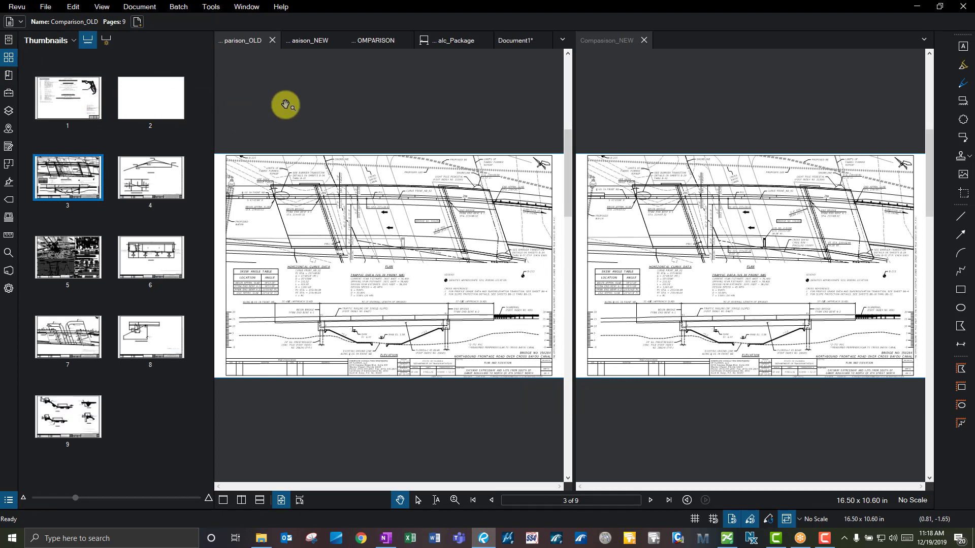
left_click(631, 105)
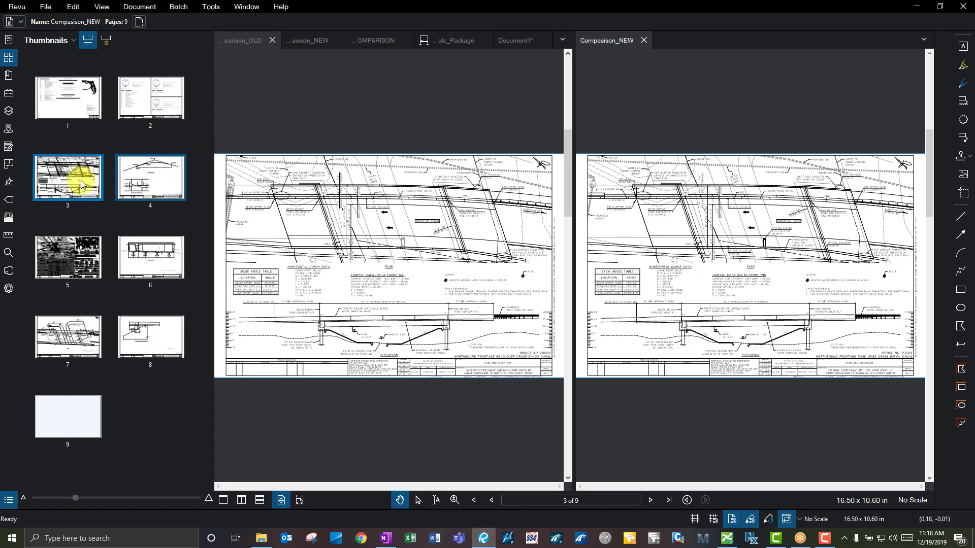
left_click(799, 519)
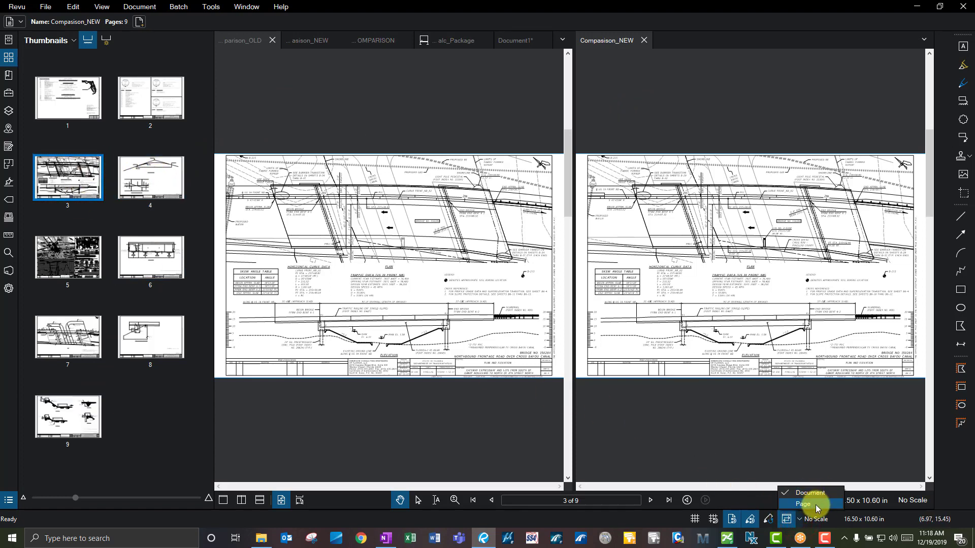
left_click(300, 114)
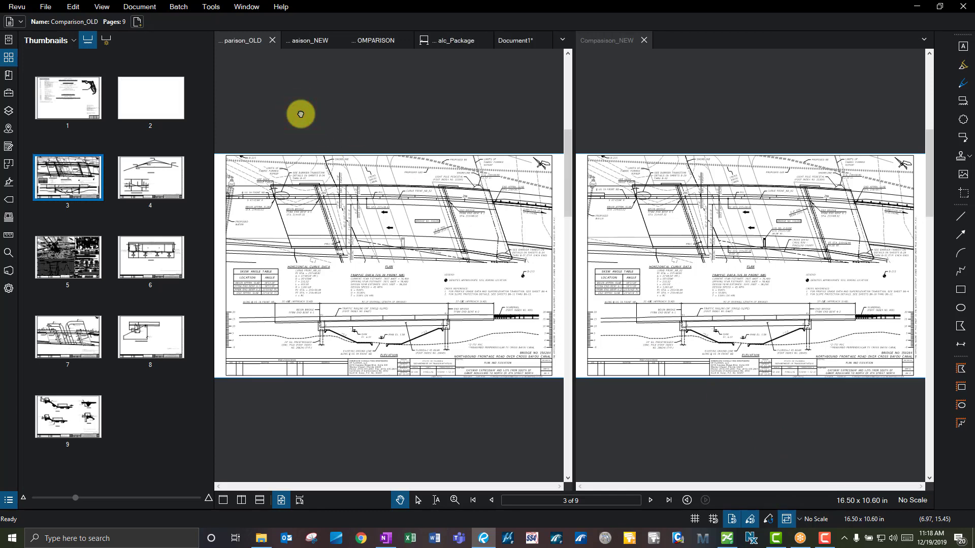
left_click(214, 127)
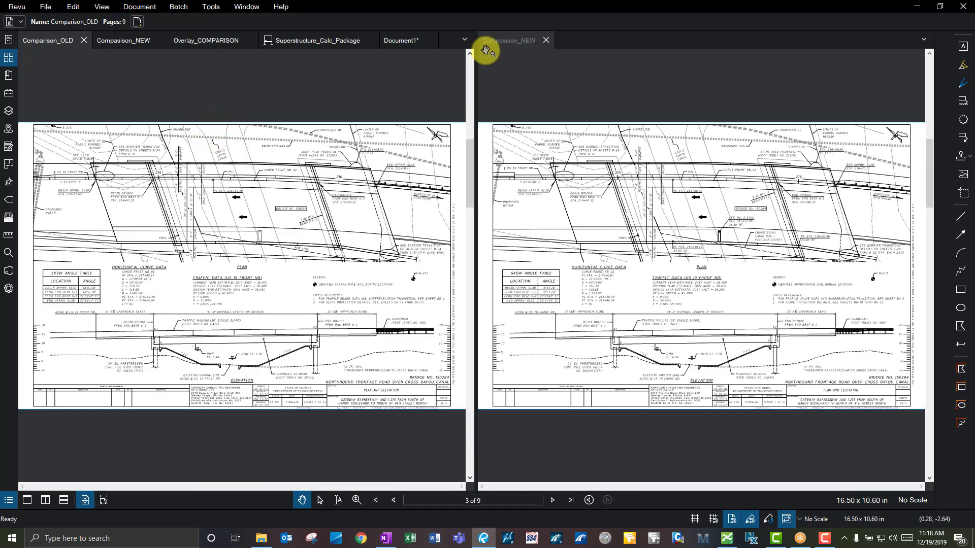
Close the Compasison_NEW split pane, fit the remaining page to the window, and switch to the Compasison_NEW document.
left_click(545, 41)
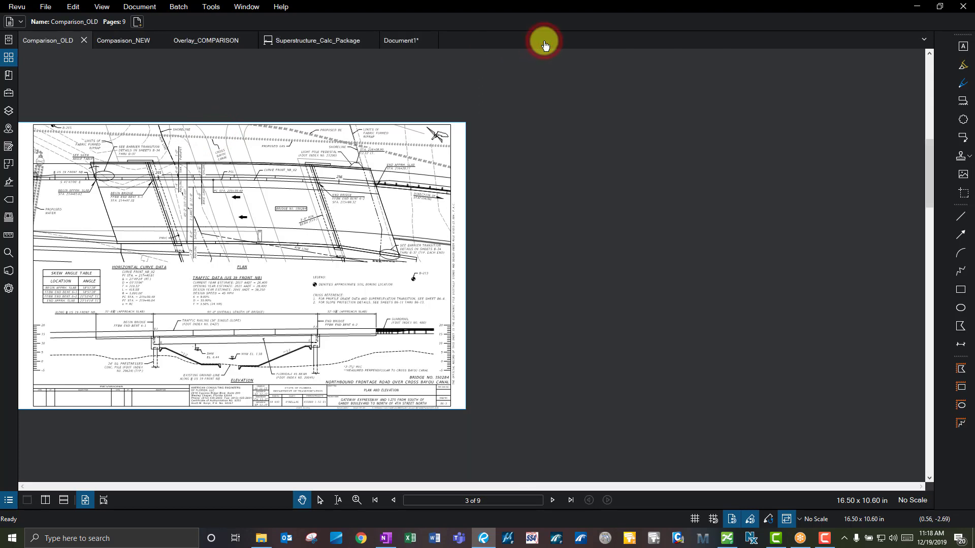
left_click(127, 76)
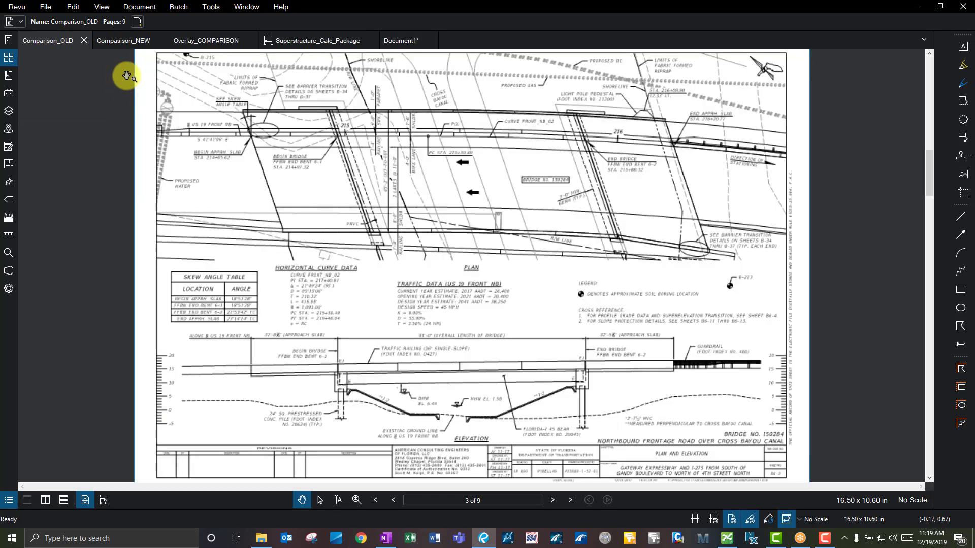
left_click(130, 40)
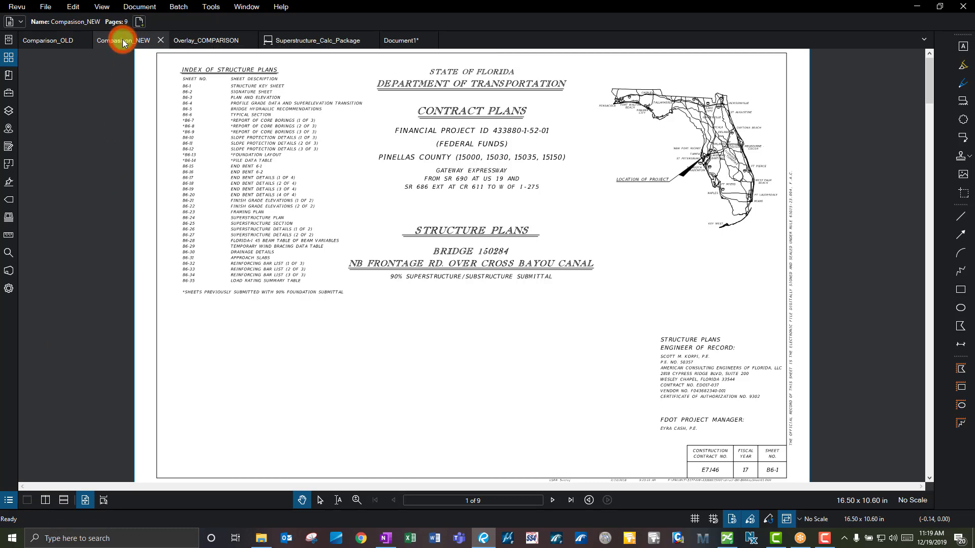
Split the view vertically with Comparison_OLD beside Compasison_NEW, and return to a single pane.
key("ctrl+2")
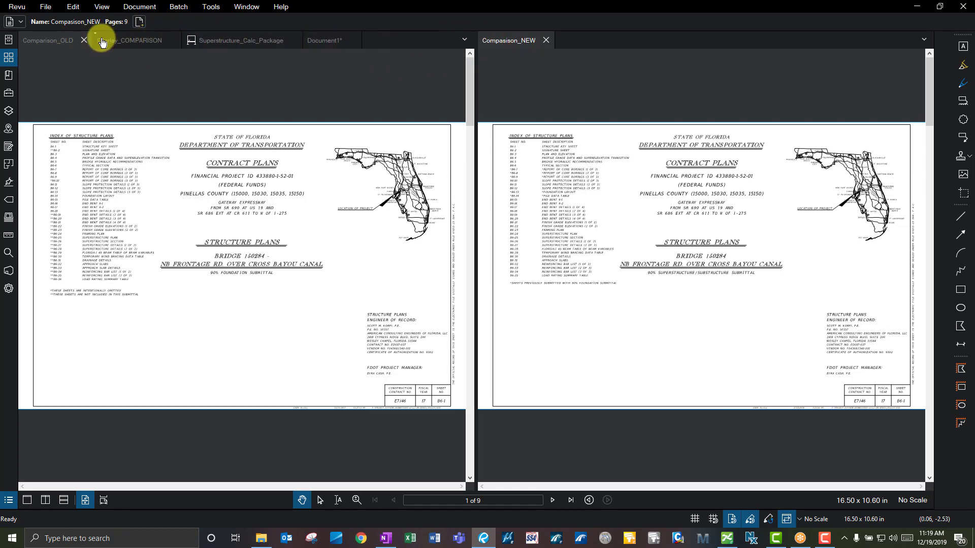
left_click_drag(101, 42, 101, 40)
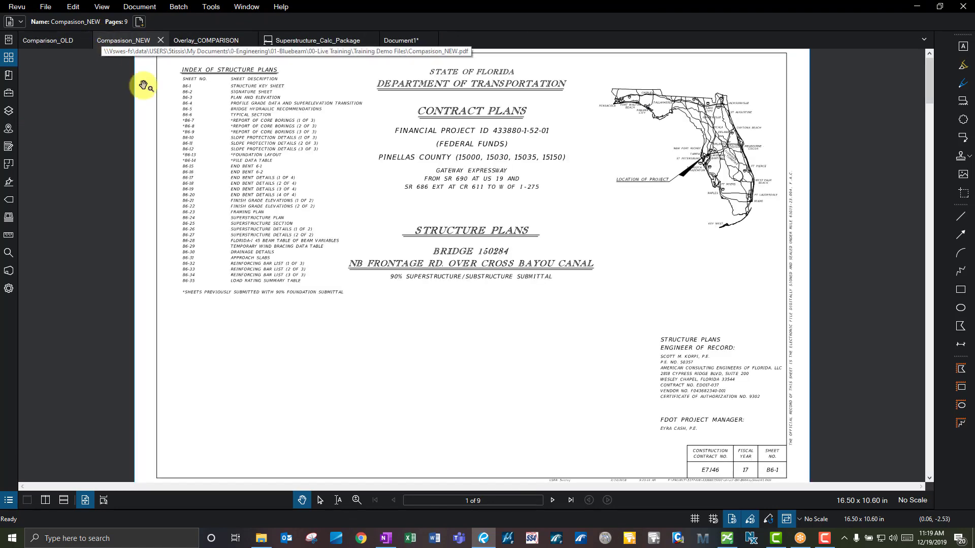
left_click(147, 100)
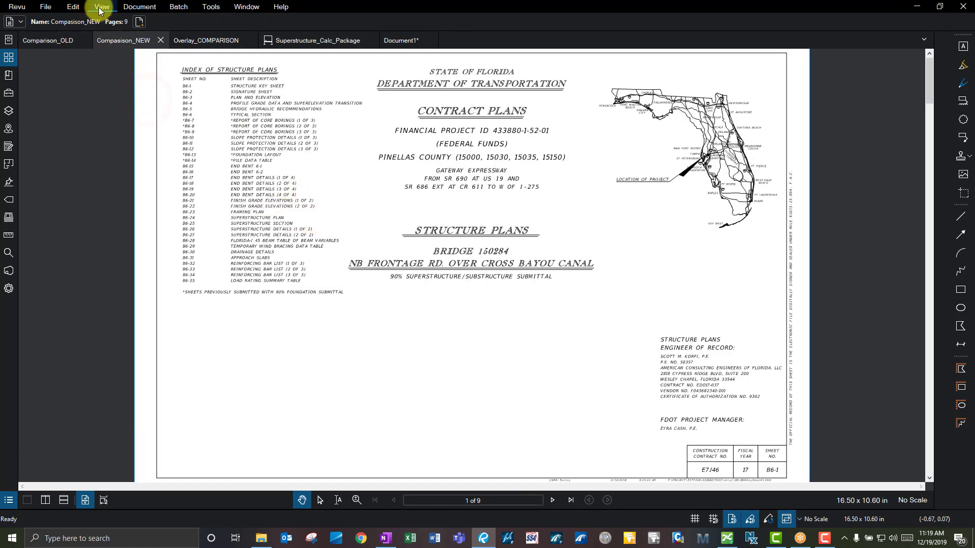
Turn on the rulers and the full-screen crosshair, and check the crosshair's alignment along the note below the sheet index.
left_click(100, 10)
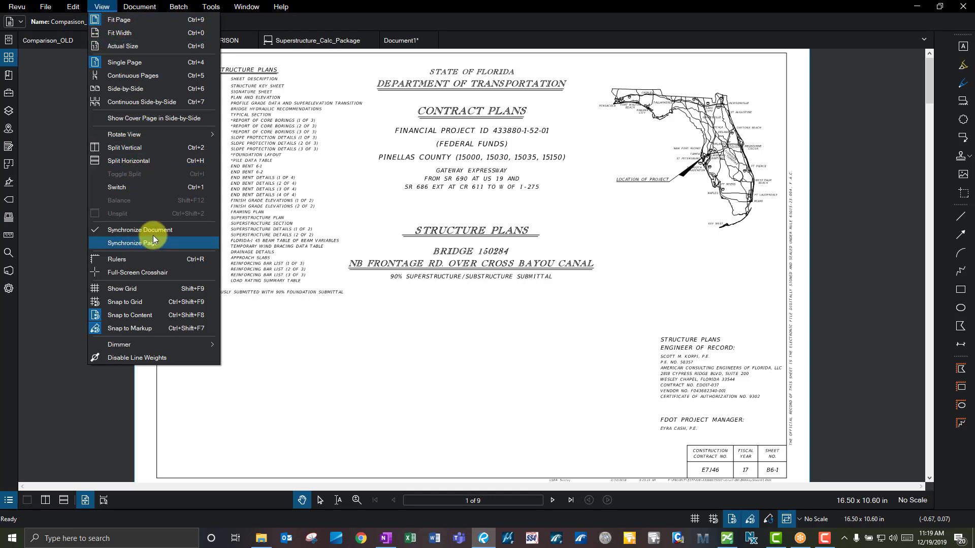
left_click(139, 262)
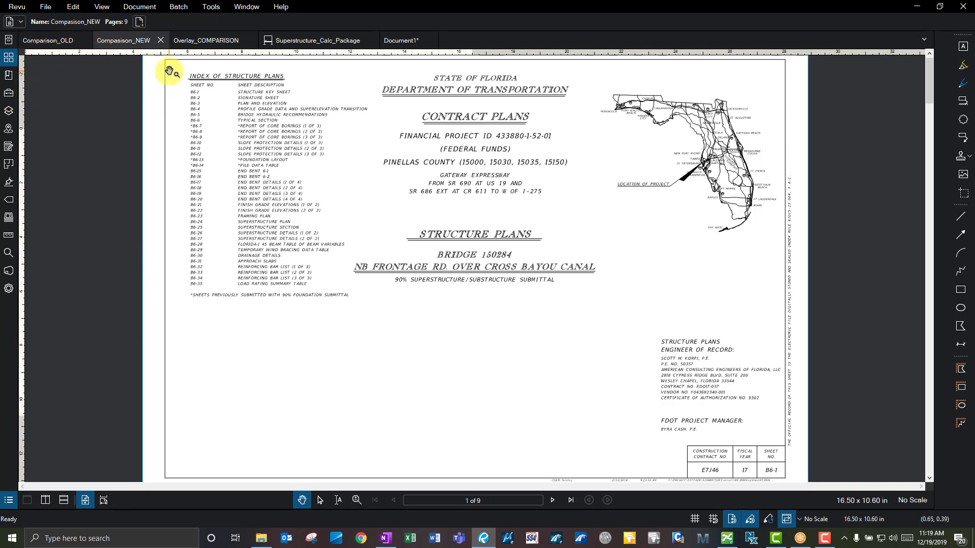
left_click(73, 6)
mouse_move(102, 7)
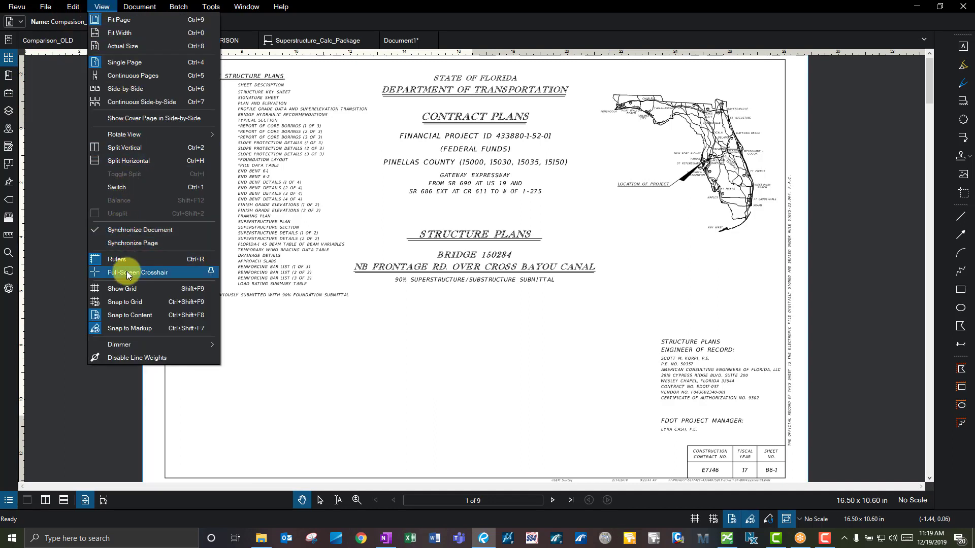
left_click(126, 273)
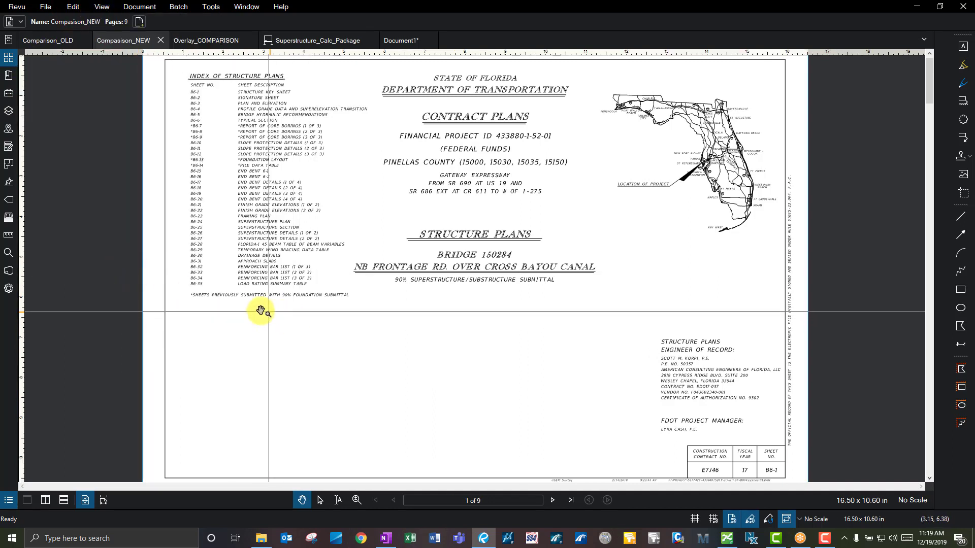
scroll(195, 299, "up", 3)
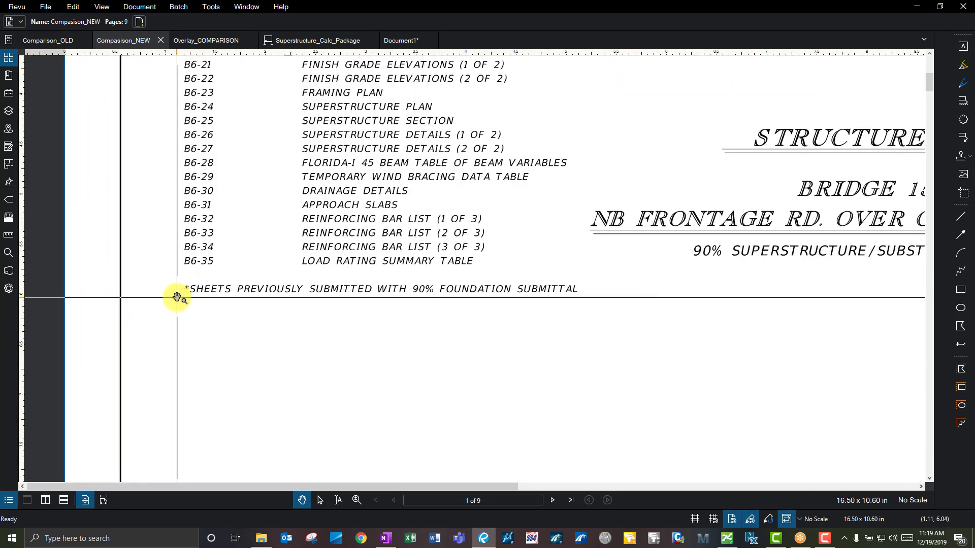
scroll(388, 294, "down", 1)
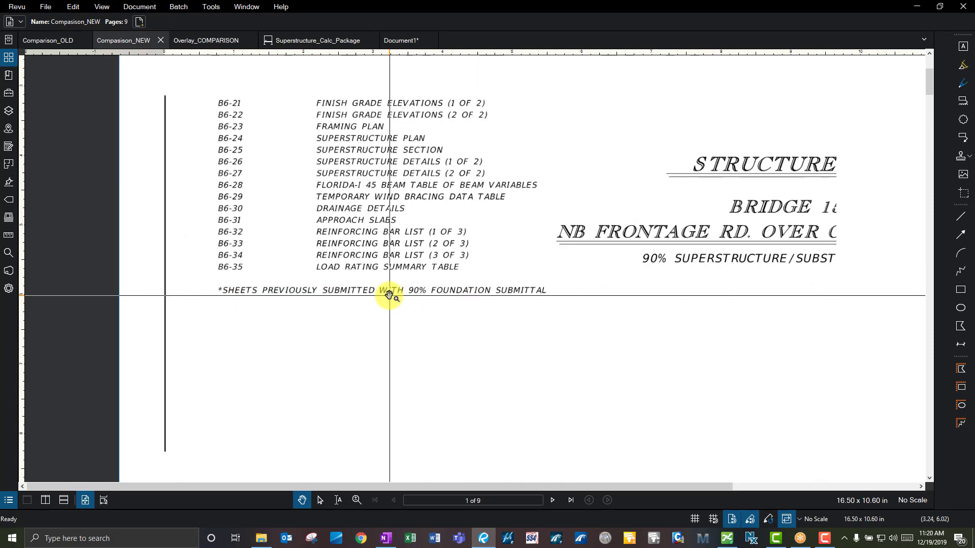
scroll(389, 294, "down", 3)
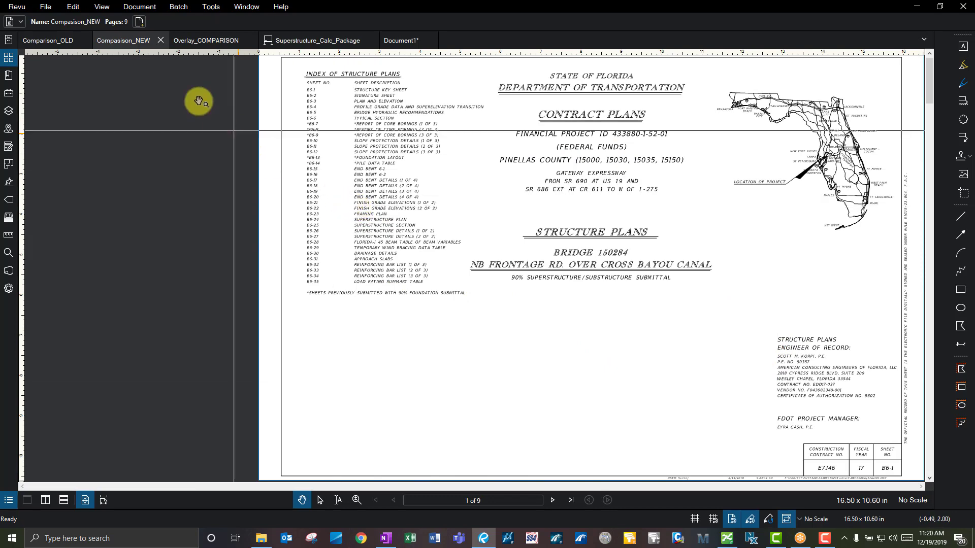
Turn off the rulers and the full-screen crosshair.
left_click(109, 10)
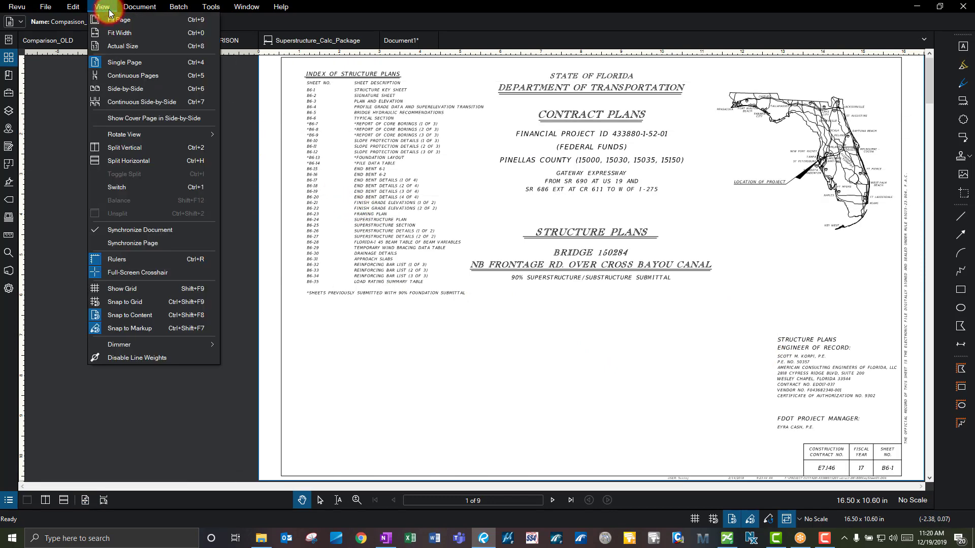
left_click(154, 257)
left_click(104, 8)
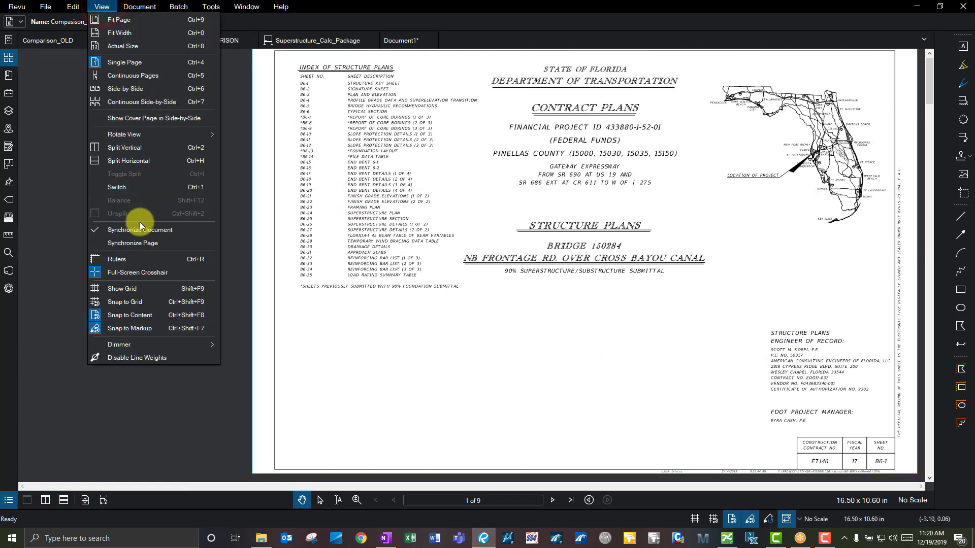
left_click(146, 274)
Show the grid on the Compasison_NEW page and turn on snapping to the grid.
left_click(103, 7)
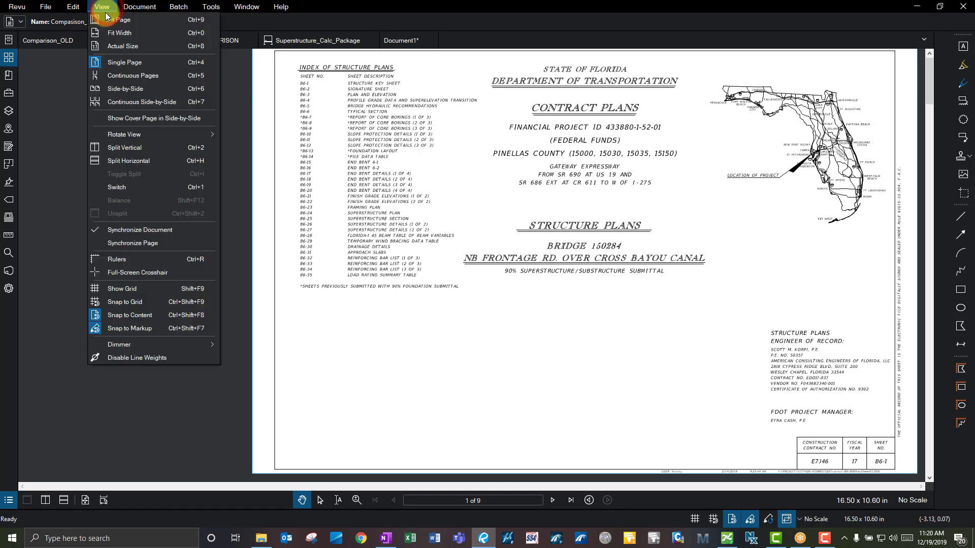
left_click(135, 289)
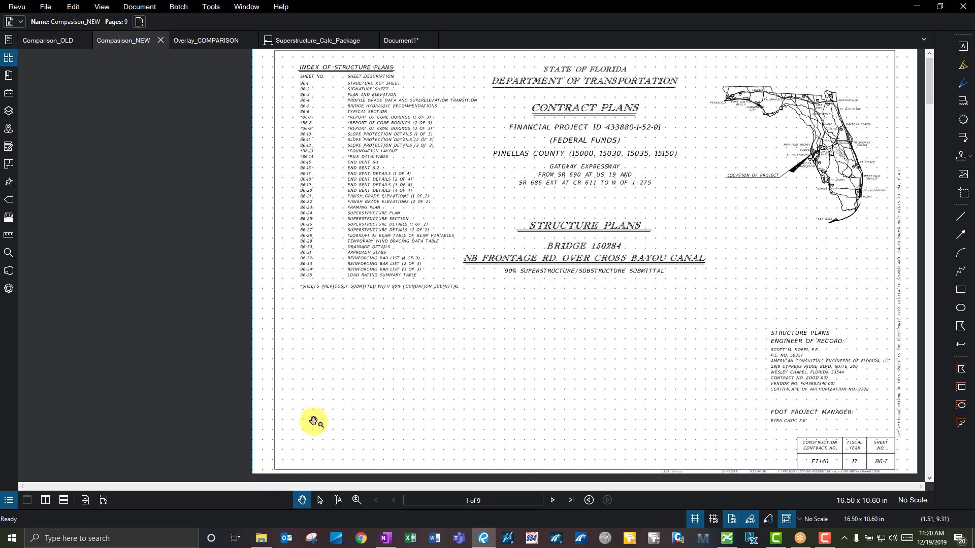
left_click(716, 522)
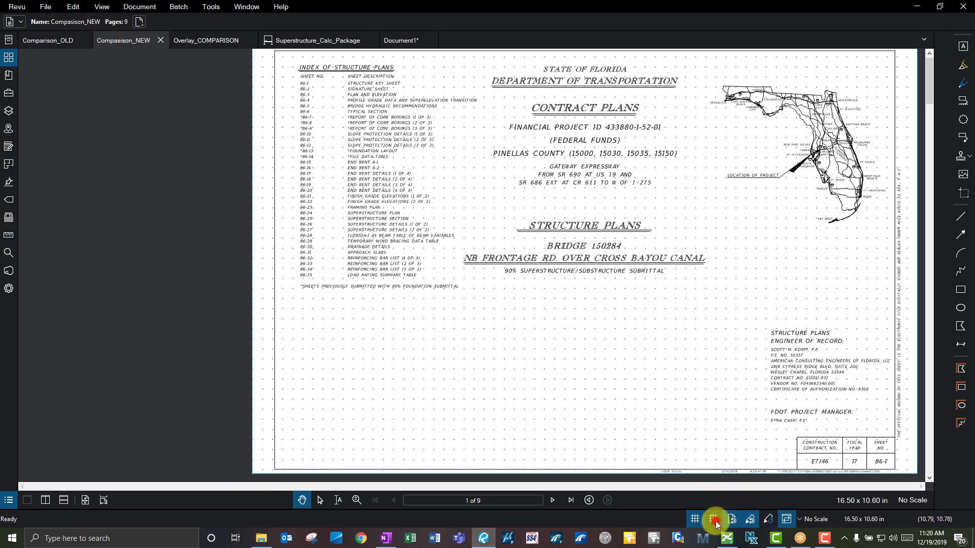
Draw a slightly sloping red line between two grid points in the blank area below the bridge title.
left_click(962, 219)
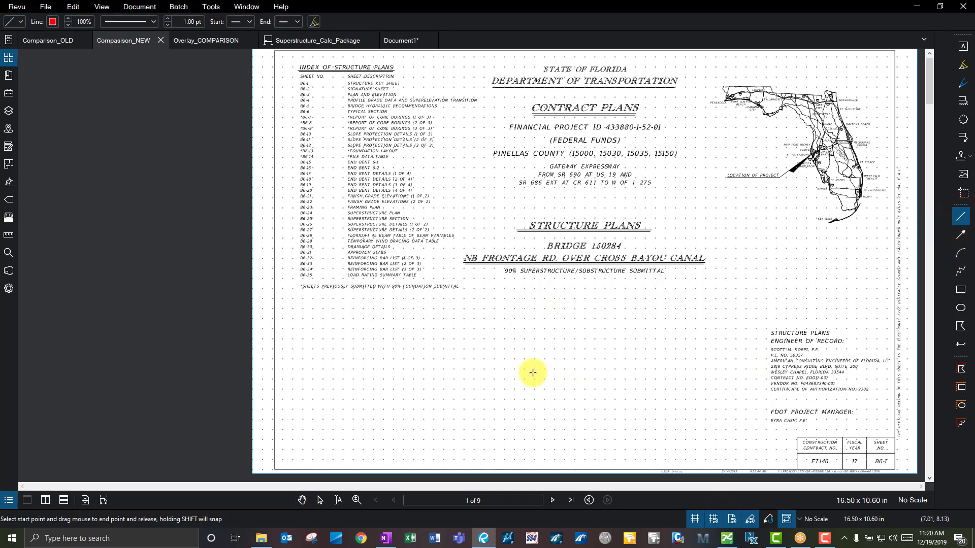
scroll(533, 370, "up", 2)
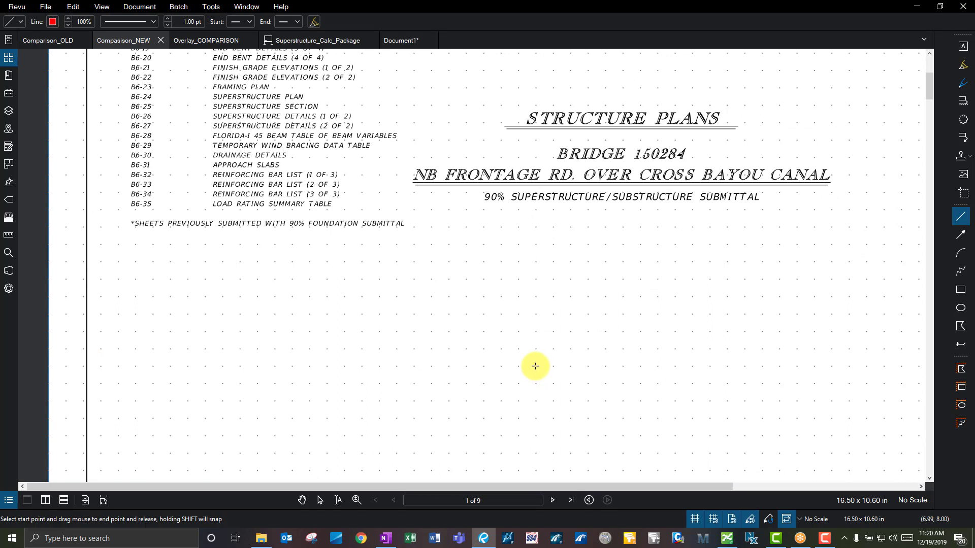
left_click_drag(536, 366, 728, 402)
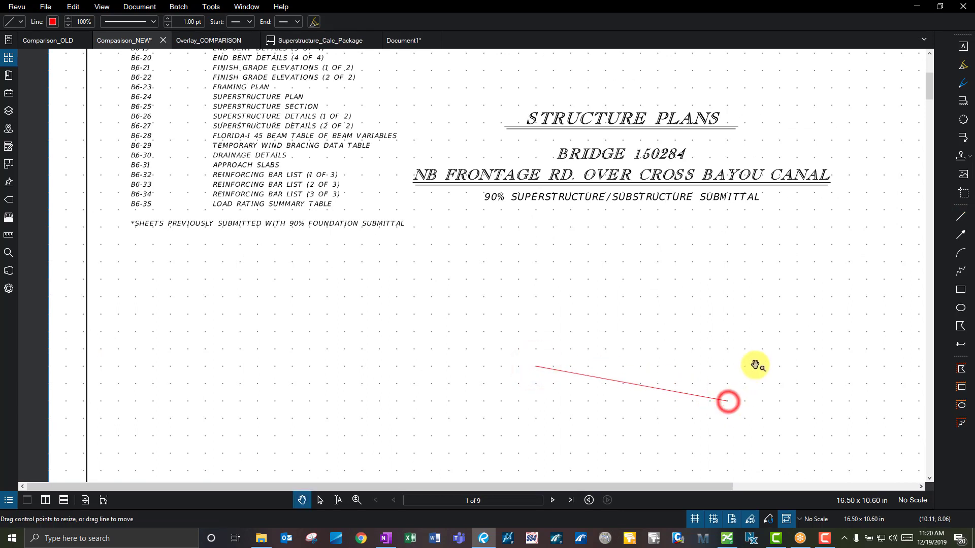
left_click(761, 349)
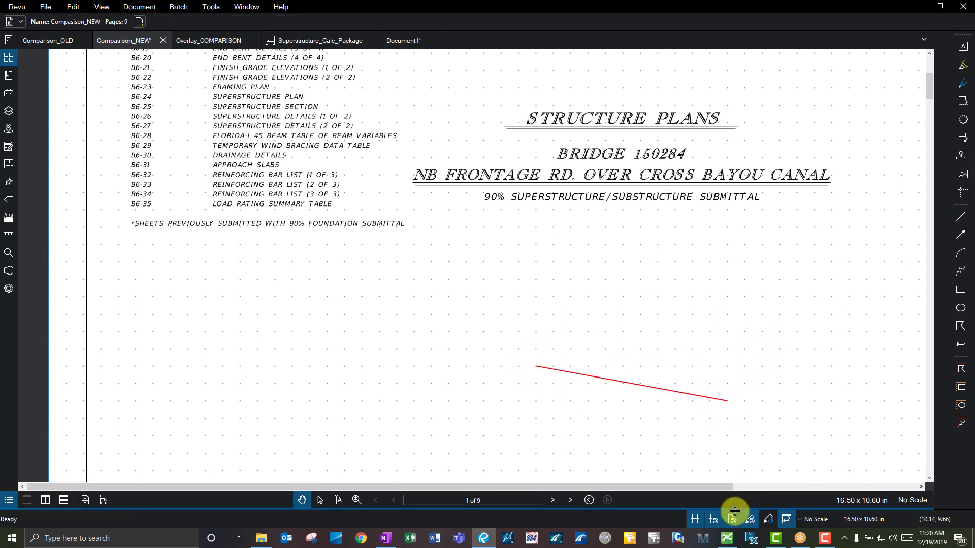
Hide the grid, turn off snapping to it, and delete the red line below the bridge title.
left_click(698, 519)
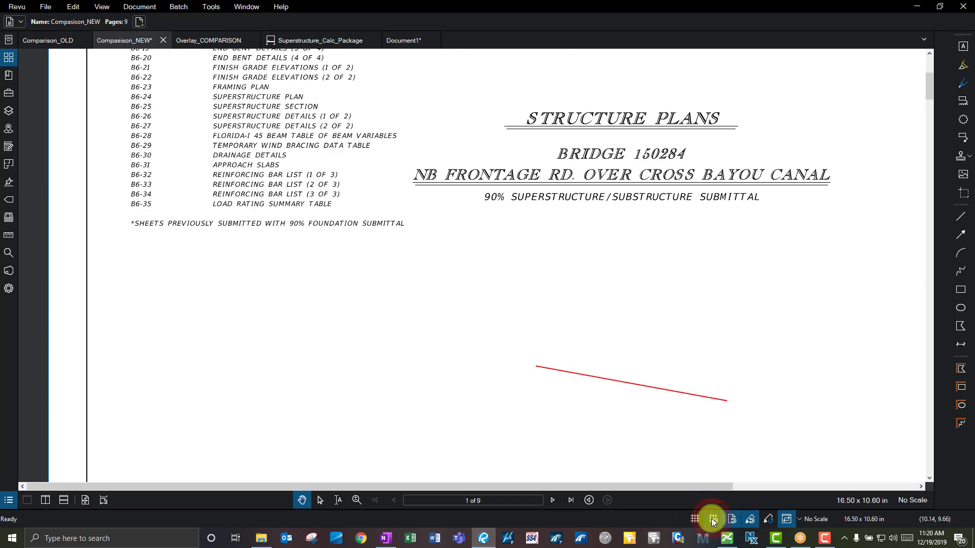
left_click(681, 395)
key("Delete")
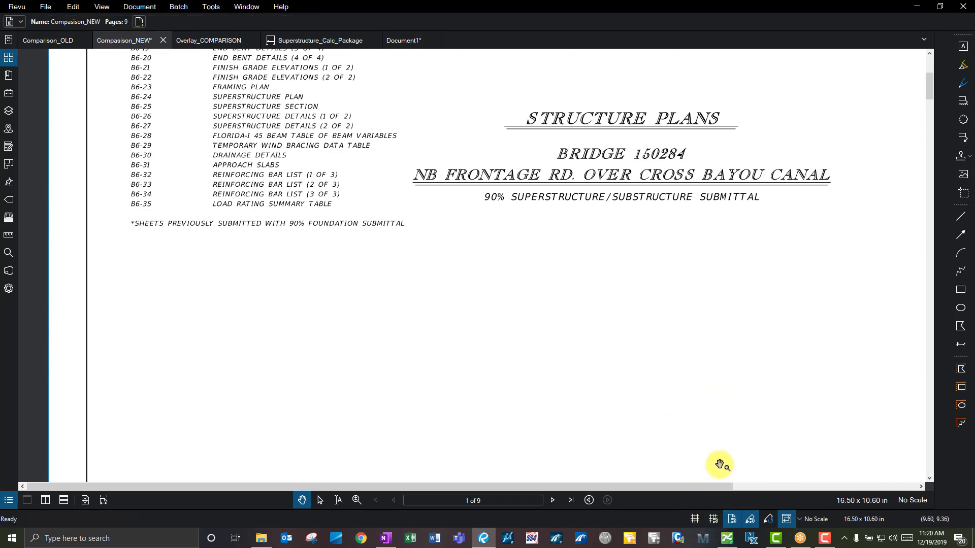
Turn off snapping to content and markups, and bring up the bridge profile on page 5 with the Line tool active.
left_click(731, 520)
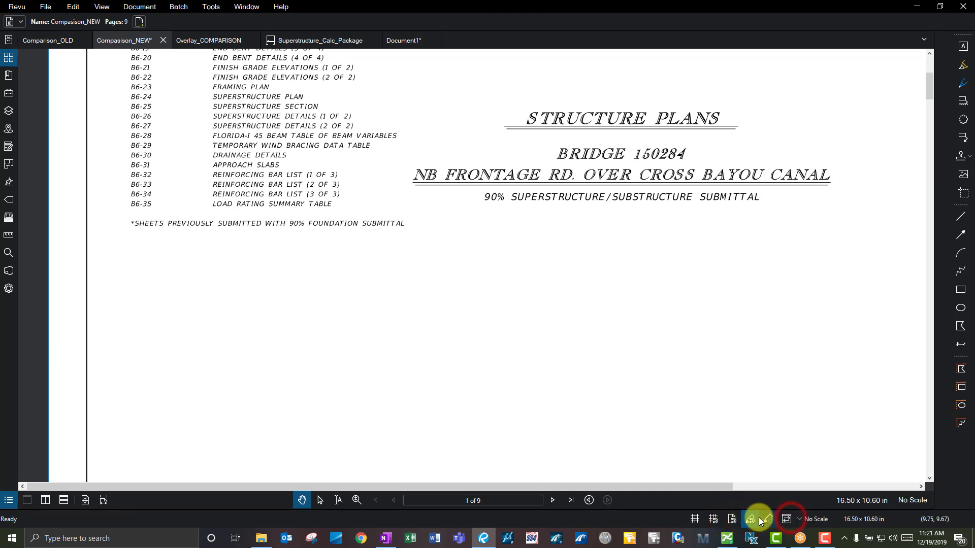
left_click(961, 218)
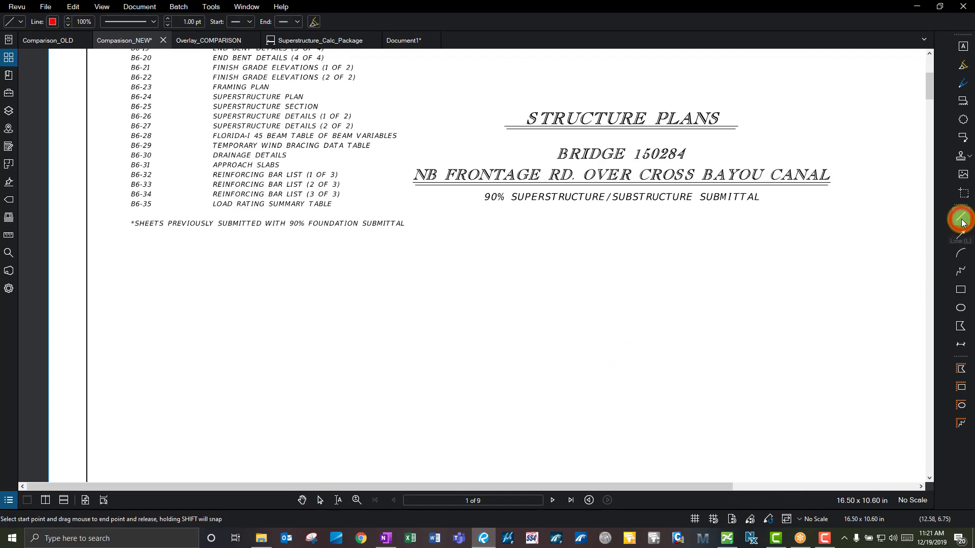
left_click(553, 500)
left_click(555, 502)
left_click(554, 501)
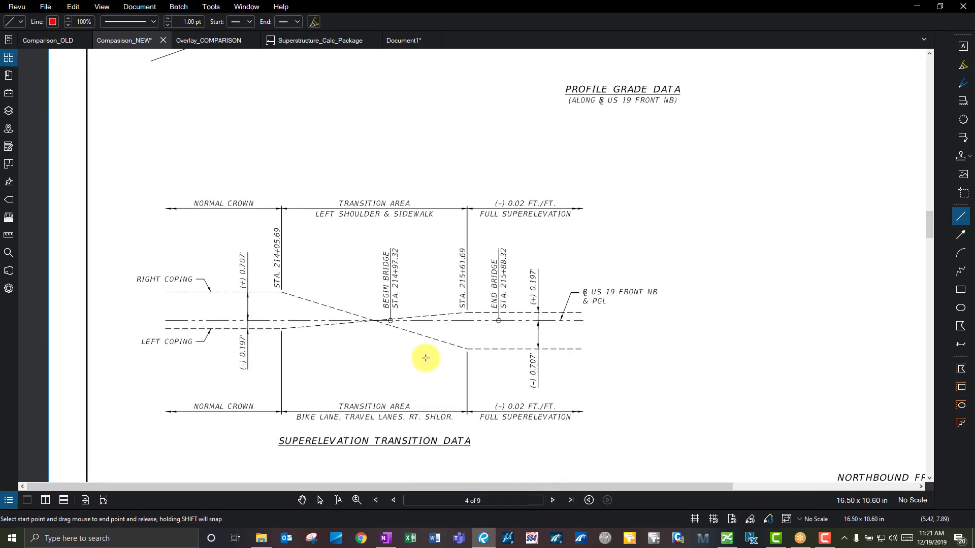
scroll(393, 352, "down", 2)
scroll(393, 351, "down", 2)
left_click(551, 500)
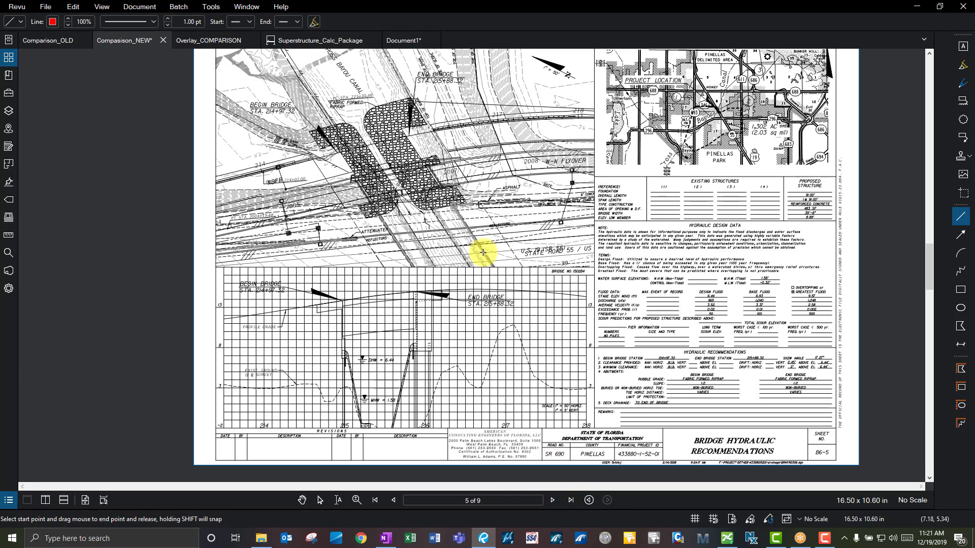
scroll(338, 317, "up", 8)
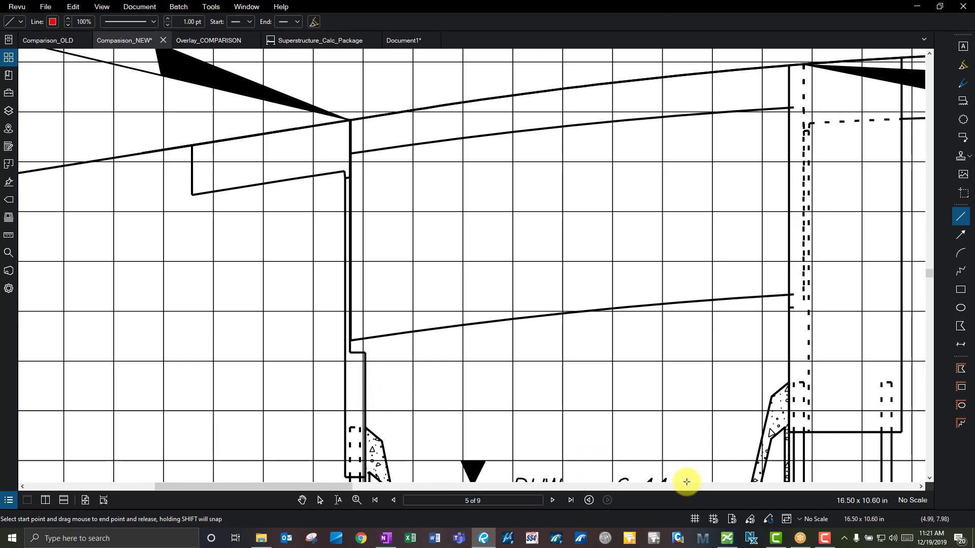
Turn on Snap to Content and draw a horizontal red line starting on the vertical edge below the step at the bridge's beginning.
left_click(732, 518)
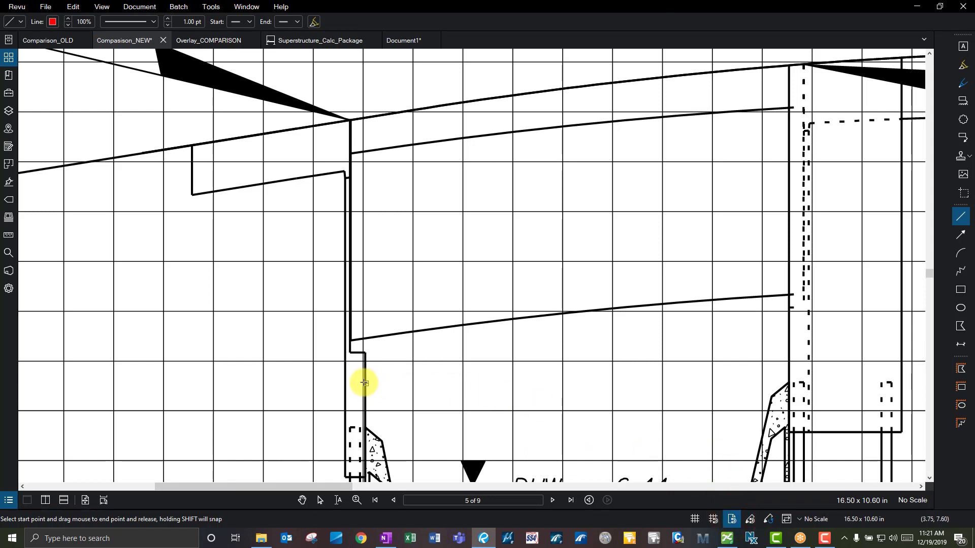
scroll(366, 382, "up", 5)
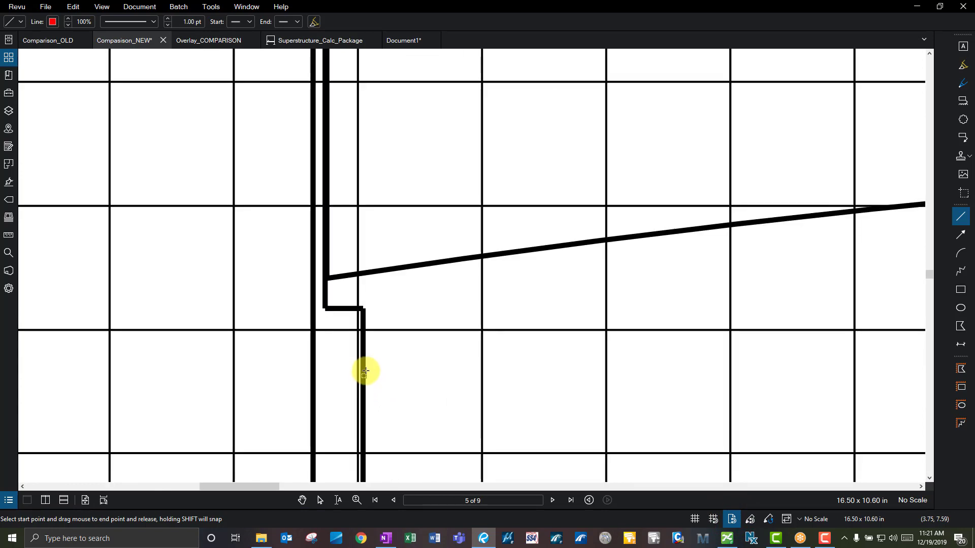
mouse_move(364, 364)
left_mouse_down()
mouse_move(436, 353)
mouse_move(560, 357)
left_mouse_up()
Turn on Snap to Markup and draw a second line sloping down from near the free end of the horizontal red line.
left_click(749, 518)
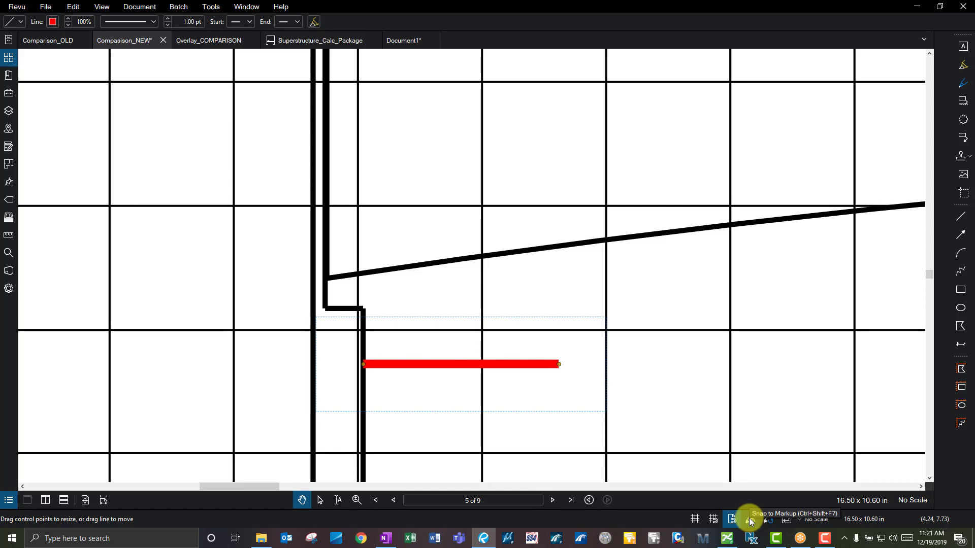
left_click(960, 217)
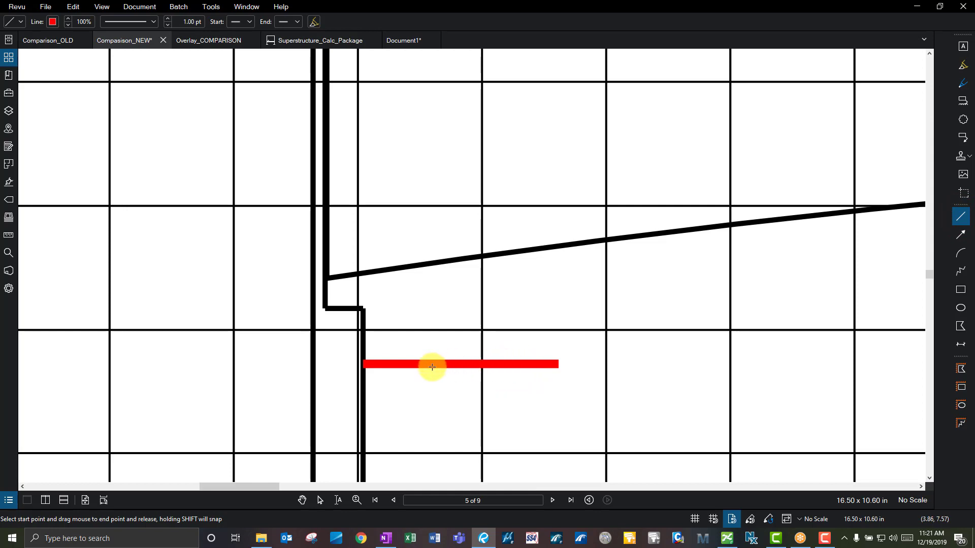
left_click(751, 520)
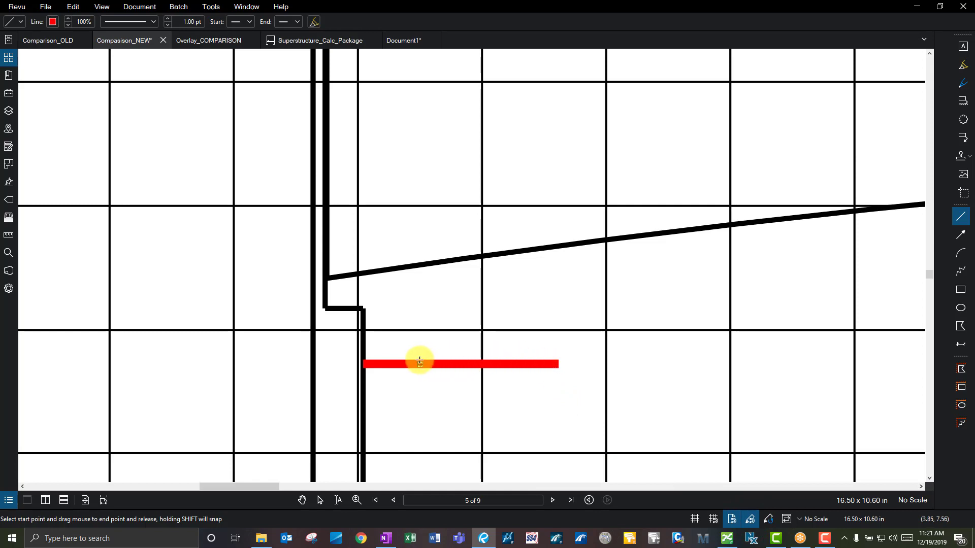
left_click(542, 361)
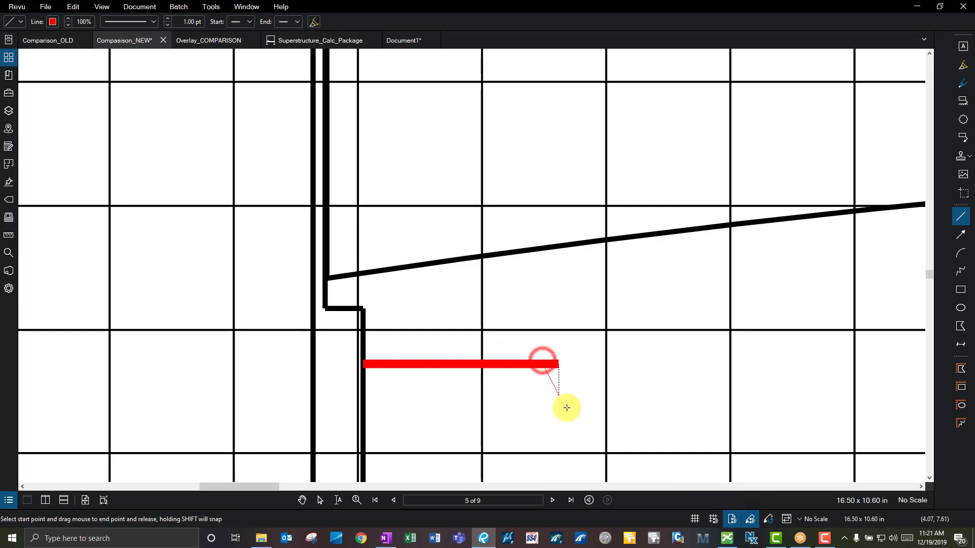
scroll(579, 432, "down", 5)
left_click(601, 452)
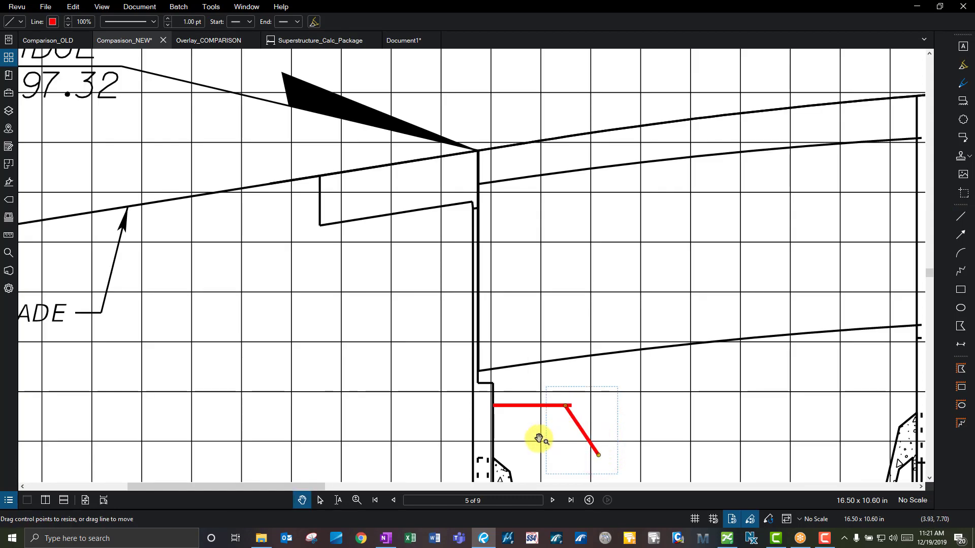
Delete both red lines from the bridge profile and fit the whole page to the window.
scroll(496, 435, "down", 2)
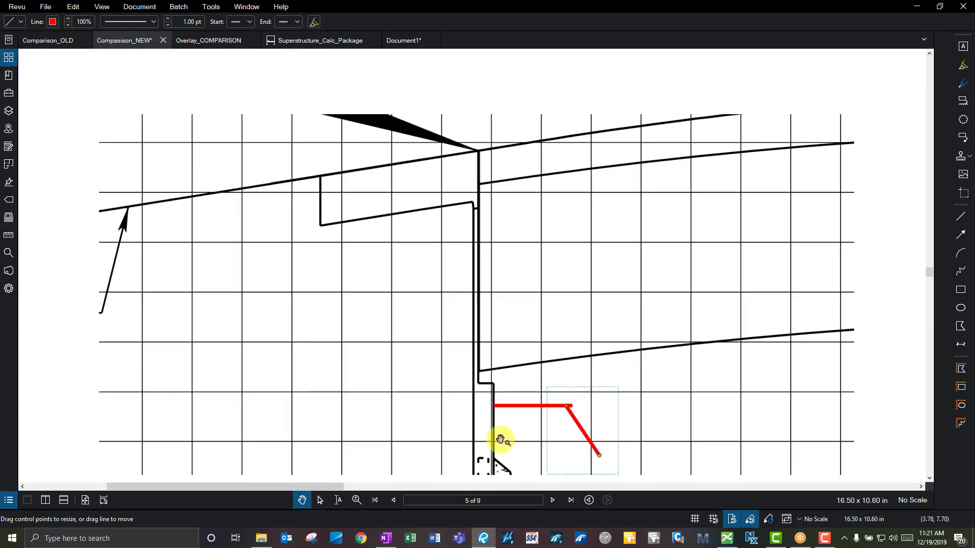
left_click_drag(519, 441, 503, 389)
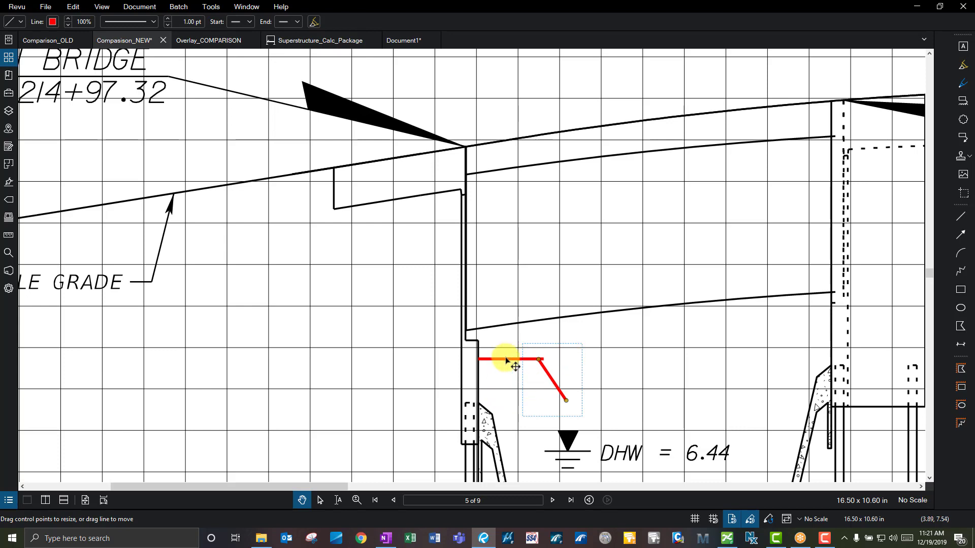
left_click(539, 338)
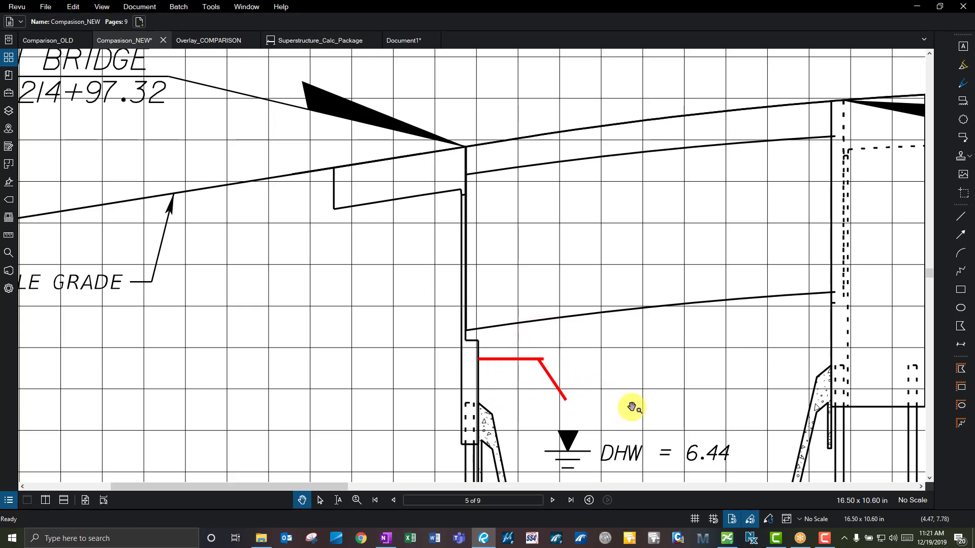
left_click_drag(631, 404, 505, 332)
key("Delete")
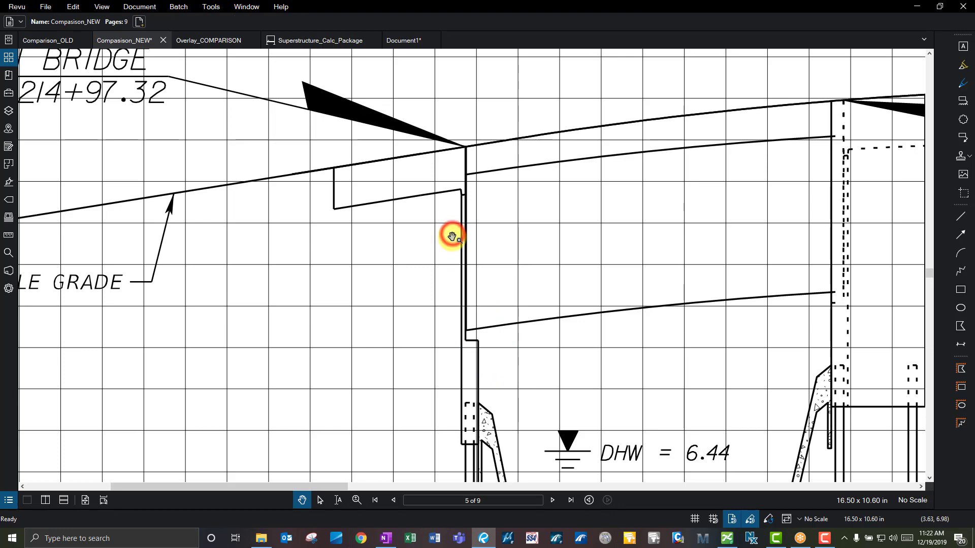
scroll(409, 354, "down", 3)
scroll(408, 354, "down", 1)
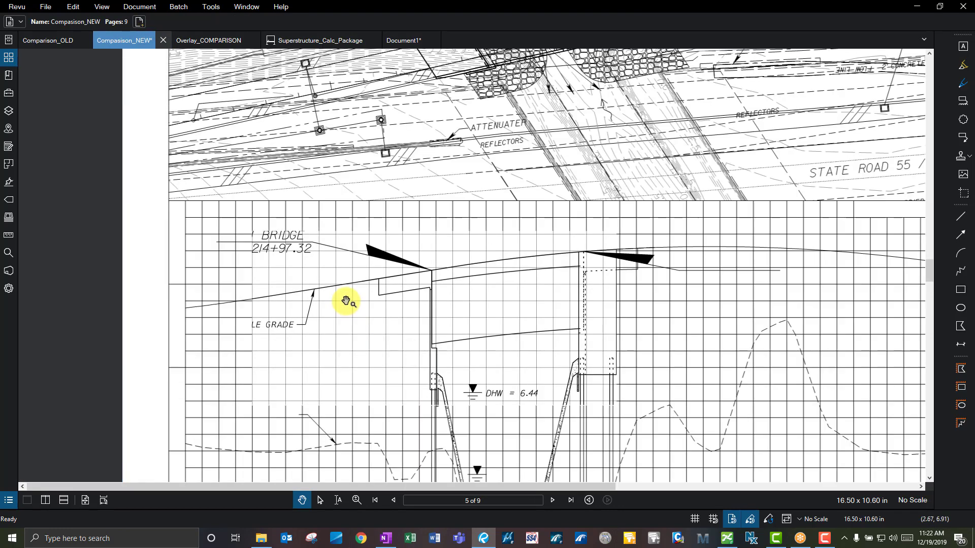
key("ctrl+9")
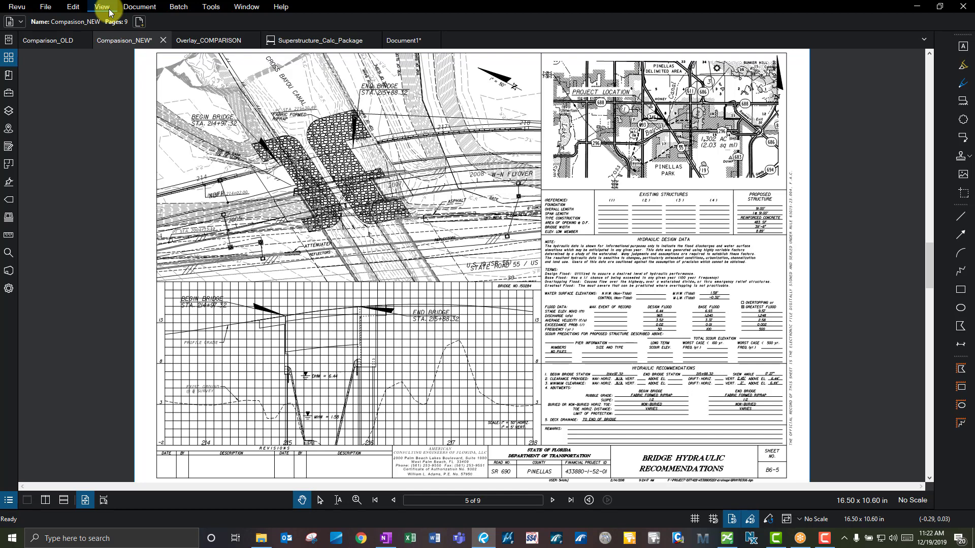
Disable line weights and show the effect on the linework around the BEGIN BRIDGE label on page 5.
left_click(109, 11)
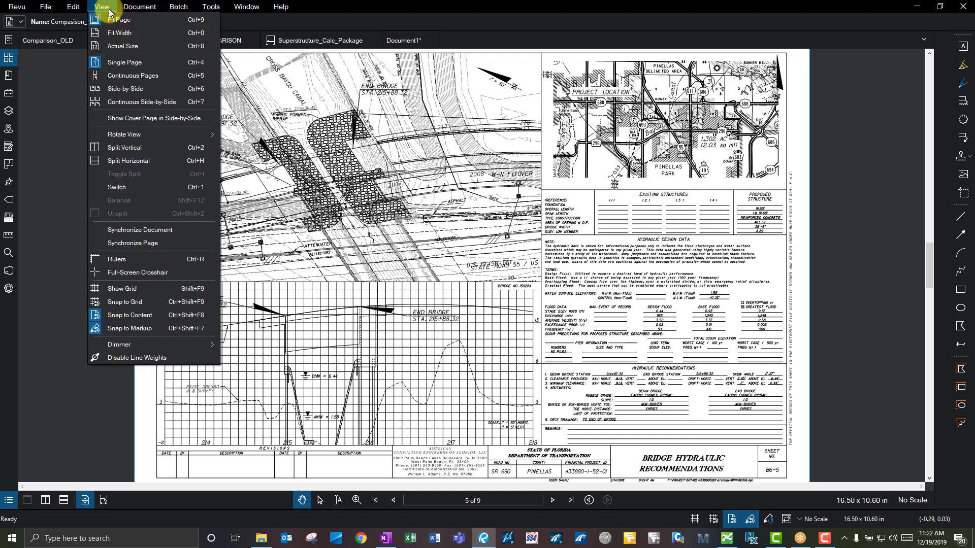
left_click(431, 226)
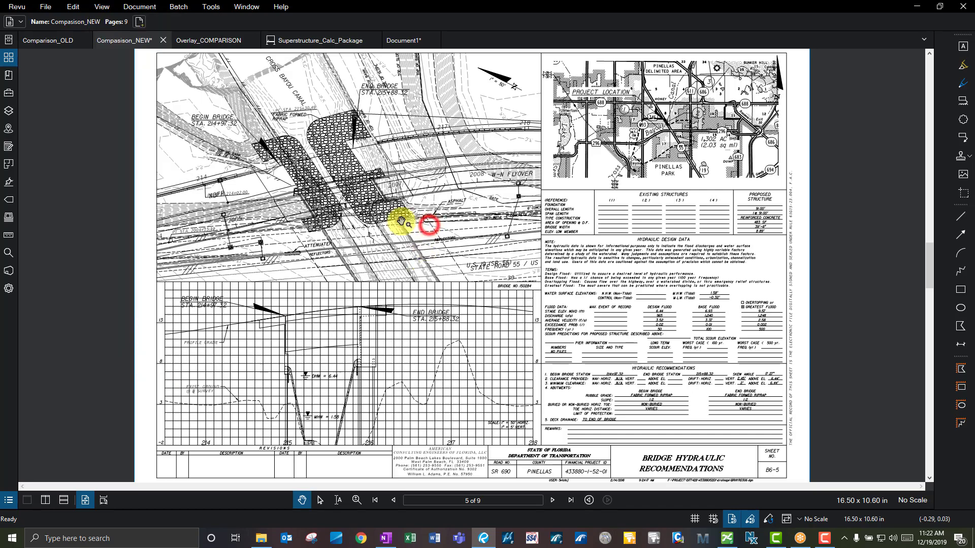
scroll(182, 261, "up", 6)
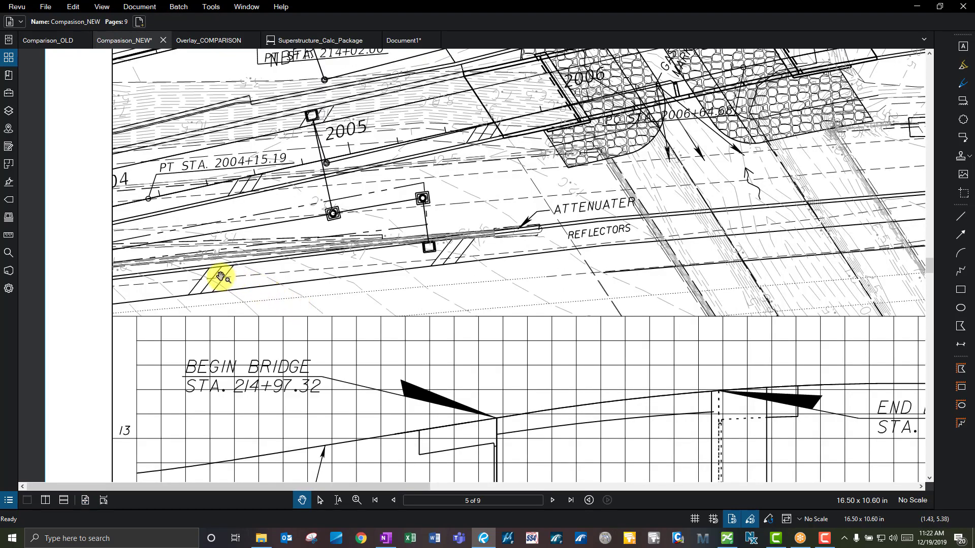
scroll(522, 455, "up", 2)
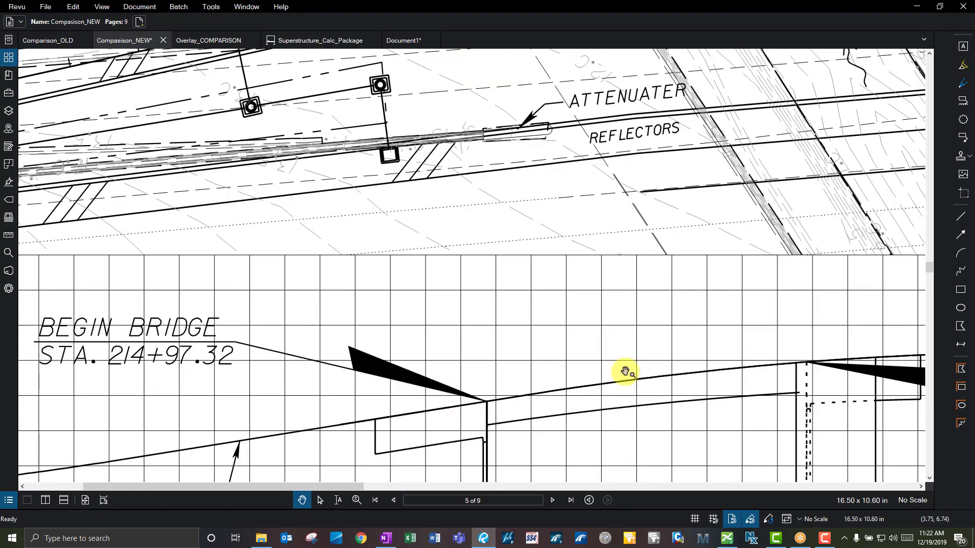
left_click(73, 7)
mouse_move(102, 6)
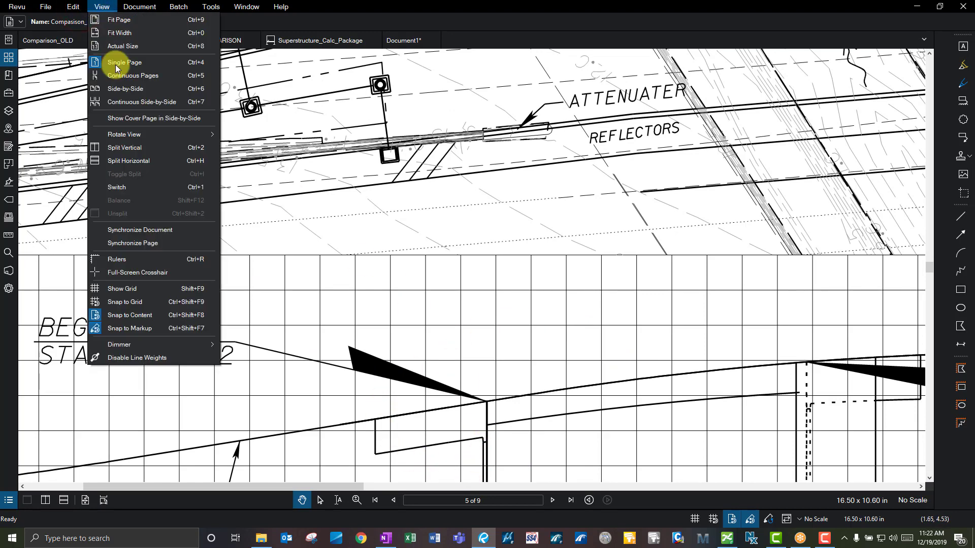
left_click(130, 357)
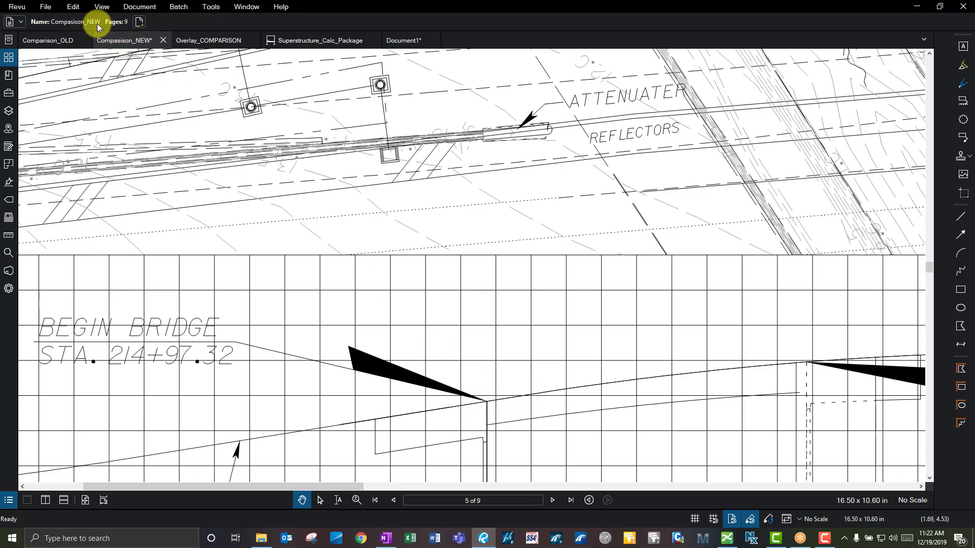
Re-enable line weights on page 5 and fit the whole page to the window.
left_click(73, 6)
mouse_move(102, 6)
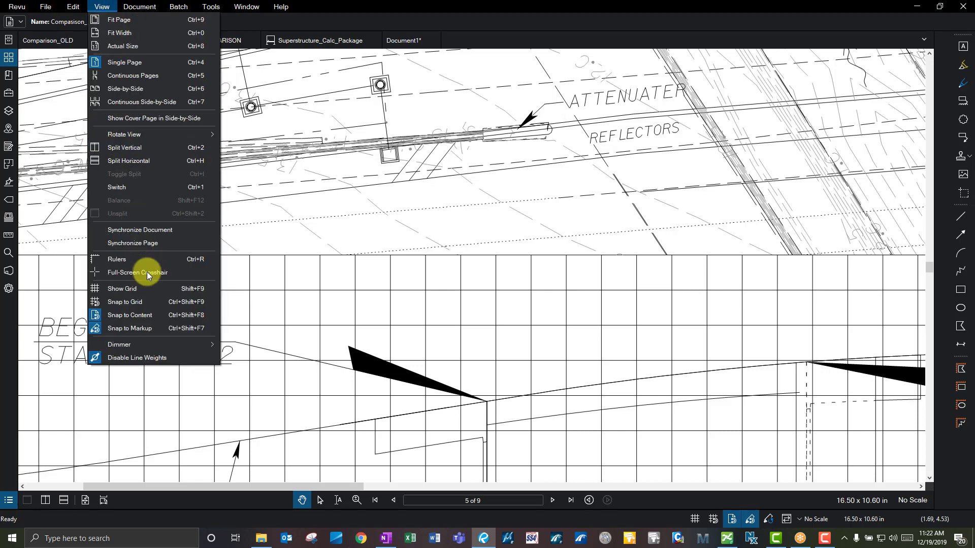
left_click(153, 358)
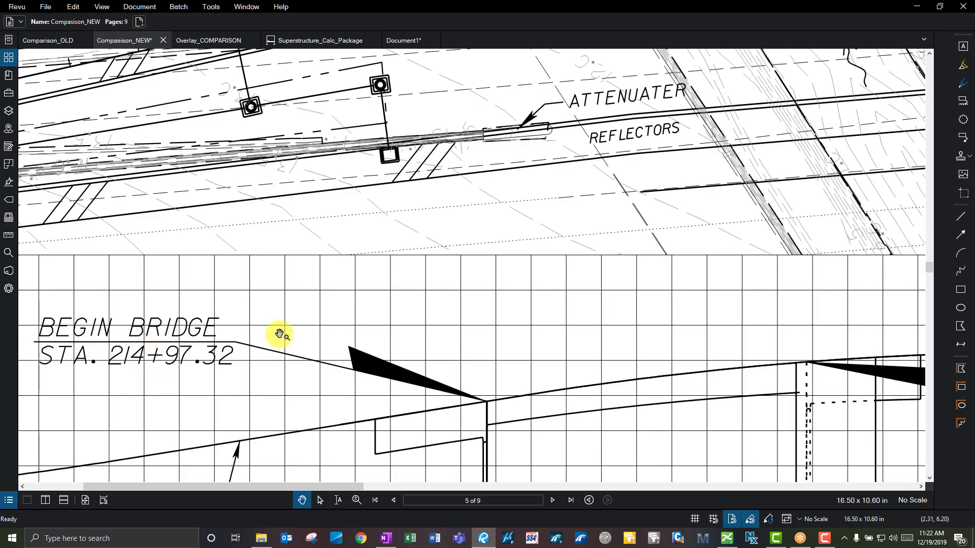
left_click(379, 286)
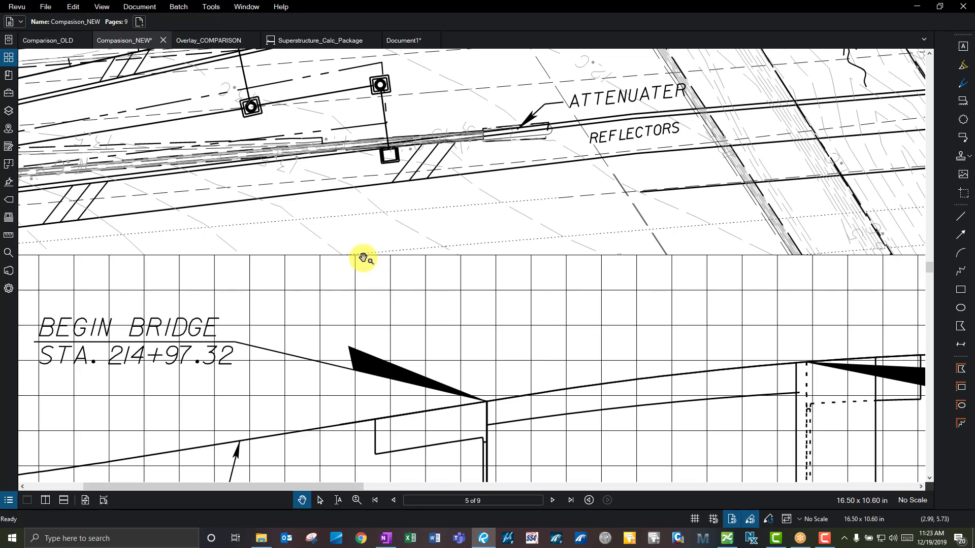
scroll(364, 258, "down", 5)
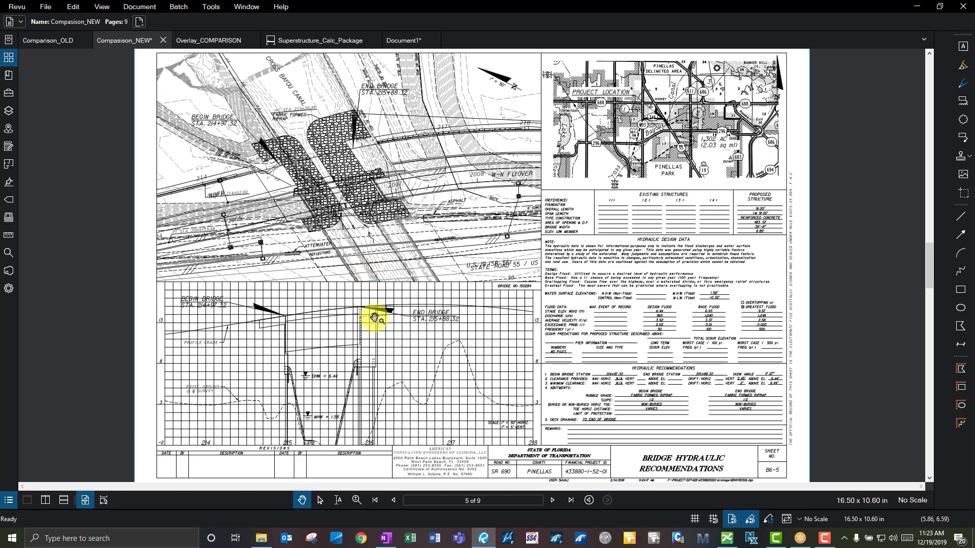
Examine the Rotate Pages options for page range, rotation direction and adding files, and leave without rotating anything.
left_click(102, 7)
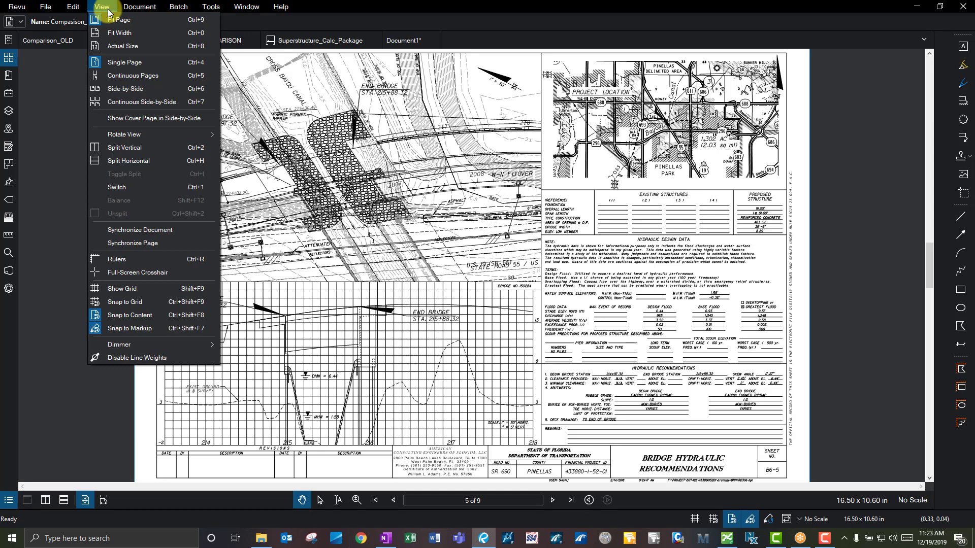
mouse_move(128, 11)
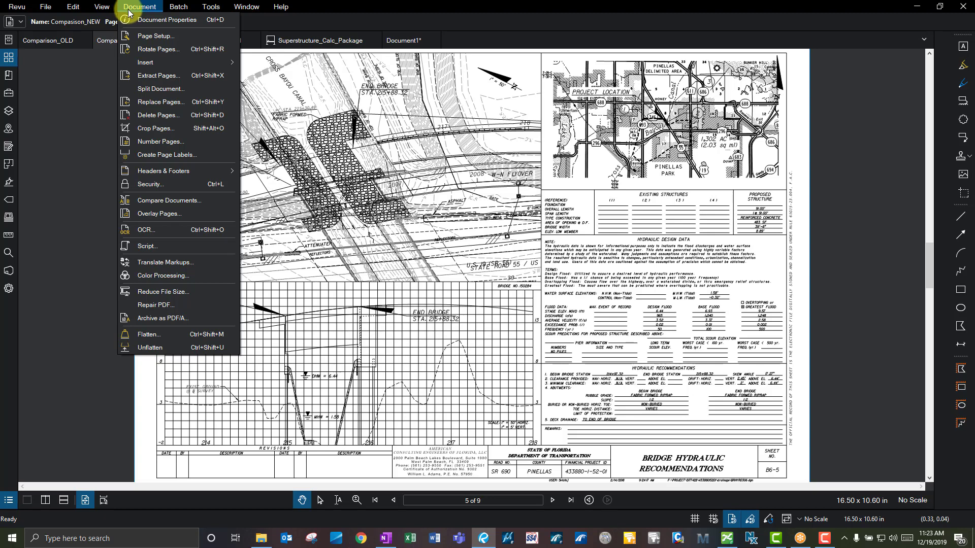
left_click(170, 51)
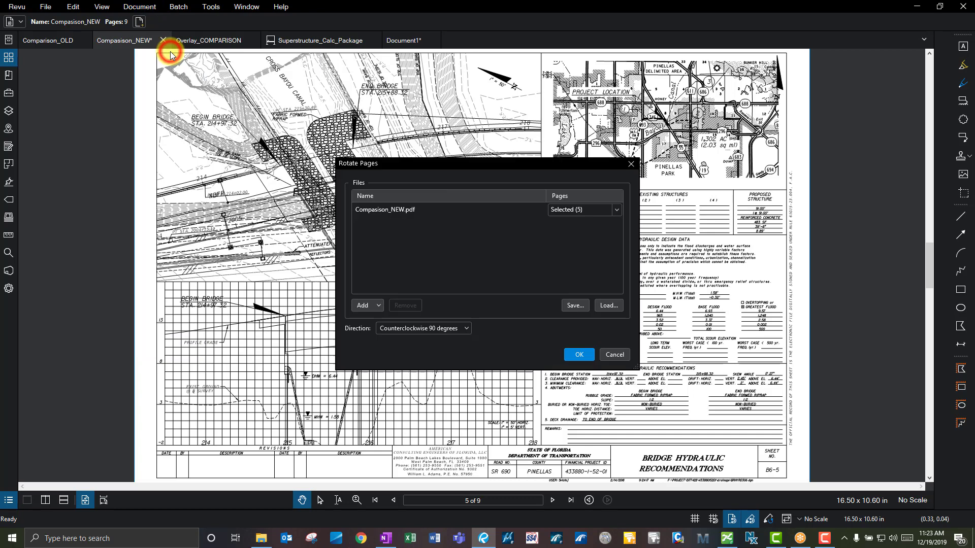
left_click(615, 213)
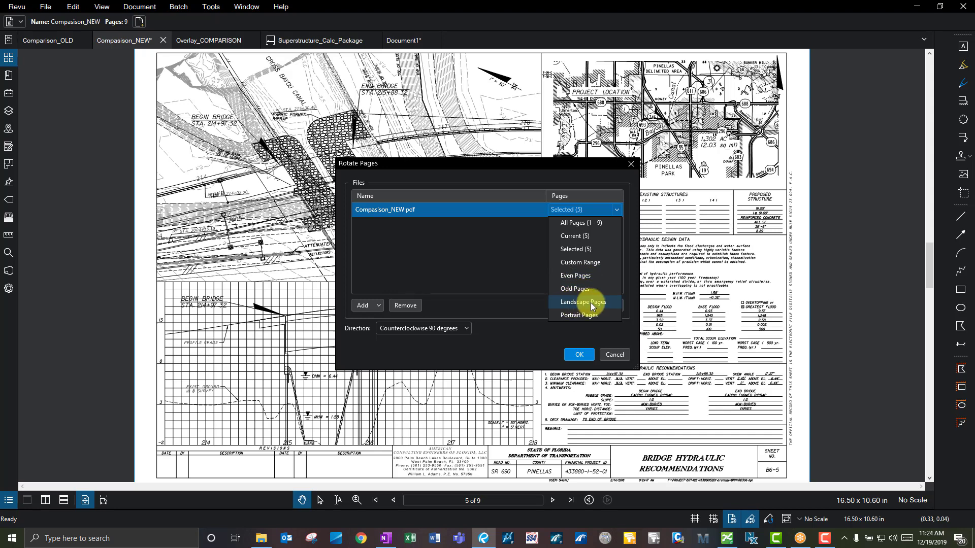
left_click(498, 311)
left_click(465, 330)
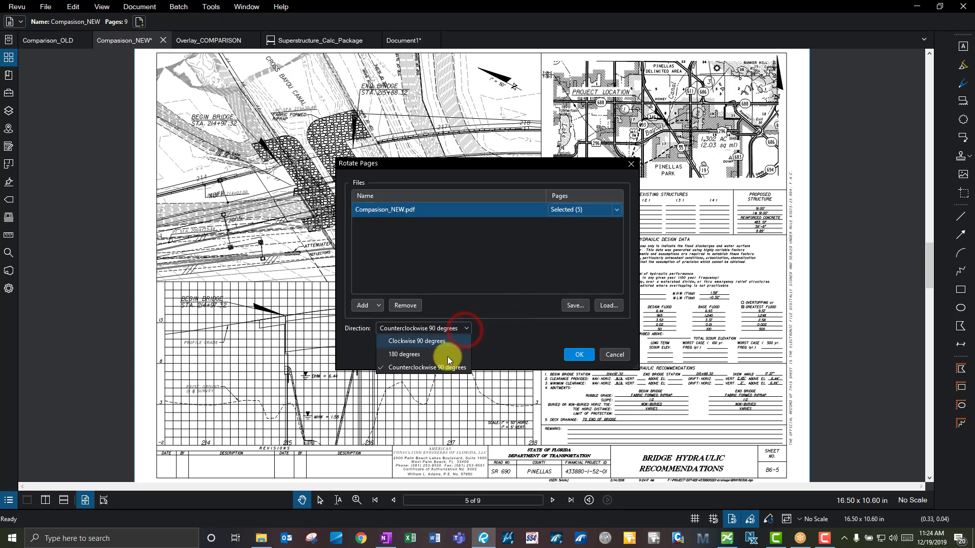
left_click(487, 340)
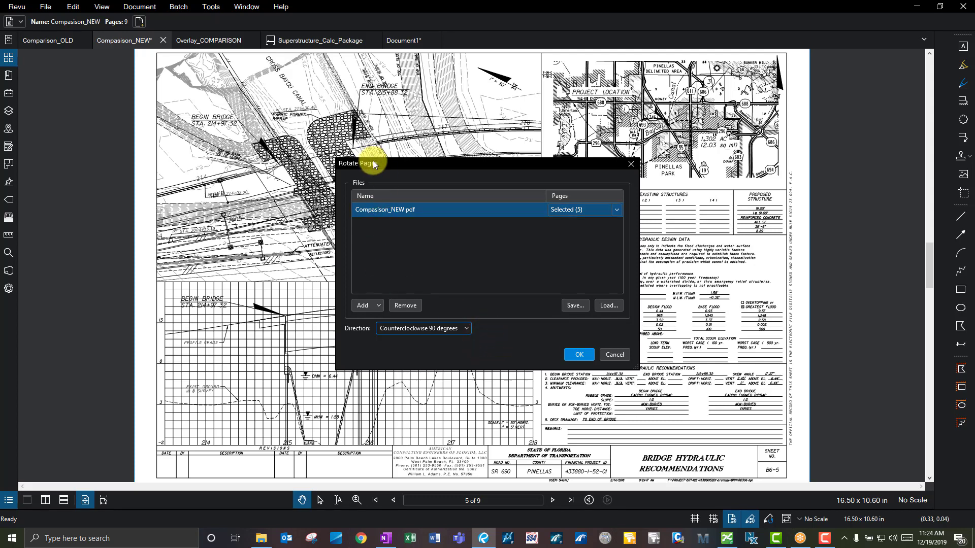
left_click_drag(391, 168, 395, 163)
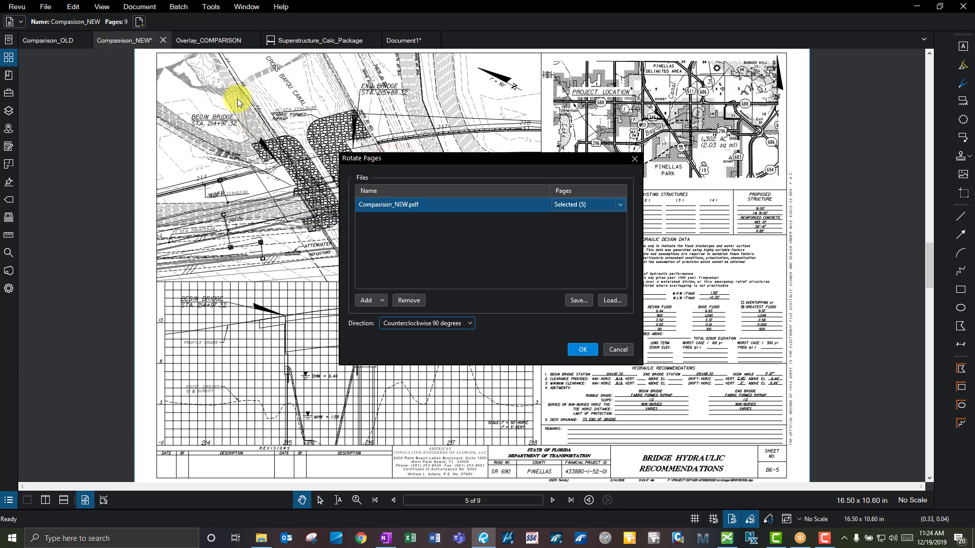
left_click(383, 301)
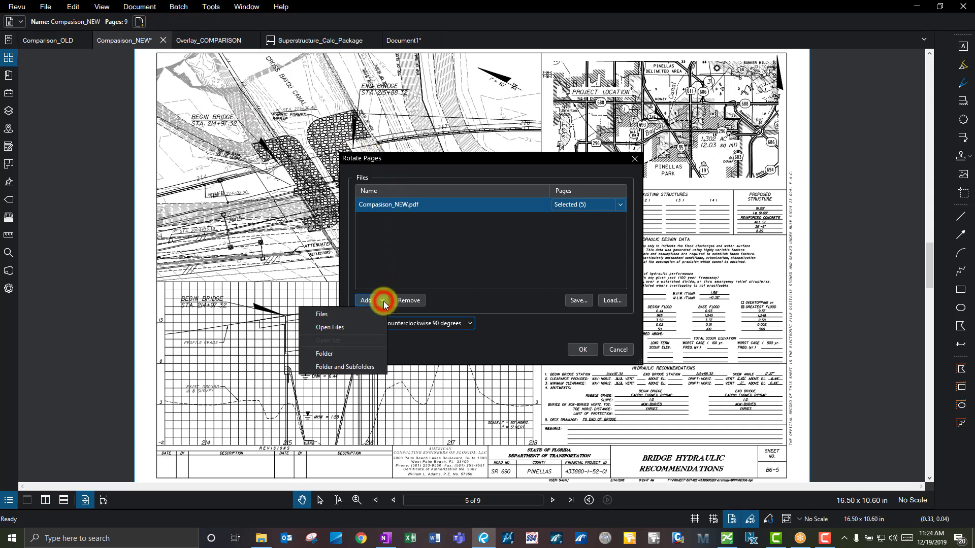
left_click(447, 302)
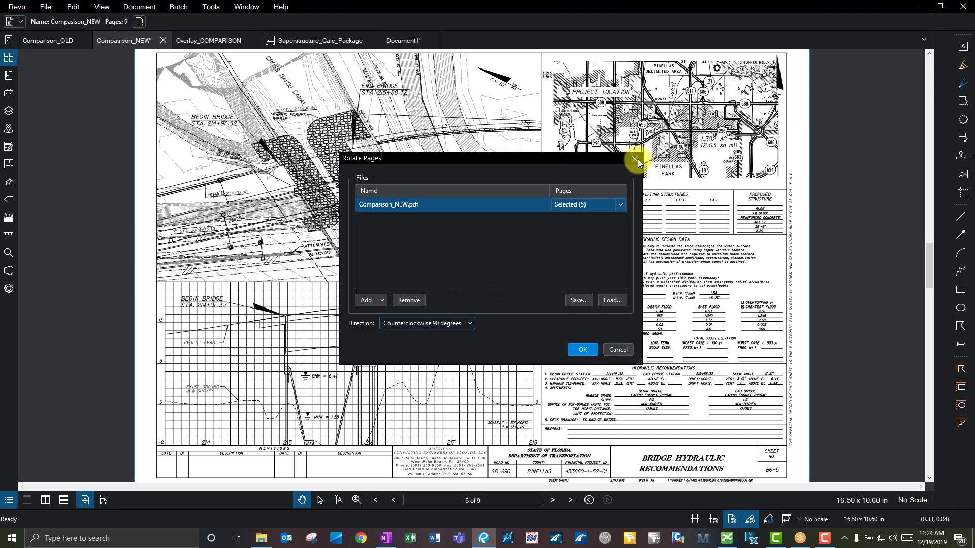
left_click(620, 351)
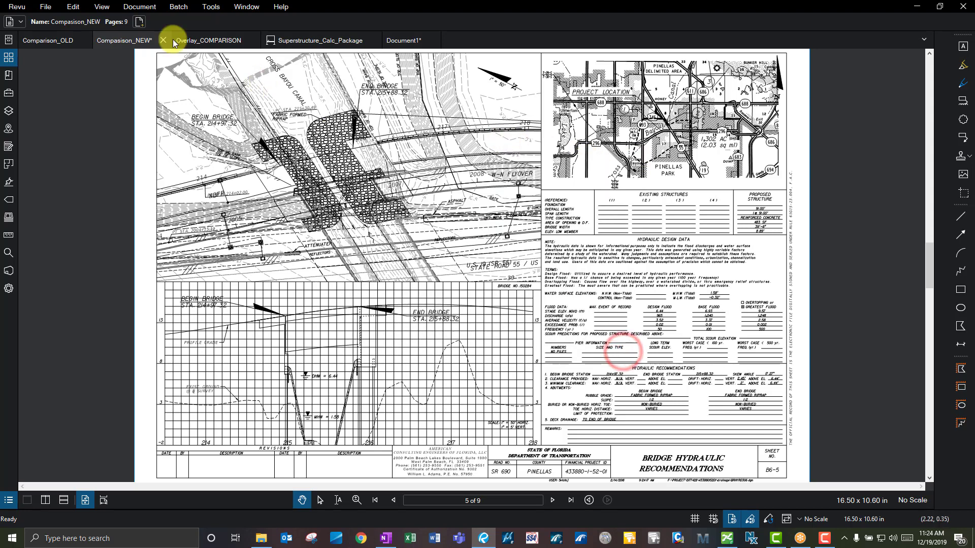
Open the header and footer settings for all pages of Compasison_NEW.pdf and examine the left, center and right text fields.
left_click(131, 7)
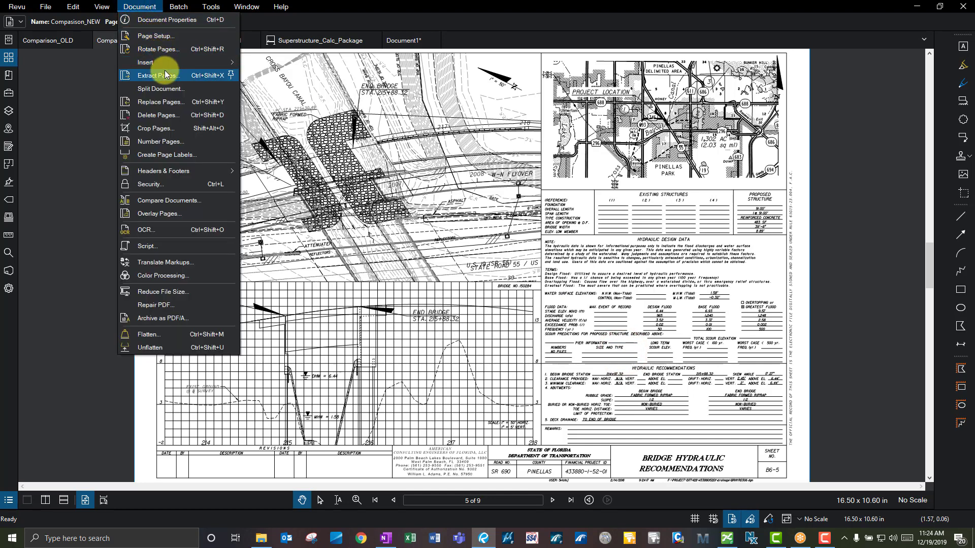
mouse_move(173, 61)
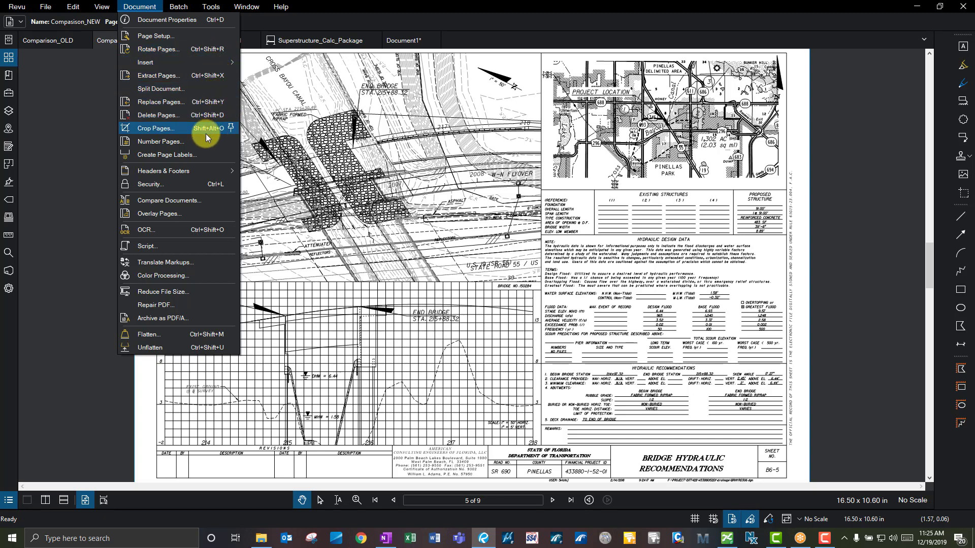
mouse_move(181, 169)
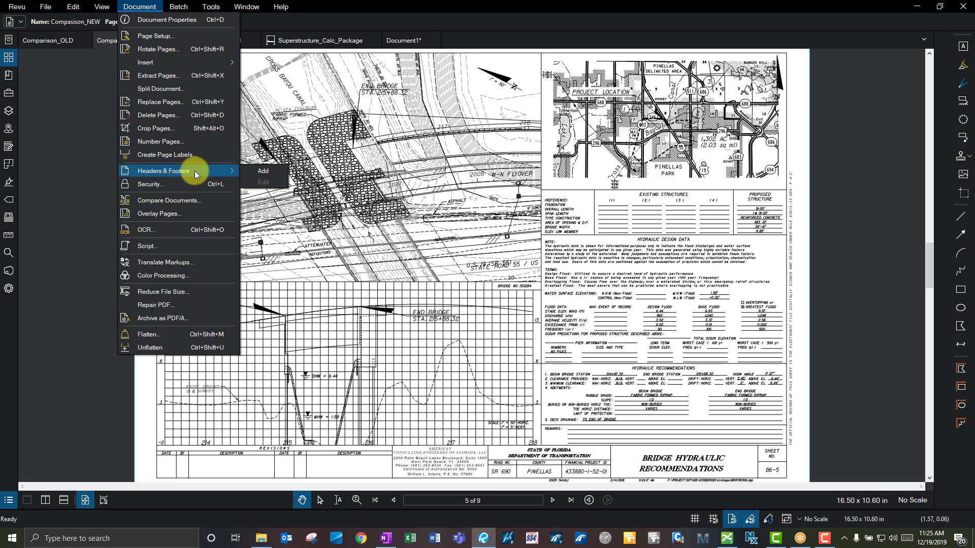
left_click(260, 171)
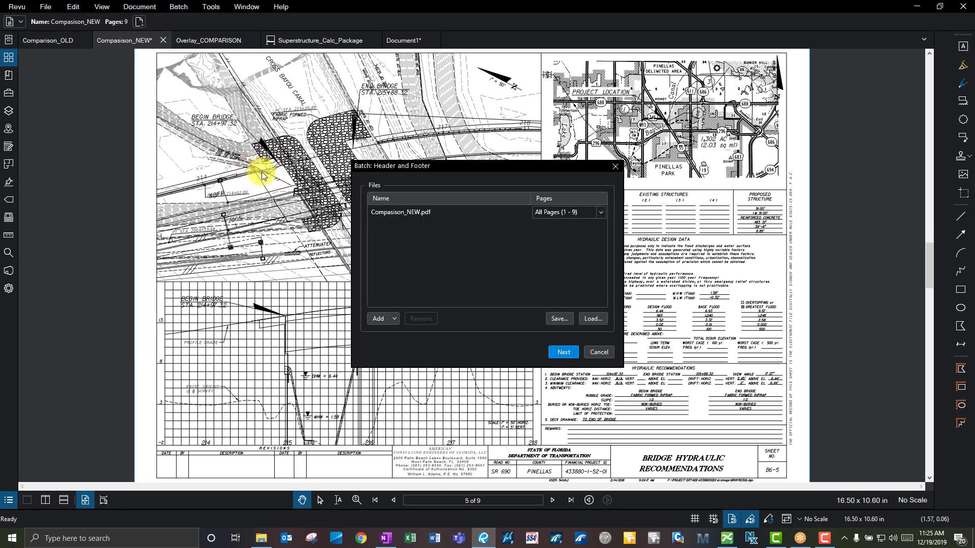
left_click(566, 351)
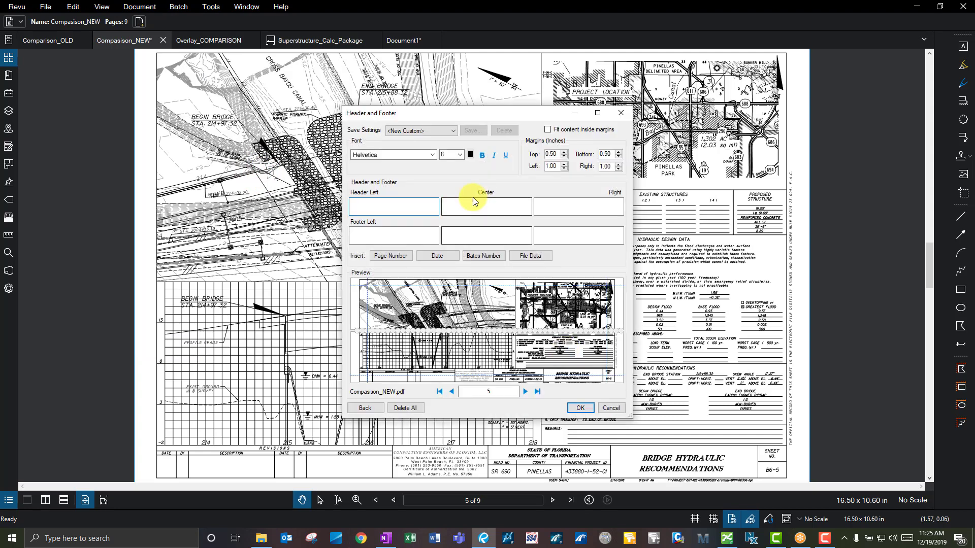
left_click(419, 203)
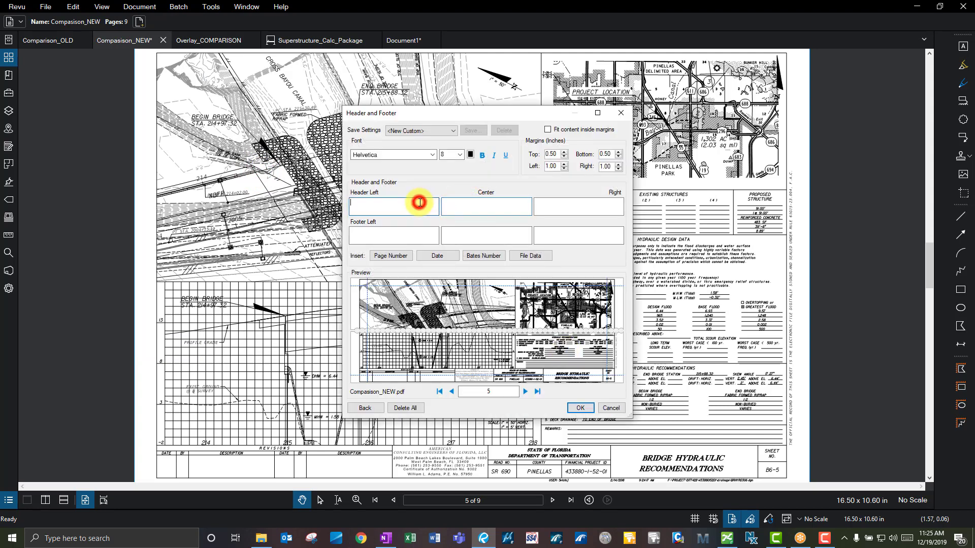
left_click(383, 203)
left_click(501, 203)
left_click(585, 208)
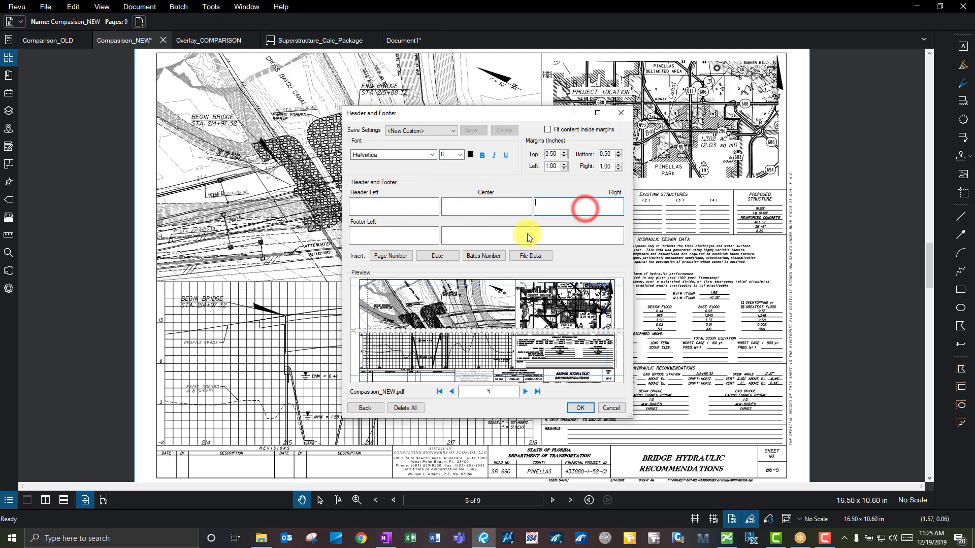
left_click(496, 234)
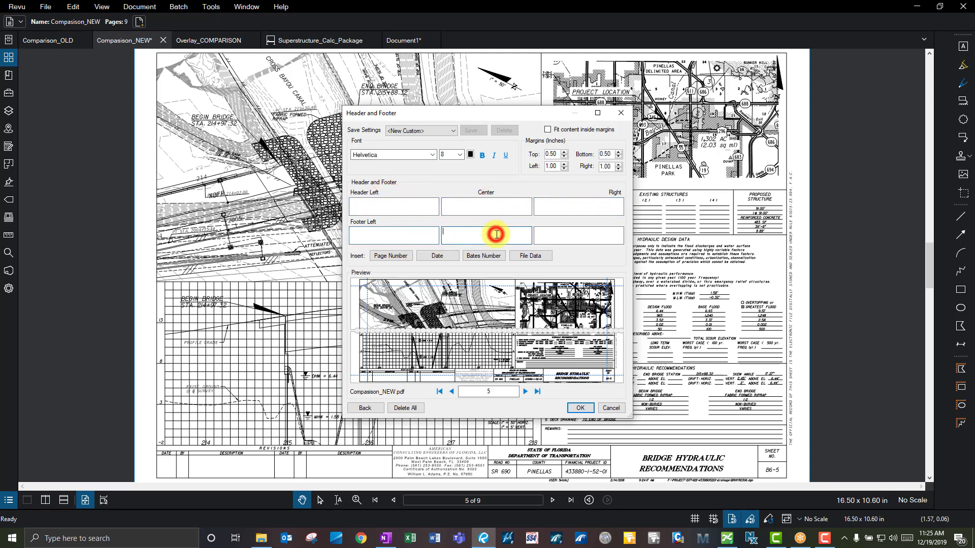
left_click(563, 234)
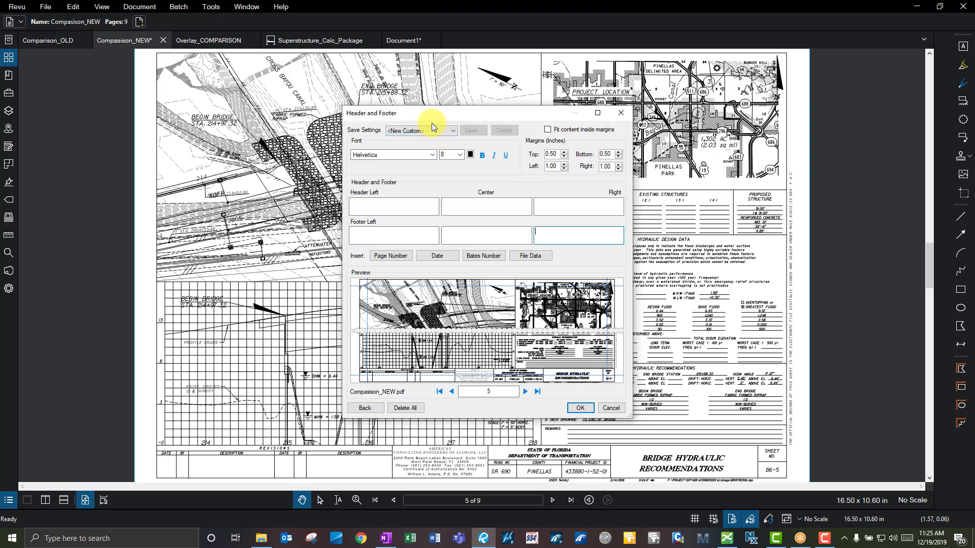
Examine the page number formats available for the center header, and leave the header and footer settings without applying anything.
left_click(479, 208)
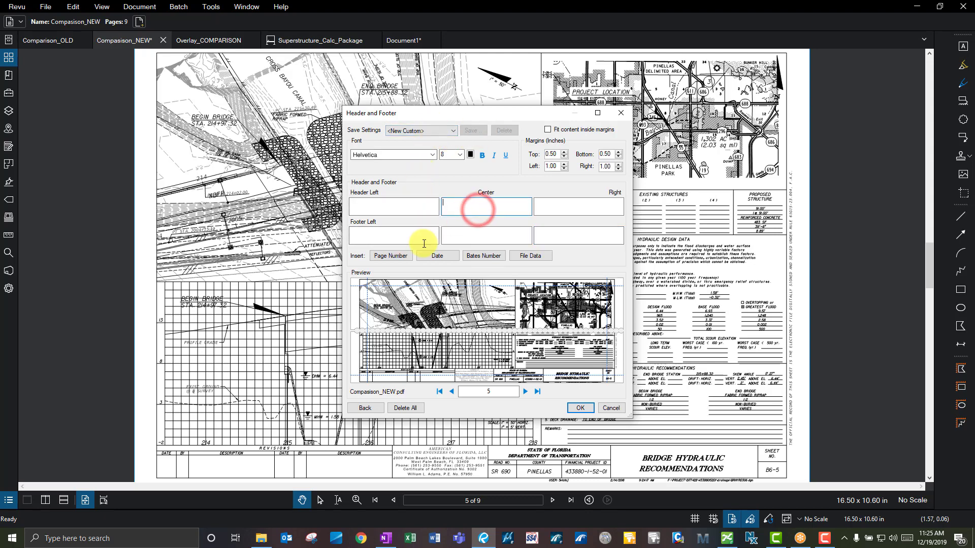
left_click(404, 255)
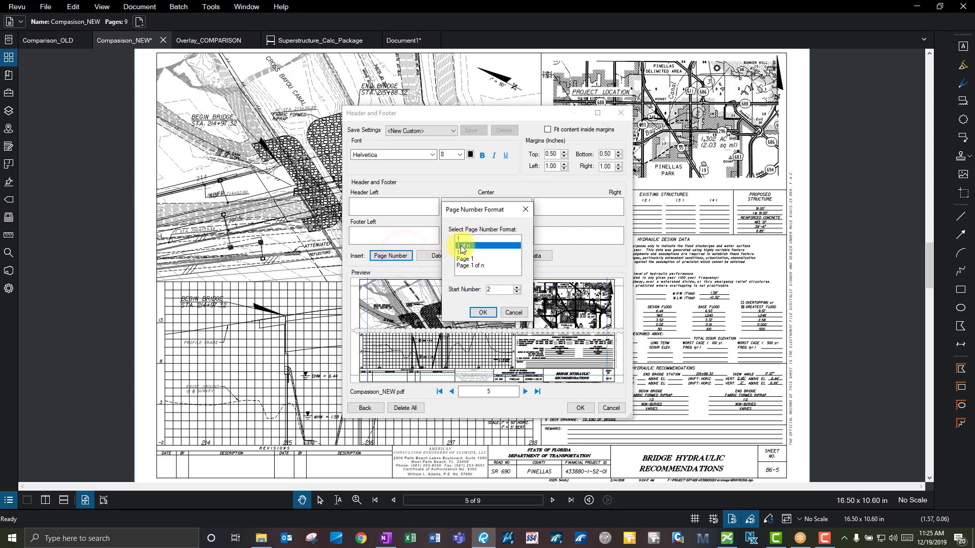
left_click(462, 252)
left_click(517, 312)
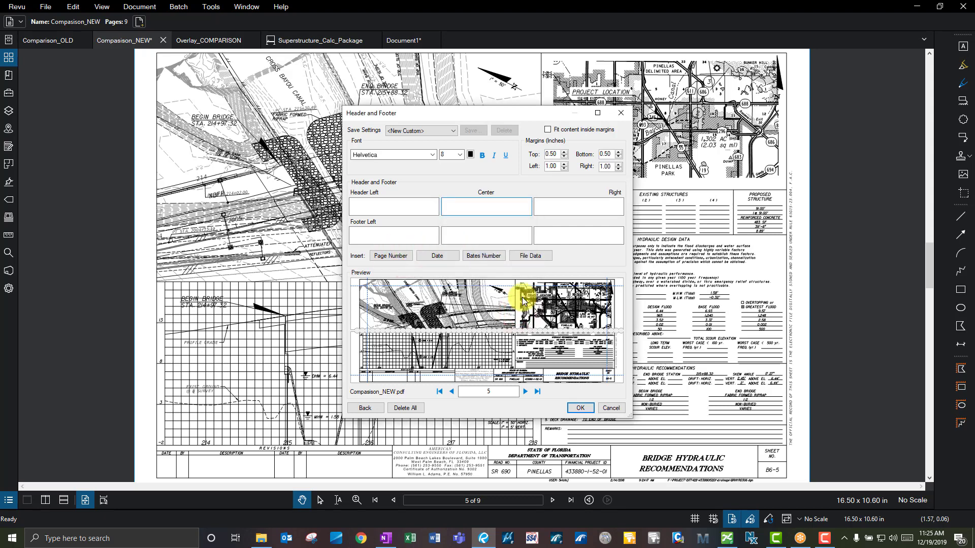
left_click(619, 409)
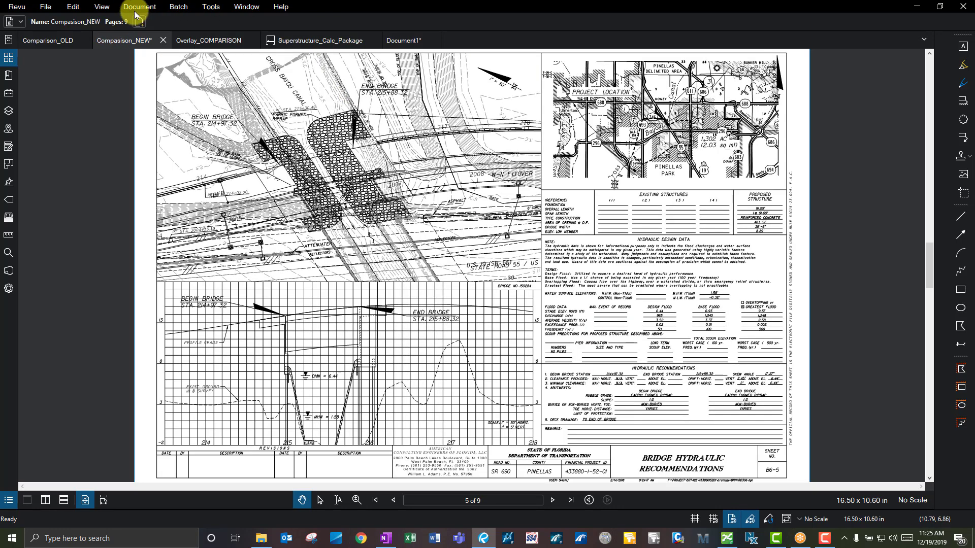
Set up a comparison of Comparison_OLD.pdf as document A with Compasison_NEW.pdf as document B, and examine the advanced comparison options without changing them.
left_click(135, 12)
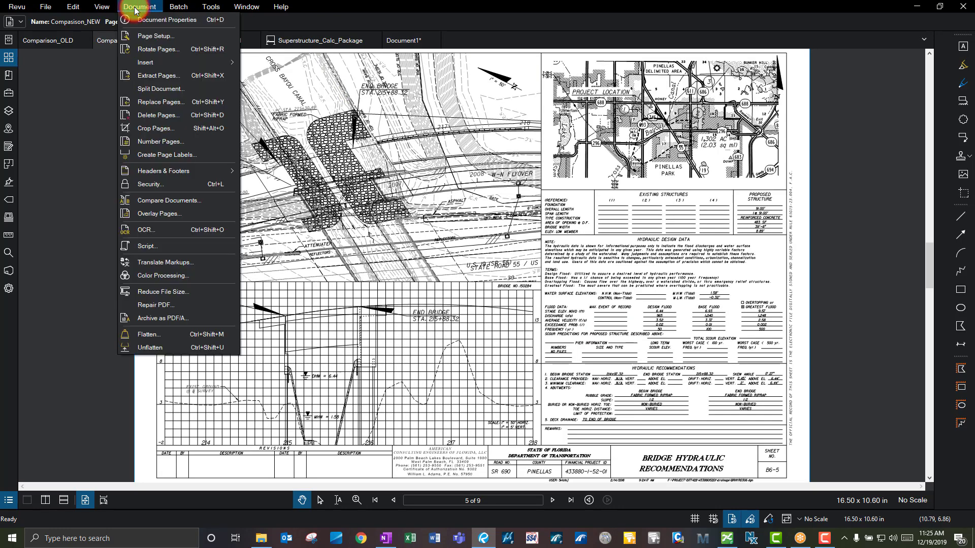
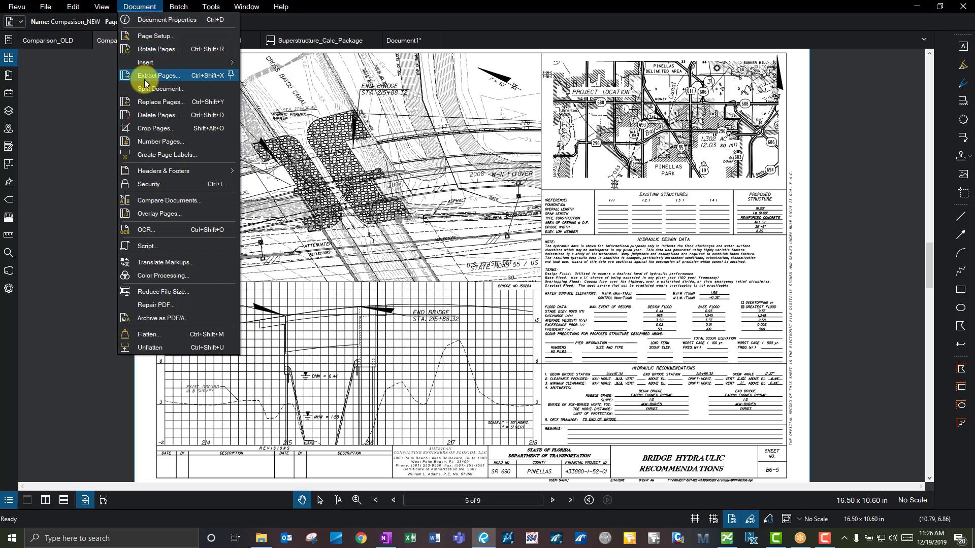
left_click(199, 202)
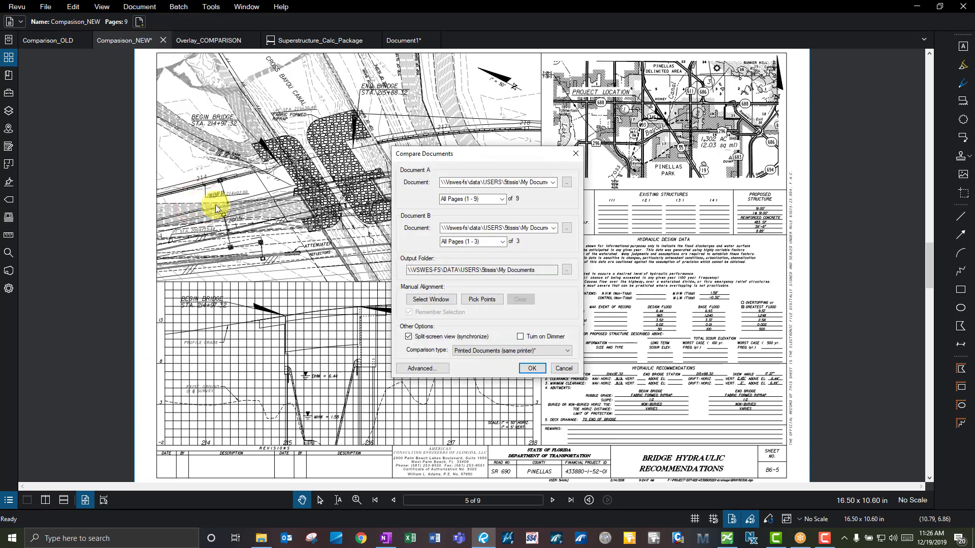
left_click(552, 183)
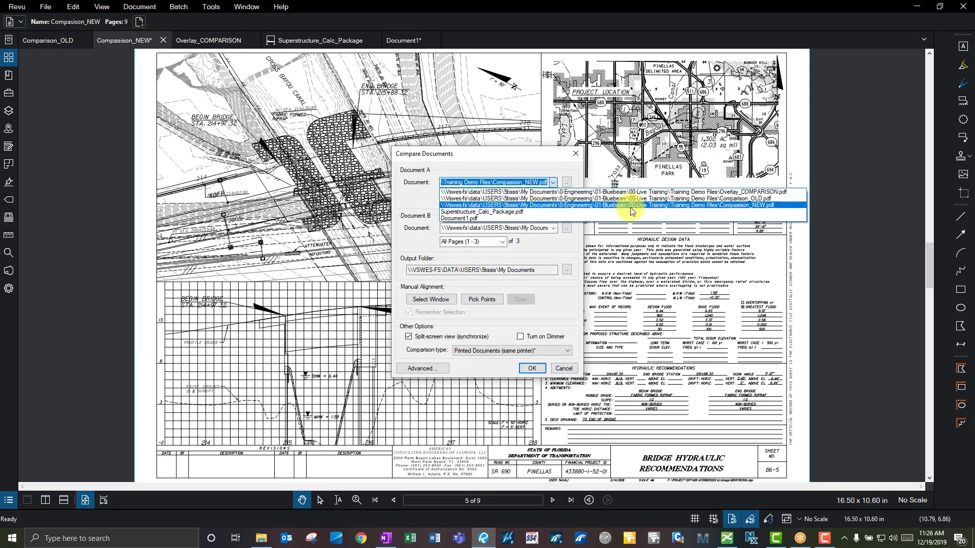
left_click(716, 199)
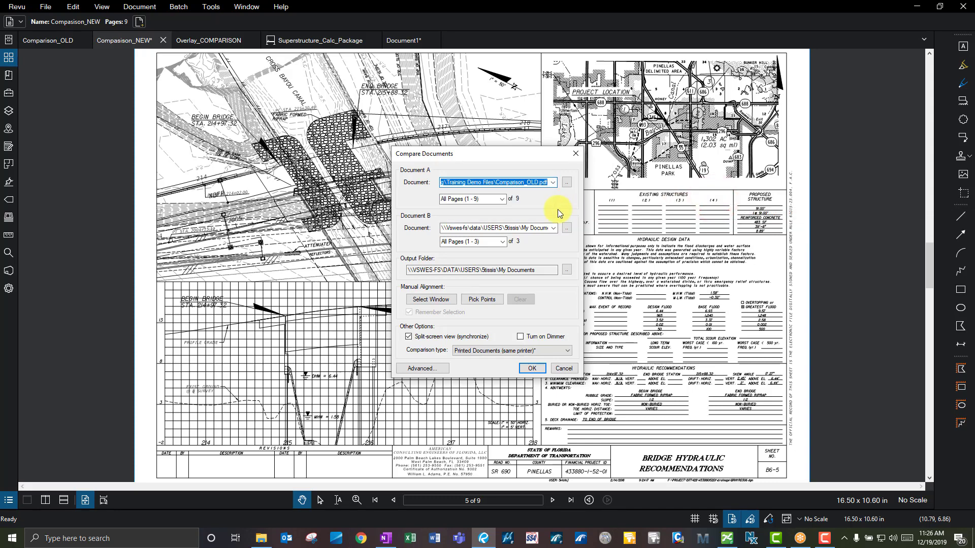
left_click(554, 228)
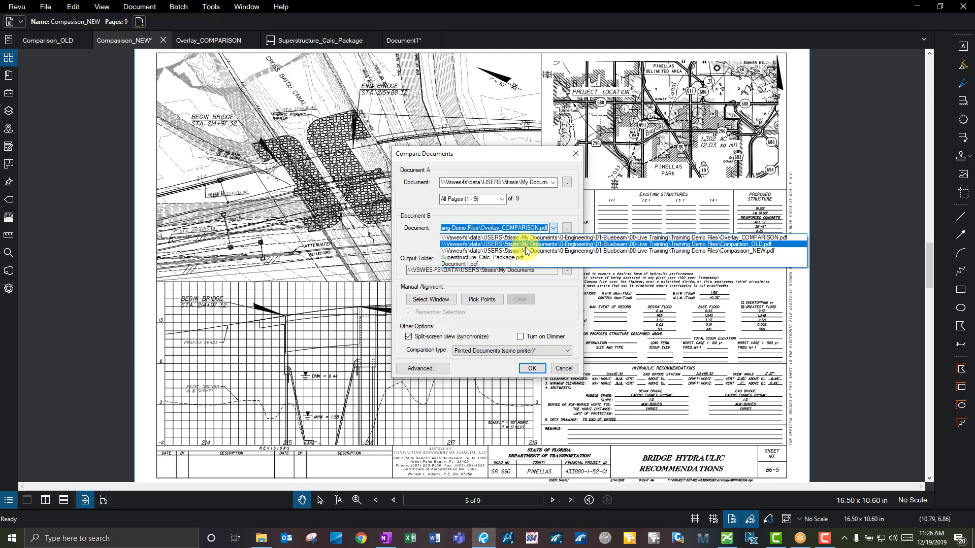
left_click(739, 251)
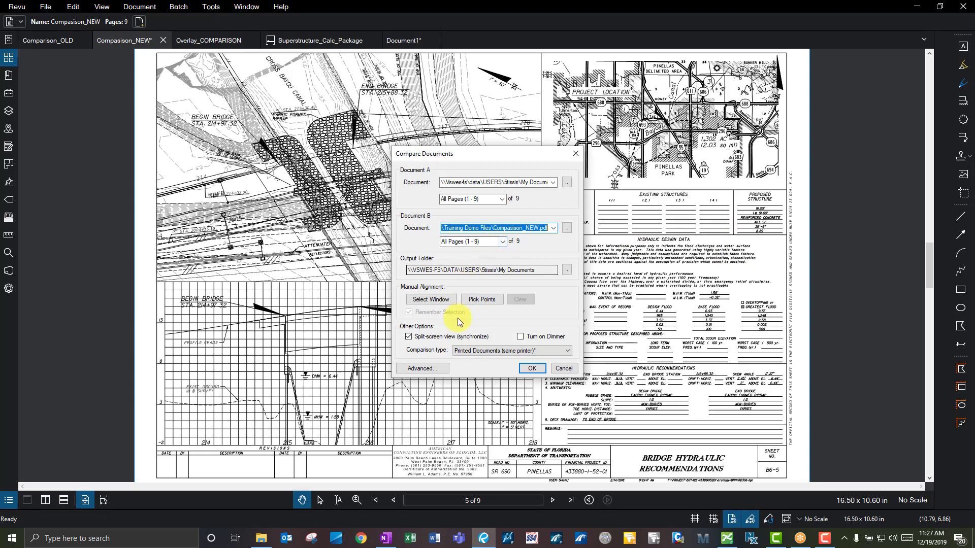
left_click(437, 367)
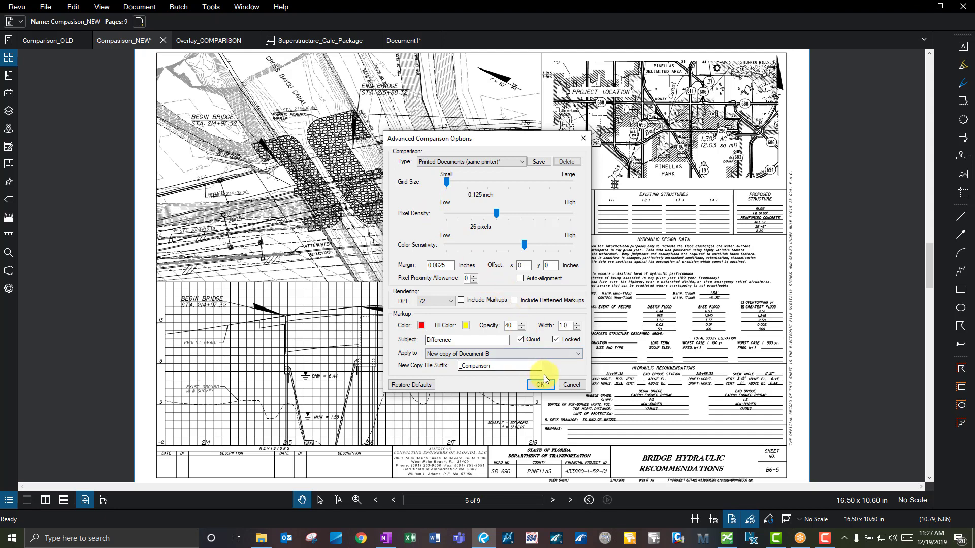
left_click(571, 384)
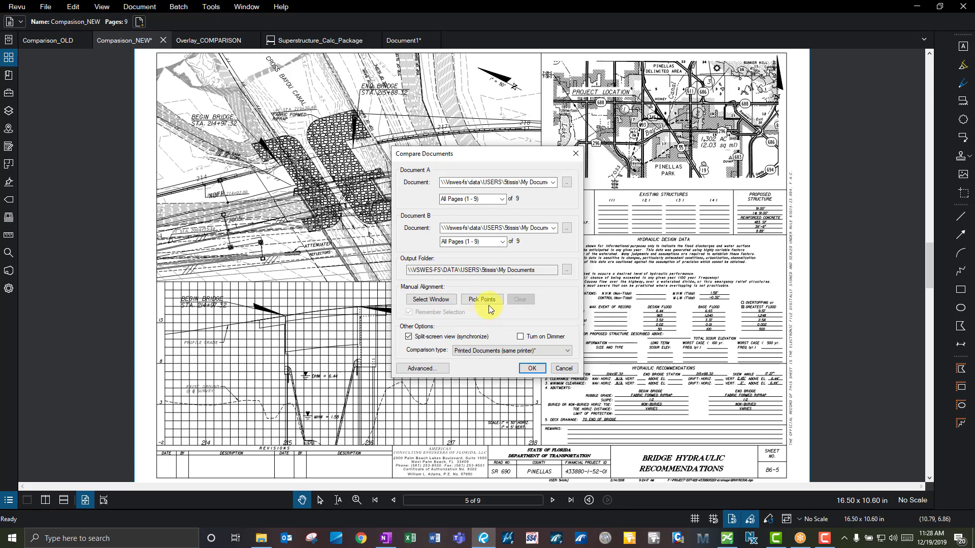
Try to run the comparison without saving the modified Compasison_NEW.pdf, and leave the comparison settings.
left_click(535, 367)
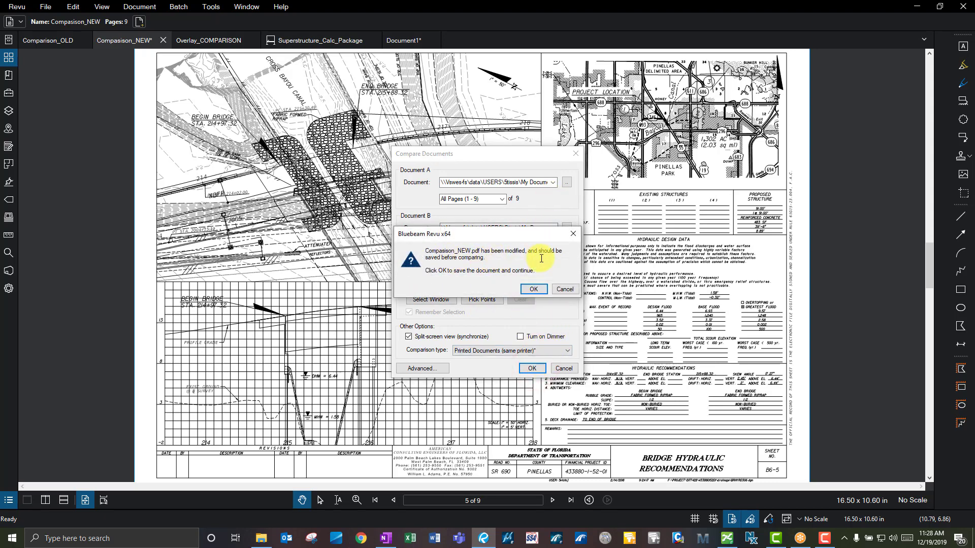
left_click(562, 291)
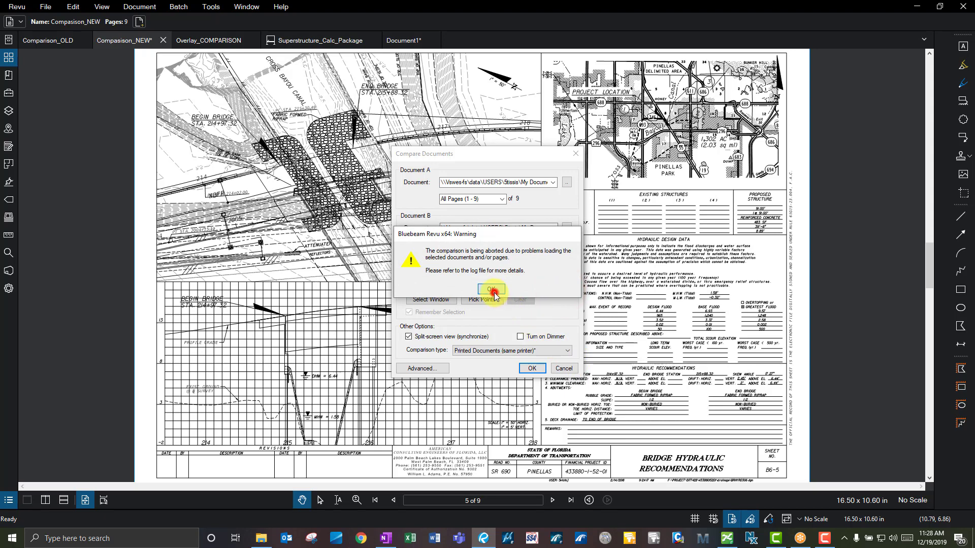
left_click(491, 289)
left_click(563, 367)
Undo all unsaved changes in Compasison_NEW.pdf.
left_click(131, 45)
left_click(120, 82)
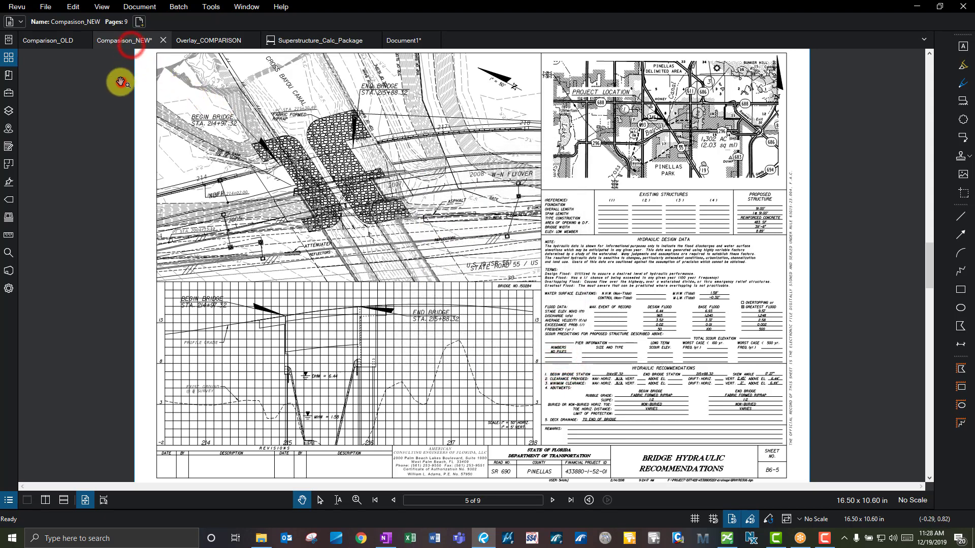
left_click(73, 7)
left_click(79, 19)
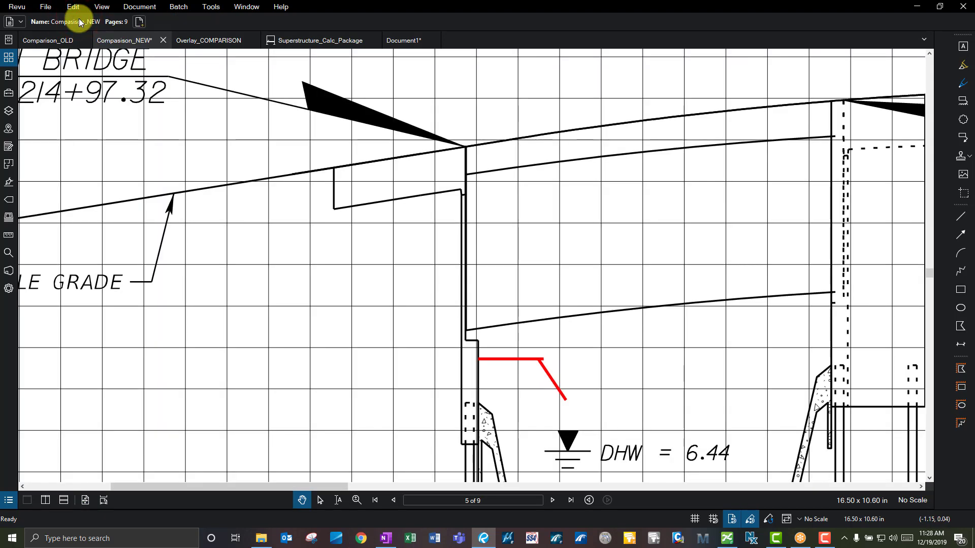
left_click(155, 77)
key("ctrl+z")
key("ctrl+z")
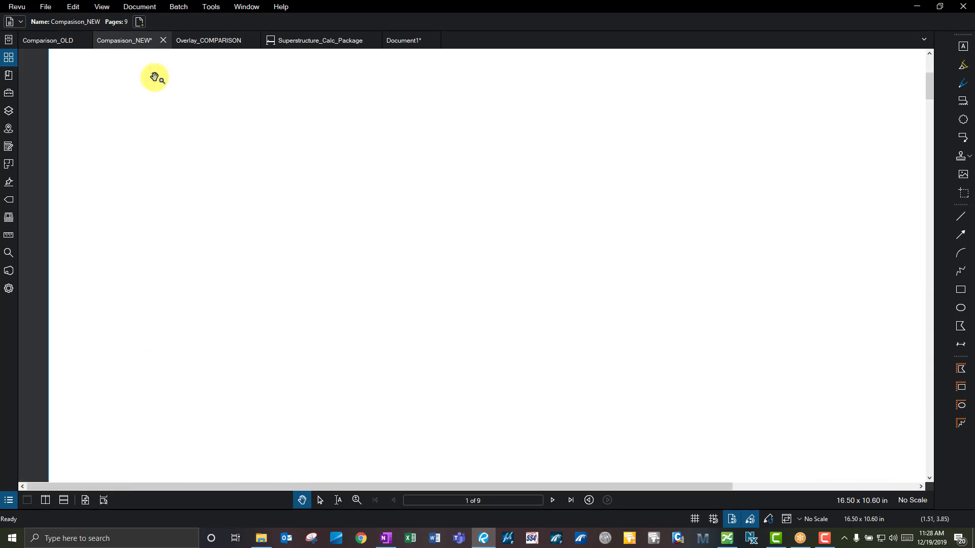
From Comparison_OLD.pdf, set up a document comparison again with Comparison_OLD.pdf as document A and Compasison_NEW.pdf as document B.
left_click(56, 41)
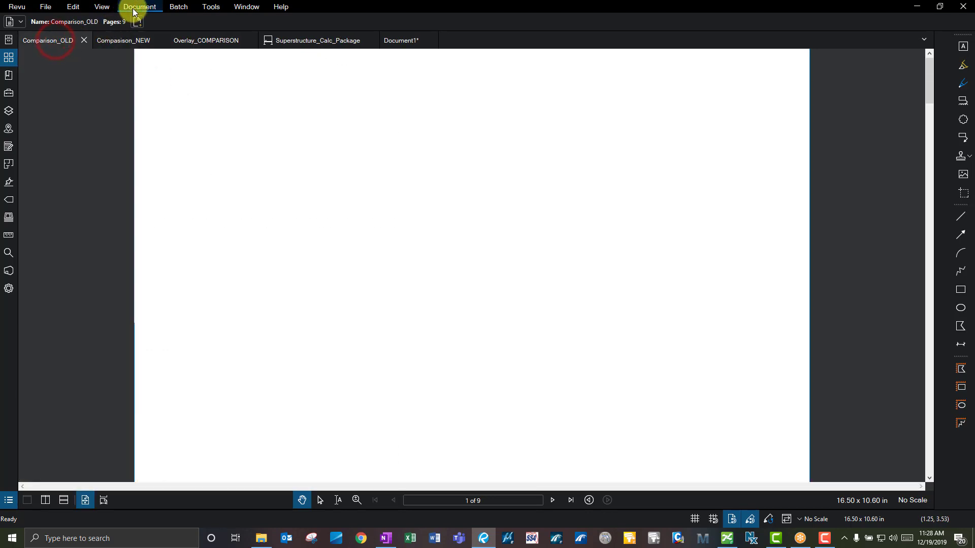
left_click(139, 7)
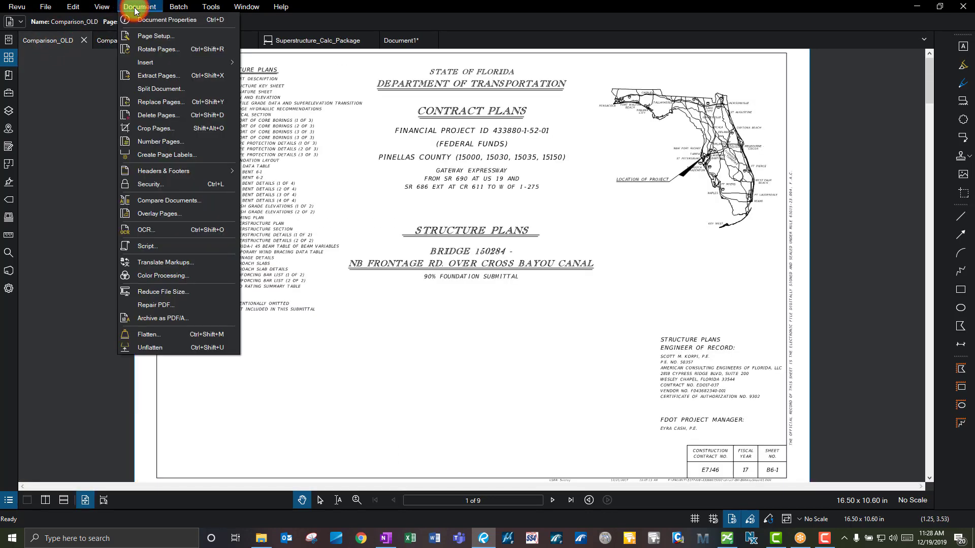
left_click(188, 200)
left_click(556, 182)
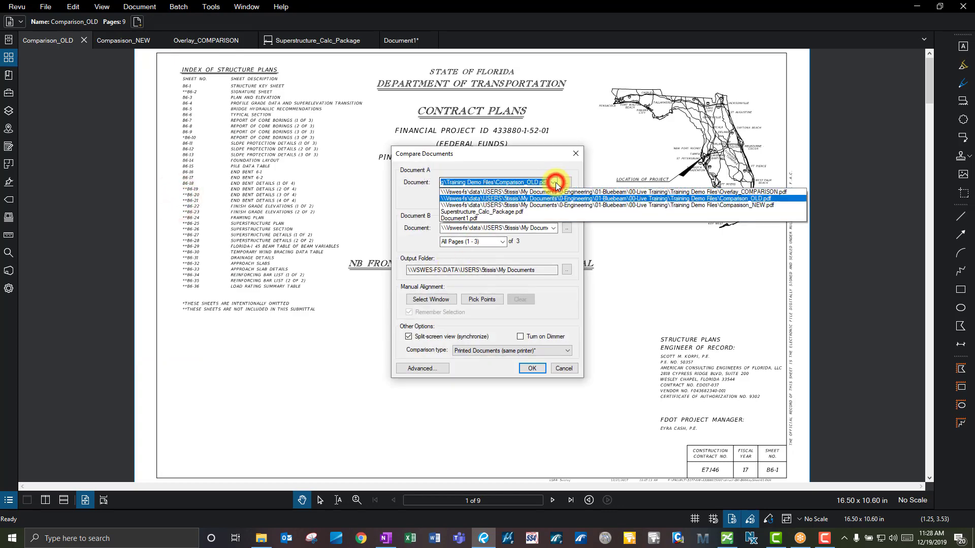
left_click(747, 197)
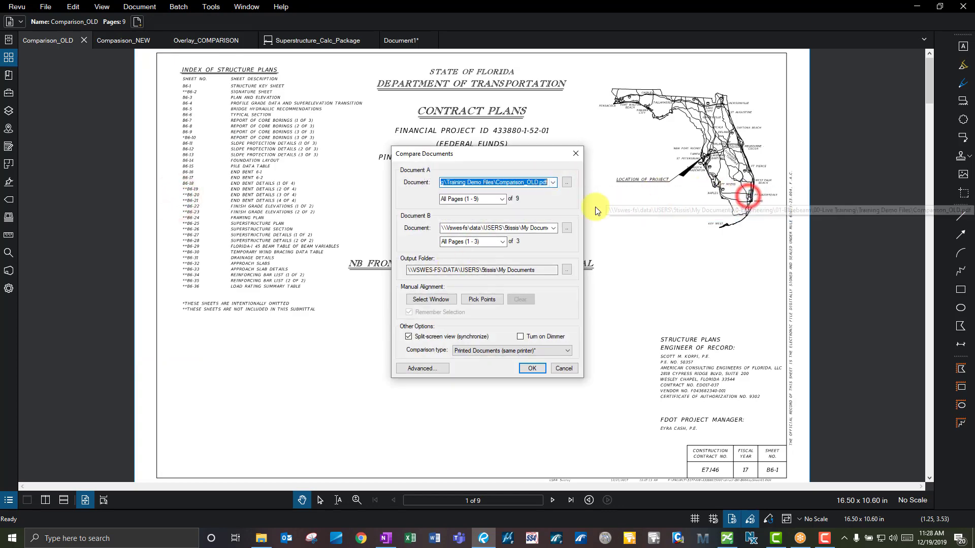
left_click(554, 228)
left_click(765, 252)
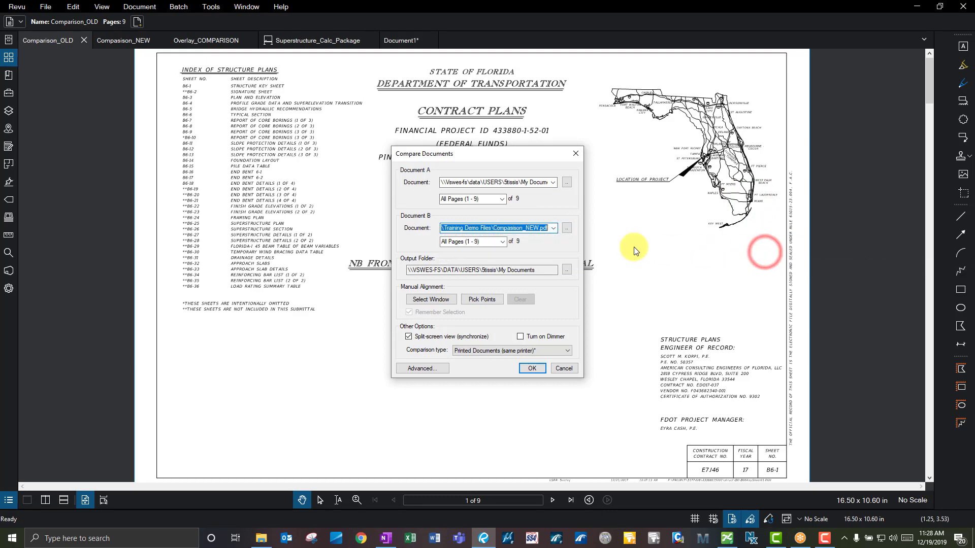
Compare all pages of Comparison_OLD with Compasison_NEW in a synchronized split view, and make the marked-up comparison the active document.
left_click(539, 368)
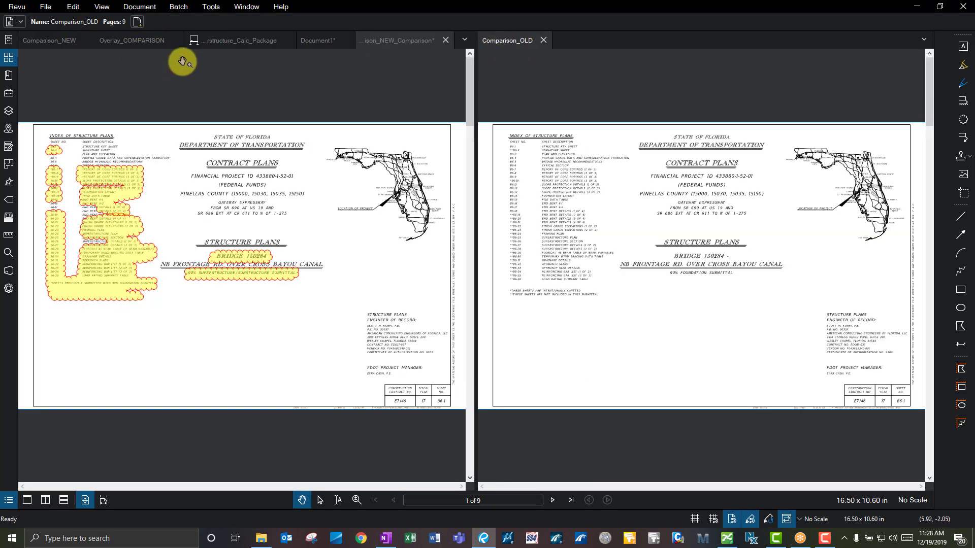
left_click(389, 39)
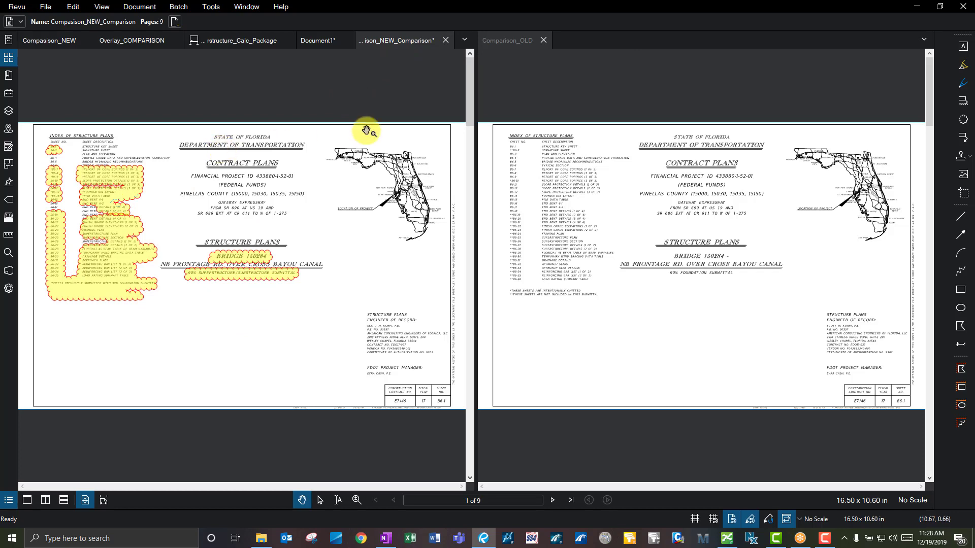
left_click(516, 45)
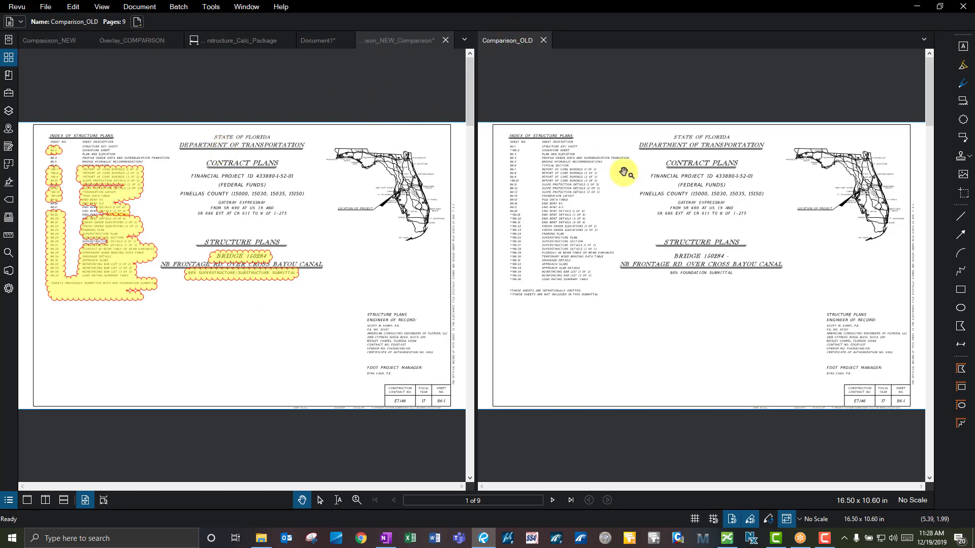
left_click(605, 131)
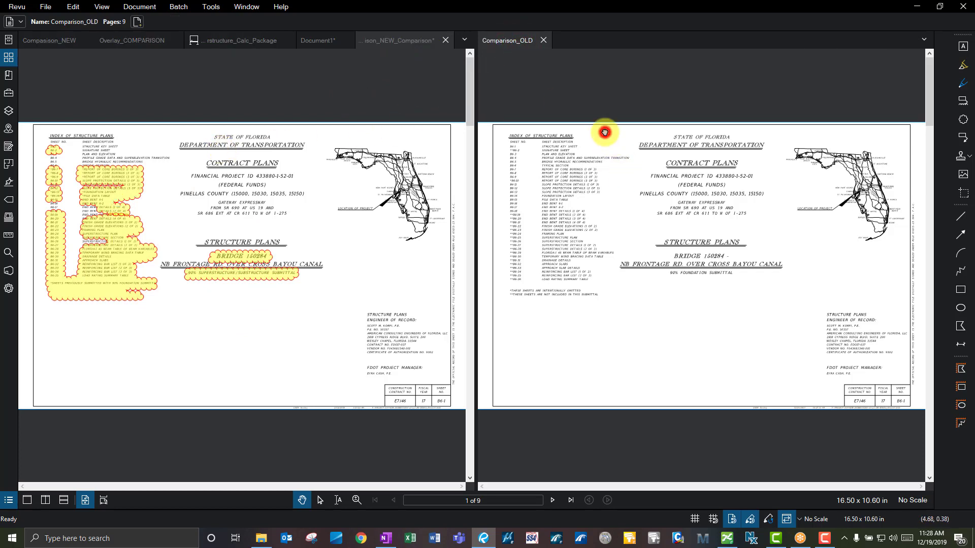
left_click(786, 521)
left_click(261, 168)
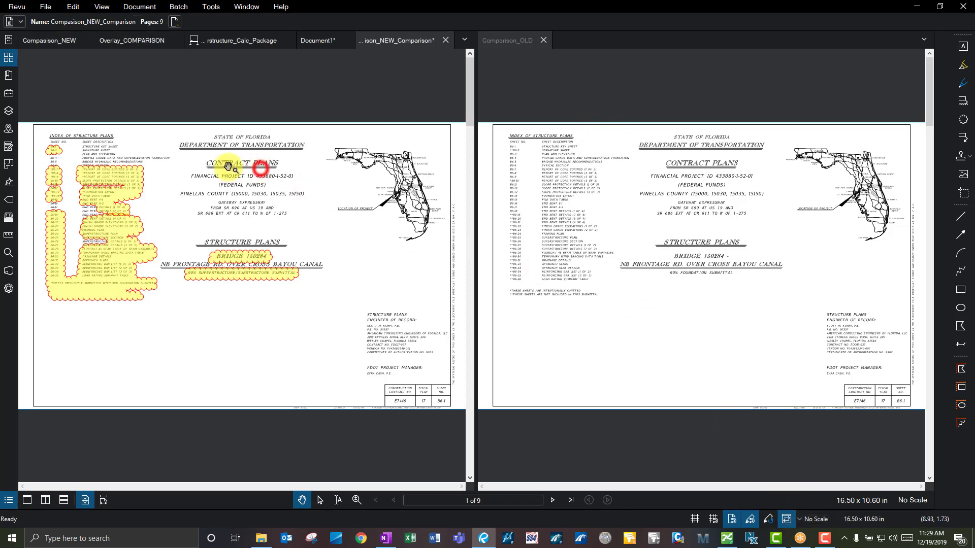
Examine the clouded differences on the cover sheet's index and the page 3 plan and elevation against the old set.
scroll(57, 148, "up", 5)
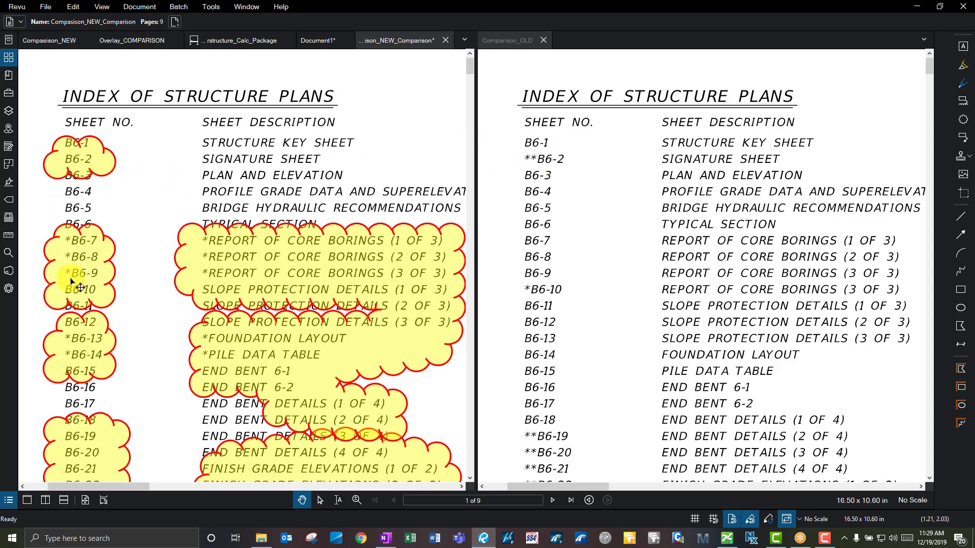
key("ctrl+9")
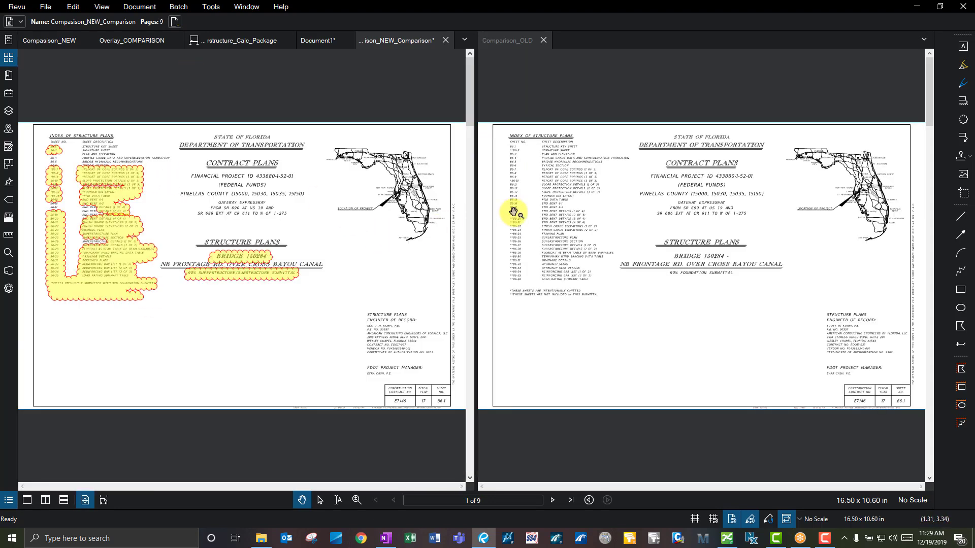
left_click(514, 212)
scroll(513, 213, "down", 2)
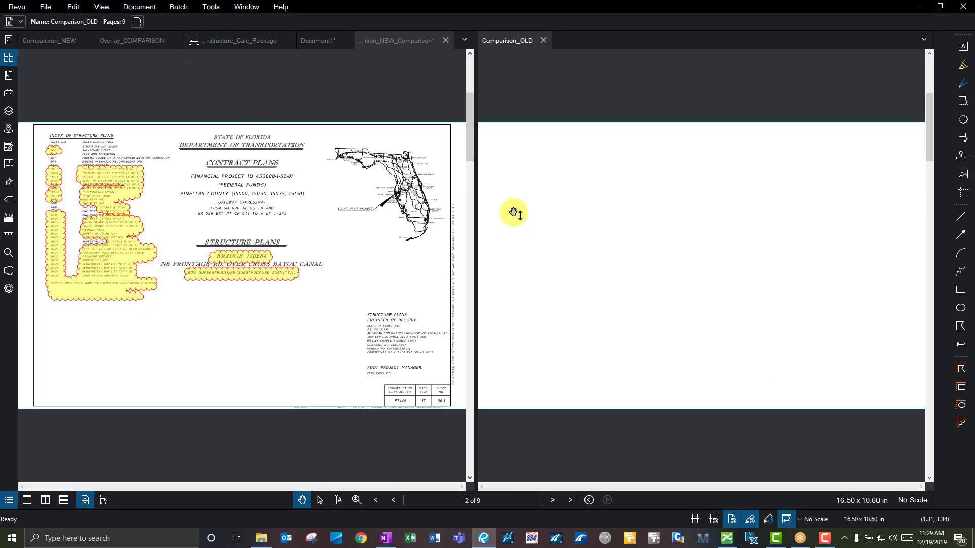
scroll(514, 213, "down", 2)
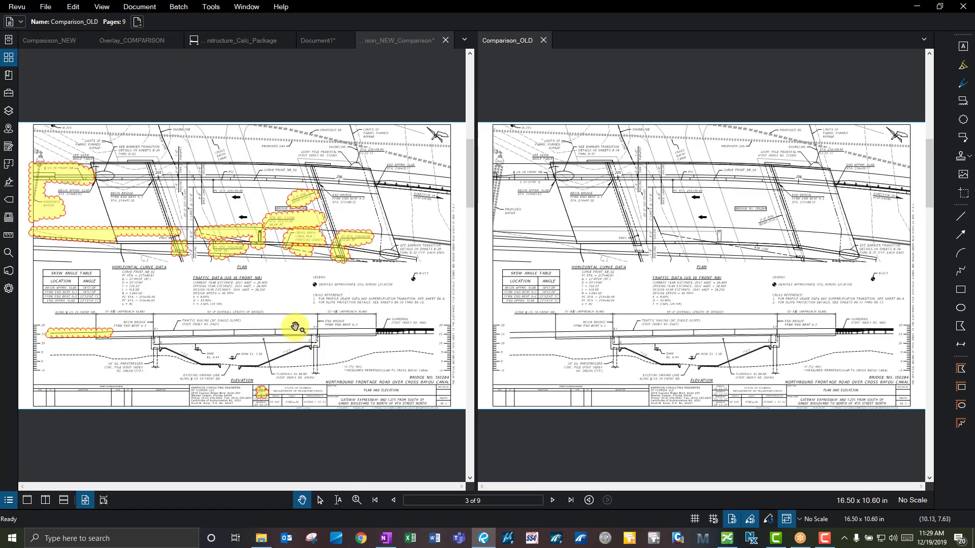
scroll(263, 399, "up", 2)
scroll(264, 398, "up", 3)
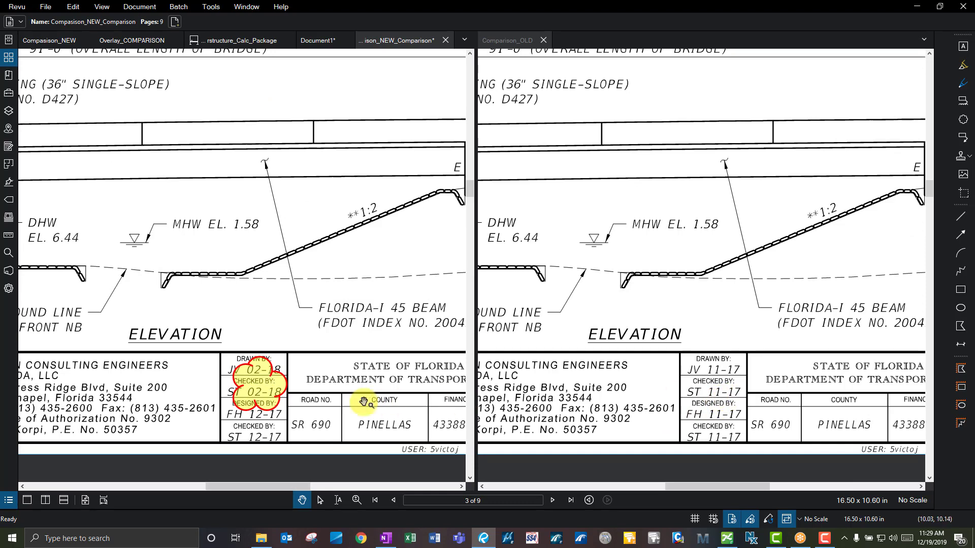
left_click(275, 269)
scroll(273, 245, "down", 3)
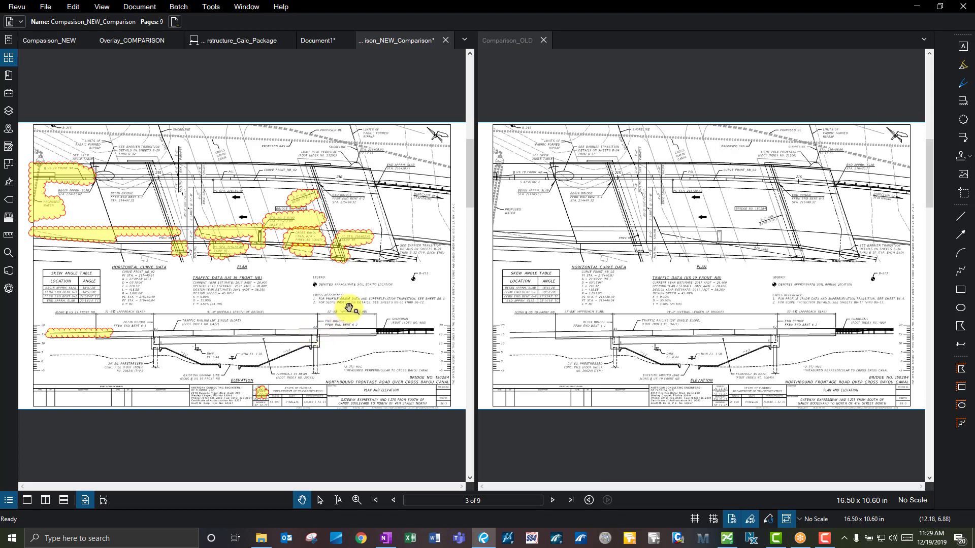
left_click(366, 326)
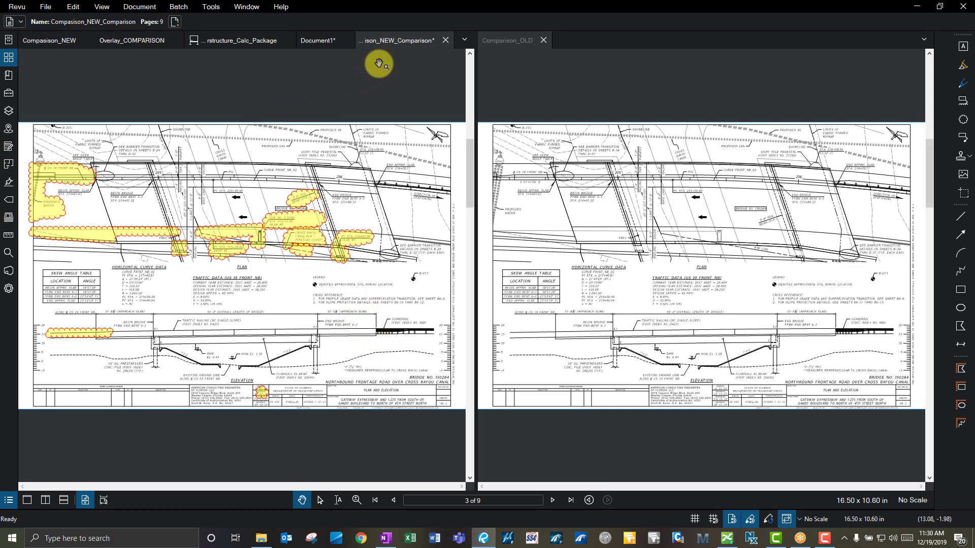
Close the comparison result without saving and return Comparison_OLD to a single view as the first open document.
left_click(445, 40)
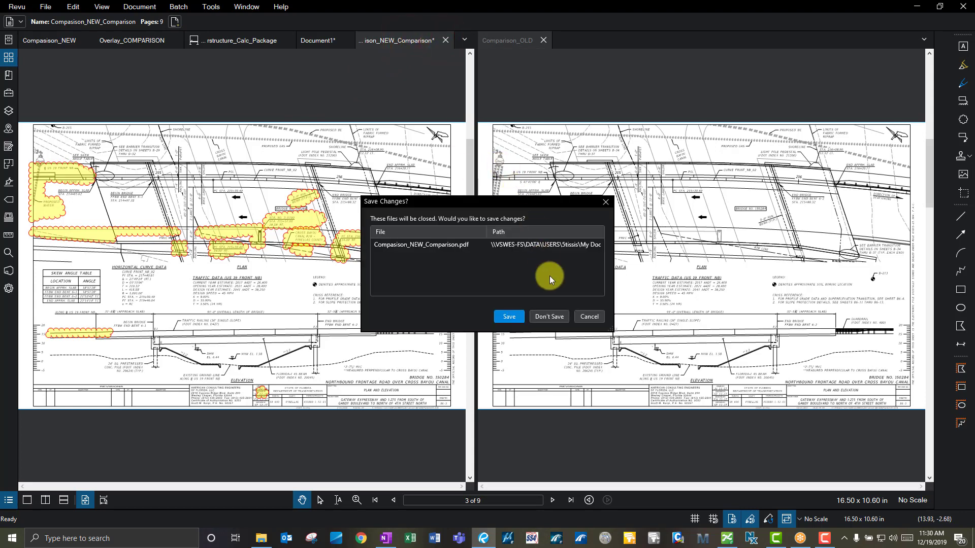
left_click(556, 314)
left_click_drag(511, 45, 31, 47)
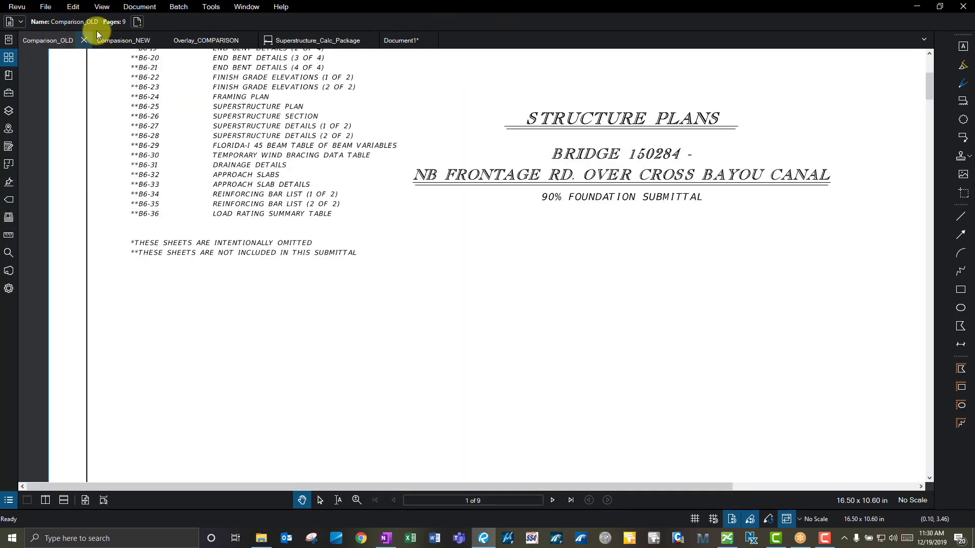
Start an Overlay Pages setup and set the red Comparison_OLD layer to use all pages (1 - 9).
left_click(139, 6)
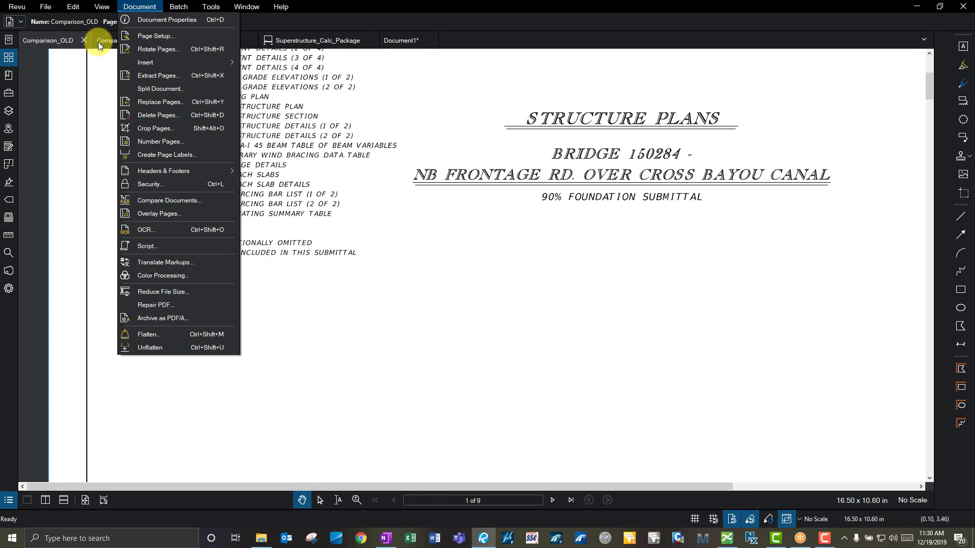
left_click(175, 215)
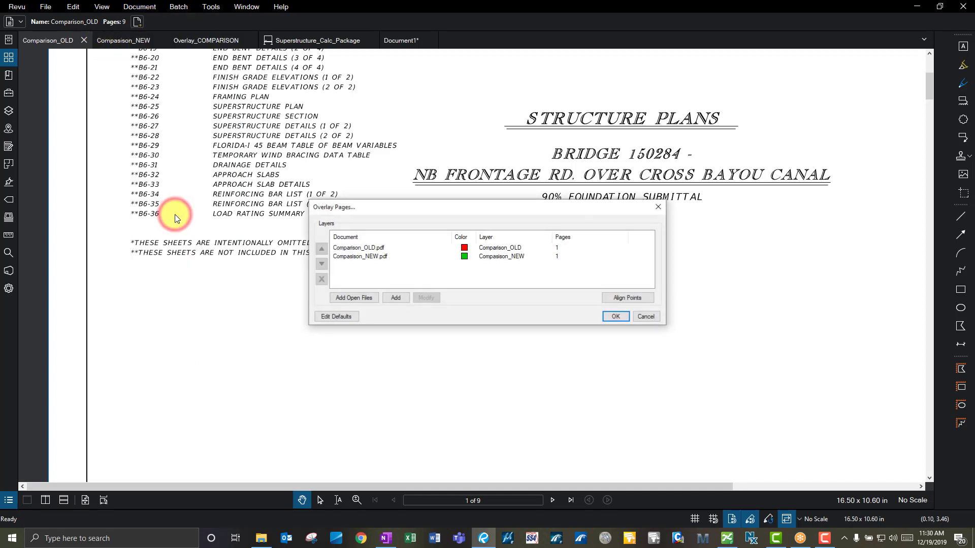
double_click(511, 249)
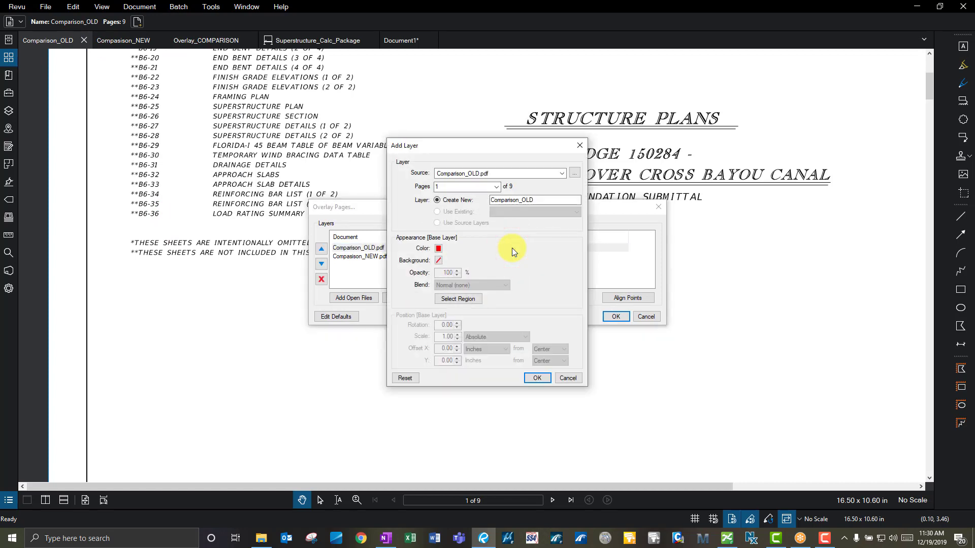
left_click(497, 186)
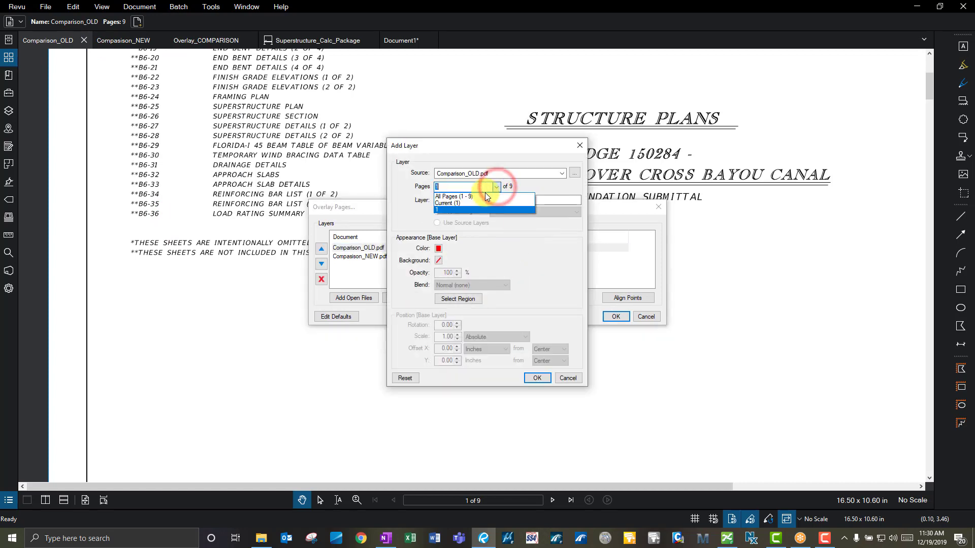
left_click(485, 196)
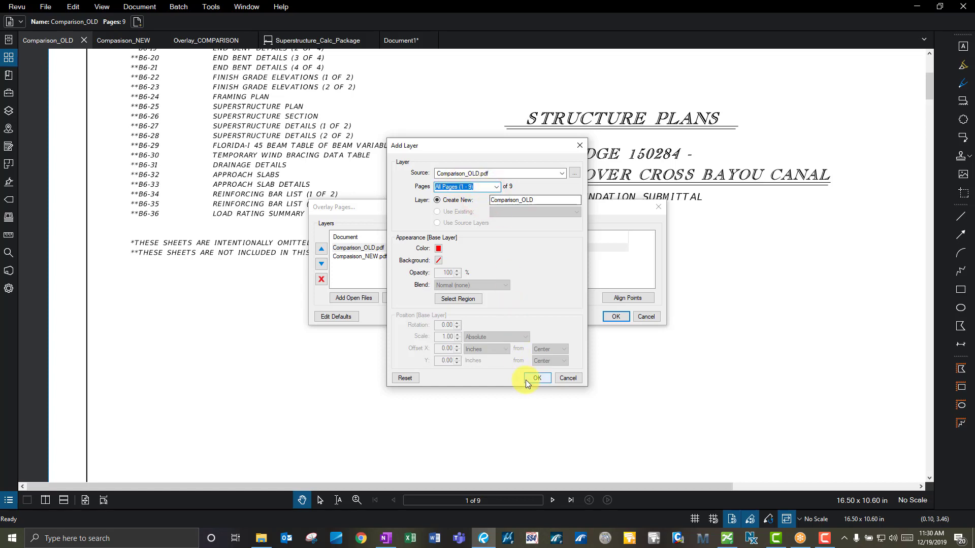
left_click(528, 379)
Set the green Compasison_NEW layer to all pages (1 - 9) and generate the overlay.
double_click(482, 257)
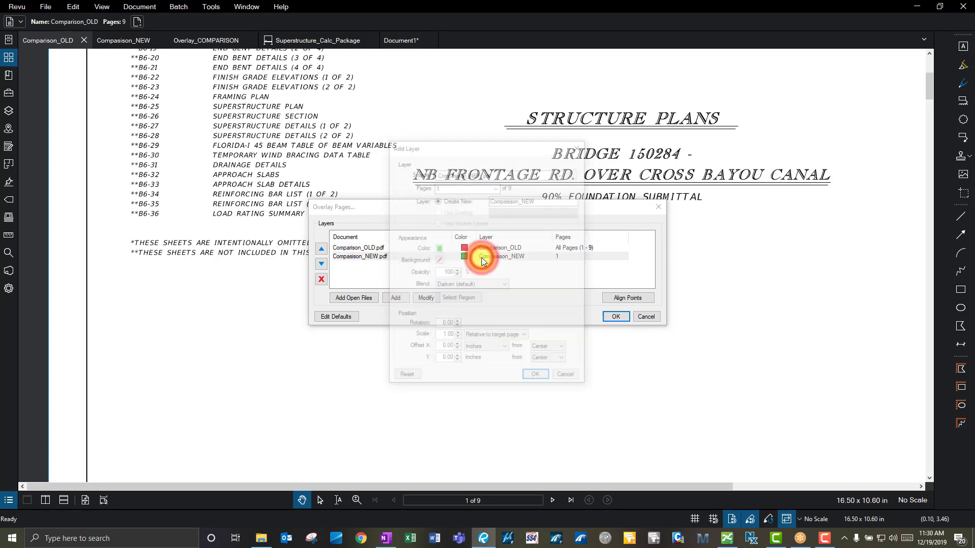
left_click(496, 186)
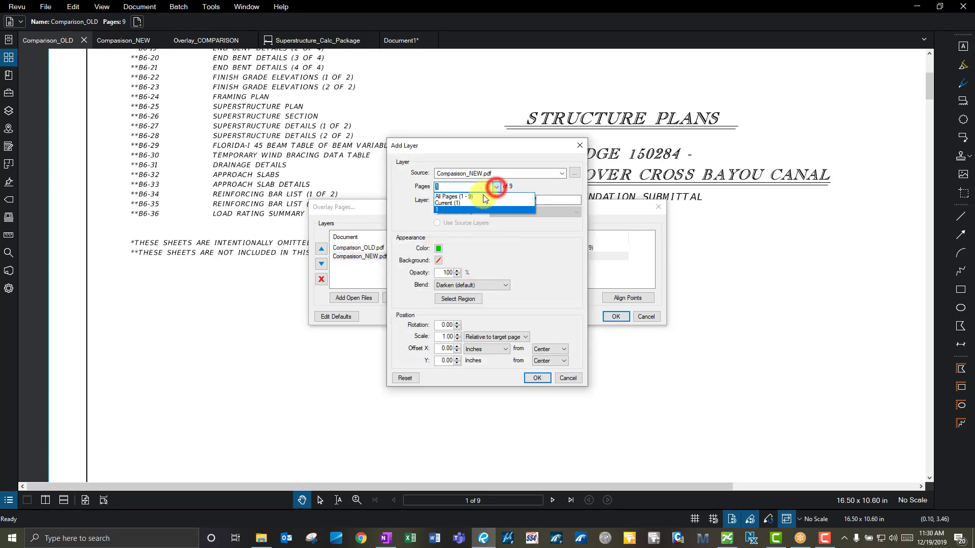
left_click(483, 197)
left_click(538, 378)
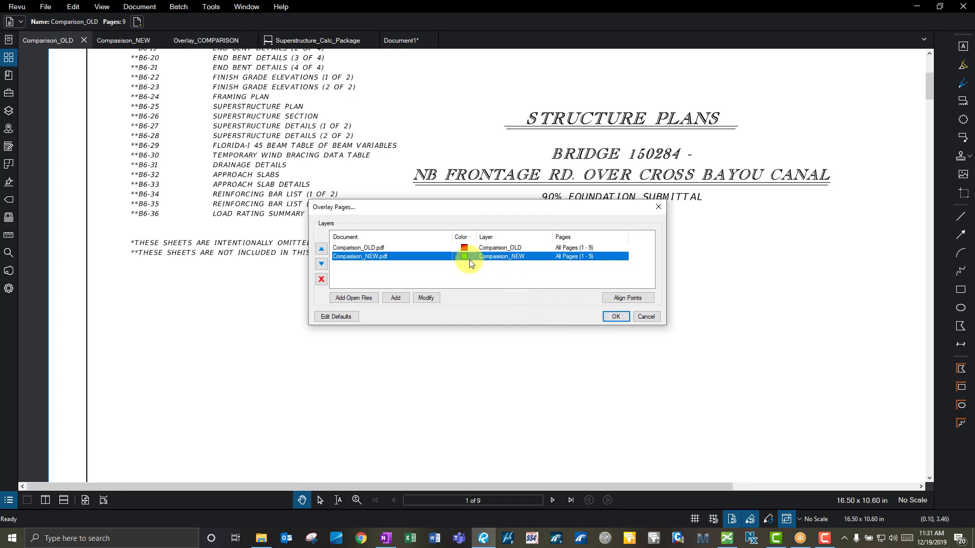
left_click(615, 317)
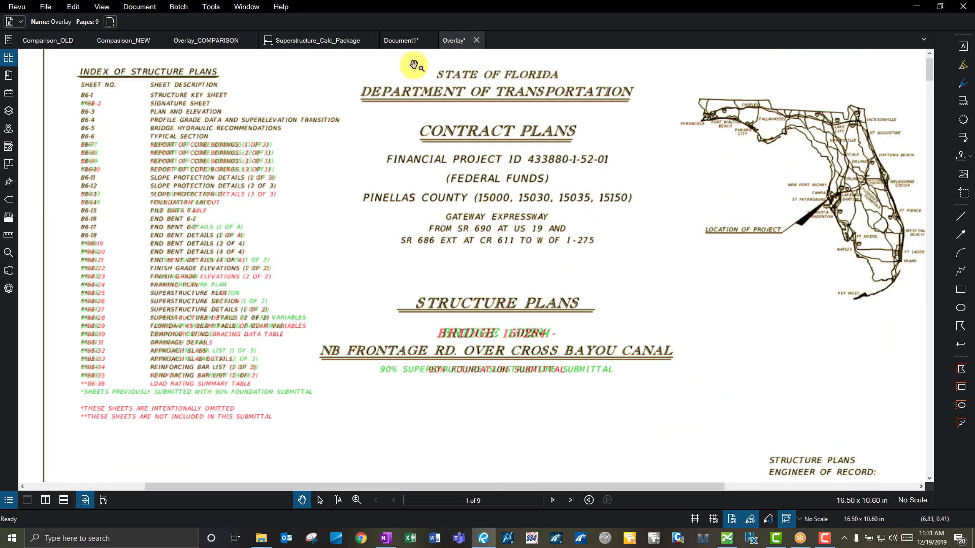
Examine the red and green differences in the cover sheet's title text and index of structure plans.
scroll(414, 69, "up", 3)
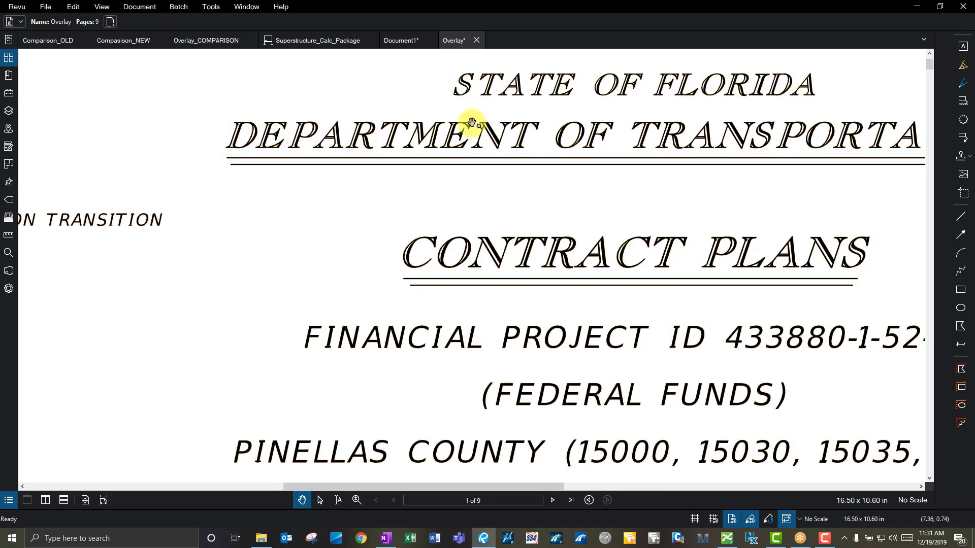
left_click_drag(473, 124, 402, 202)
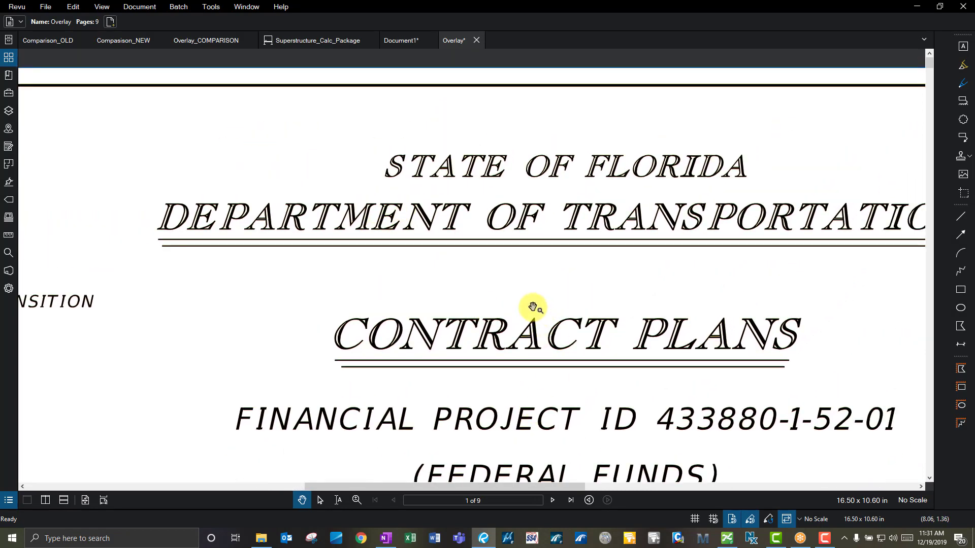
left_click_drag(320, 249, 648, 228)
left_click_drag(224, 237, 524, 215)
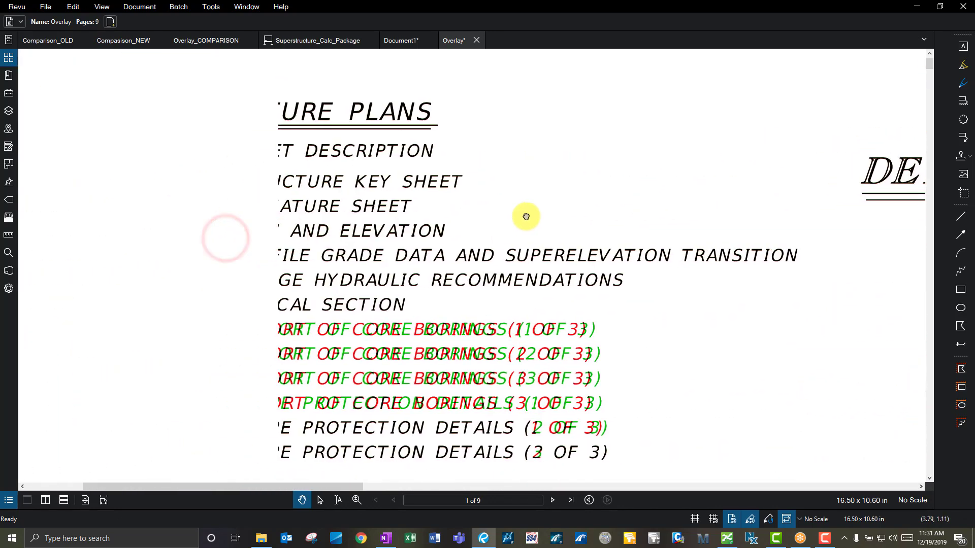
left_click_drag(299, 220, 507, 217)
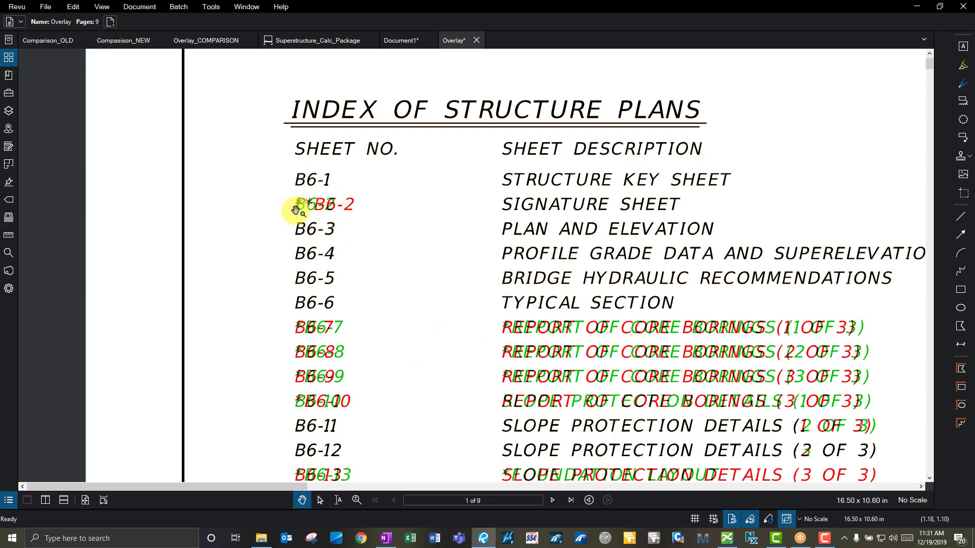
In the overlay's layer list, hide and reshow Compasison_NEW, and do the same with Comparison_OLD to view each version alone.
left_click(10, 111)
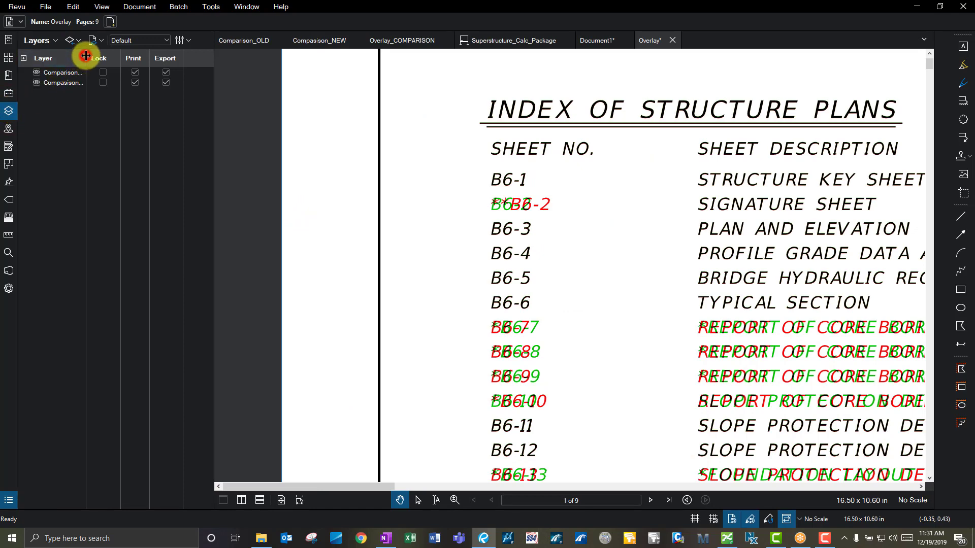
left_click_drag(86, 57, 104, 57)
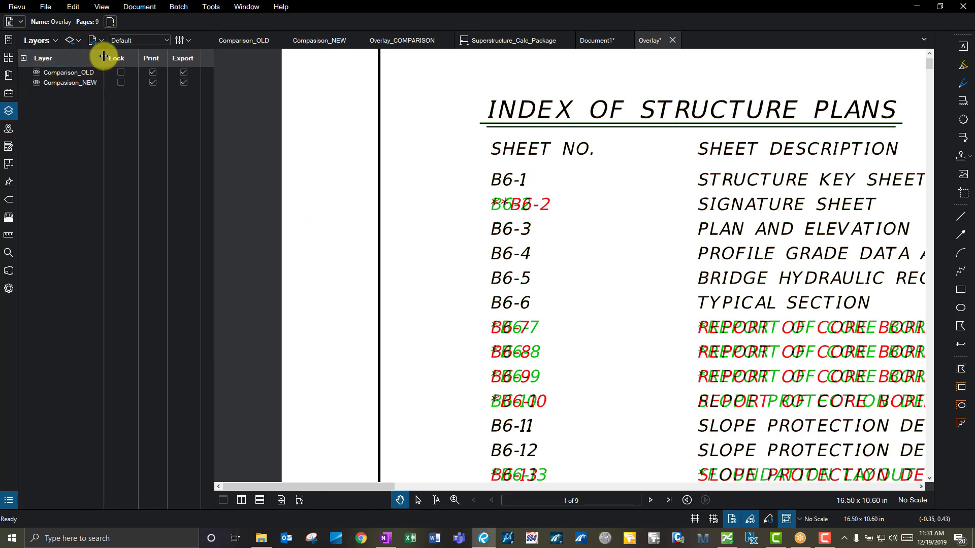
left_click(37, 82)
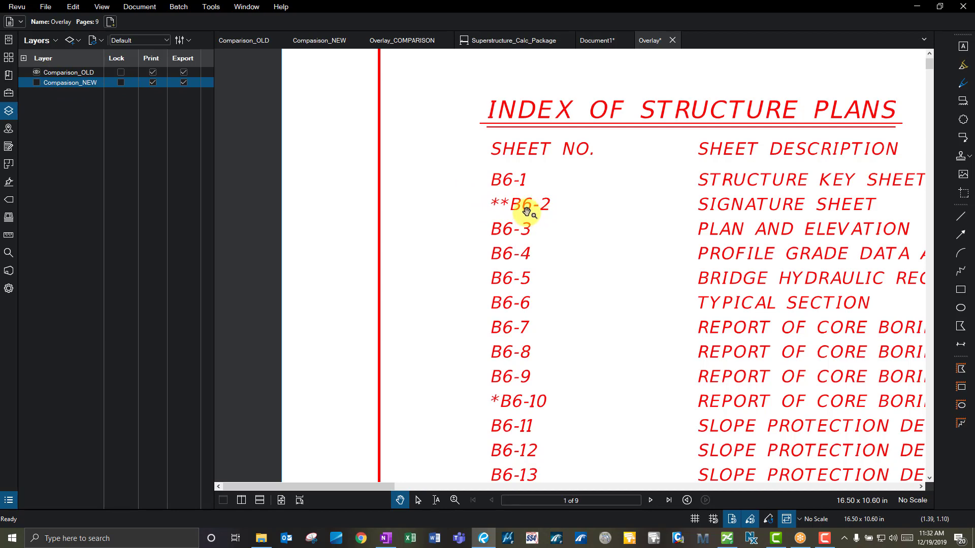
left_click(37, 81)
left_click(37, 73)
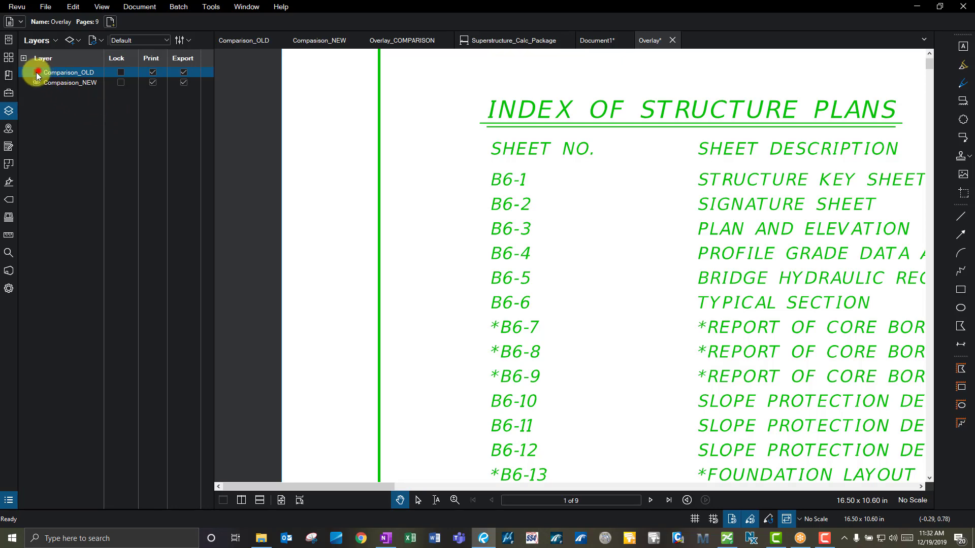
left_click(36, 72)
Fit the whole page in view and browse the overlay to page 3, then back to the signature sheet on page 2.
key("ctrl+0")
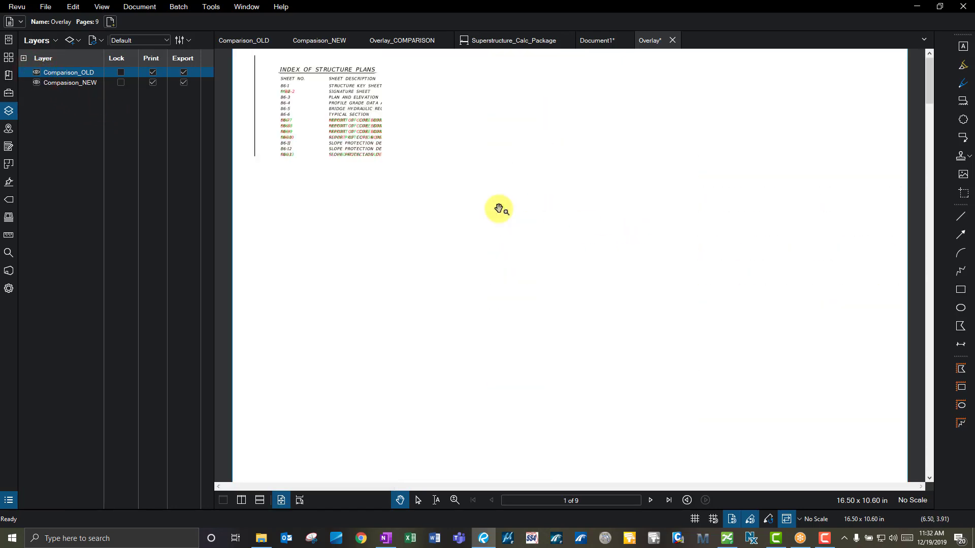
left_click(650, 500)
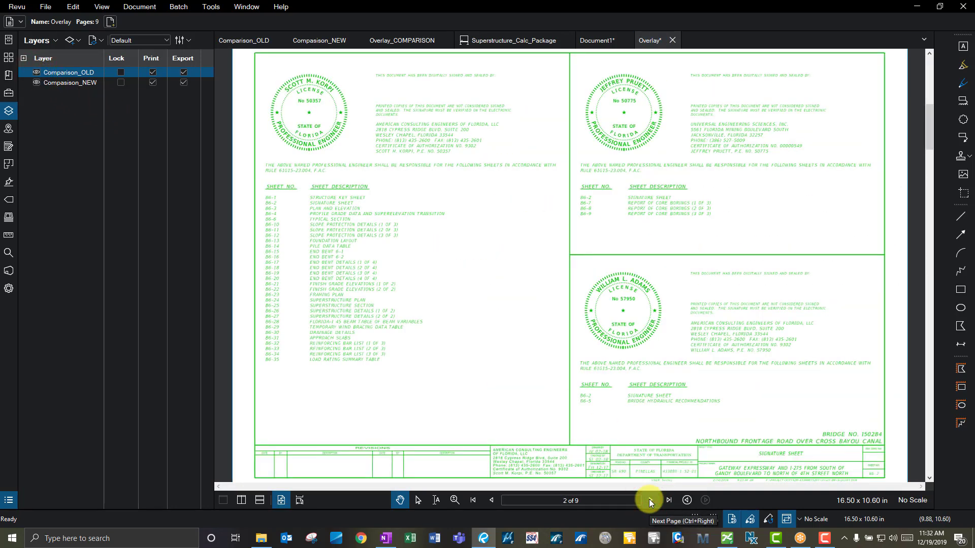
left_click(651, 502)
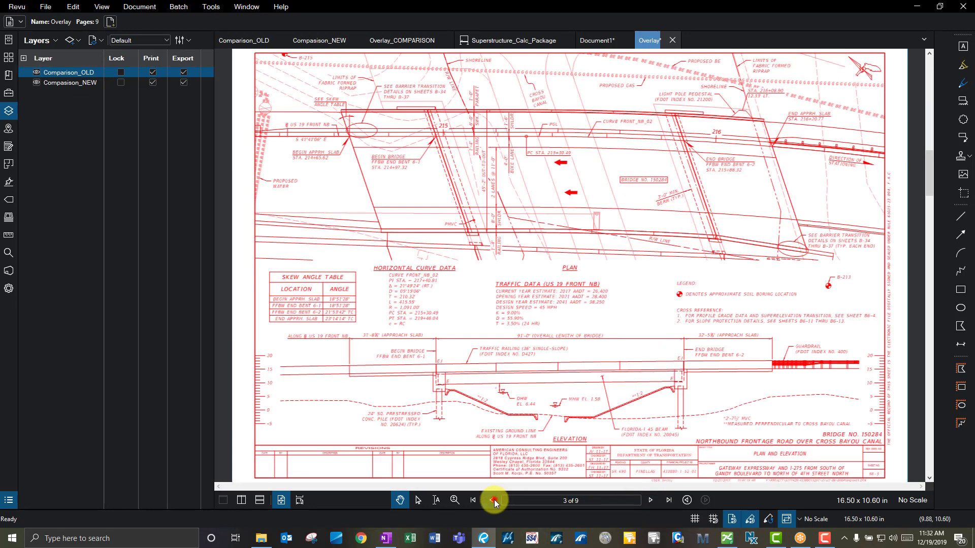
left_click(493, 501)
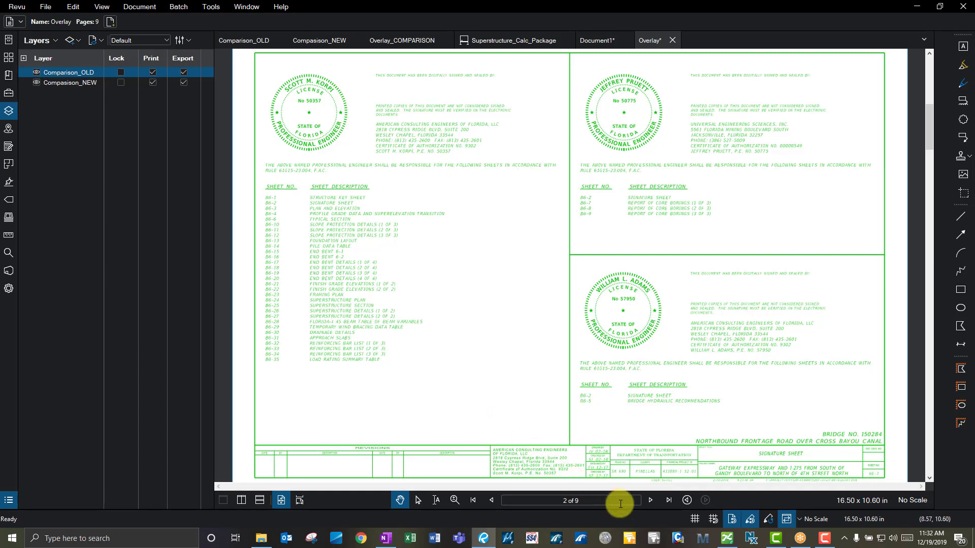
Go to the plan and elevation sheet on page 3 and examine the red and green line differences near the begin approach slab.
left_click(649, 501)
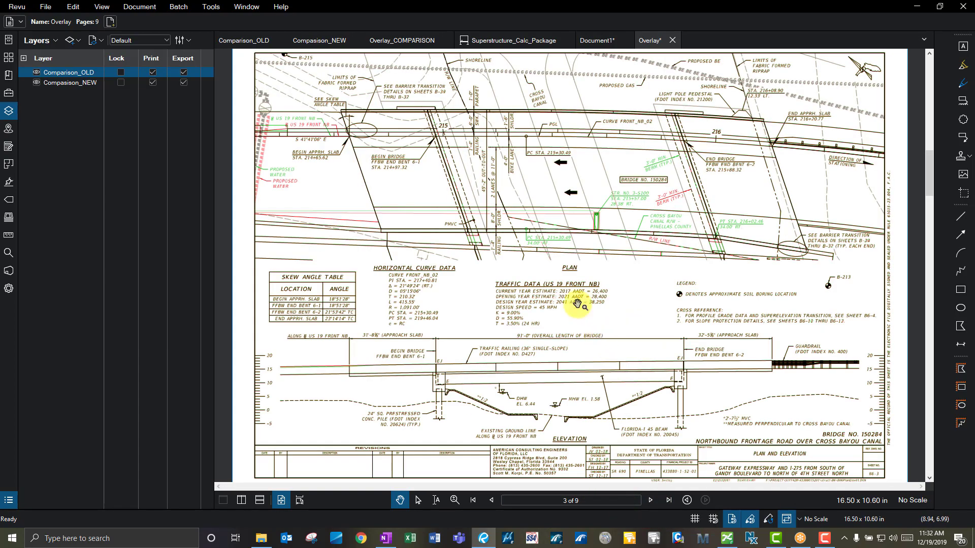
scroll(364, 158, "up", 5)
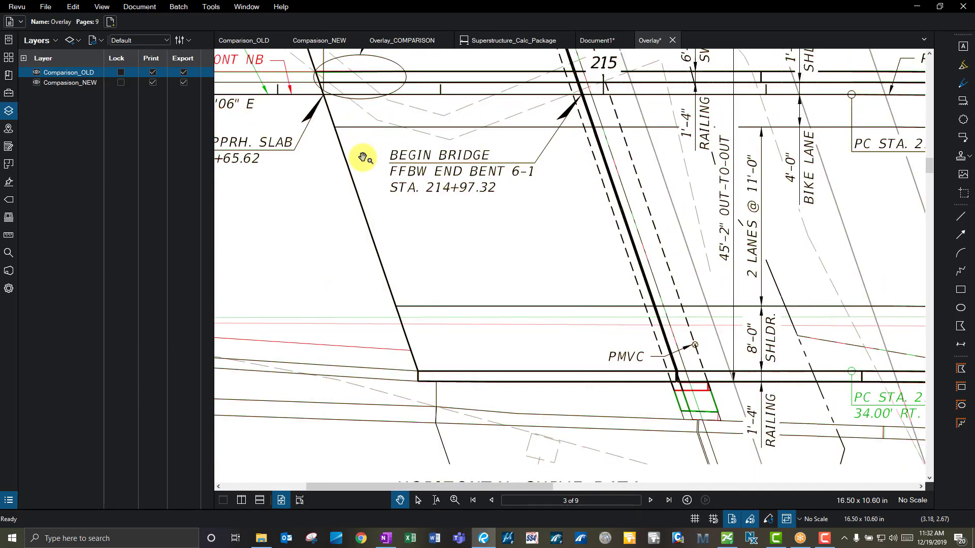
scroll(342, 370, "up", 5)
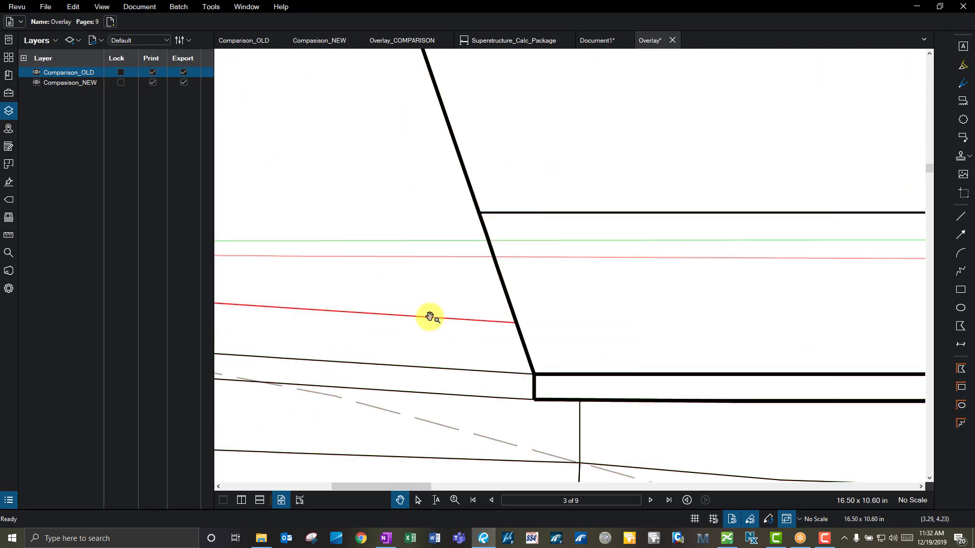
left_click_drag(296, 310, 428, 328)
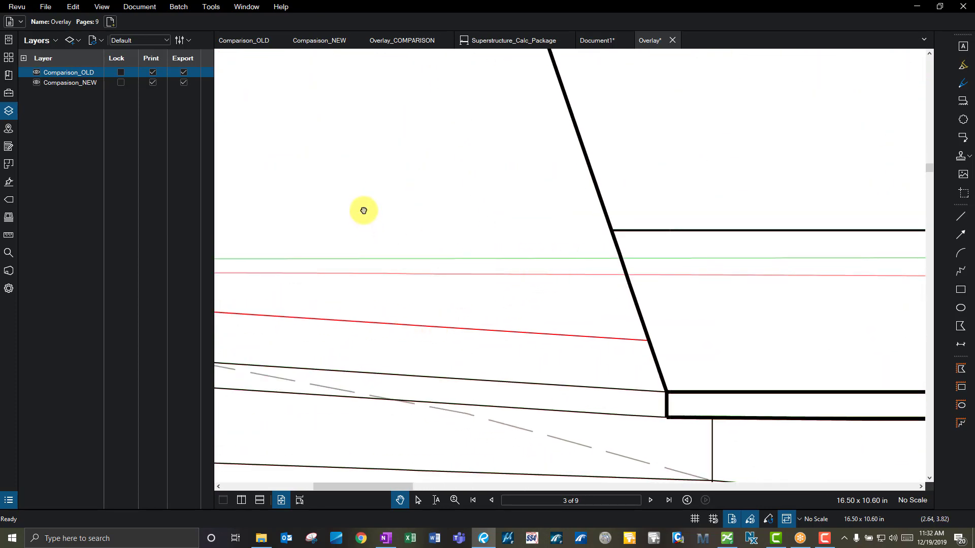
scroll(364, 211, "down", 8)
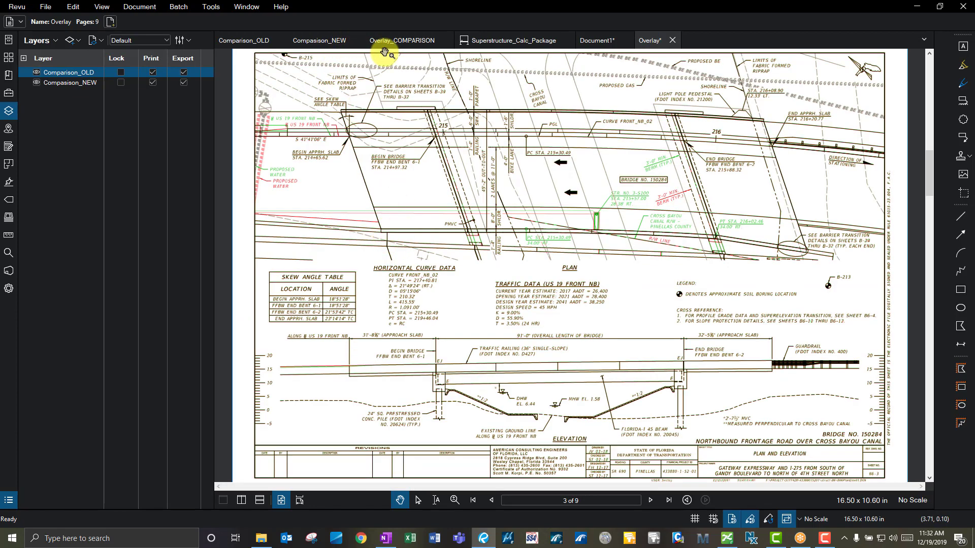
Switch to the Overlay_COMPARISON document and examine the clouded alternate bent end callout beside Section A-A.
left_click(412, 42)
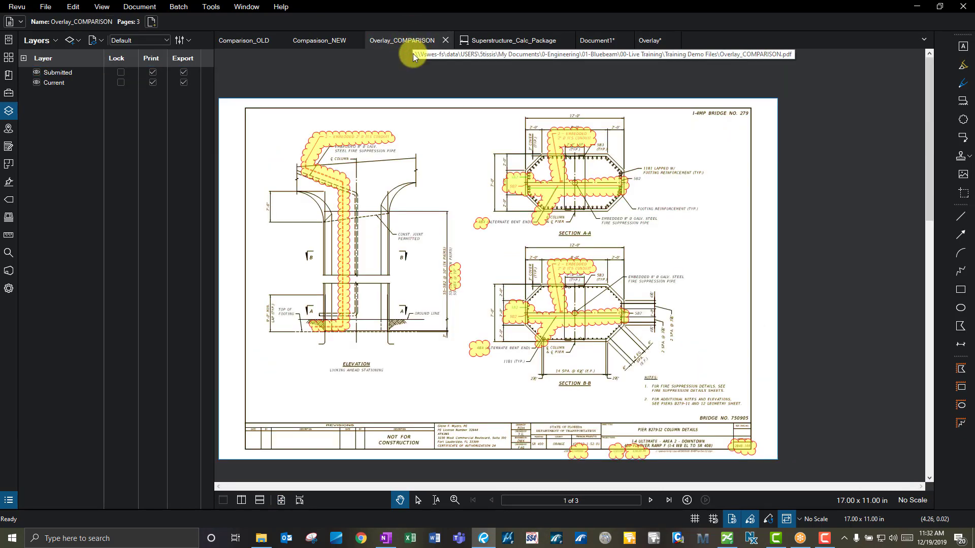
left_click(426, 111)
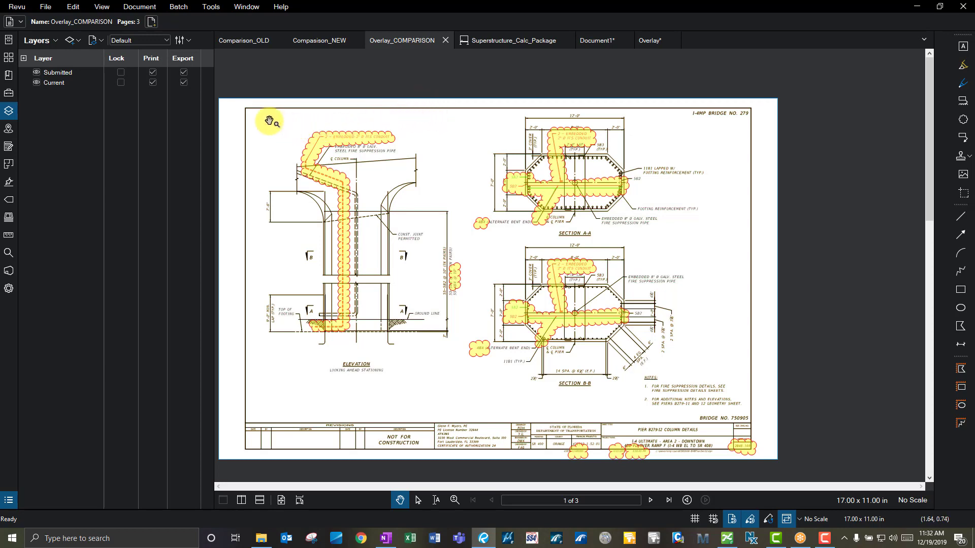
scroll(269, 120, "up", 2)
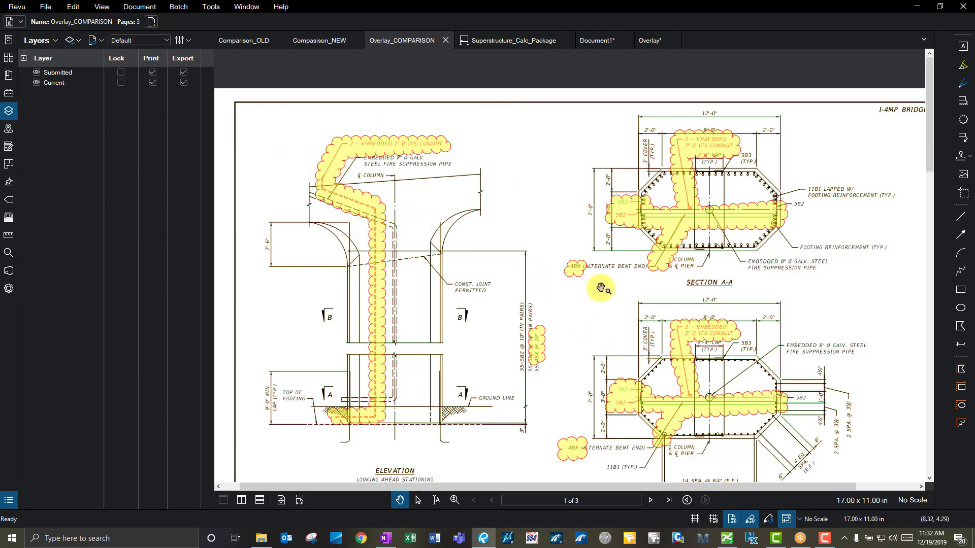
scroll(579, 269, "up", 5)
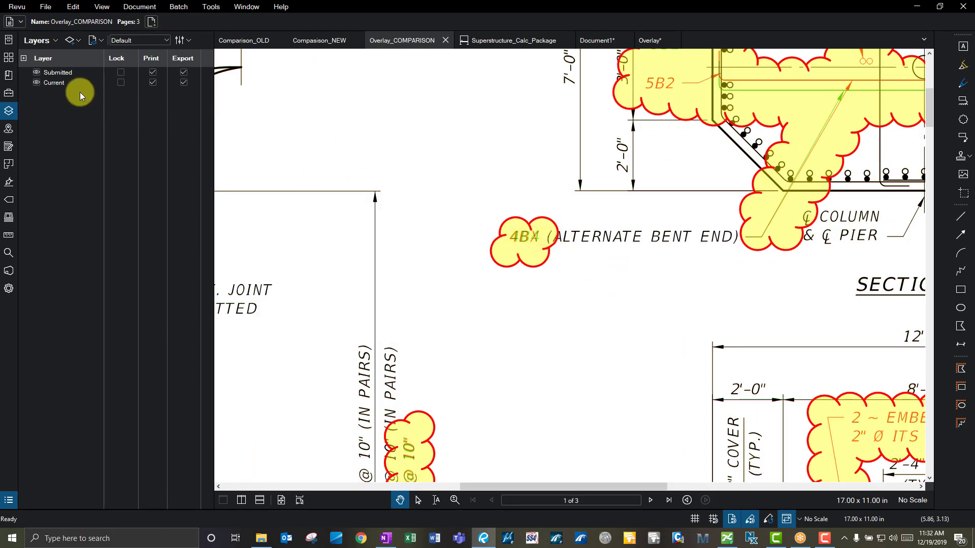
Hide and reshow the Current layer, do the same with the Submitted layer, and fit the whole page in view.
left_click(36, 83)
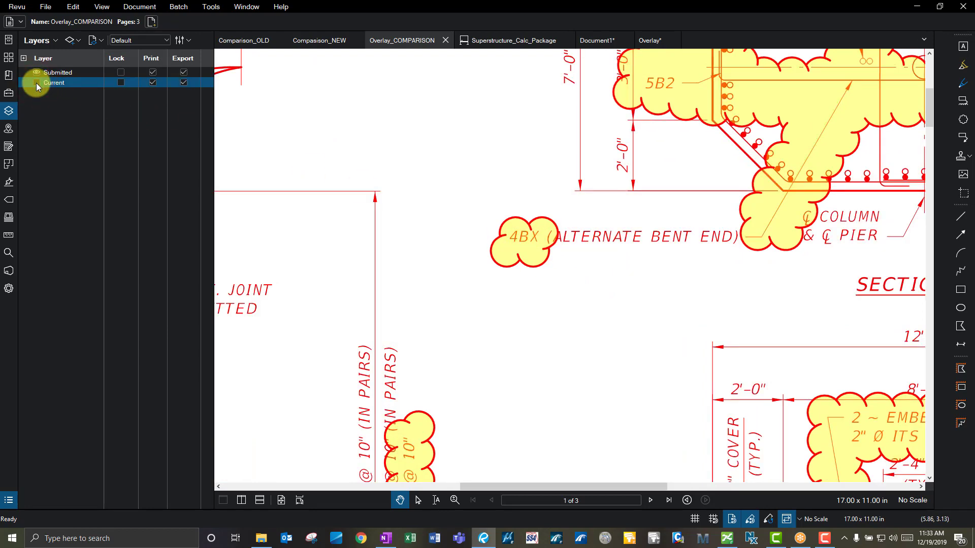
left_click(36, 83)
left_click(36, 72)
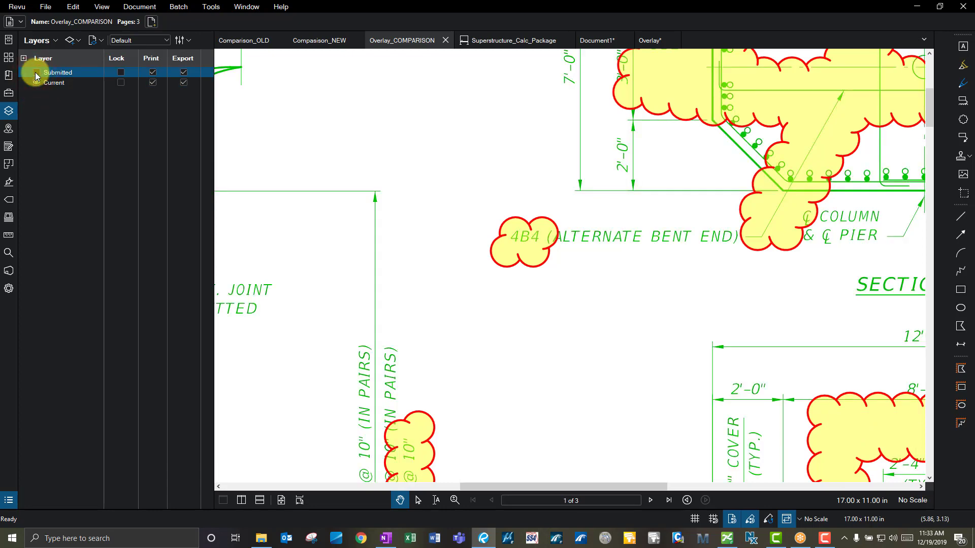
left_click(35, 72)
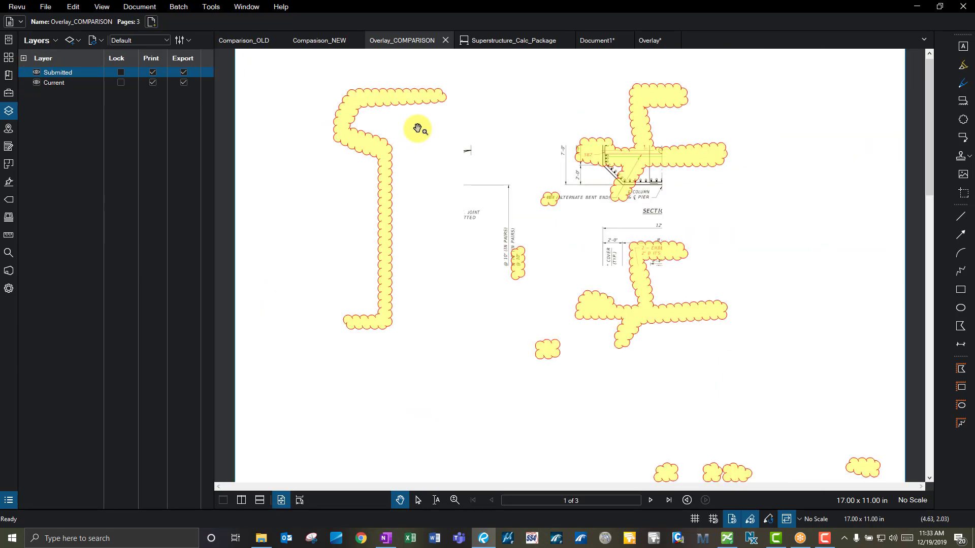
key("ctrl+0")
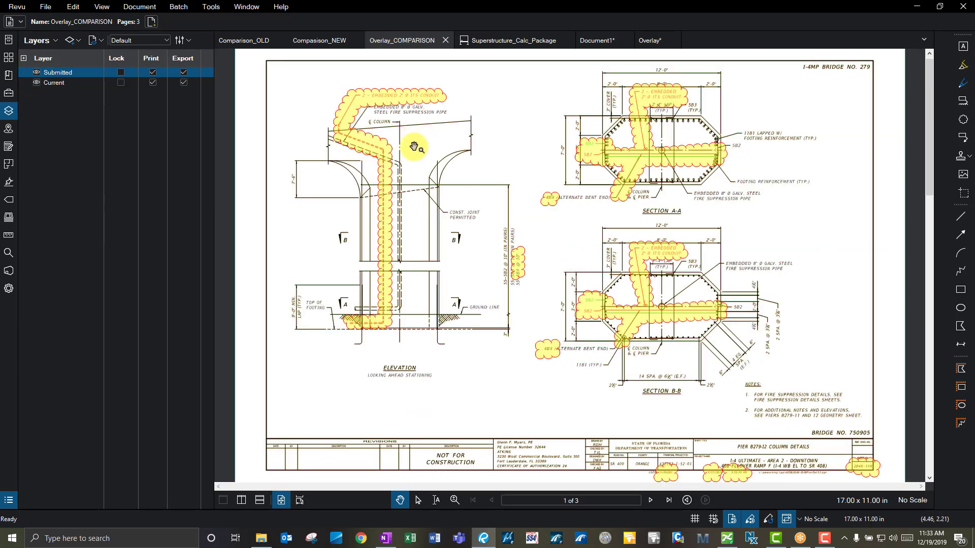
Review the Reduce File Size settings and file-adding choices for Overlay_COMPARISON.pdf, and close them without saving.
left_click(147, 7)
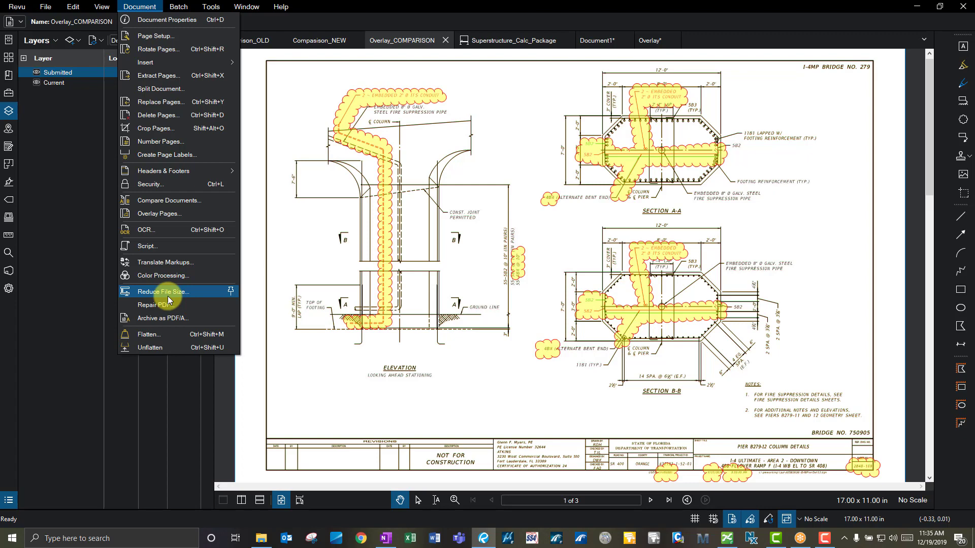
left_click(162, 292)
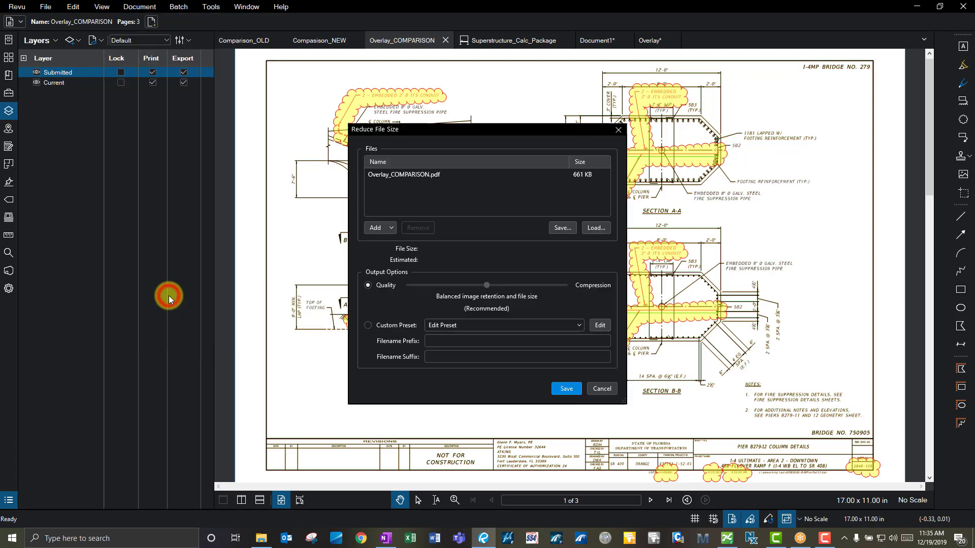
left_click(392, 228)
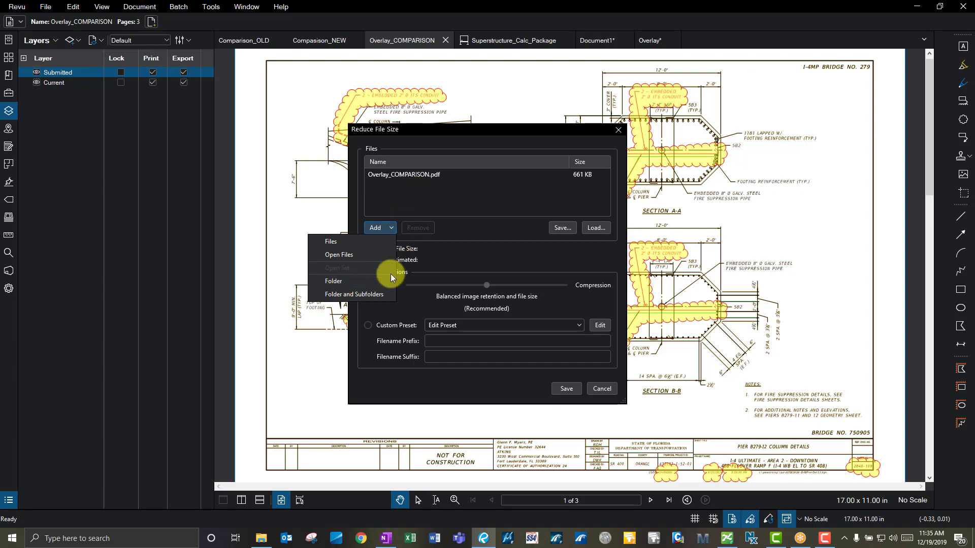
left_click(489, 126)
left_click_drag(492, 130, 496, 115)
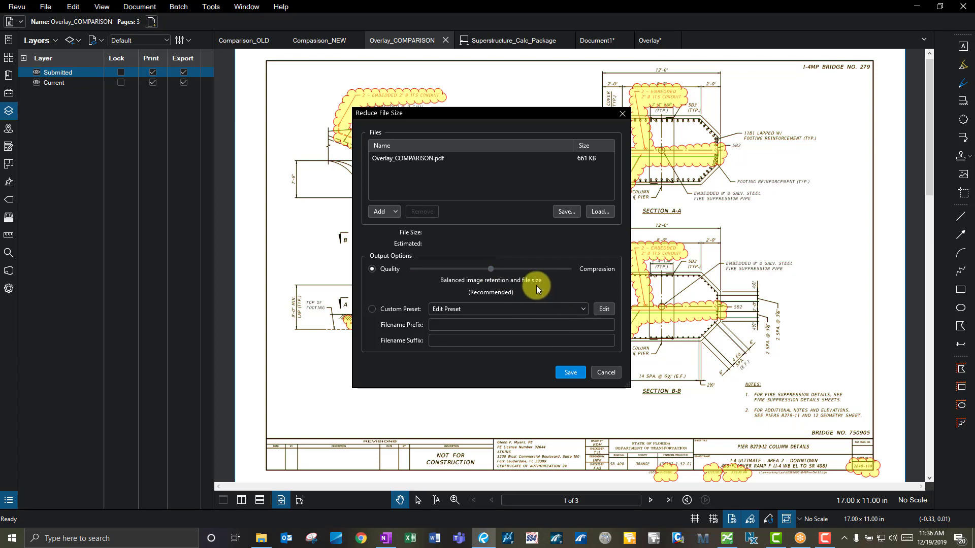
left_click(606, 373)
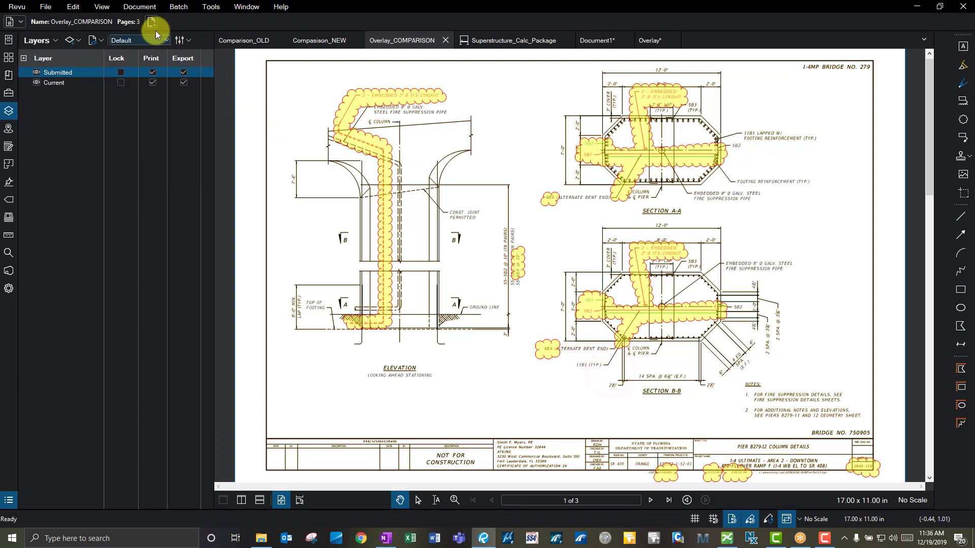
left_click(139, 7)
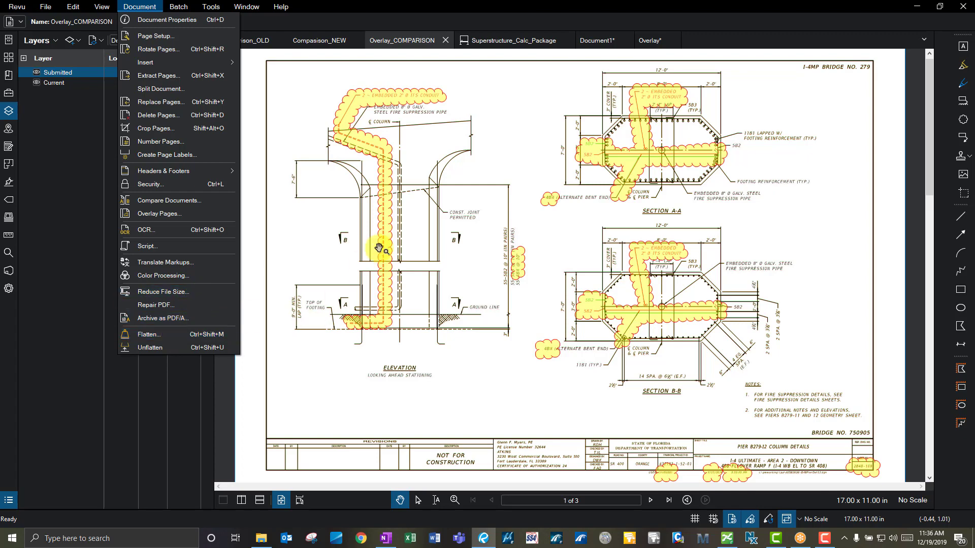
left_click(387, 265)
left_click(641, 299)
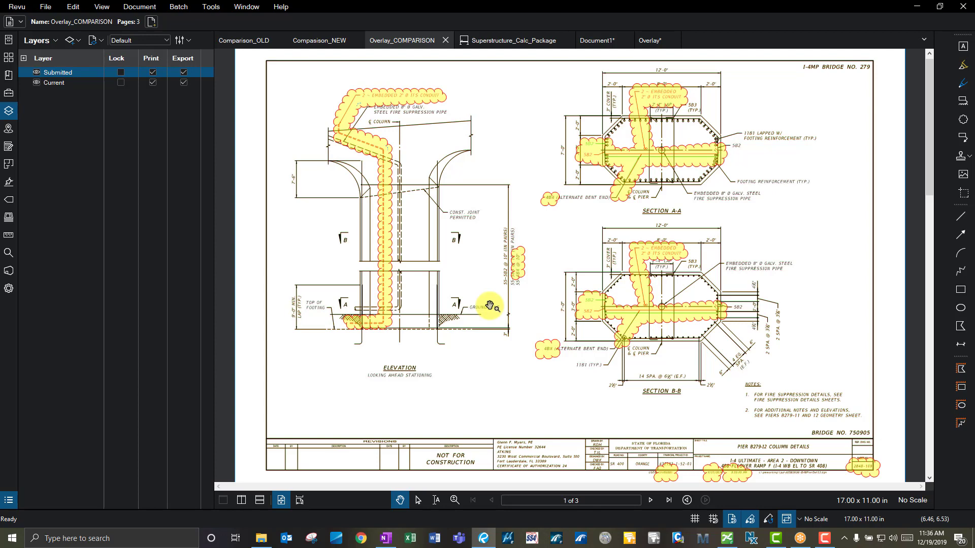
Flatten all markups on all pages (1 - 3) of Overlay_COMPARISON.pdf with markup recovery allowed.
left_click(138, 7)
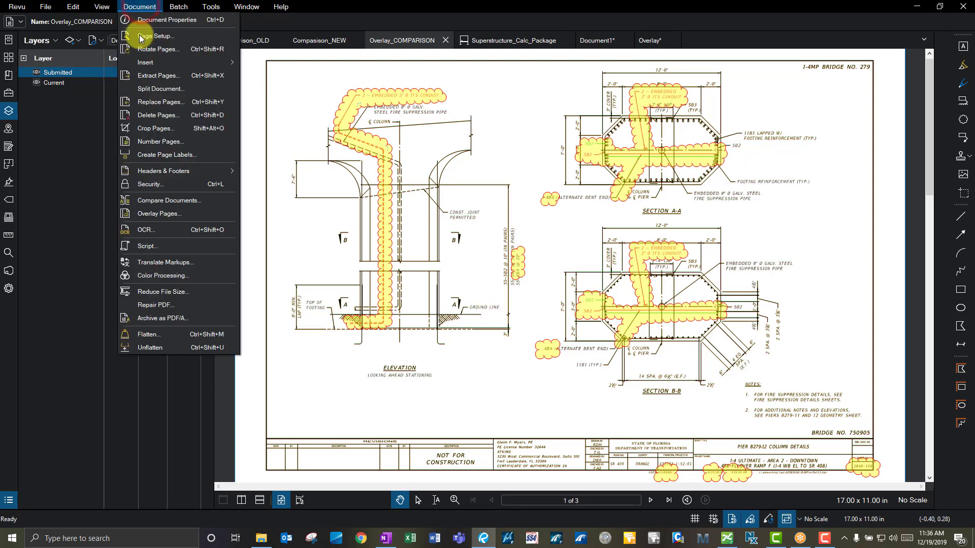
left_click(161, 339)
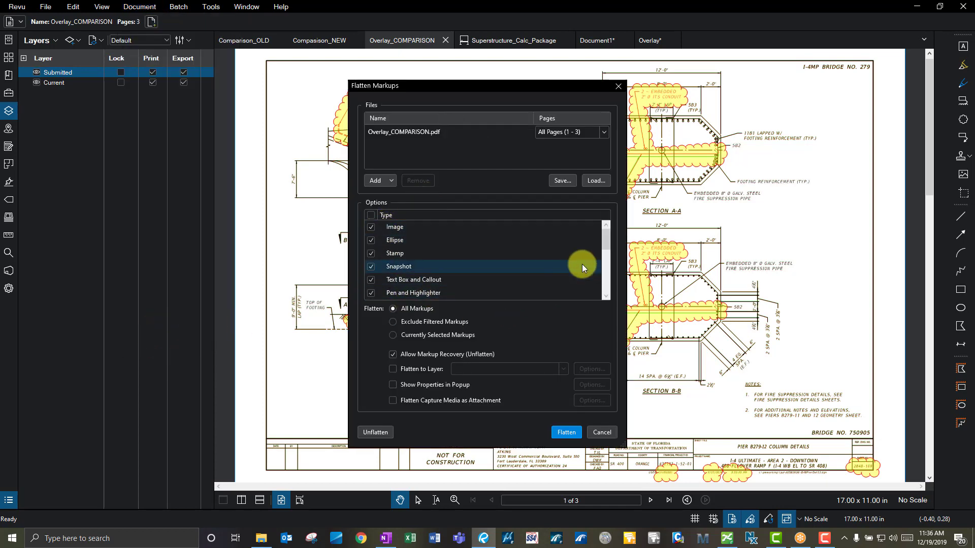
left_click_drag(604, 243, 596, 284)
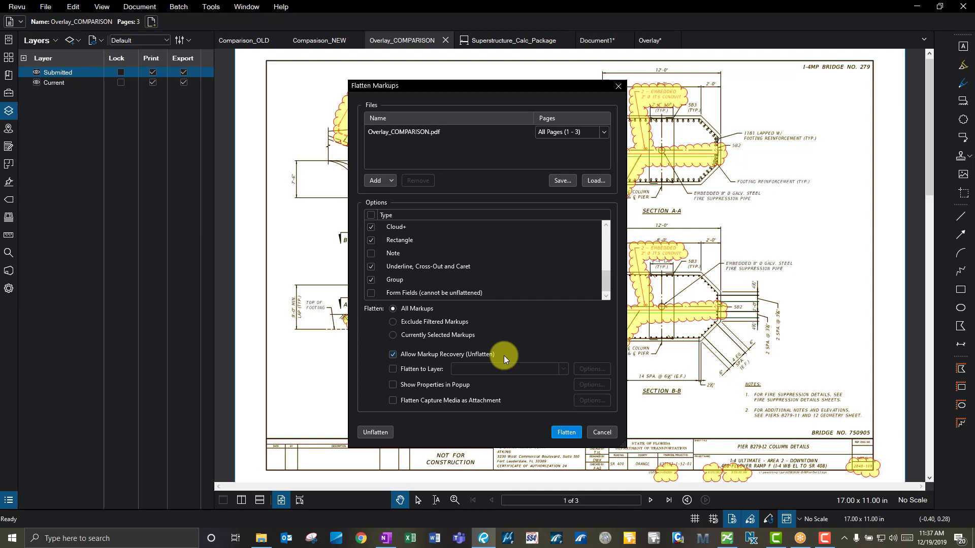
left_click(567, 433)
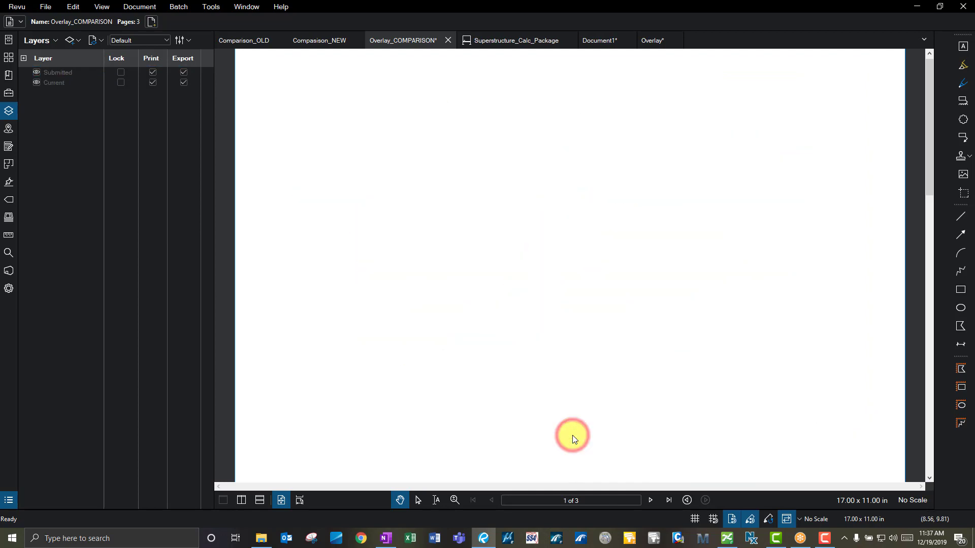
Test whether the revision clouds on page 1 can still be selected, and check the Markups List for remaining entries.
left_click(381, 106)
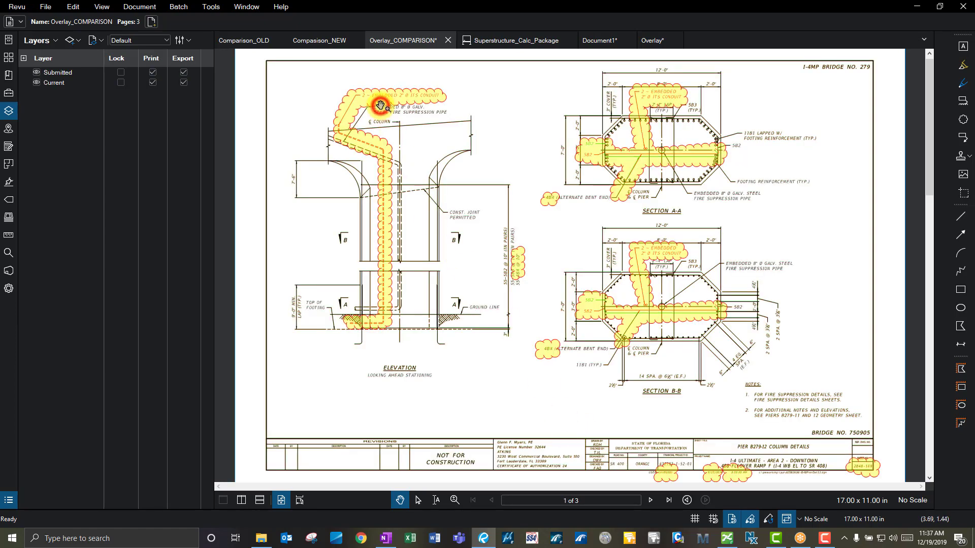
left_click(396, 93)
left_click(348, 90)
left_click(352, 138)
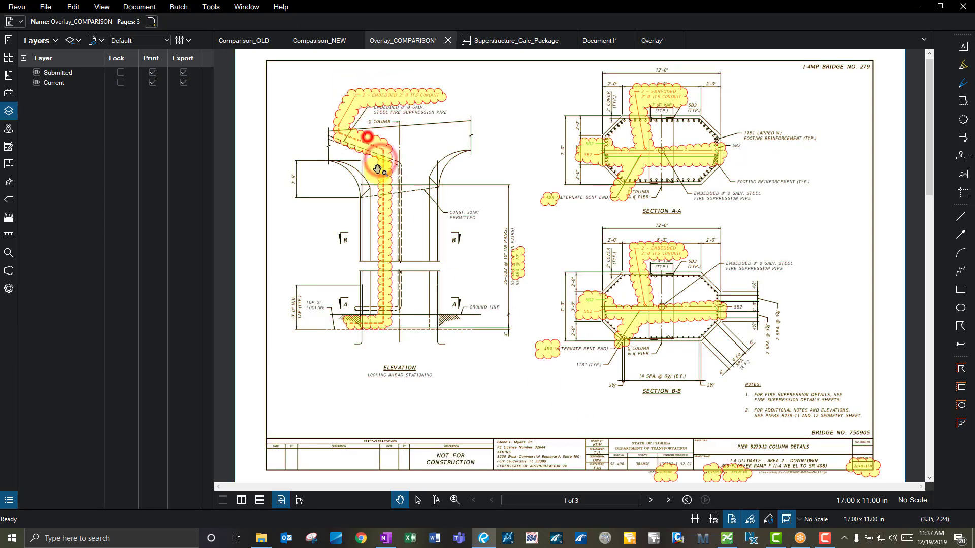
left_click(456, 509)
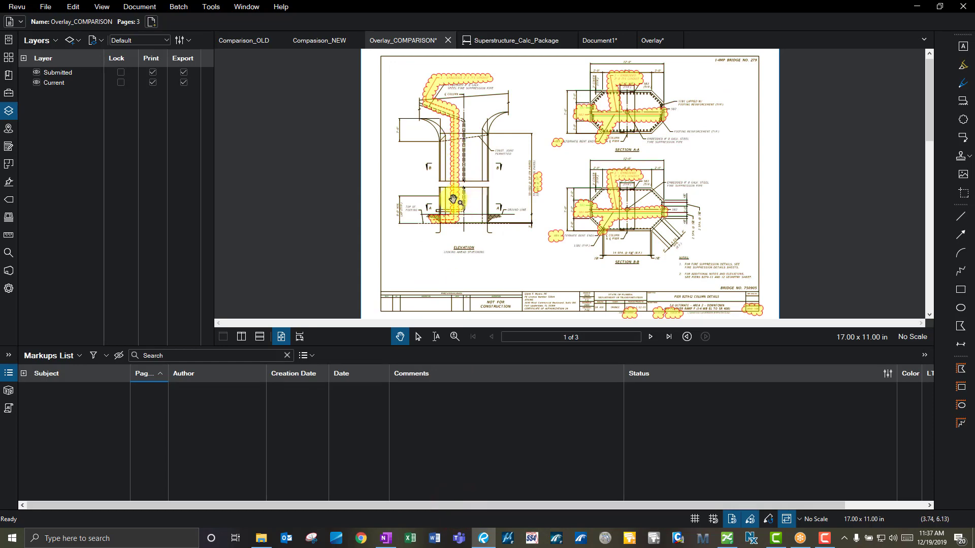
left_click(497, 343)
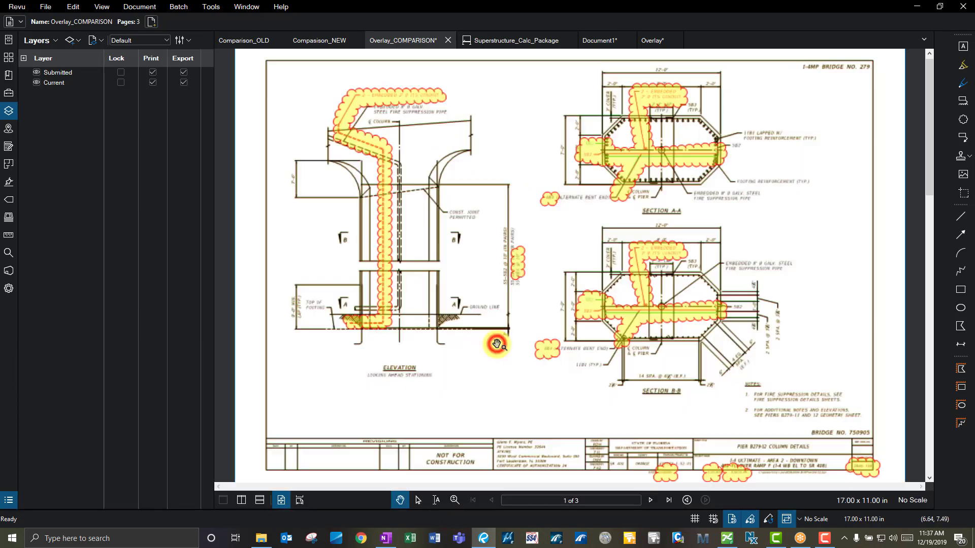
left_click(517, 135)
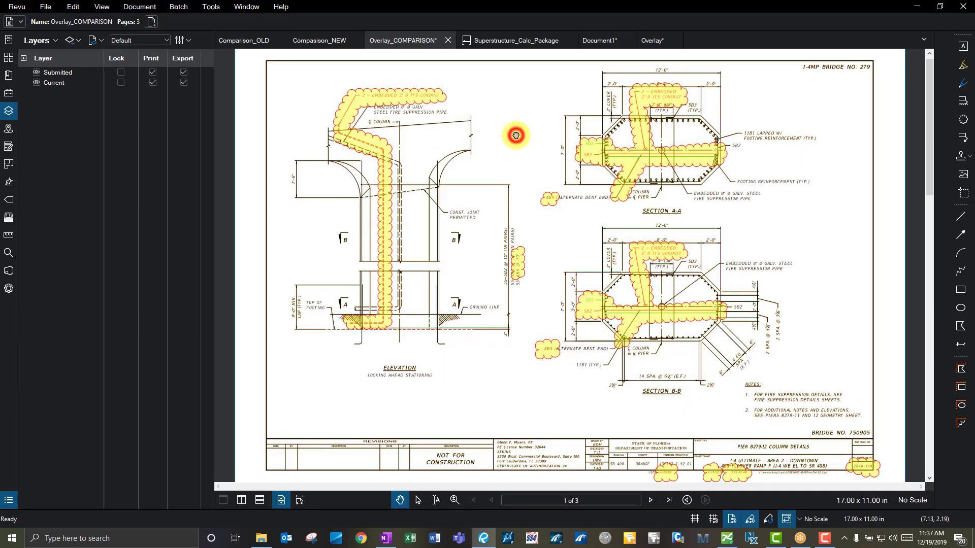
Review the document and batch commands, open the Reduce File Size settings again, and close them without saving.
left_click(152, 9)
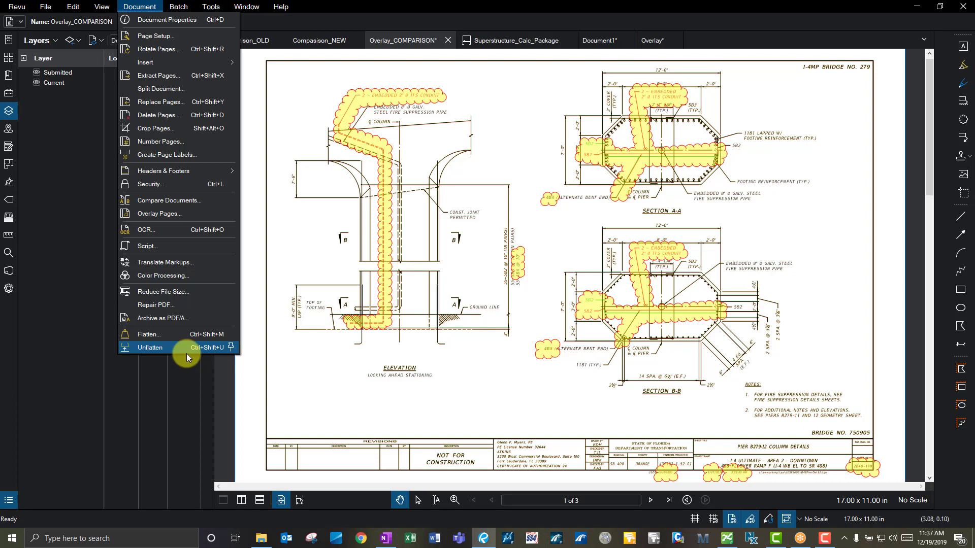
left_click(181, 7)
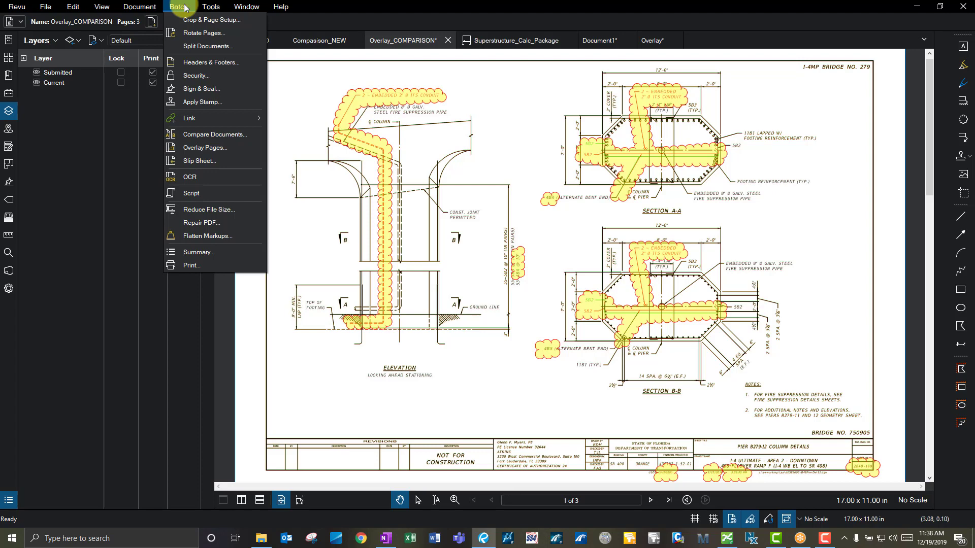
mouse_move(139, 7)
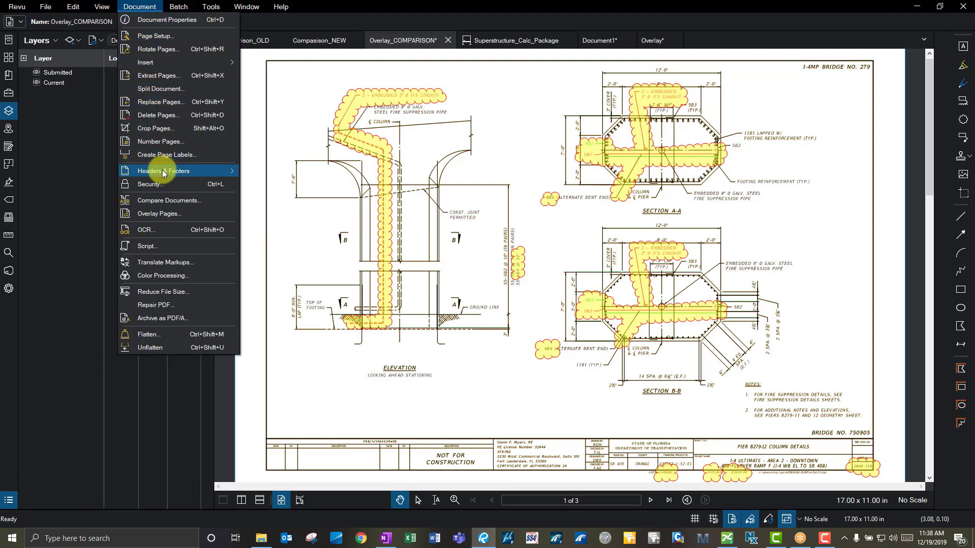
left_click(163, 291)
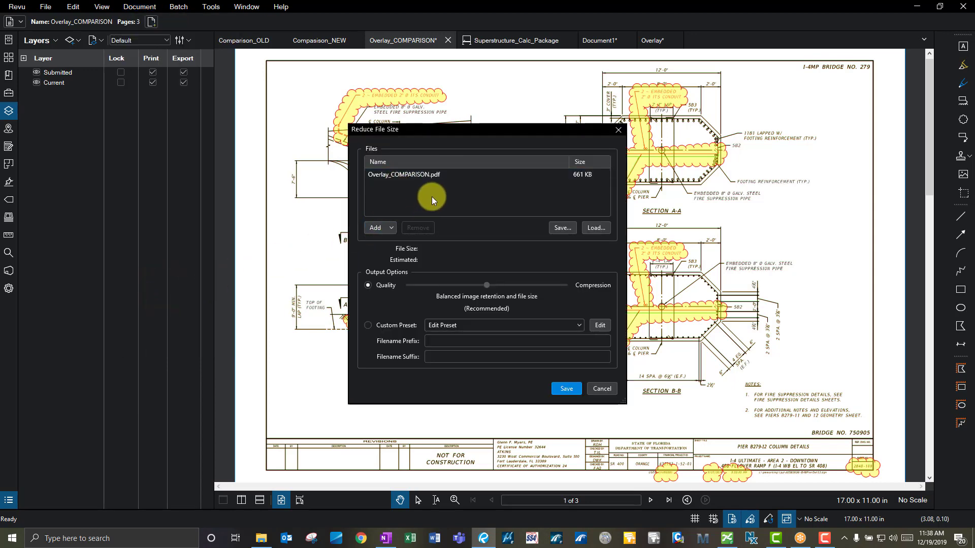
left_click(603, 389)
Review the batch Apply Stamp settings for Overlay_COMPARISON.pdf, and close them without applying a stamp.
left_click(178, 7)
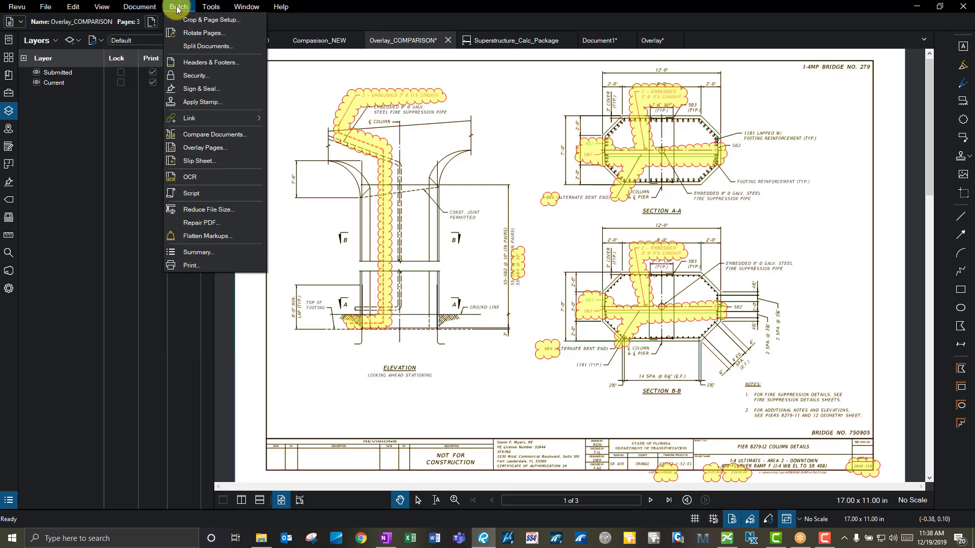
left_click(211, 101)
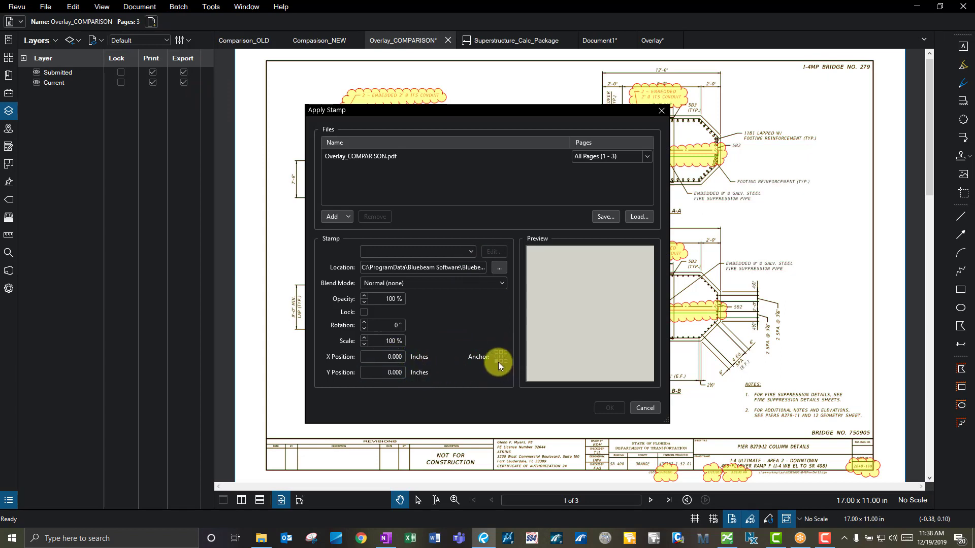
left_click(646, 407)
Review the available tool commands and toolbars, look over the Tool Chest sets, and show the File Access list.
left_click(176, 7)
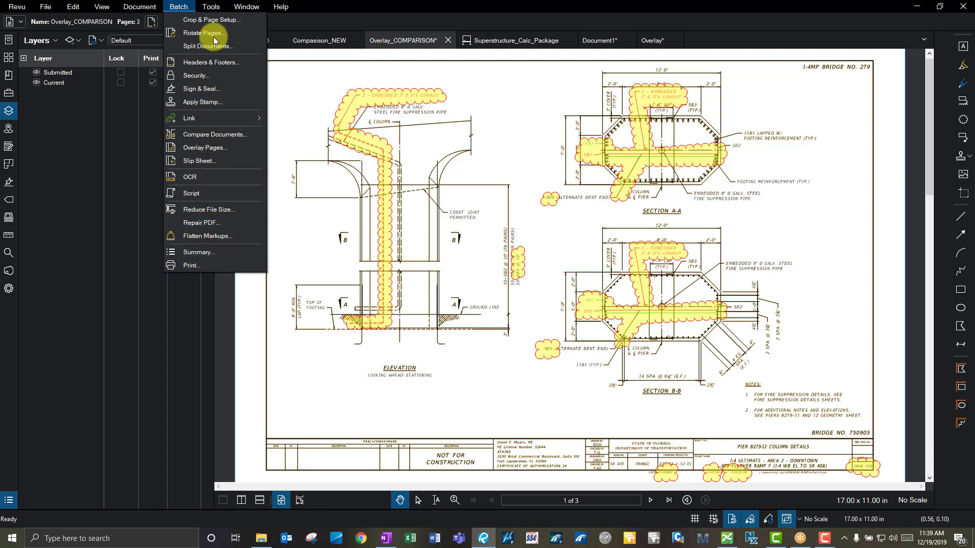
mouse_move(214, 6)
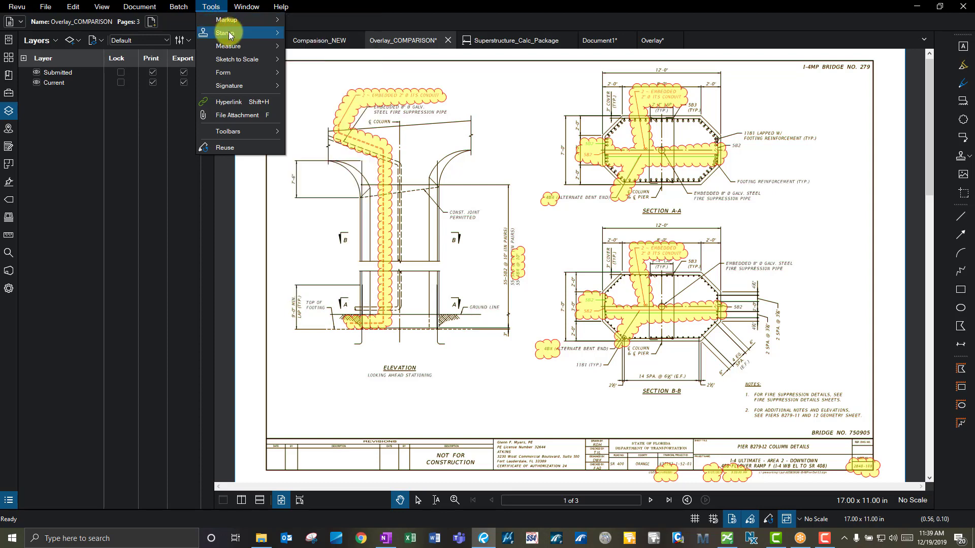
mouse_move(229, 33)
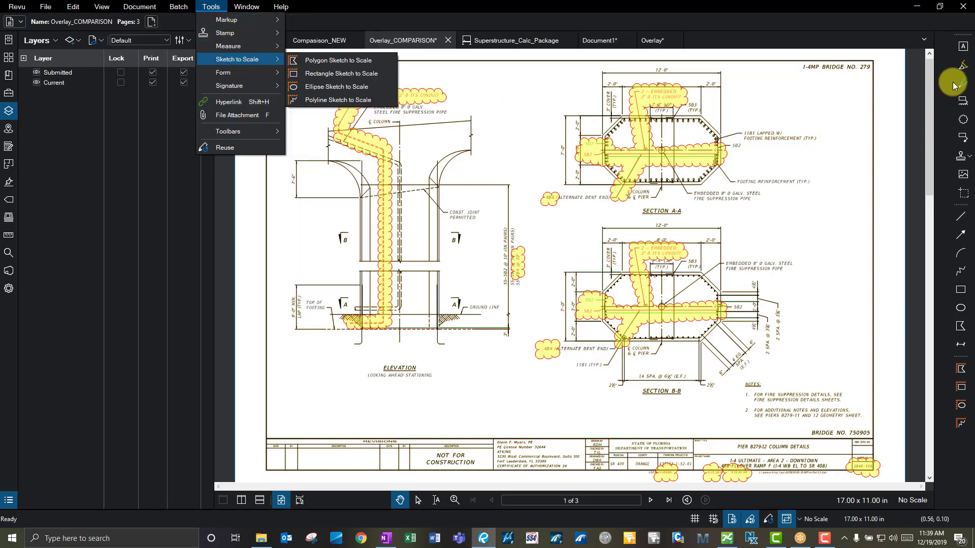
mouse_move(224, 133)
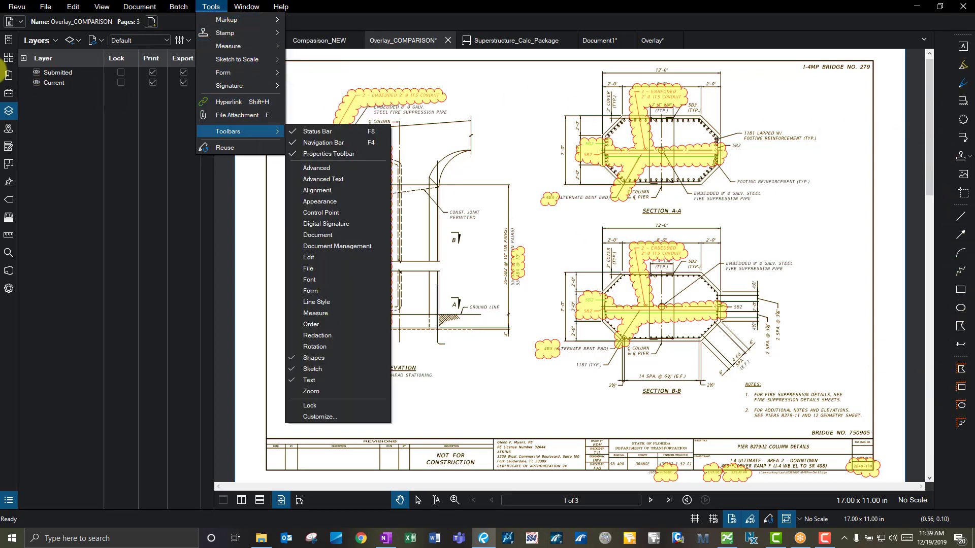
left_click(8, 94)
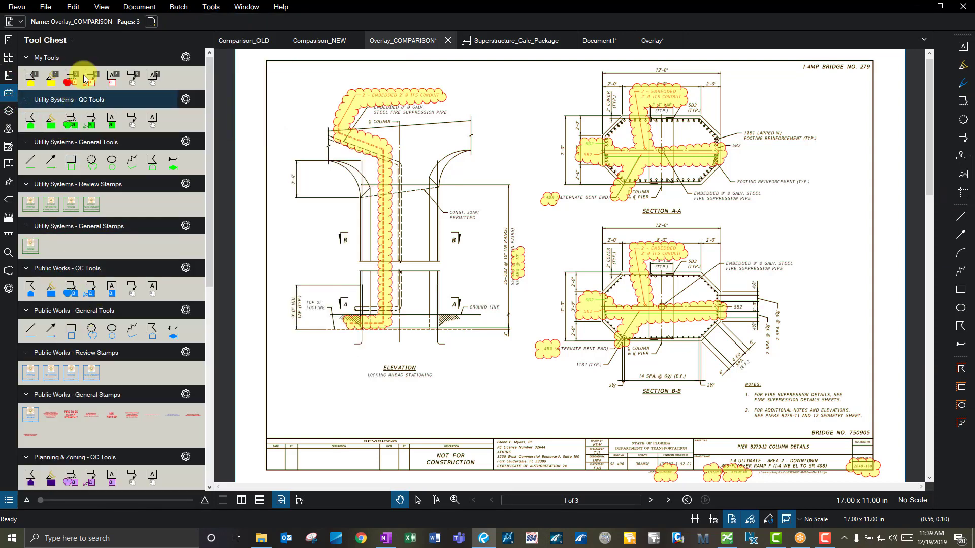
left_click(9, 39)
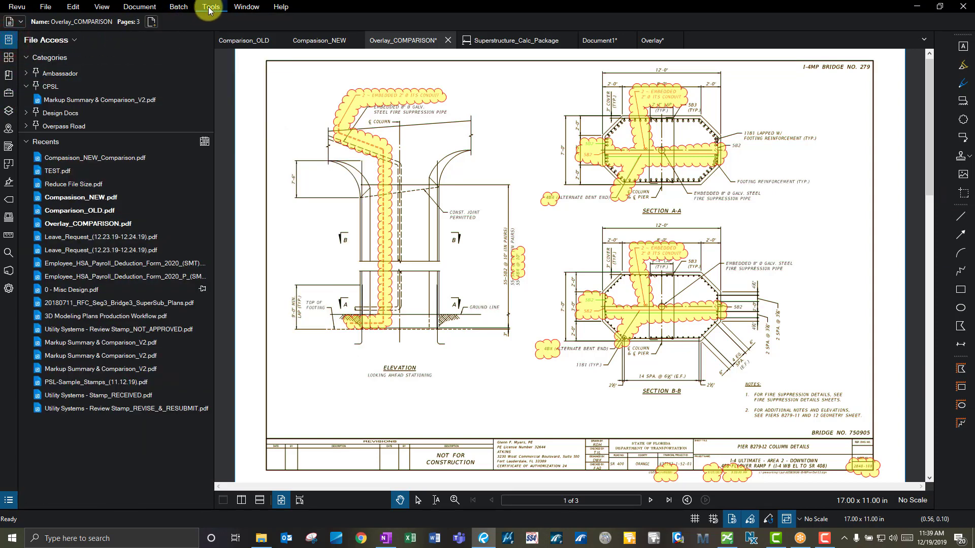
View the drawing in Presentation mode, advance to page 2, and return to the normal view.
left_click(240, 7)
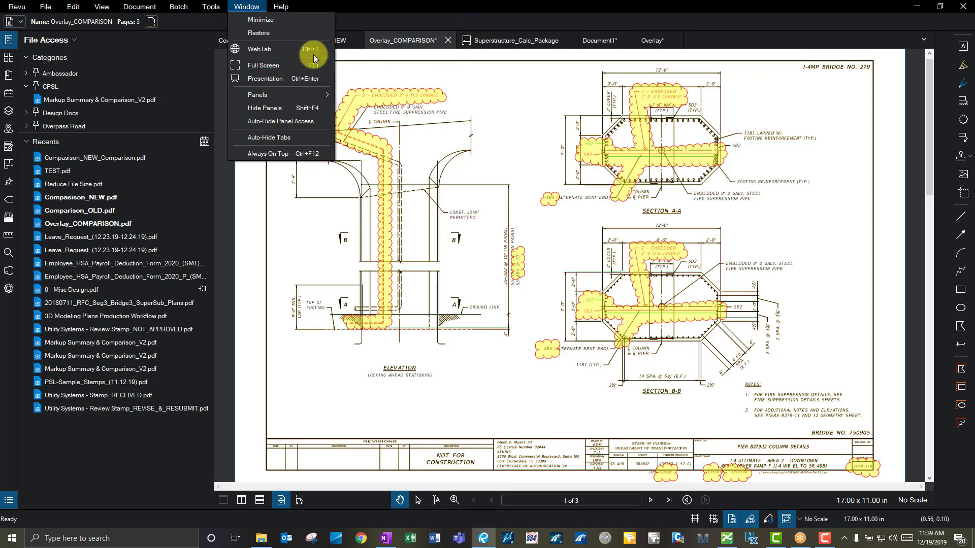
left_click(269, 80)
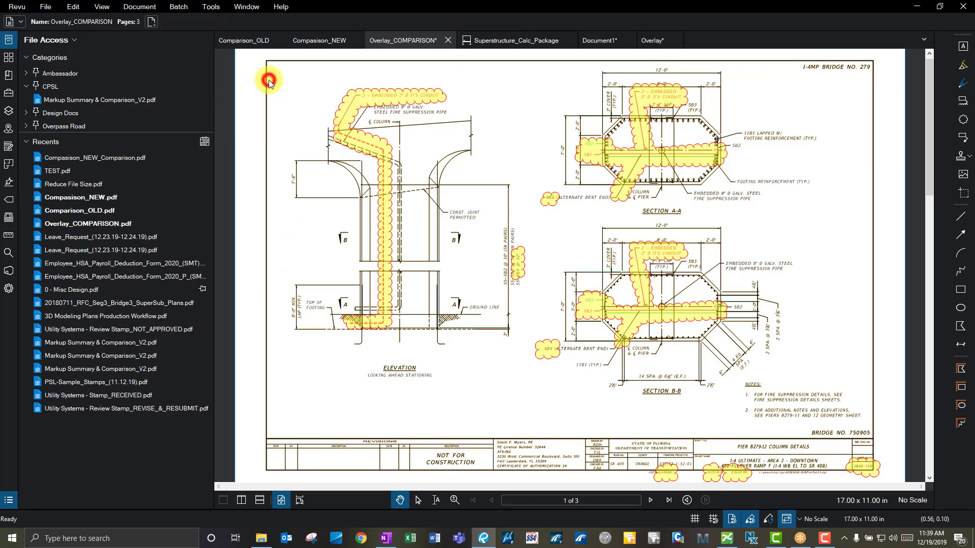
left_click(498, 240)
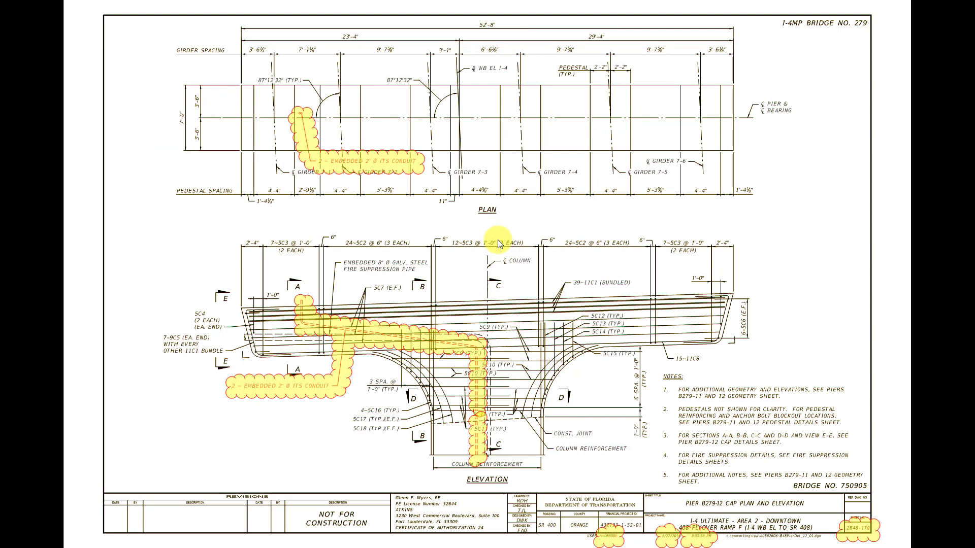
key("Escape")
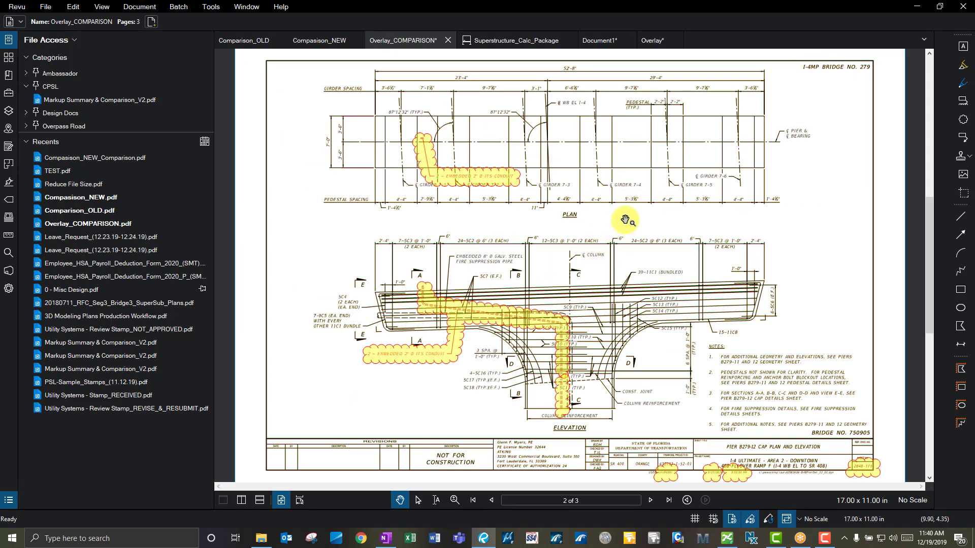
left_click(240, 7)
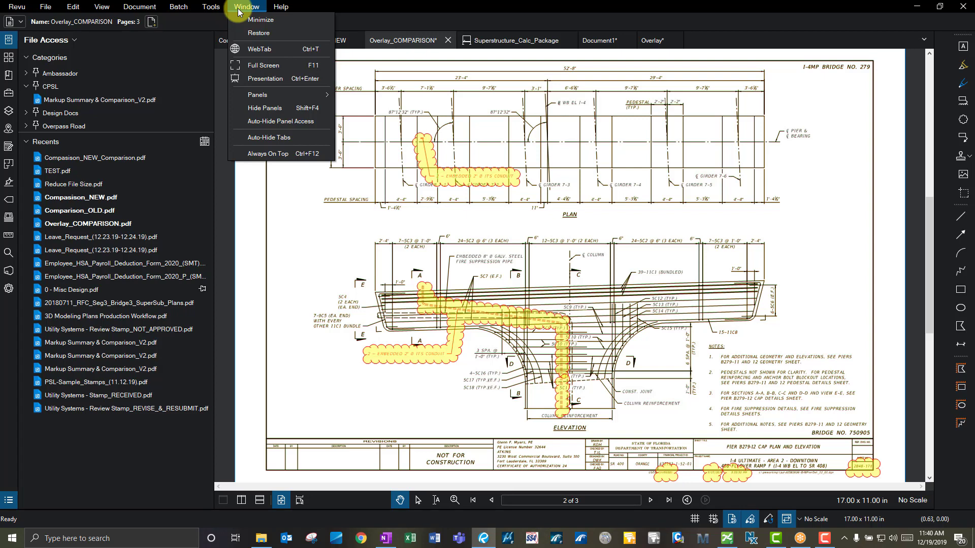
mouse_move(282, 9)
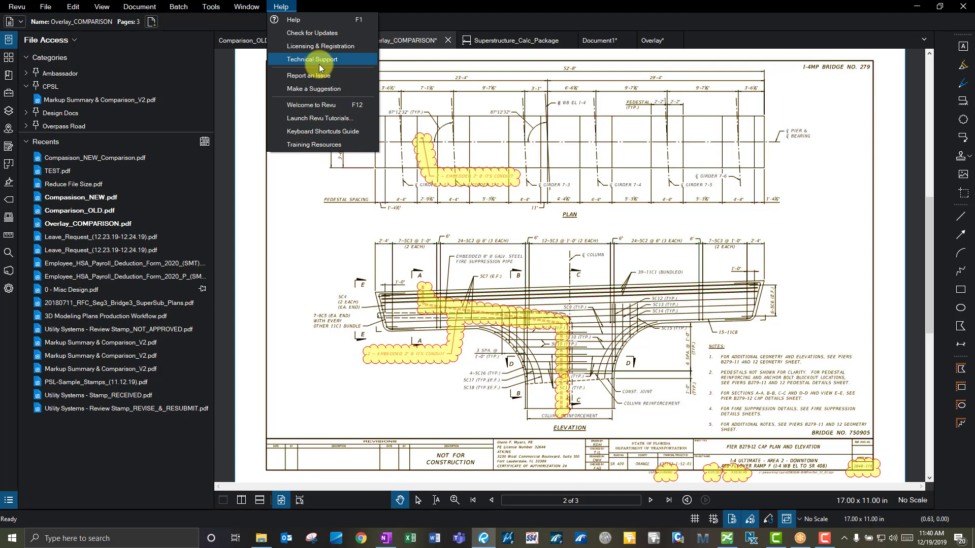
left_click(433, 7)
left_click(44, 7)
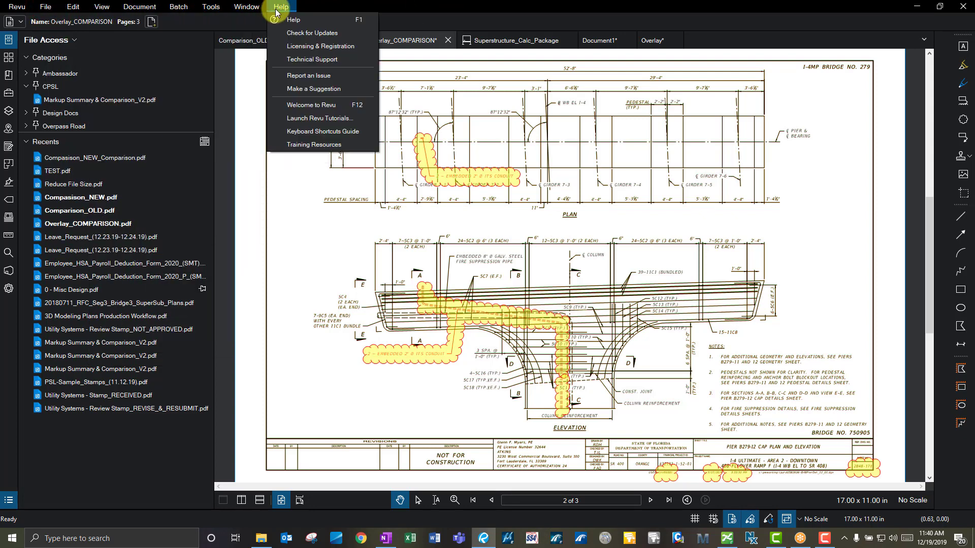
left_click(325, 9)
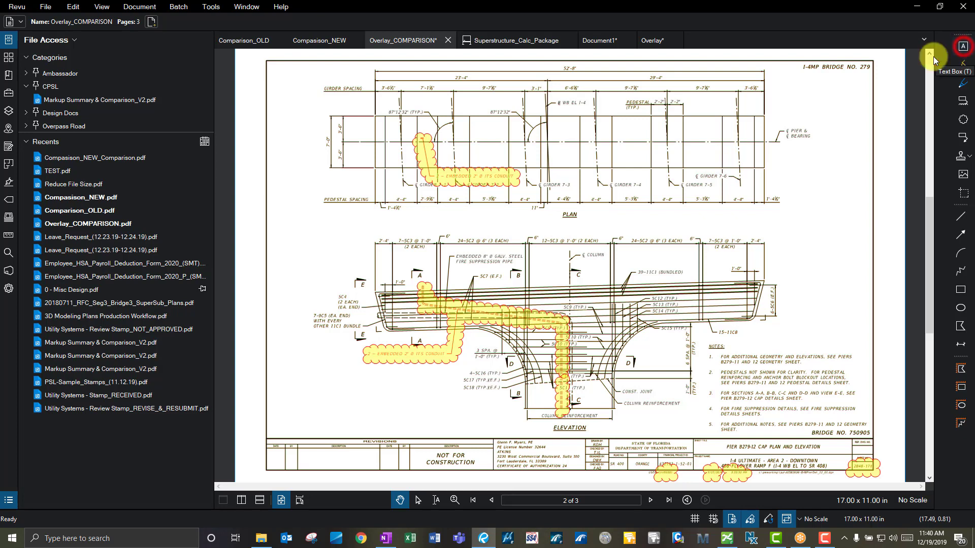
Add a red text box reading "test" below the bridge number on page 2.
left_click(963, 46)
left_click_drag(787, 85, 825, 97)
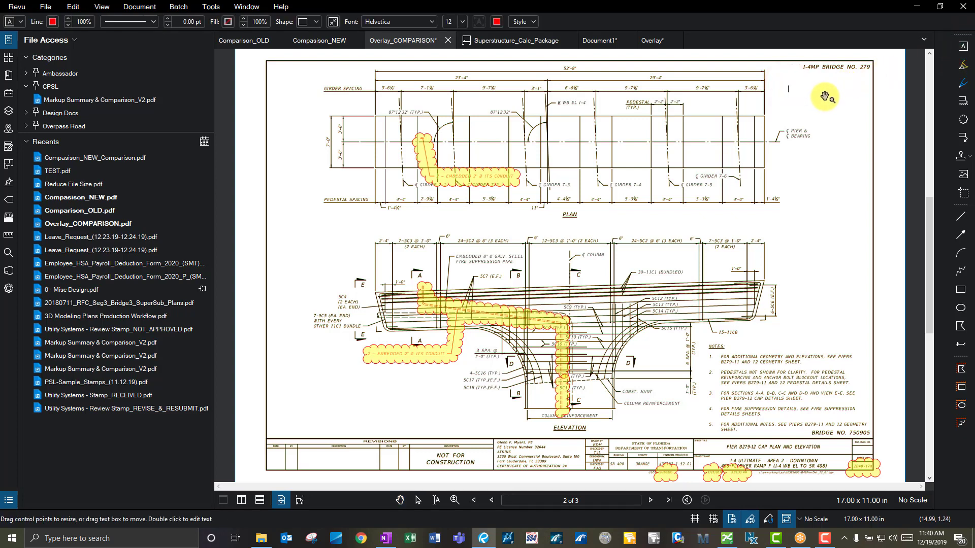
type("test")
left_click(835, 135)
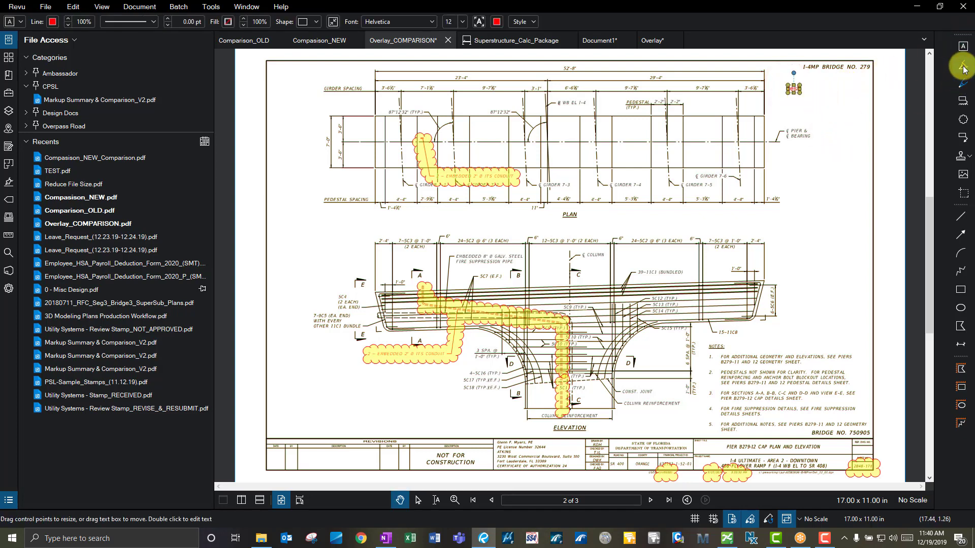
Draw a wavy yellow highlight stroke beside the plan view and a thin red freehand pen stroke next to it.
left_click(963, 66)
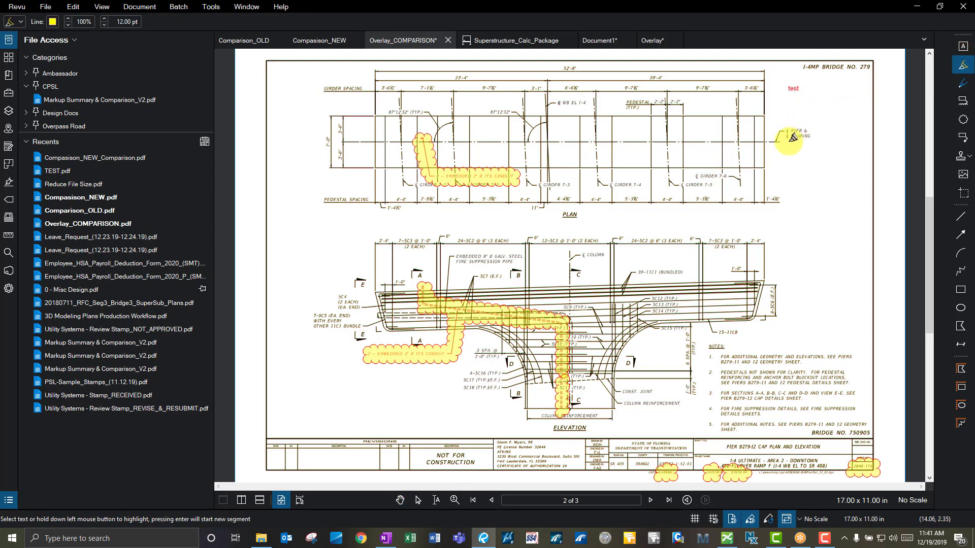
mouse_move(790, 139)
left_mouse_down()
mouse_move(790, 152)
mouse_move(820, 170)
mouse_move(782, 198)
mouse_move(798, 210)
left_mouse_up()
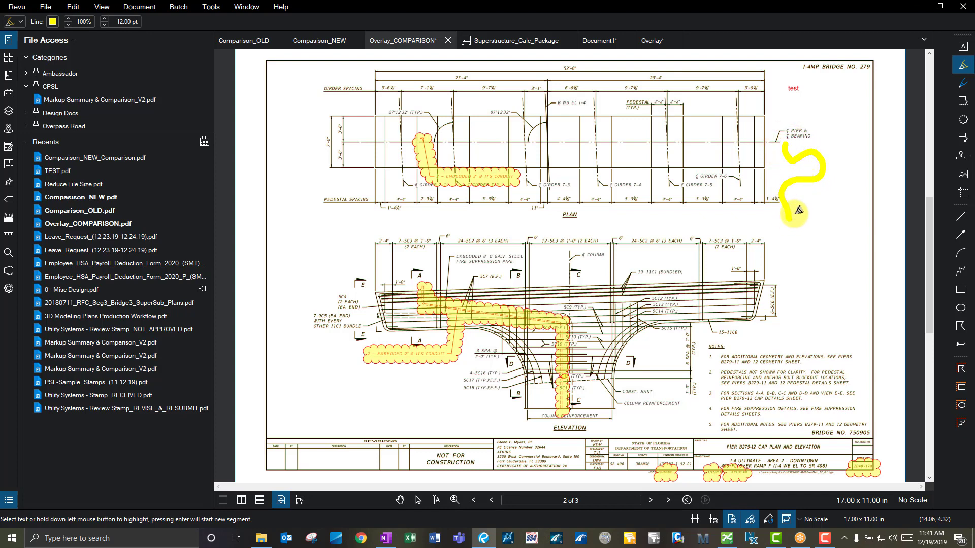
left_click(964, 85)
mouse_move(833, 108)
left_mouse_down()
mouse_move(853, 130)
mouse_move(852, 177)
left_mouse_up()
With content snapping off, cloud the 2'-4" dimension above the pier cap elevation using Cloud+ and attach the callout text TEST.
left_click(965, 100)
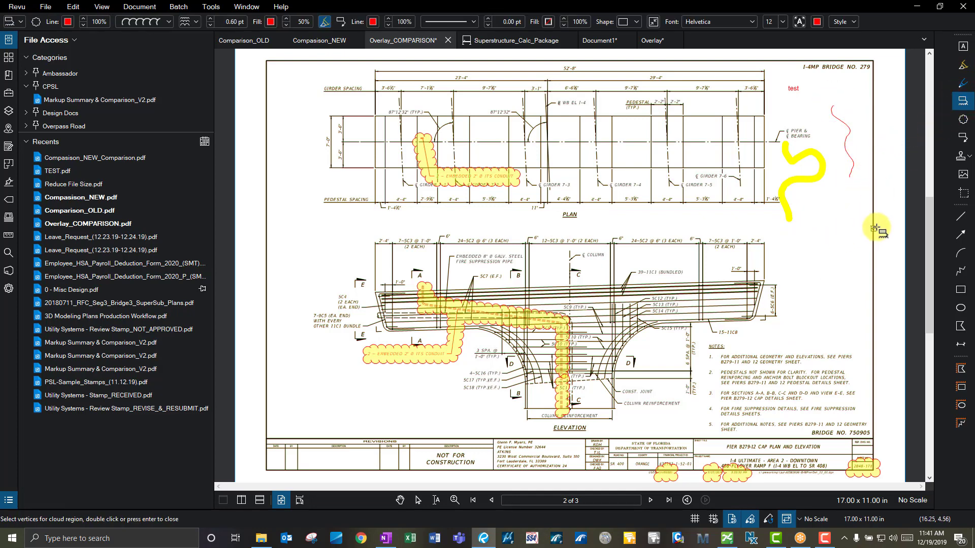
scroll(877, 229, "up", 3)
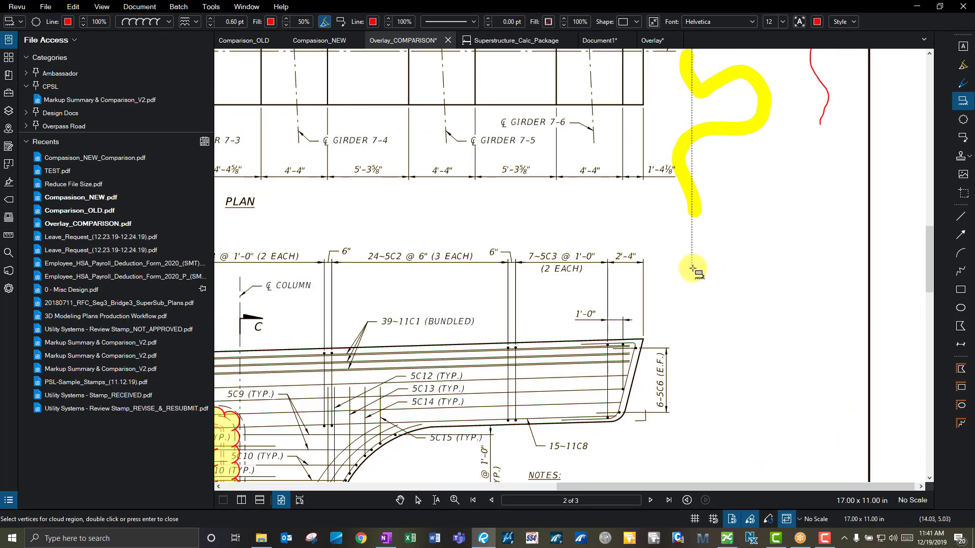
scroll(638, 257, "up", 3)
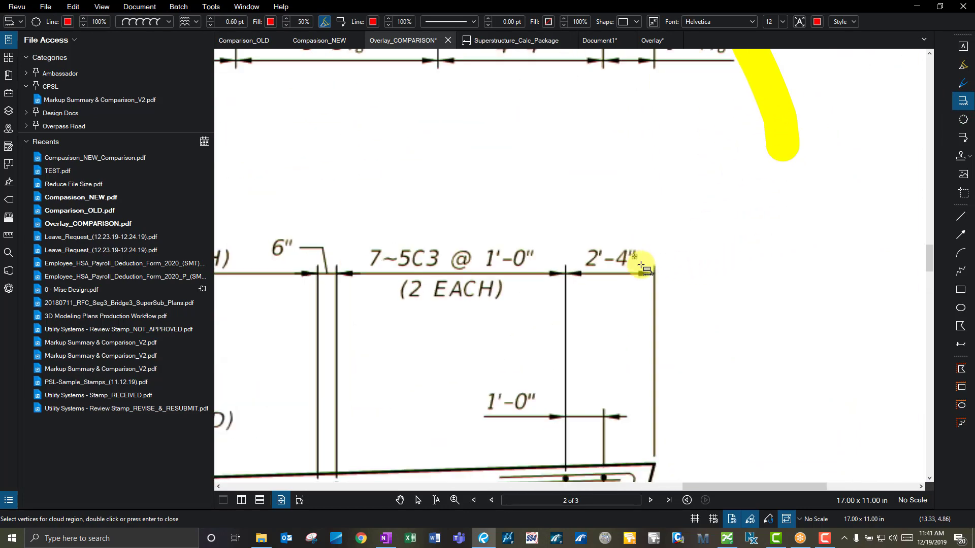
left_click(736, 518)
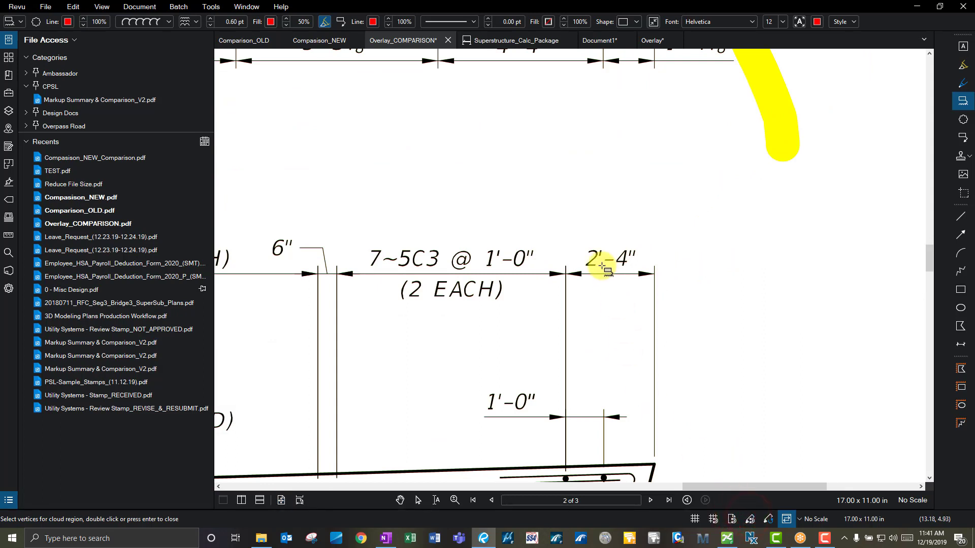
left_click(585, 251)
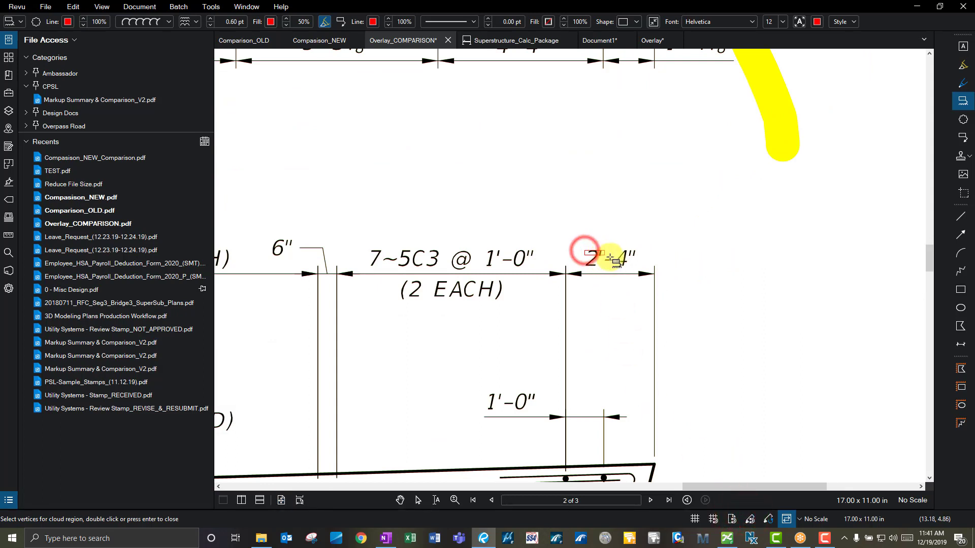
left_click(633, 265)
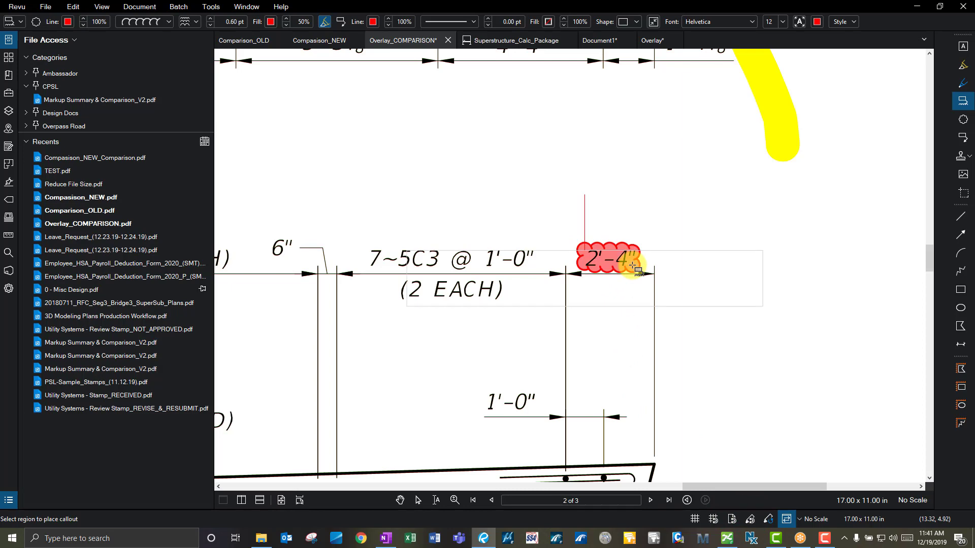
scroll(712, 230, "down", 2)
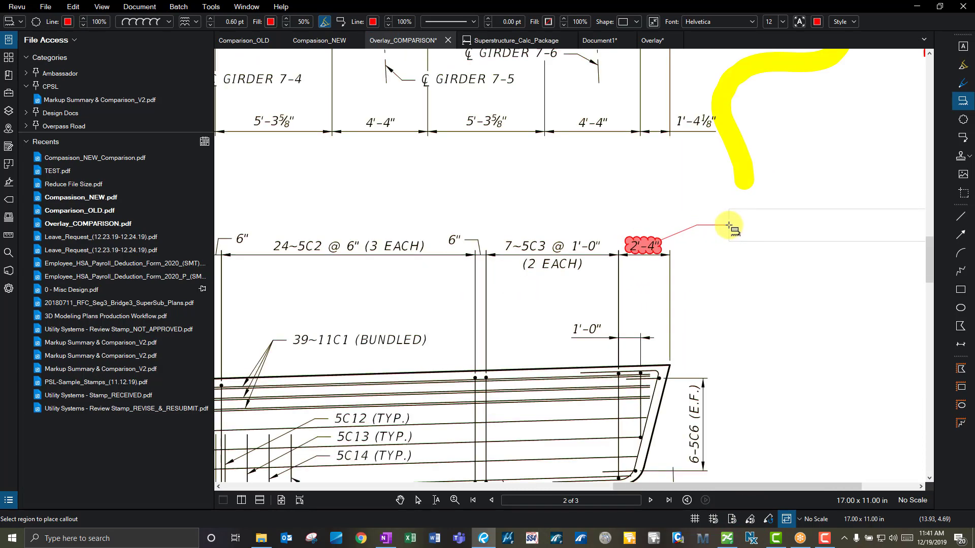
left_click(730, 222)
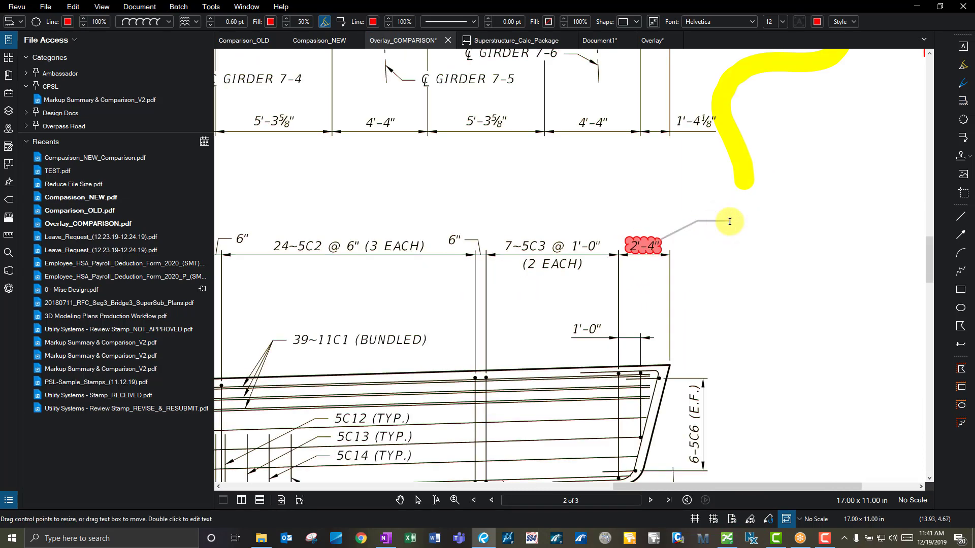
left_click(770, 286)
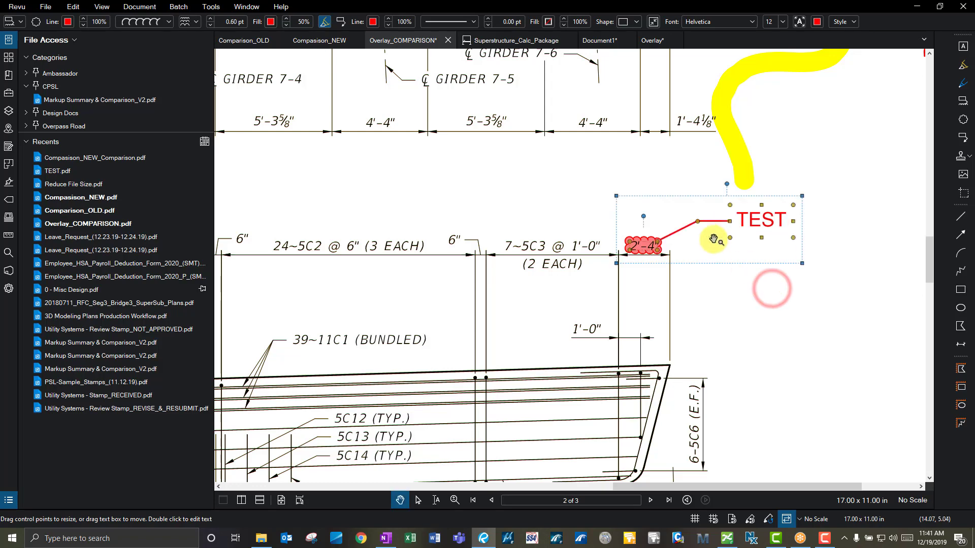
Reposition the TEST callout text and its leader slightly higher beside the clouded 2'-4" dimension.
left_click(699, 221)
left_click_drag(709, 222, 781, 274)
left_click(781, 274)
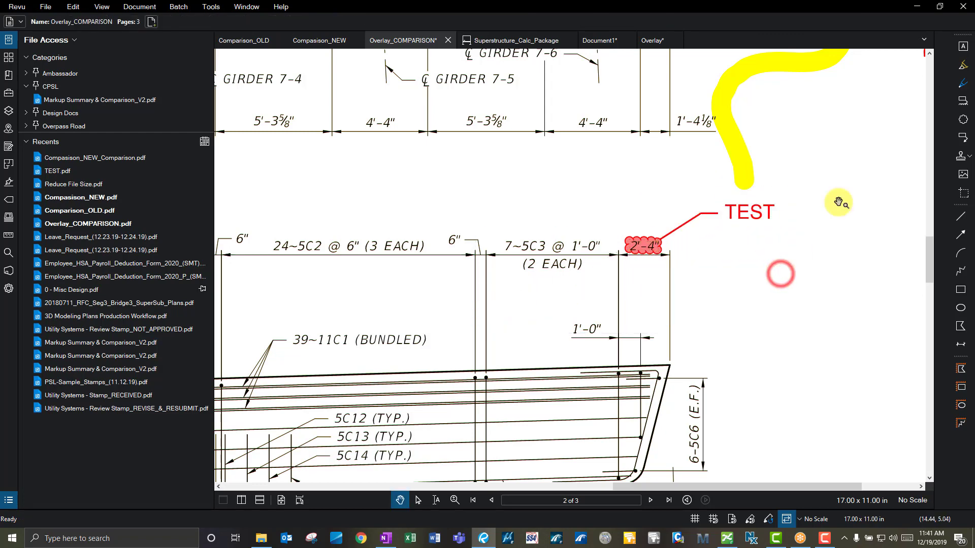
Draw a red cloud around the 7~5C3 @ 1'-0" (2 EACH) dimension text next to the clouded 2'-4" dimension.
left_click(962, 121)
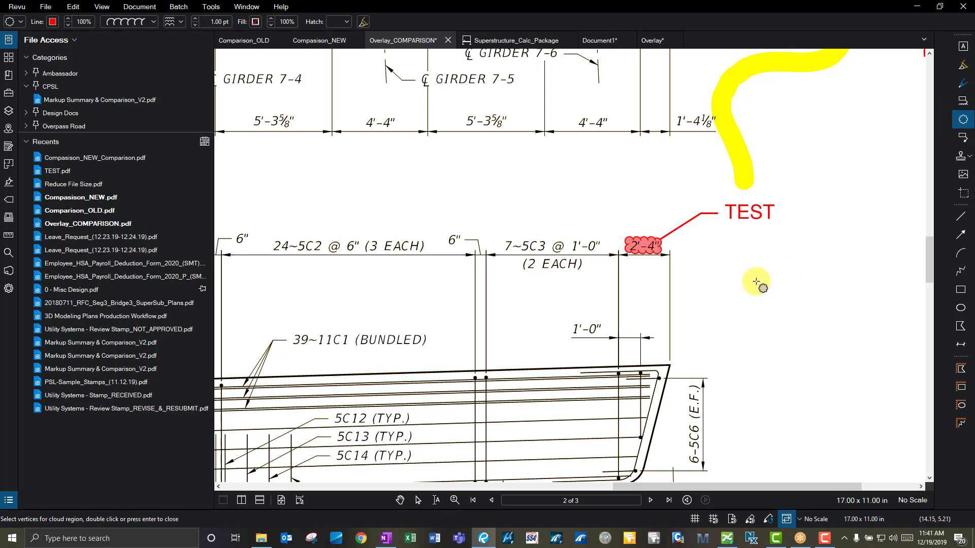
mouse_move(503, 240)
left_mouse_down()
mouse_move(592, 261)
mouse_move(601, 273)
left_mouse_up()
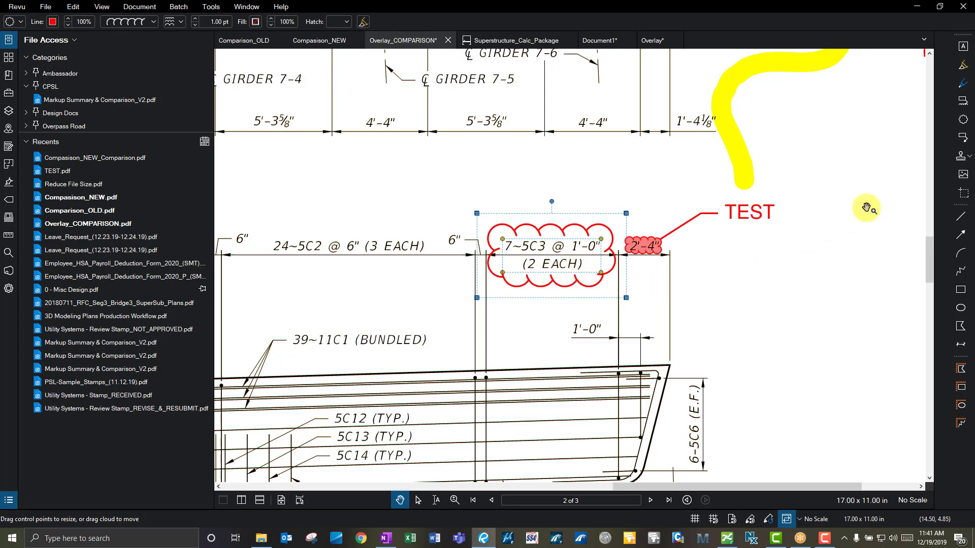
Place a callout with the text TEST beside the clouded 2'-4" dimension, its arrow pointing toward the end of the pier cap.
left_click(963, 137)
left_click(699, 294)
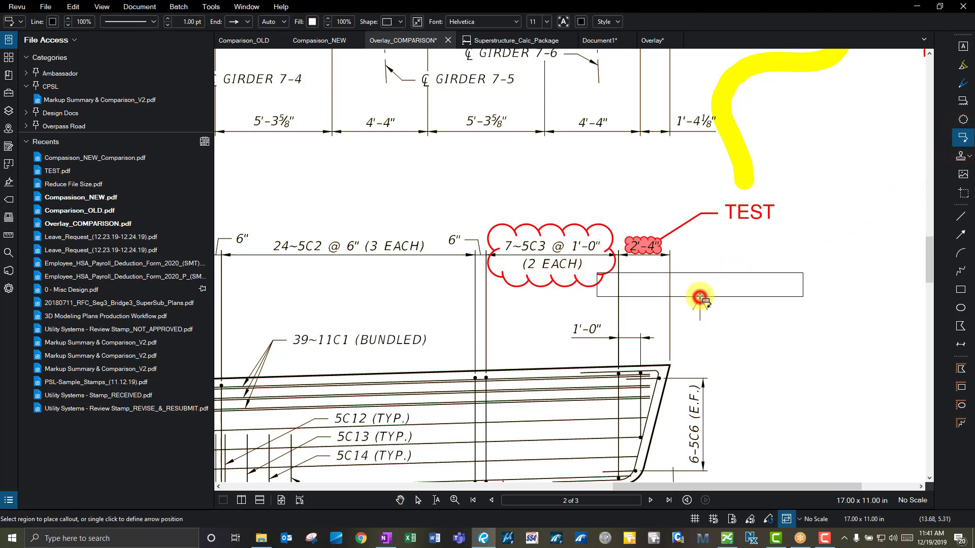
scroll(621, 294, "down", 3)
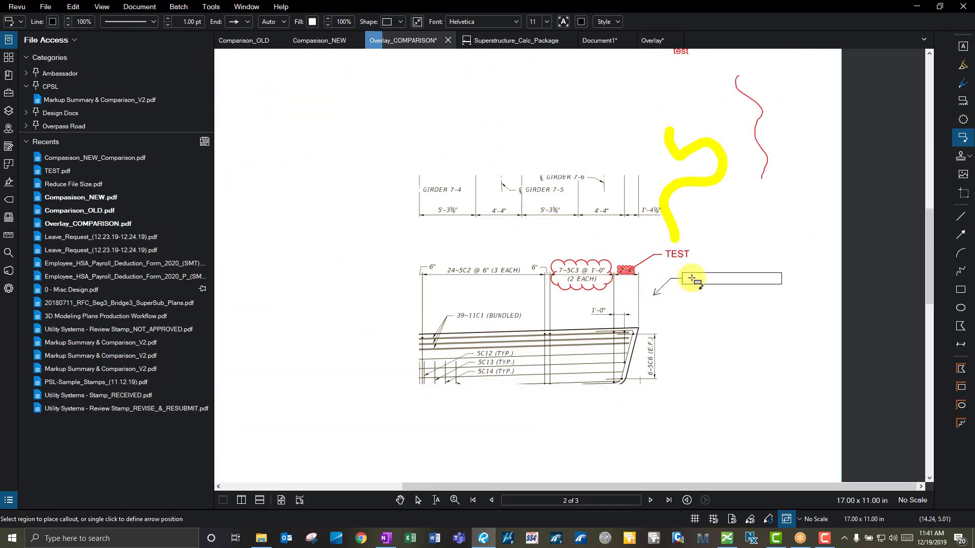
left_click(691, 278)
type("TE")
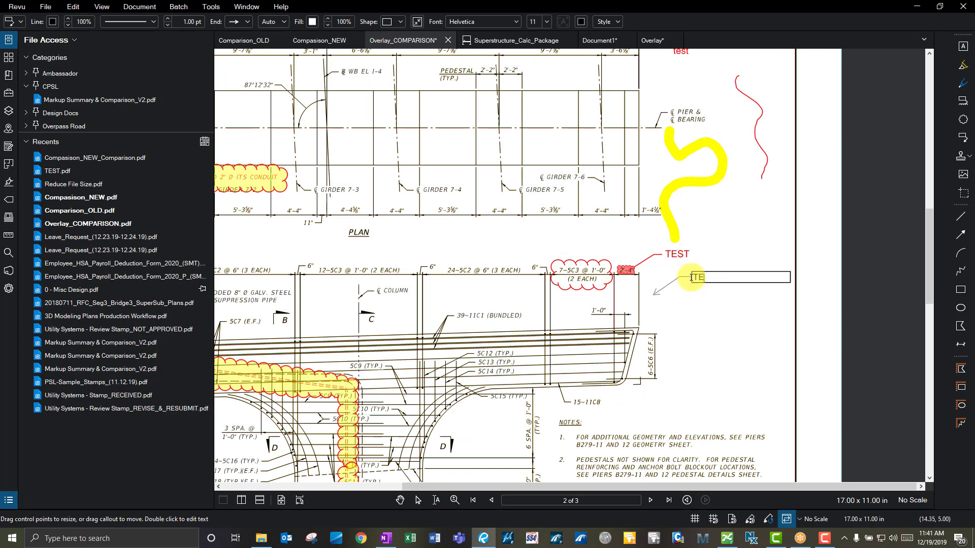
type("ST")
left_click(714, 321)
left_click(760, 232)
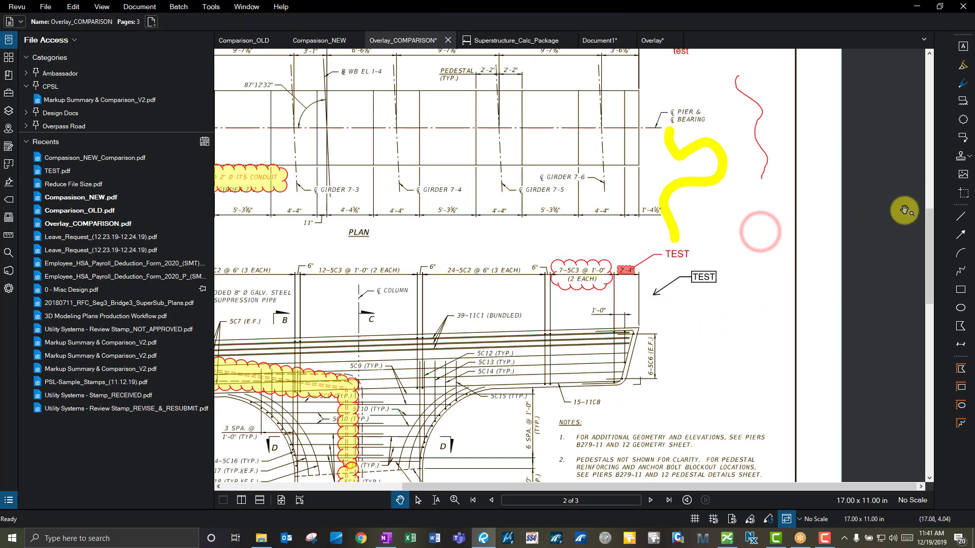
Browse the list of available stamps, including the department review stamps, without placing one.
left_click(969, 157)
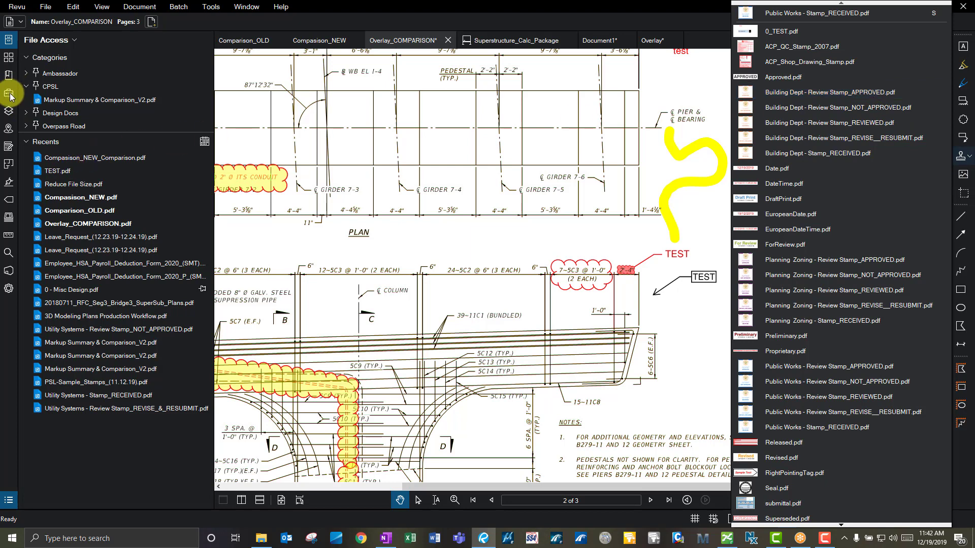
left_click(870, 121)
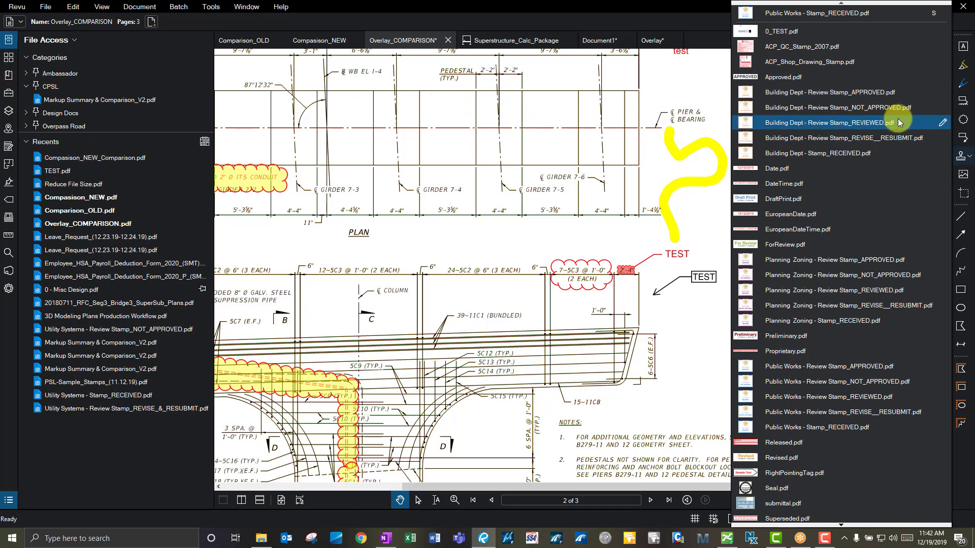
left_click(967, 161)
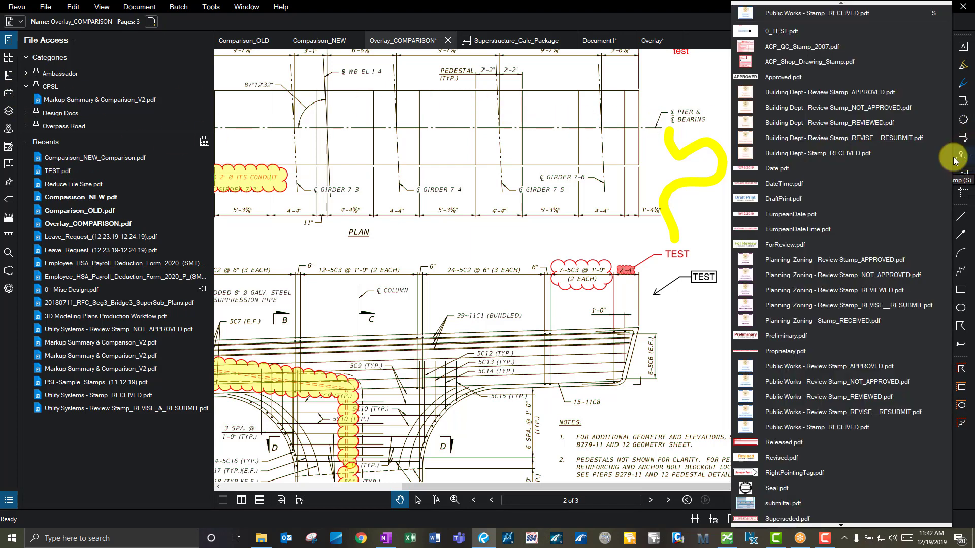
left_click(840, 525)
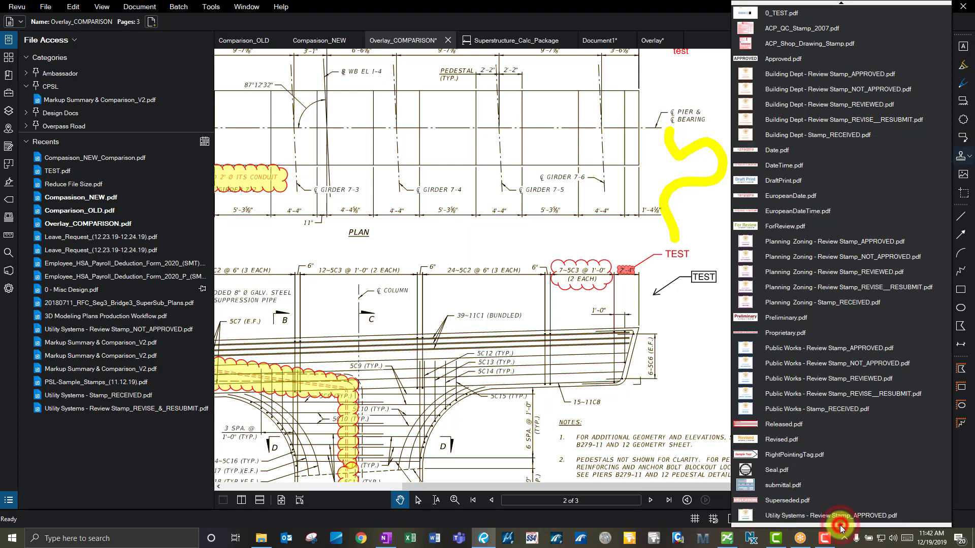
left_click(694, 78)
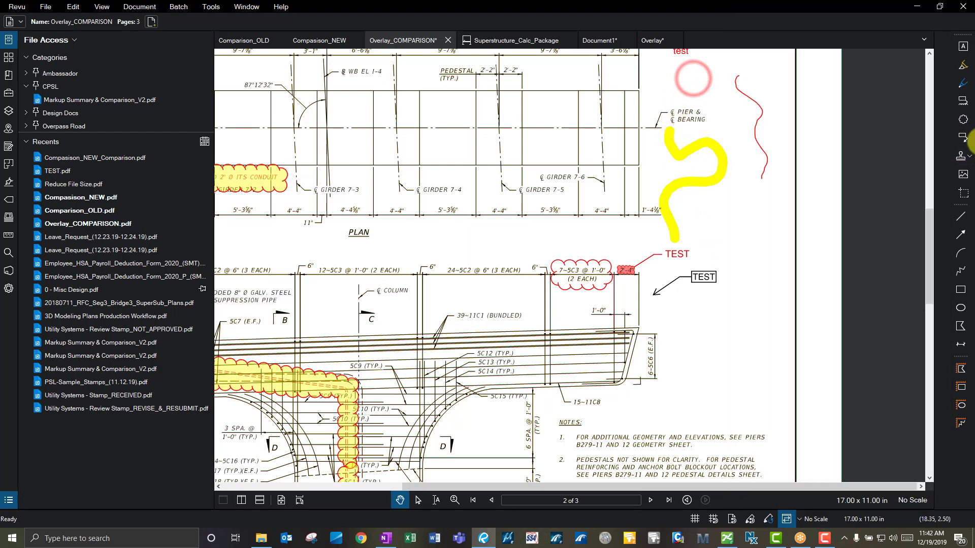
Insert the image PSL-Logo.jpg on the sheet over the plan and elevation views.
left_click(963, 175)
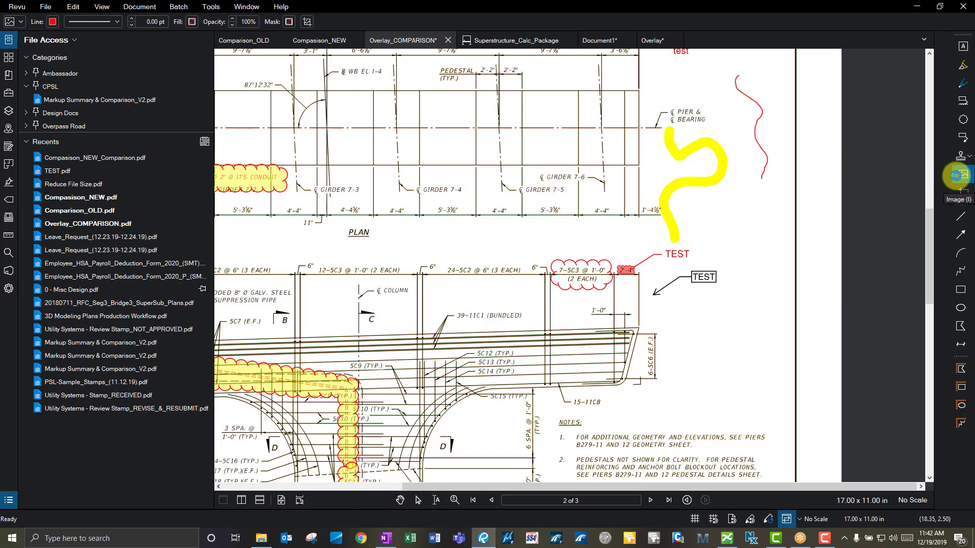
left_click(963, 175)
left_click(733, 449)
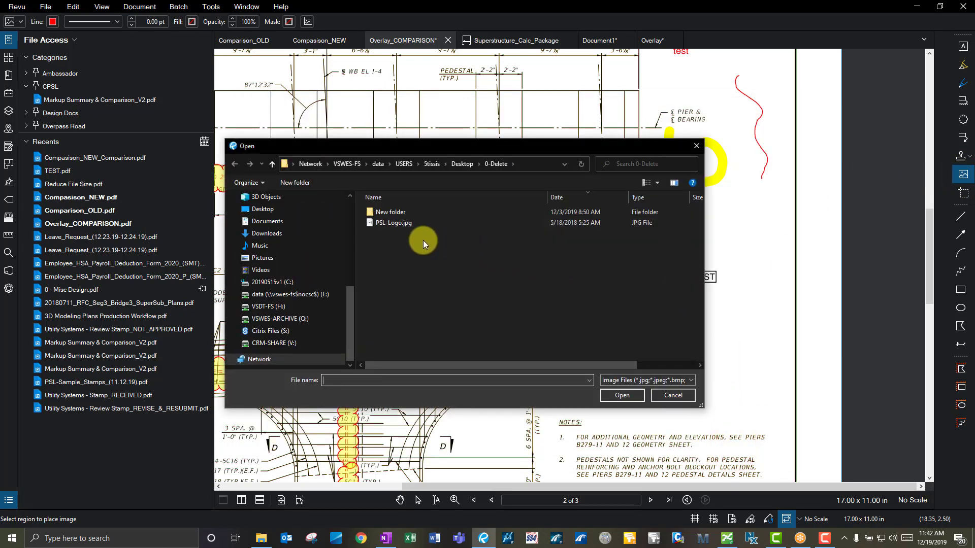
left_click(403, 223)
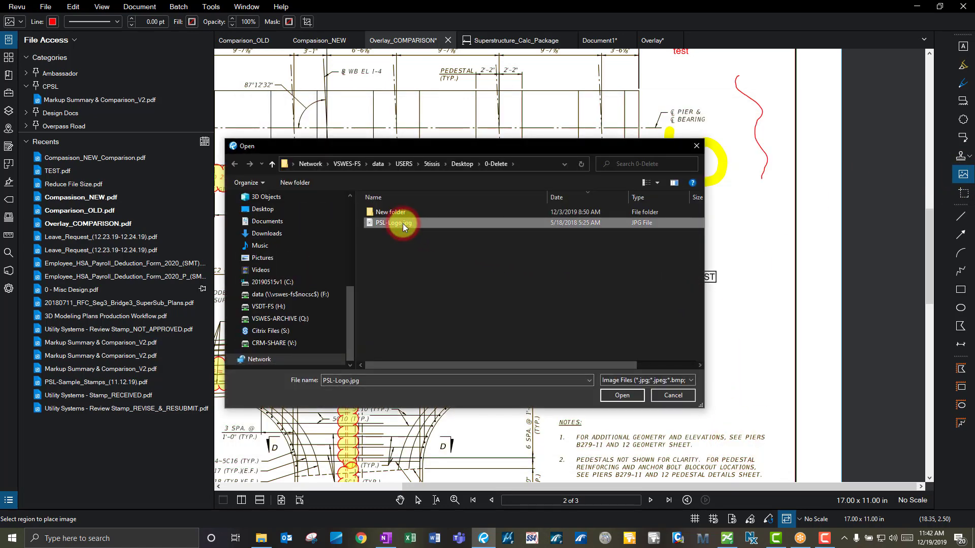
left_click(621, 395)
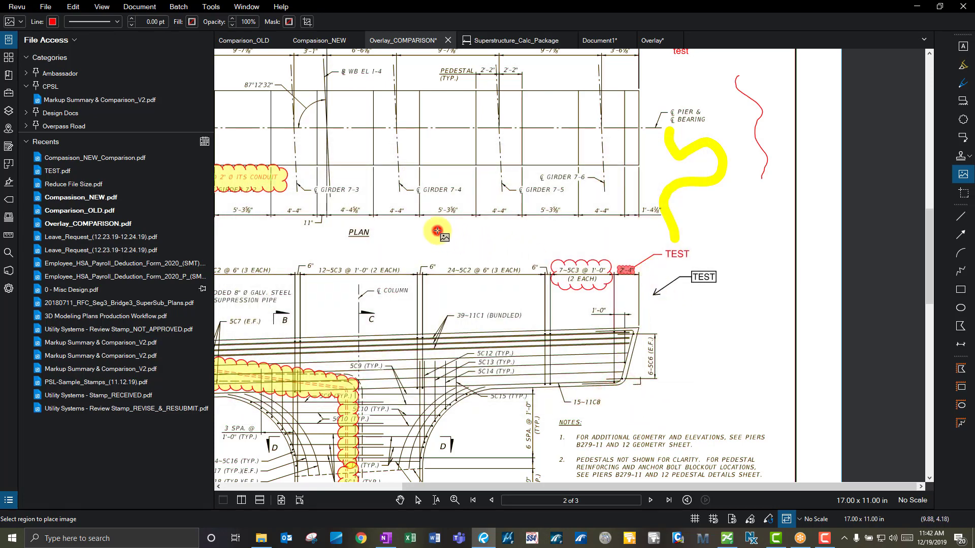
left_click(437, 231)
left_click_drag(581, 354, 438, 233)
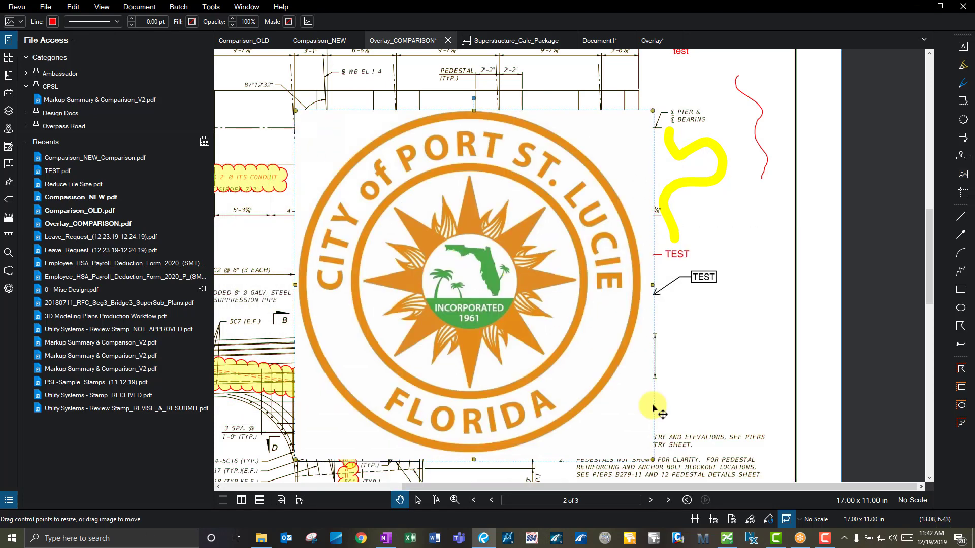
Shrink the inserted logo image to about half its size, and delete it from the sheet.
left_click_drag(653, 460, 460, 272)
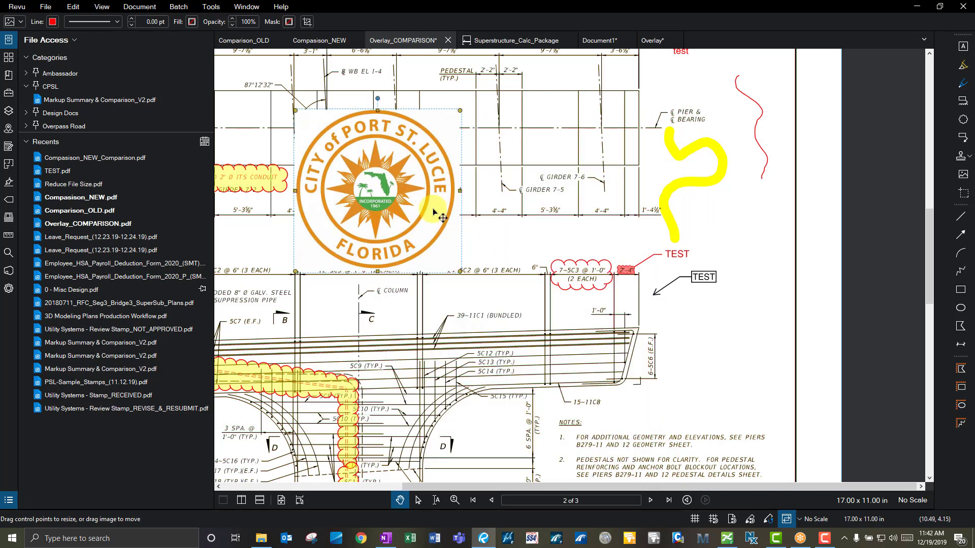
key("Delete")
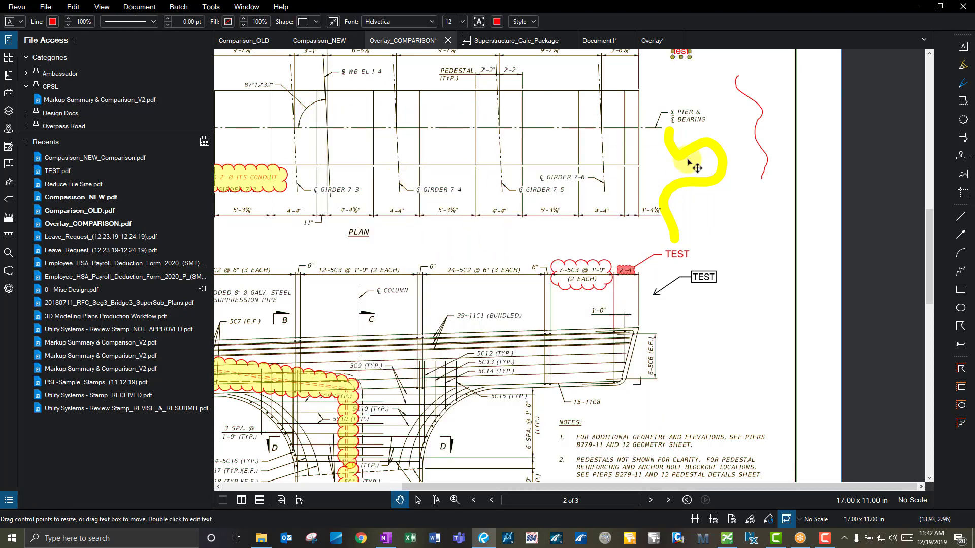
Take a snapshot of the plan area around girders 7-3 and 7-4 and paste it over the pier cap's end below the TEST callout.
left_click(963, 194)
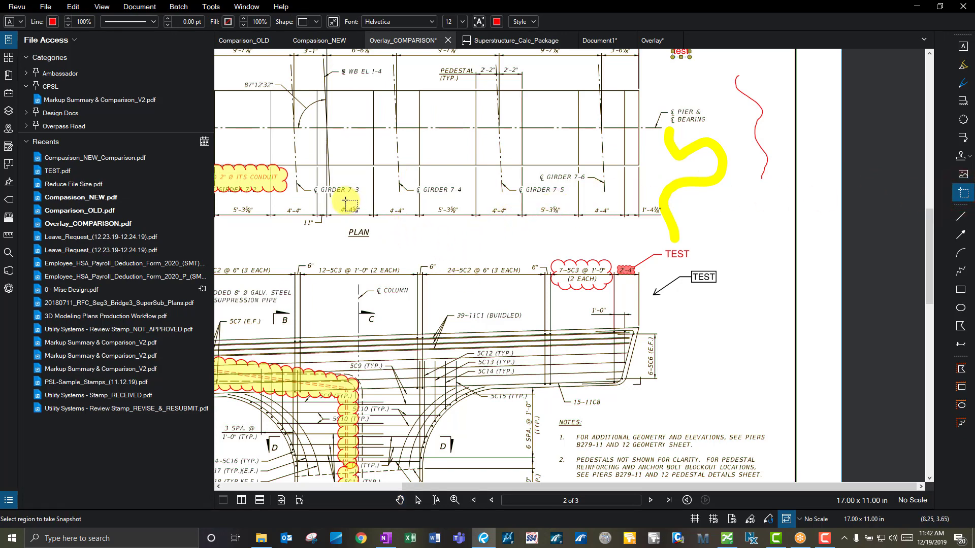
scroll(346, 201, "up", 1)
left_click_drag(326, 154, 488, 273)
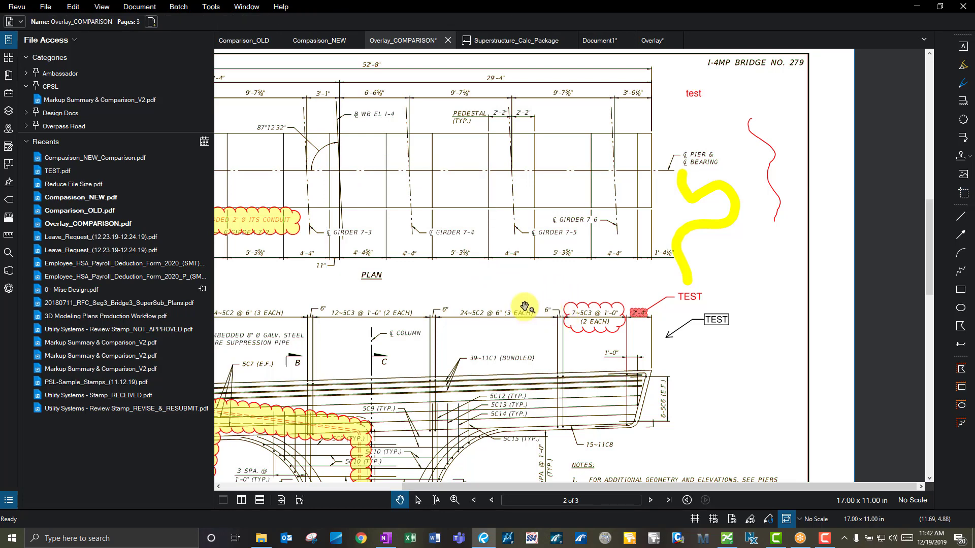
key("ctrl+v")
left_click_drag(586, 265, 768, 424)
left_click(769, 380)
left_click_drag(762, 381, 645, 380)
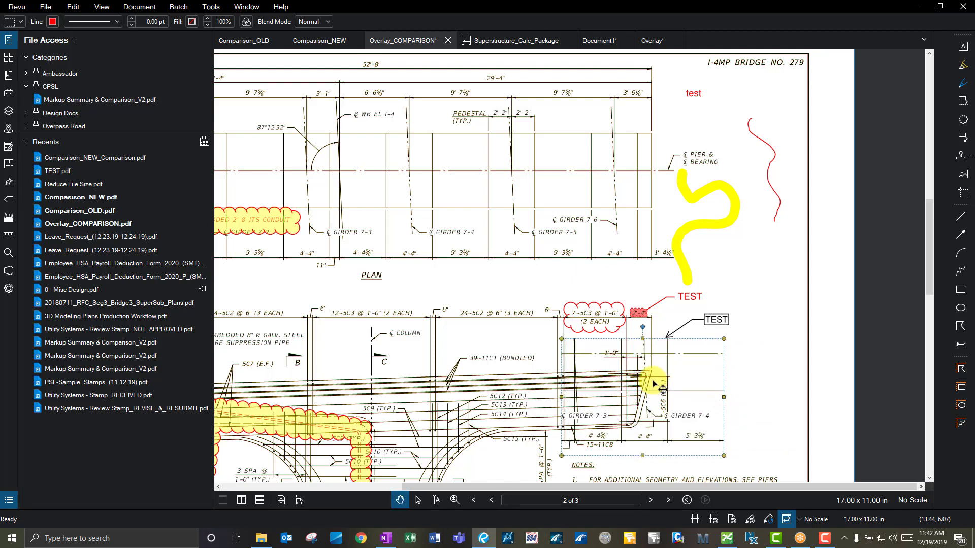
Give the pasted snapshot a white fill and a red border 2.25 pt wide.
left_click(192, 22)
left_click(172, 88)
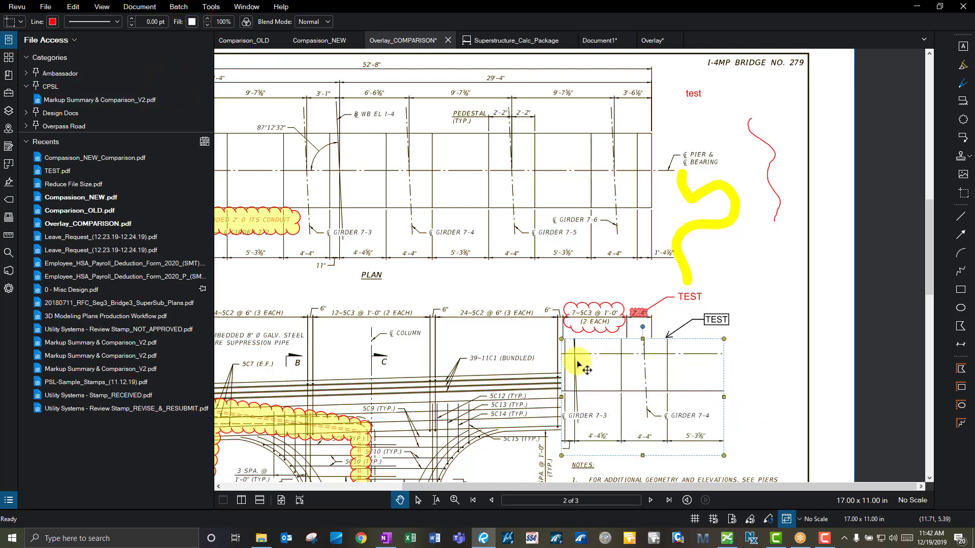
left_click(131, 19)
left_click(132, 19)
left_click(132, 19)
left_click(131, 19)
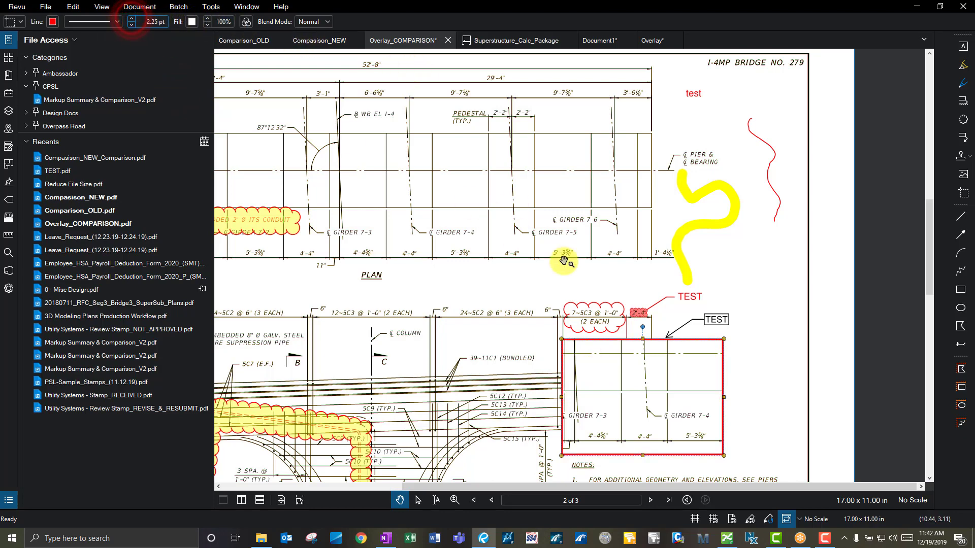
left_click(730, 366)
Draw a diagonal red line in the blank area beside the TEST callout and a red arrow below it pointing down toward the snapshot.
scroll(632, 449, "up", 3)
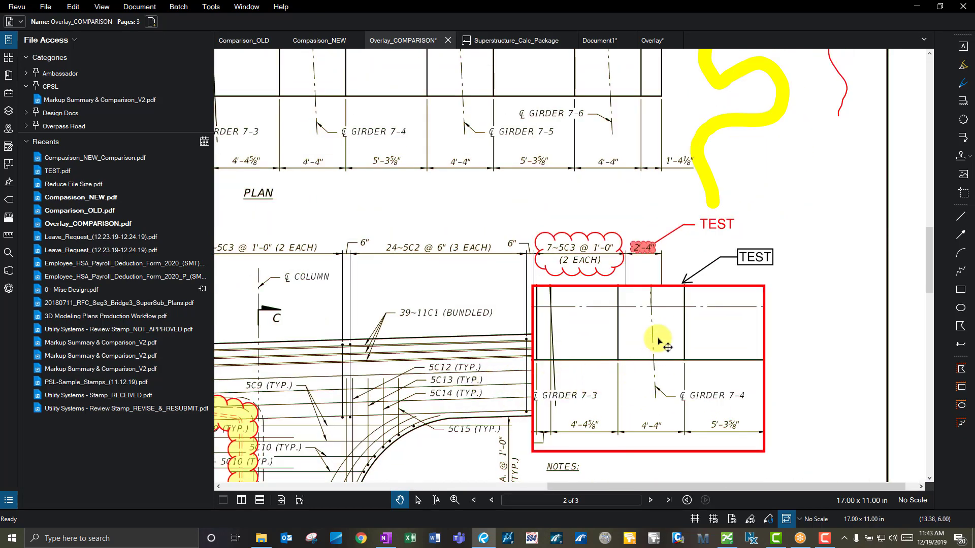
left_click(959, 222)
left_click_drag(758, 162, 851, 287)
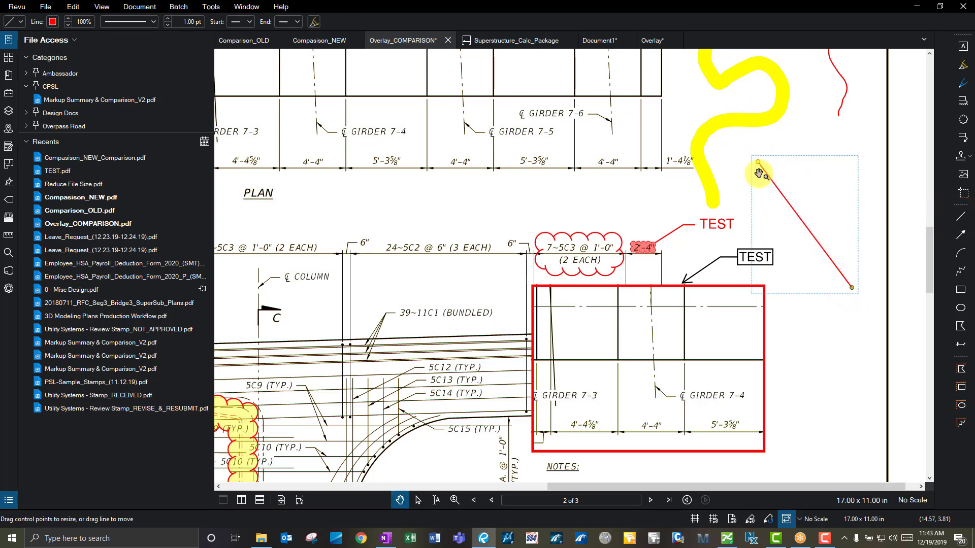
left_click(961, 235)
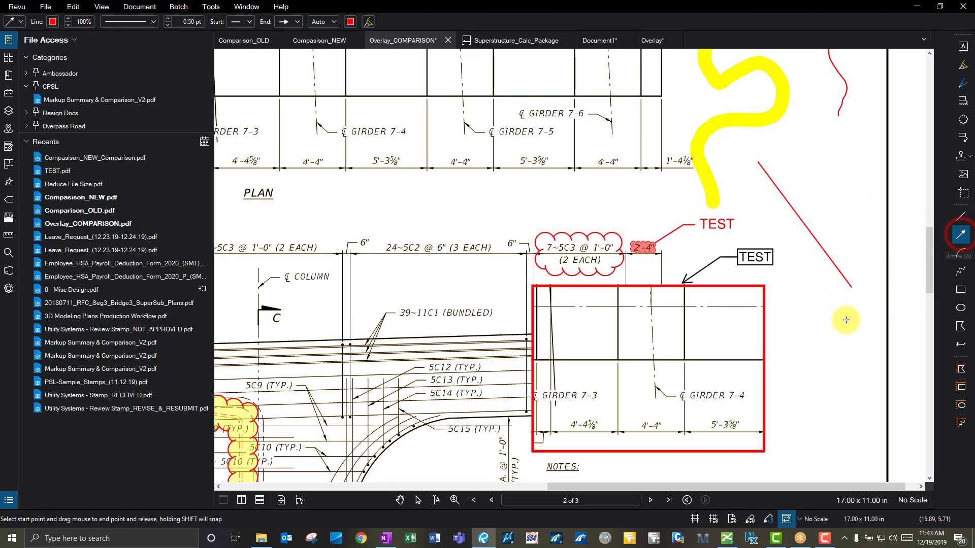
left_click_drag(857, 309, 810, 387)
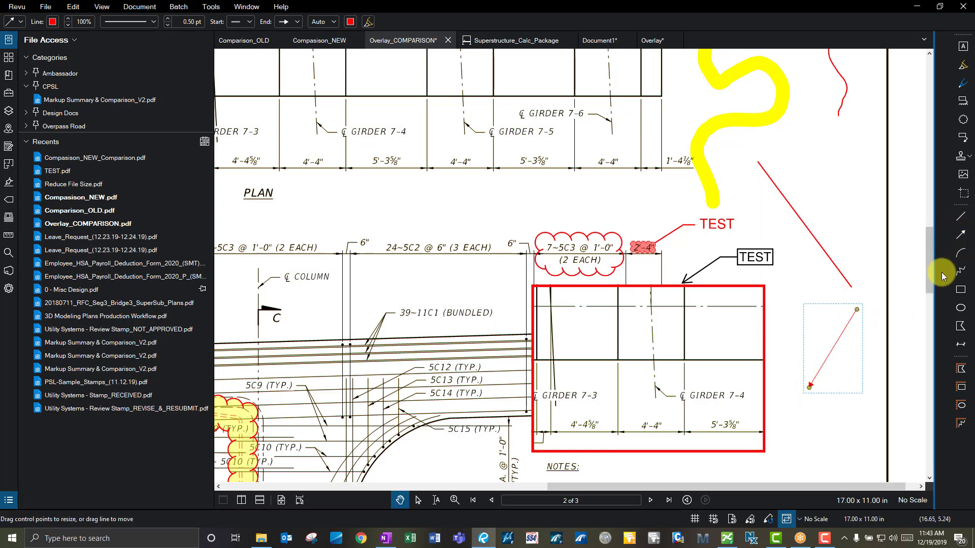
Draw a red zigzag polyline with five vertices below the red arrow, beside the notes.
left_click(960, 271)
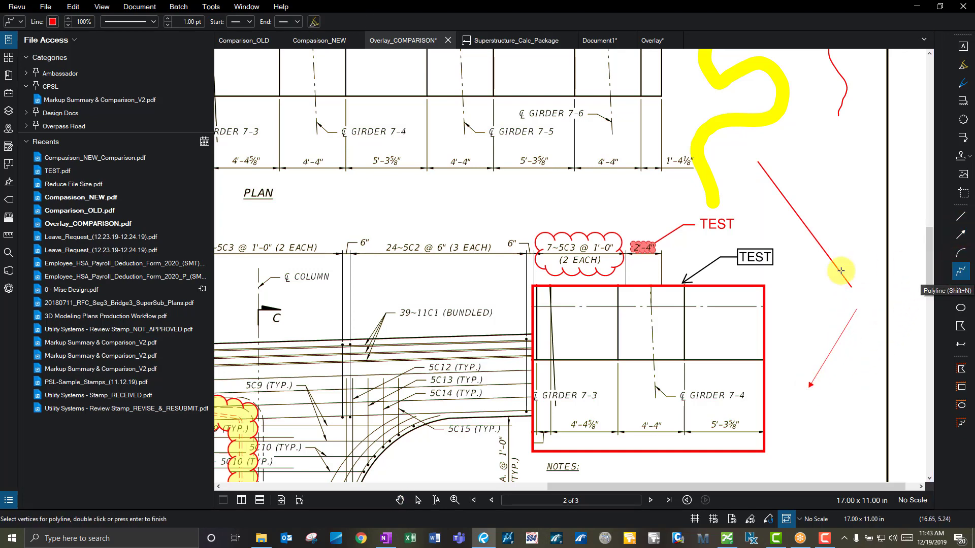
left_click_drag(817, 426, 761, 281)
left_click(780, 266)
left_click(739, 287)
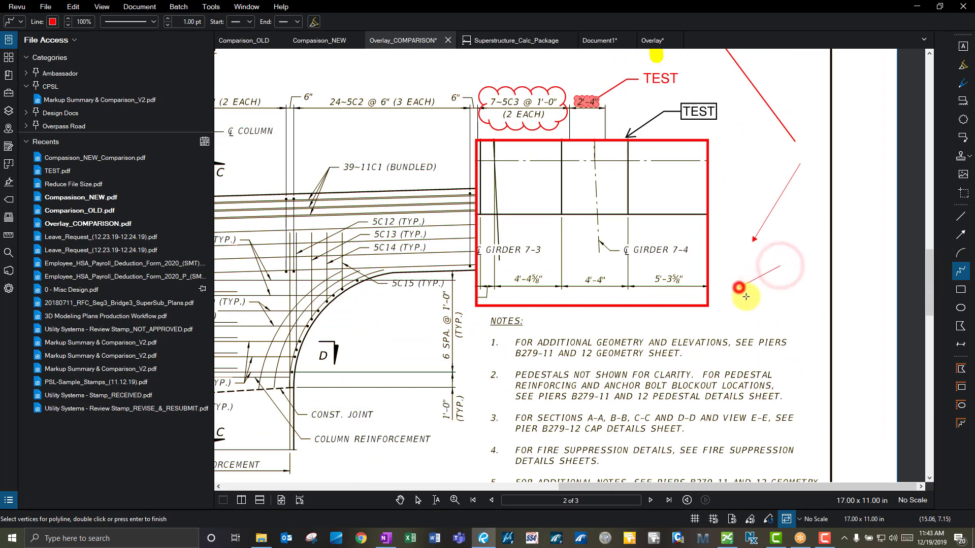
left_click(764, 325)
left_click(797, 301)
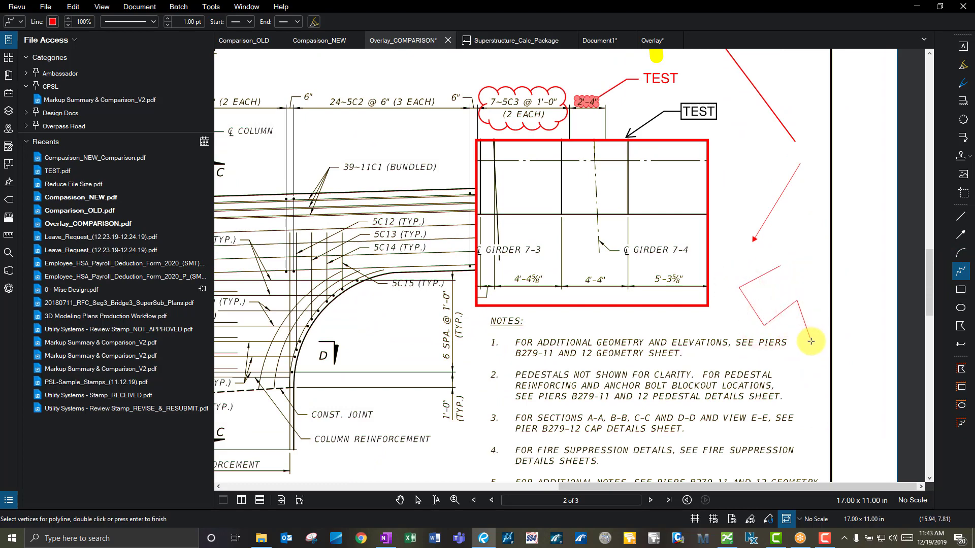
double_click(810, 341)
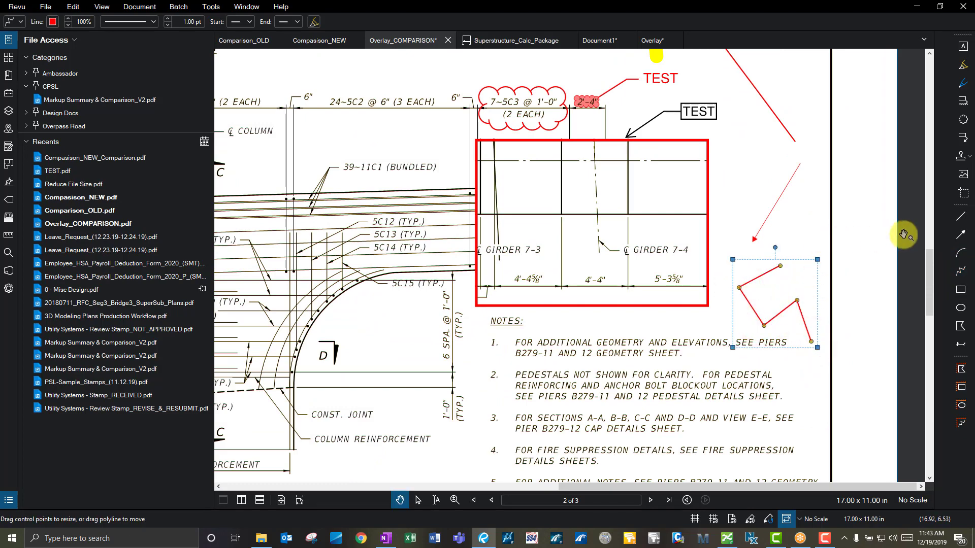
Draw an irregular red polygon with five vertices beside the red arrow, across the sheet border.
left_click(959, 291)
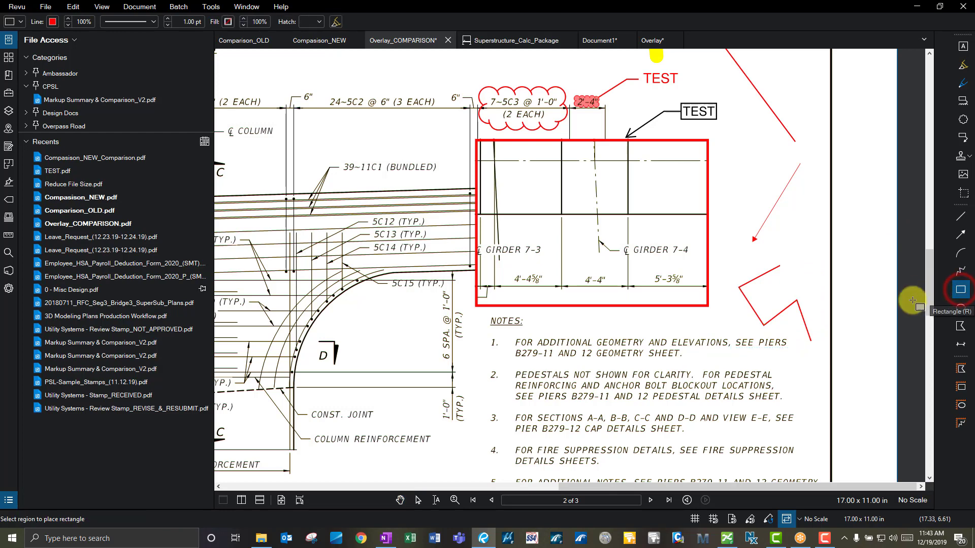
left_click(961, 327)
left_click(848, 187)
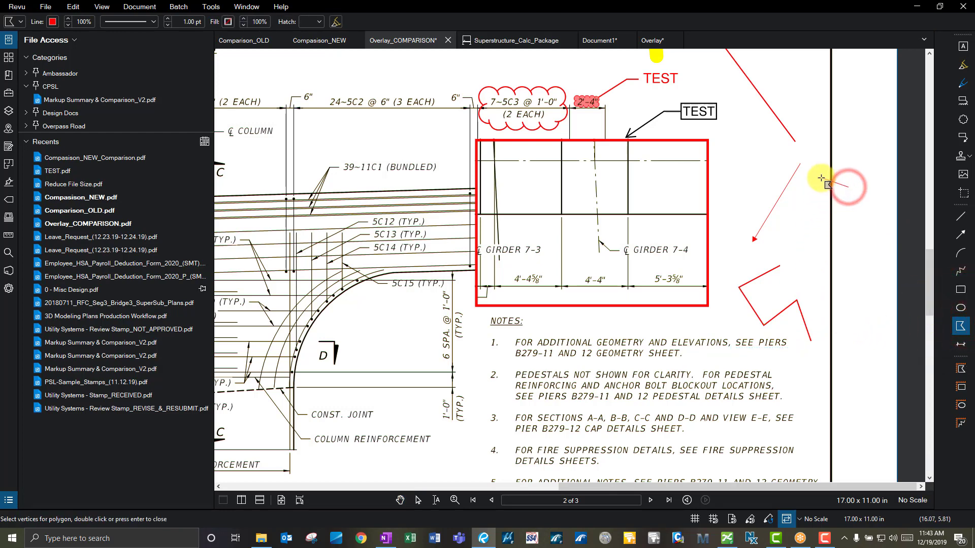
left_click(819, 189)
left_click(799, 236)
left_click(861, 259)
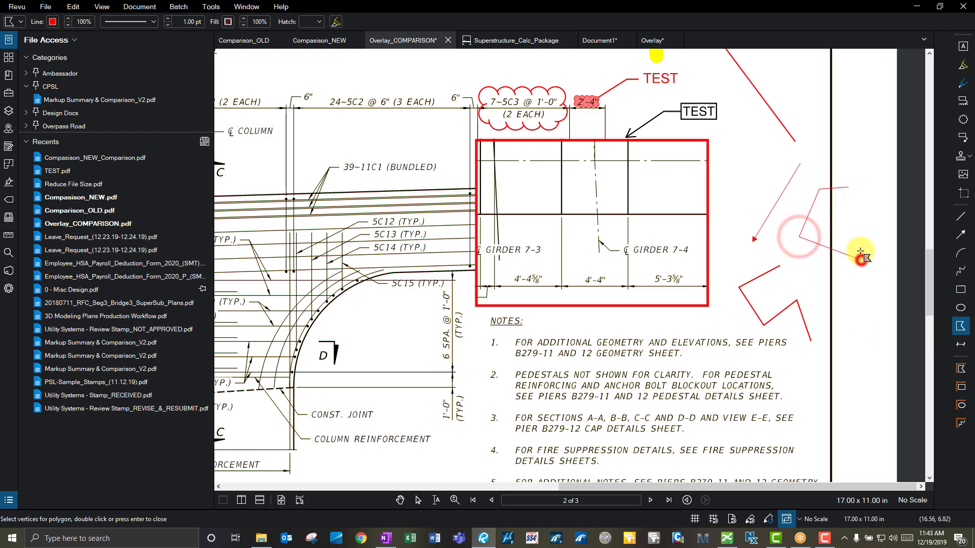
double_click(846, 223)
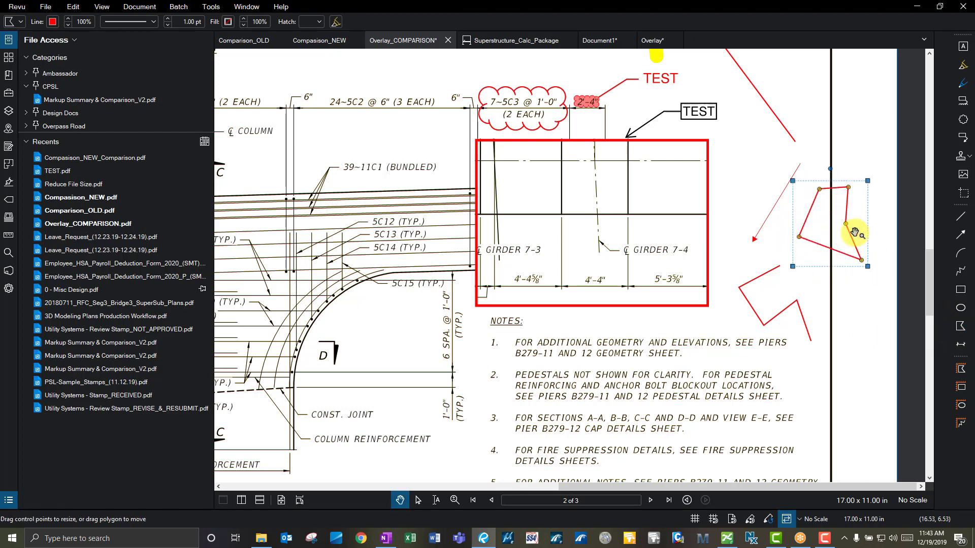
Try a red dimension labelled FIX below the plan view's girder dimensions, offset its line downward, and delete the markup.
left_click(963, 346)
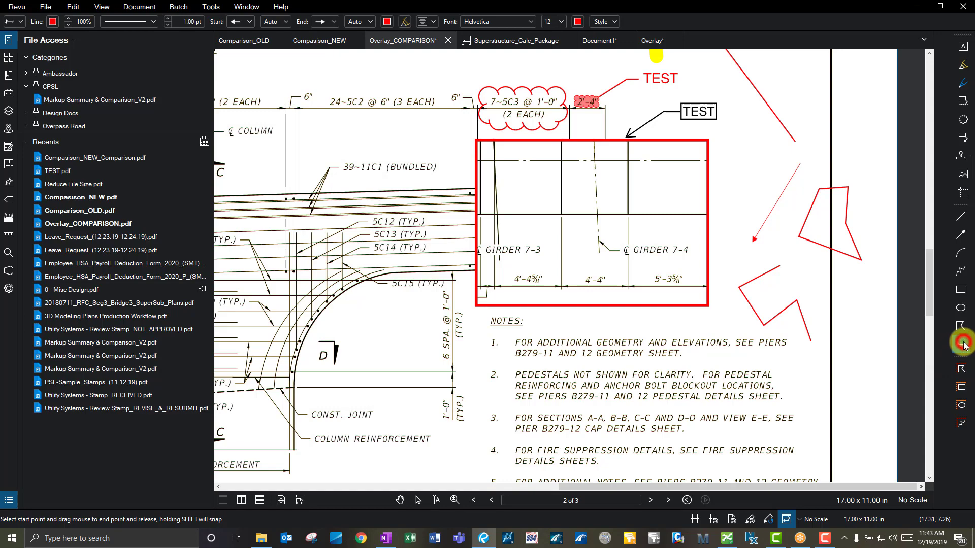
scroll(713, 292, "down", 3)
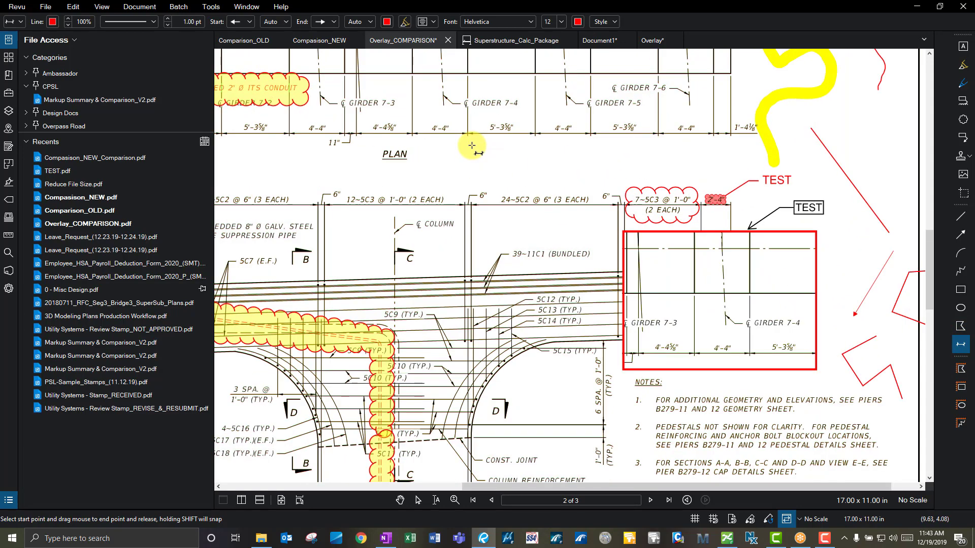
scroll(435, 216, "up", 2)
left_click_drag(433, 217, 697, 218)
left_click(681, 230)
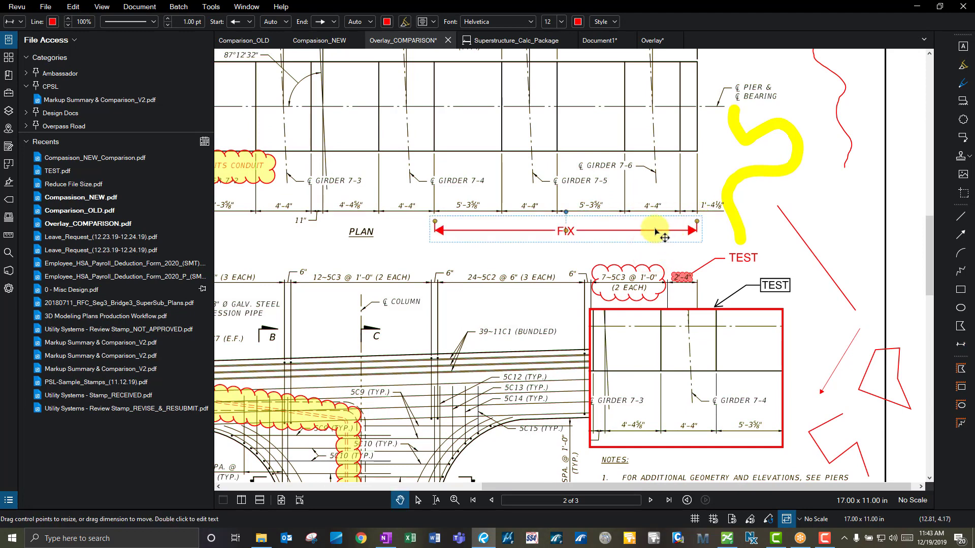
left_click_drag(567, 233, 559, 248)
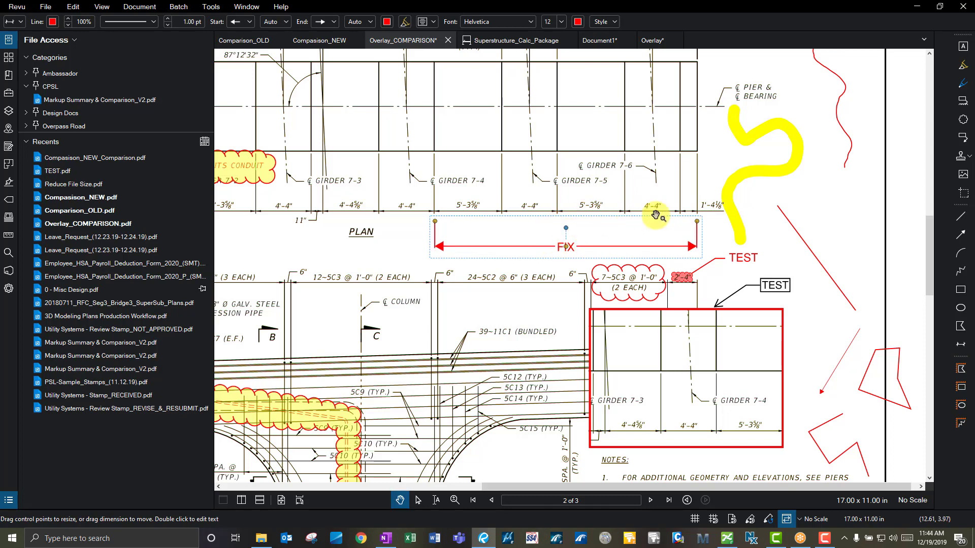
key("Delete")
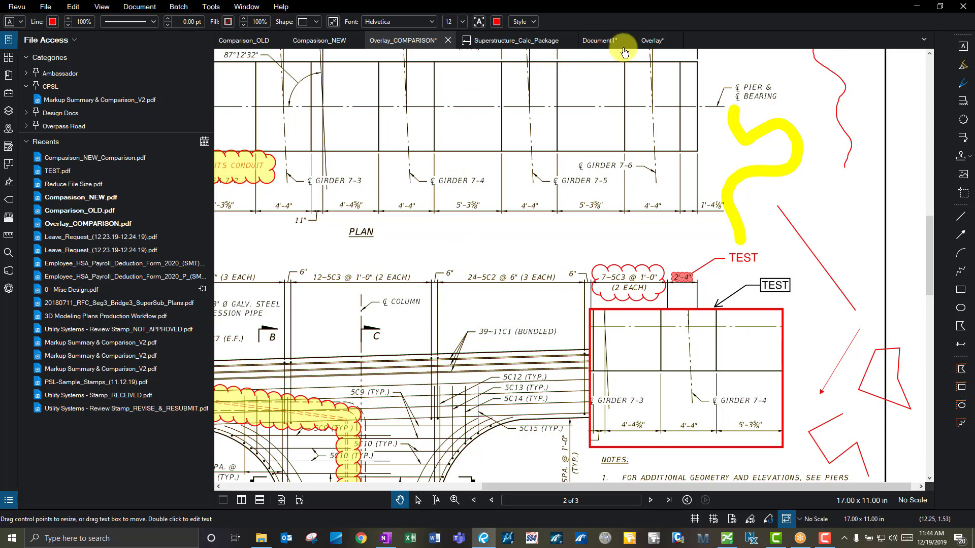
Switch to Document1 and delete the upper snapshot, which contains the yellow cloud markup.
left_click(600, 40)
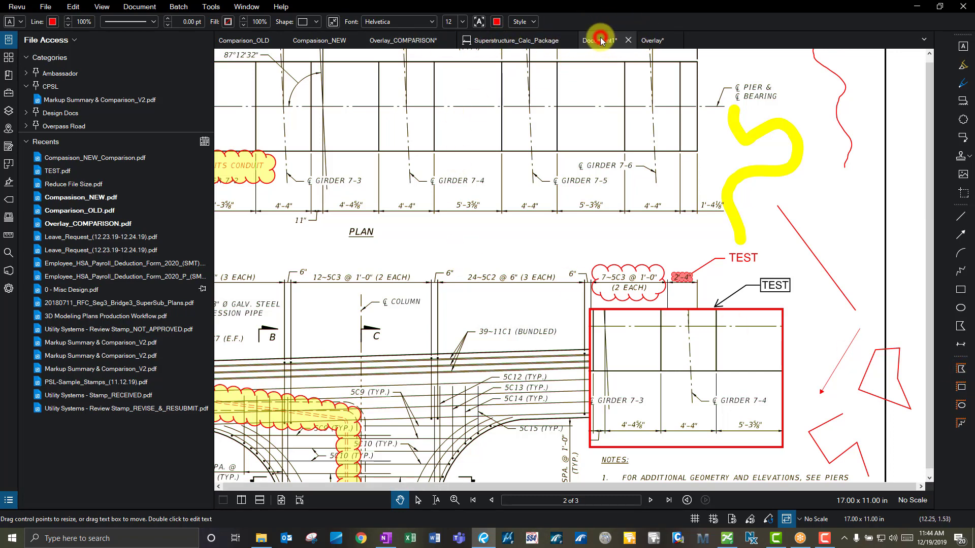
left_click(576, 199)
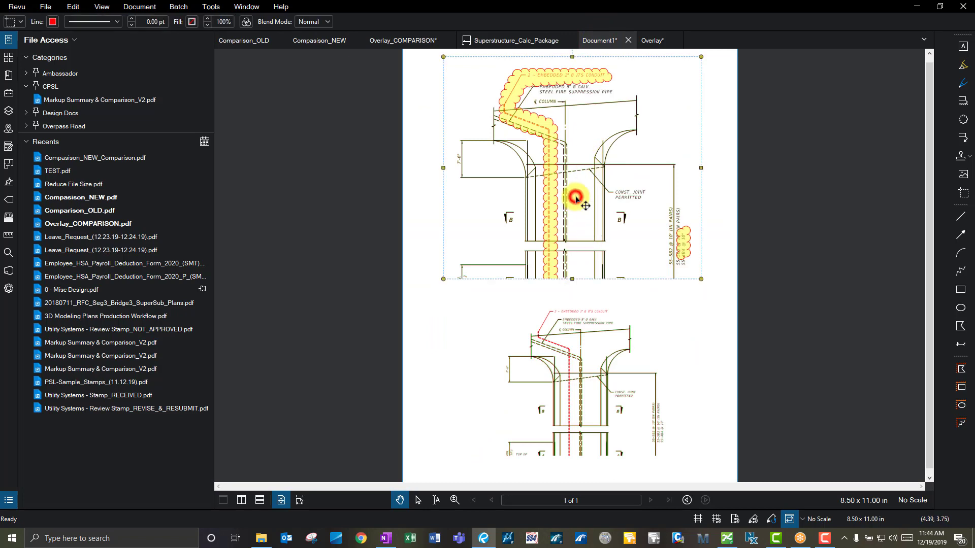
key("Delete")
Move the remaining column snapshot into the upper half of the page and enlarge it.
left_click(580, 355)
left_click_drag(579, 366, 547, 187)
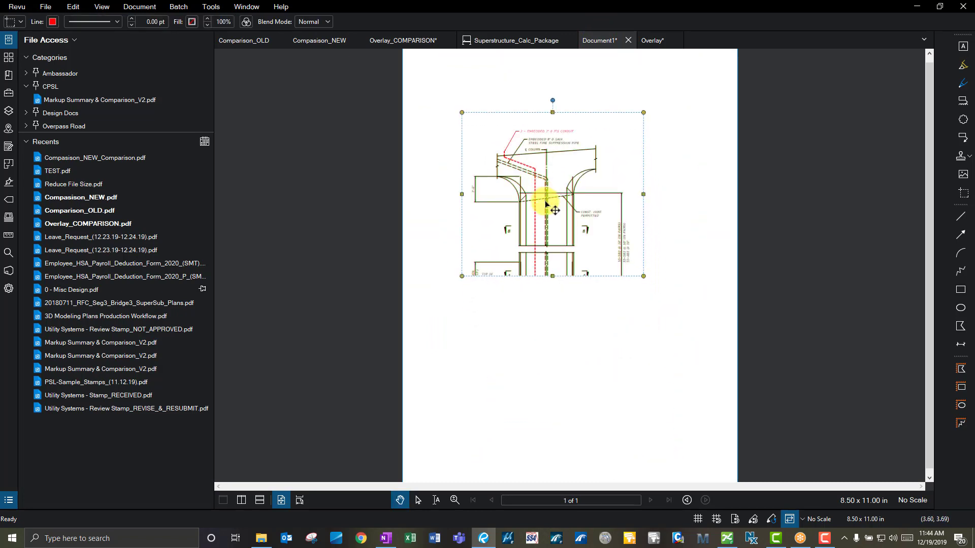
left_click_drag(643, 276, 685, 307)
left_click(655, 372)
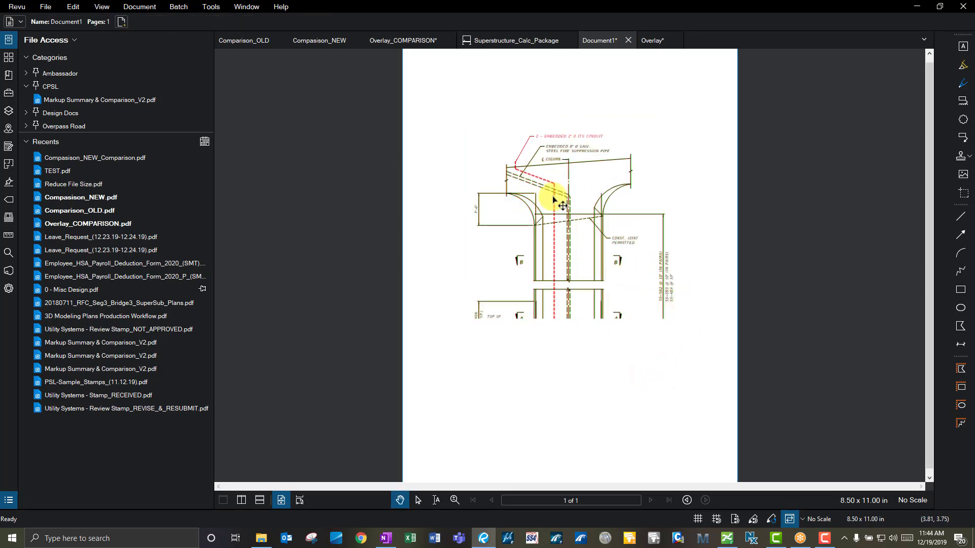
Calibrate the page scale along the snapshot's vertical 7'-6" dimension as 7.5', with content snapping on and the scale stored in the page.
scroll(561, 169, "up", 3)
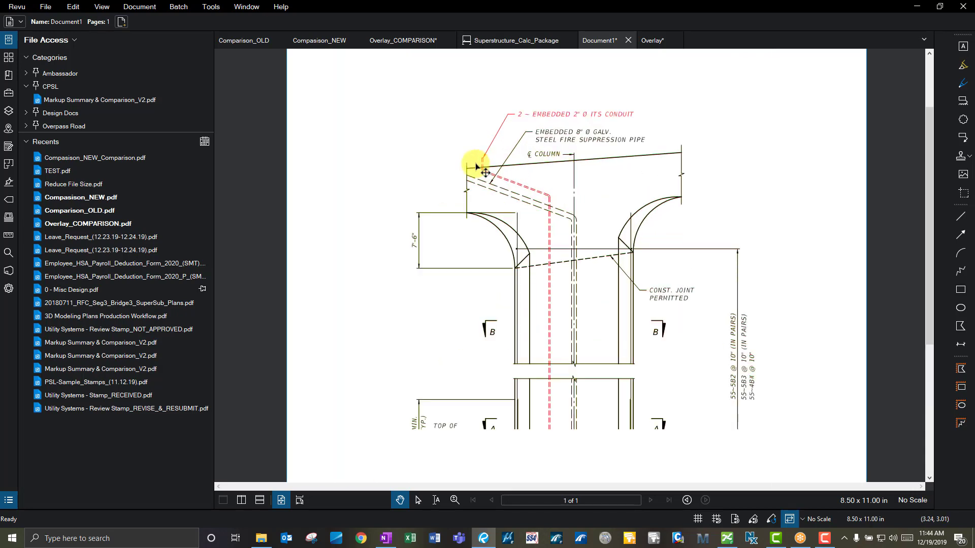
left_click(500, 192)
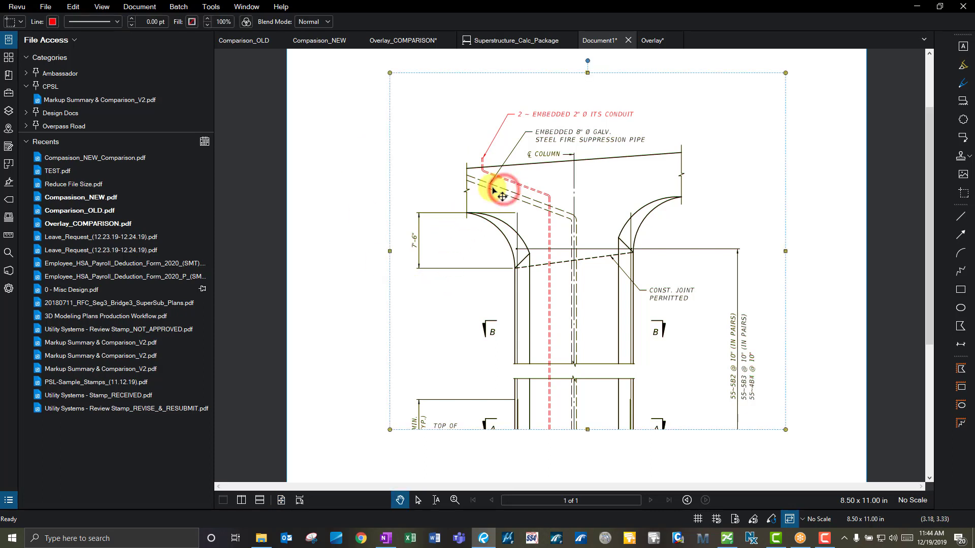
left_click(9, 235)
left_click(42, 96)
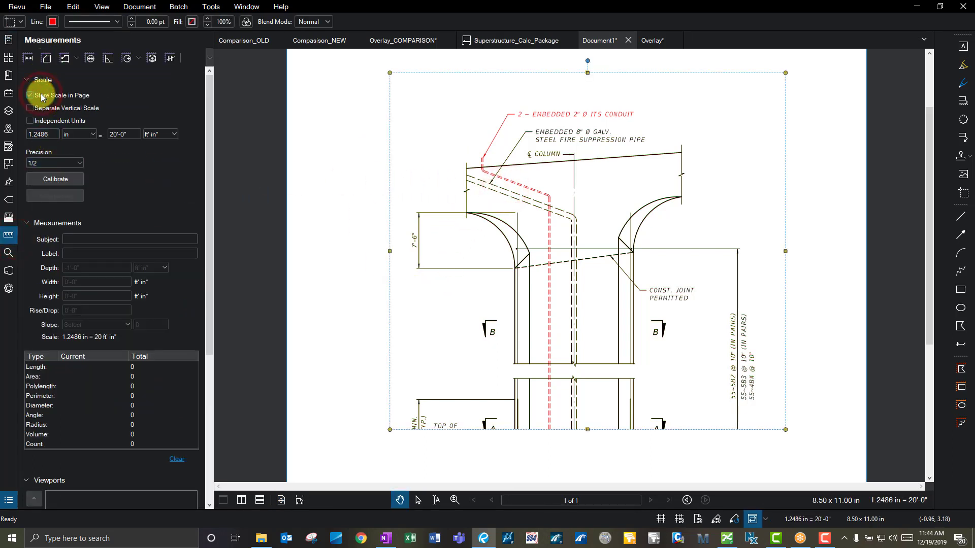
left_click(53, 179)
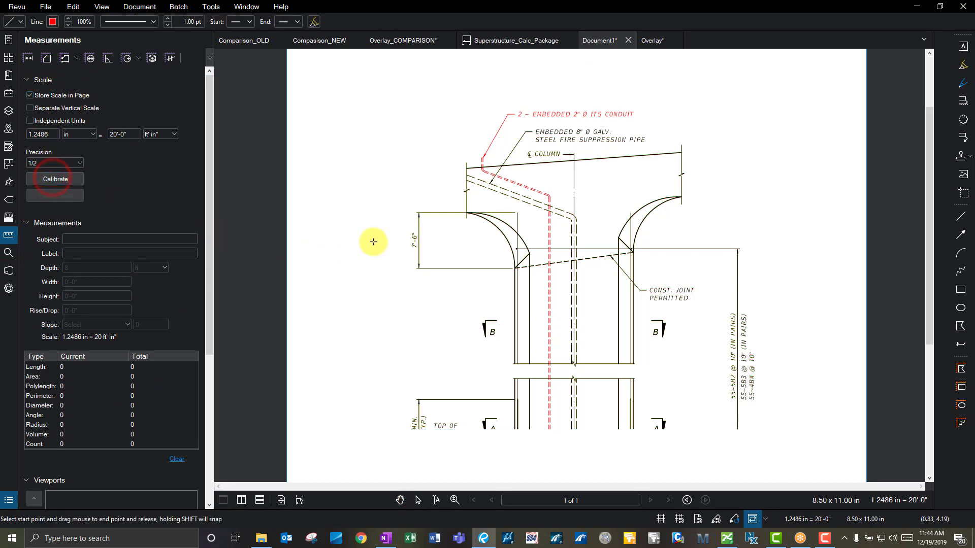
scroll(406, 208, "up", 3)
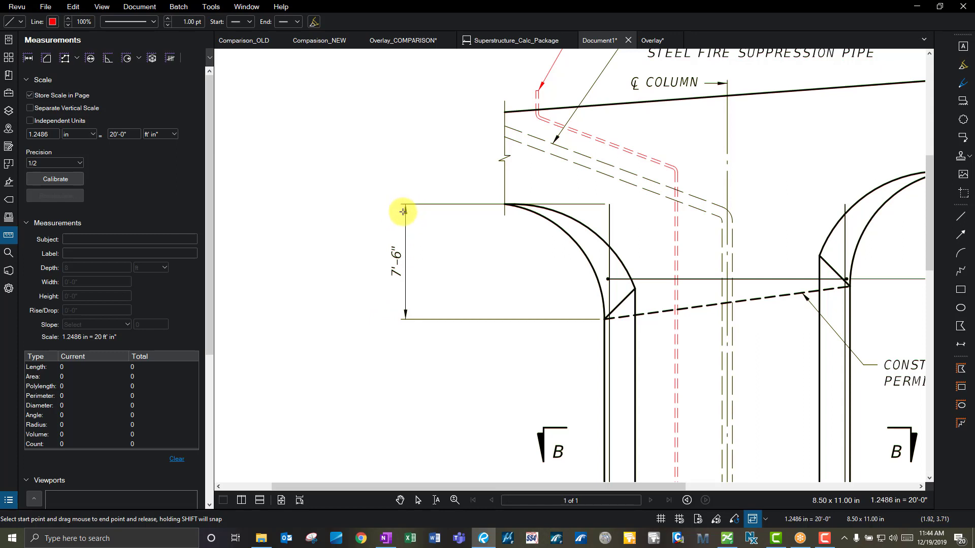
left_click(701, 521)
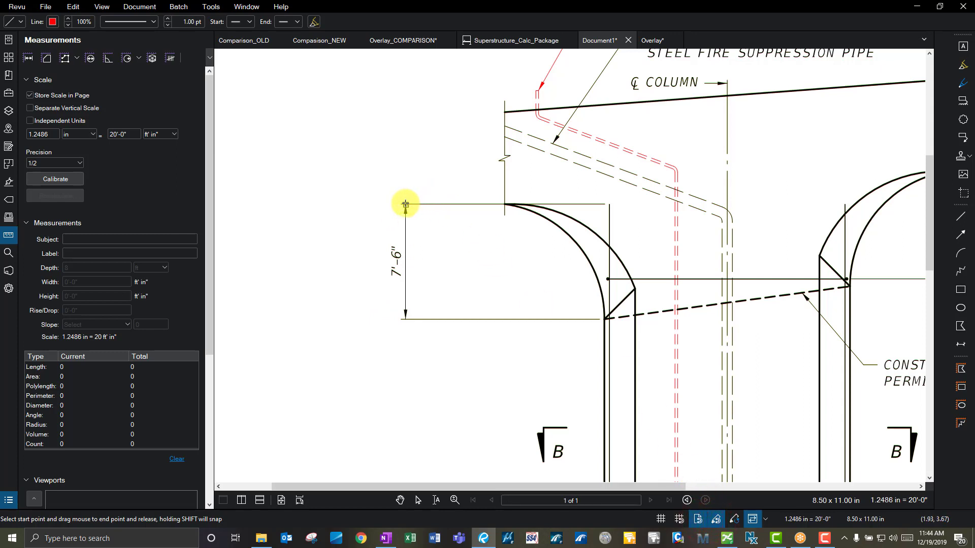
left_click_drag(405, 204, 407, 318)
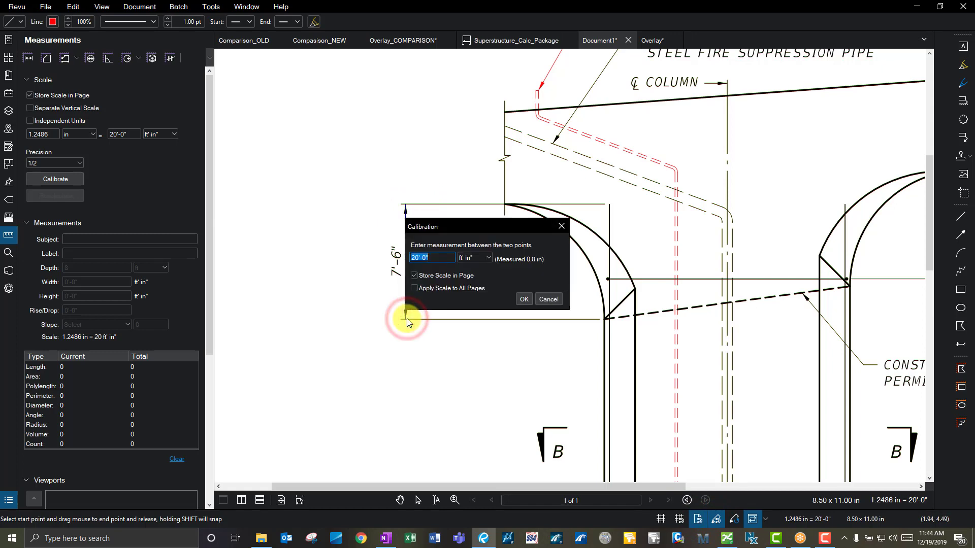
type("7.5'")
key("Return")
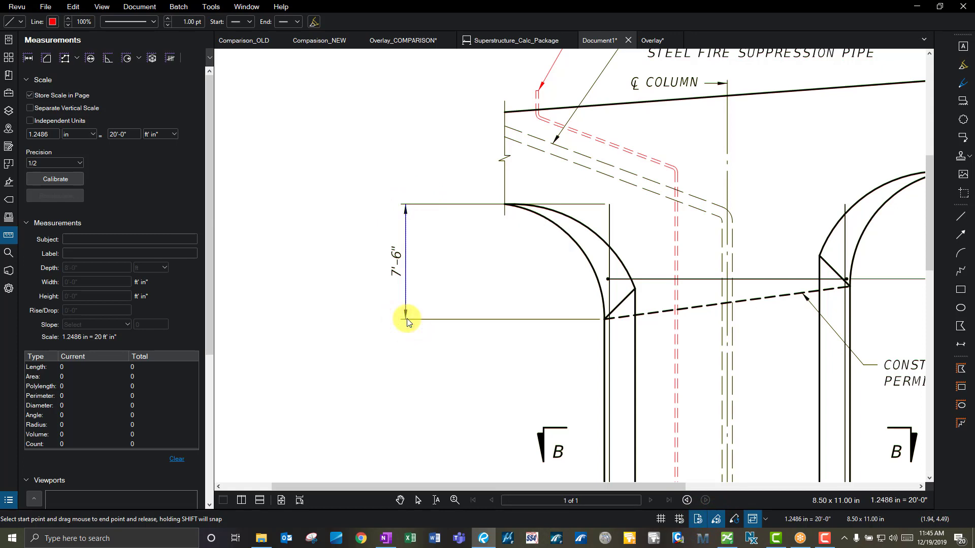
Draw a 4 ft horizontal Polyline Sketch to Scale outward from the column's left edge, at 180° rotation, just above the B section mark.
key("shift+alt+p")
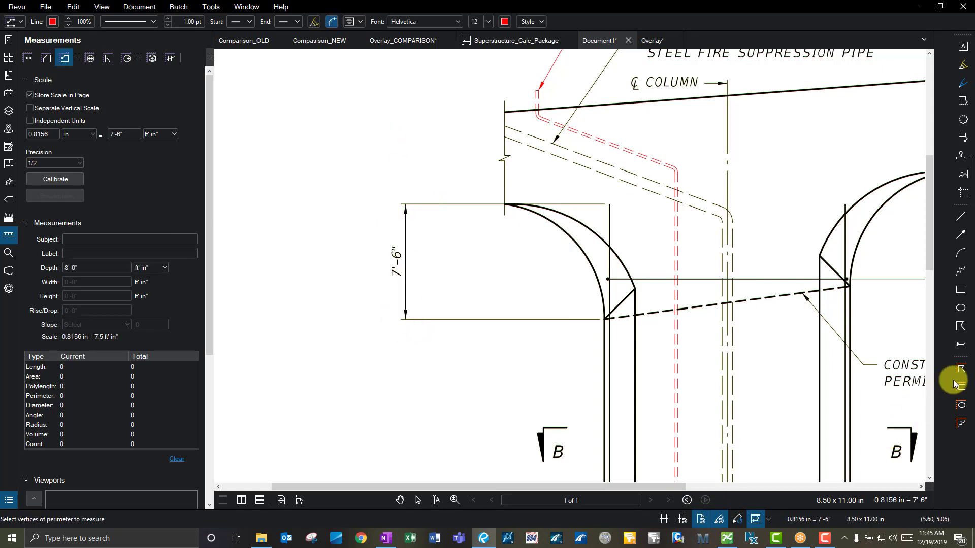
left_click(961, 424)
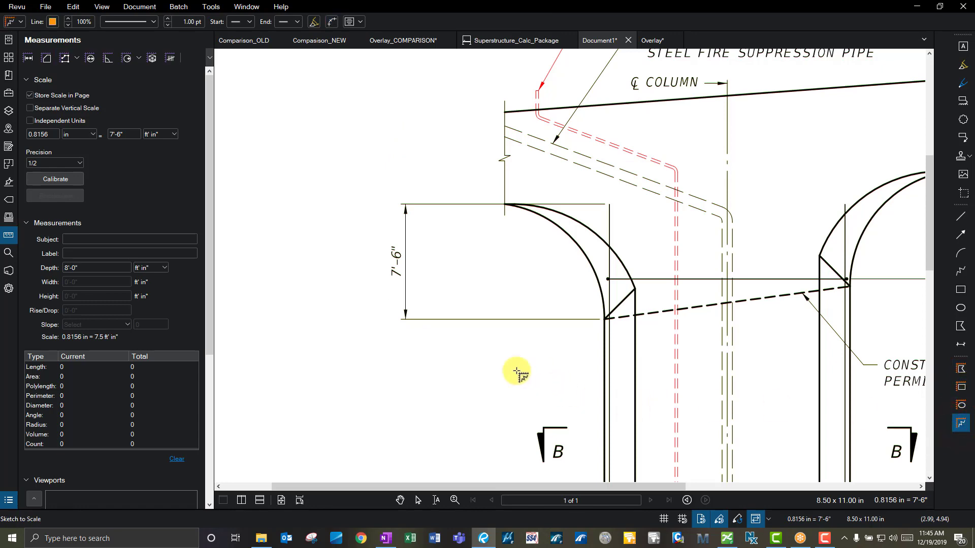
scroll(361, 344, "down", 3)
scroll(501, 376, "up", 3)
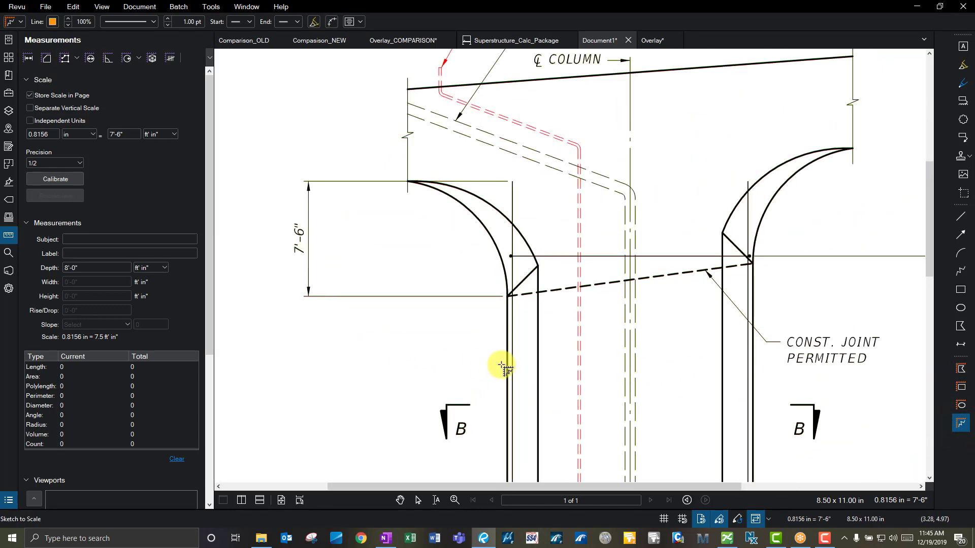
left_click(507, 365)
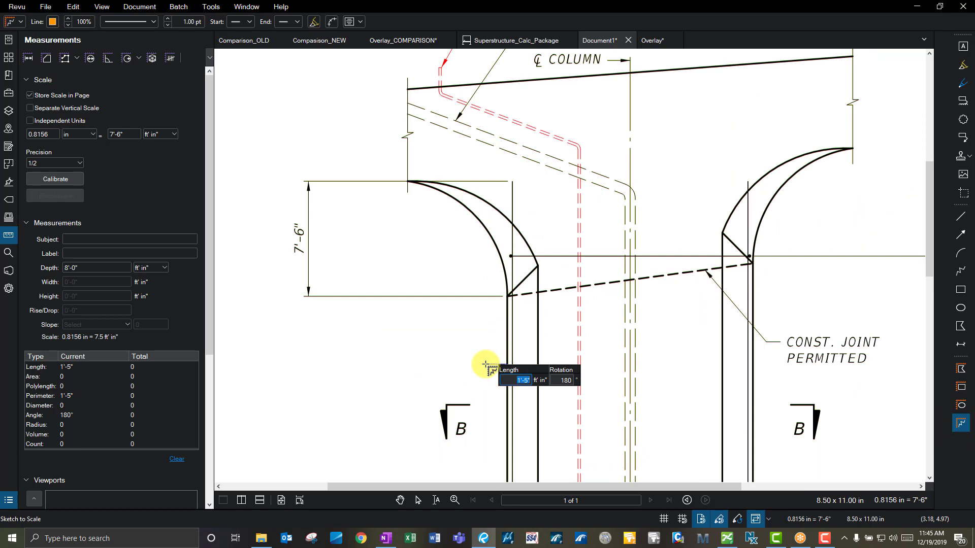
type("4")
key("Return")
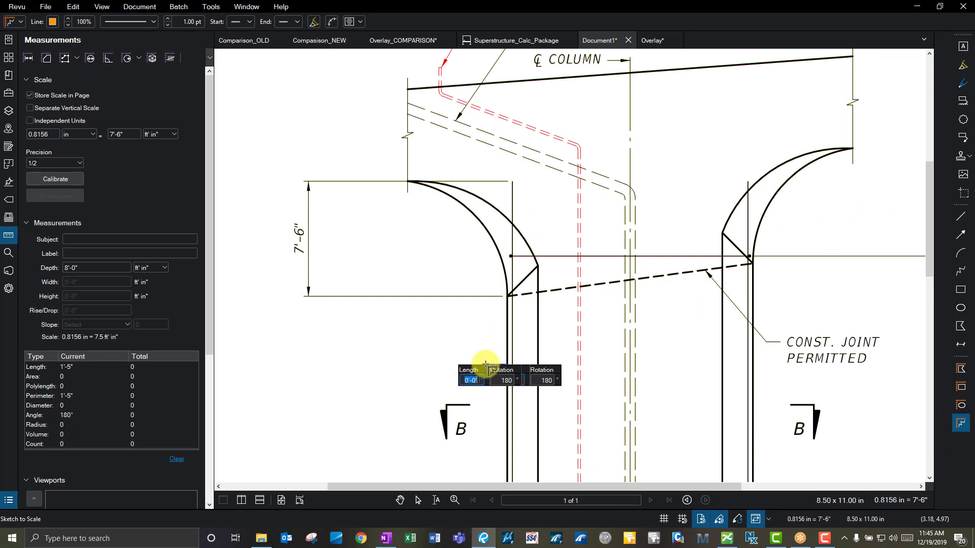
key("Escape")
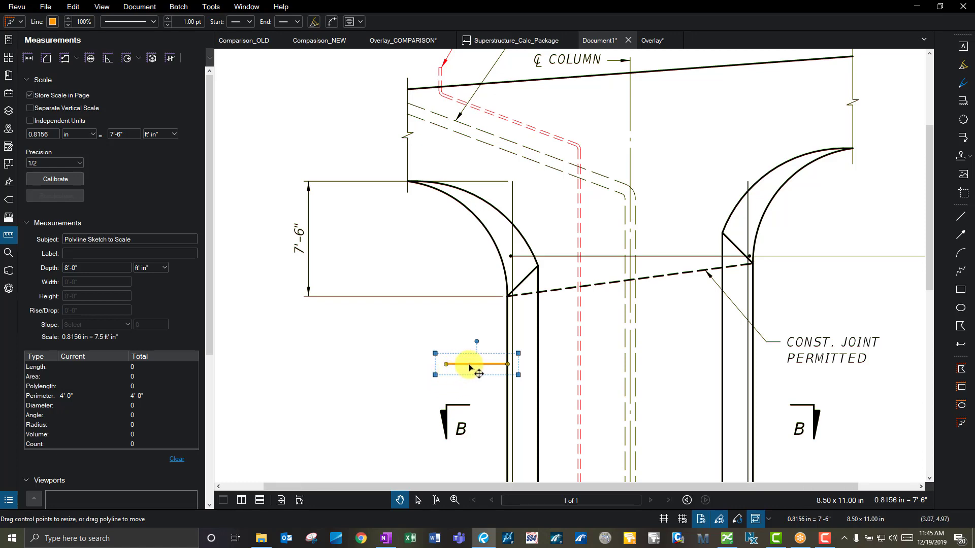
scroll(475, 367, "down", 3)
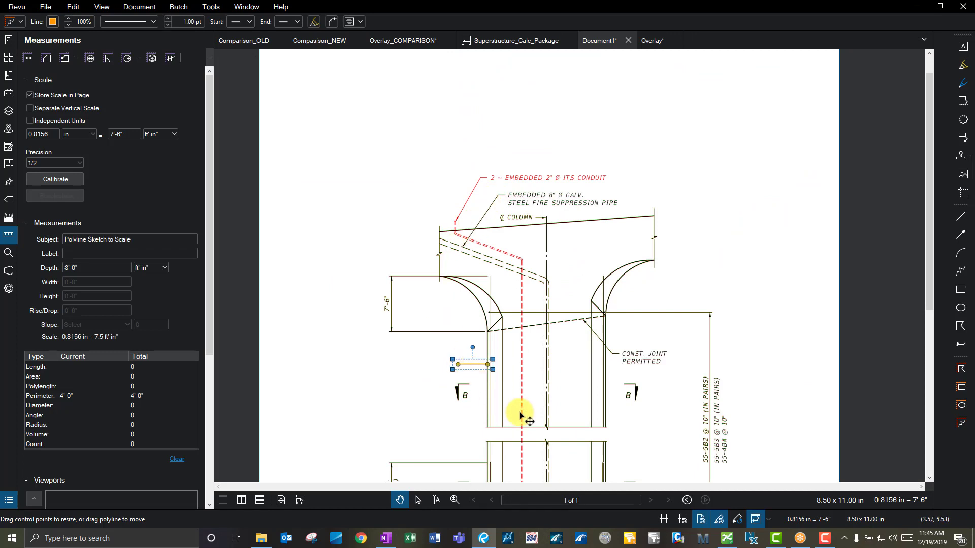
left_click(443, 421)
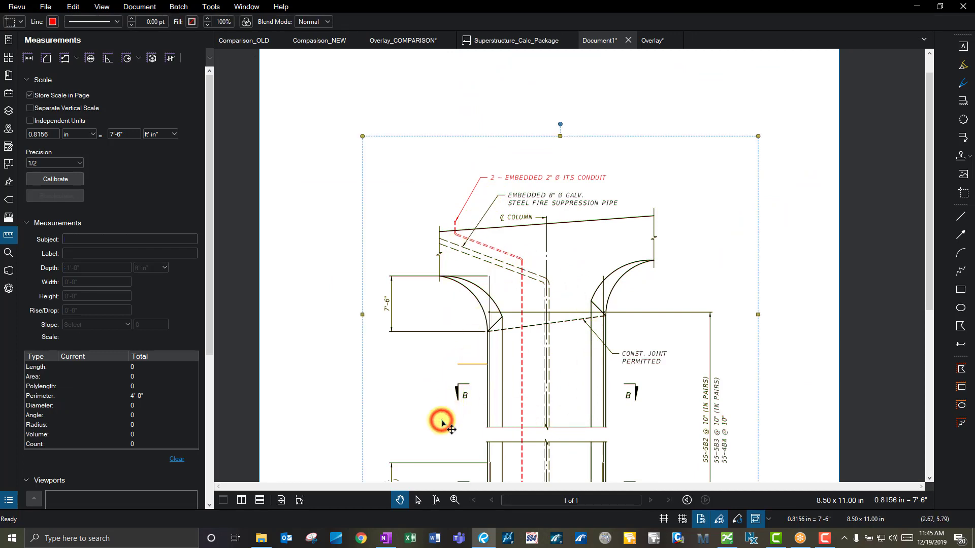
left_click(307, 338)
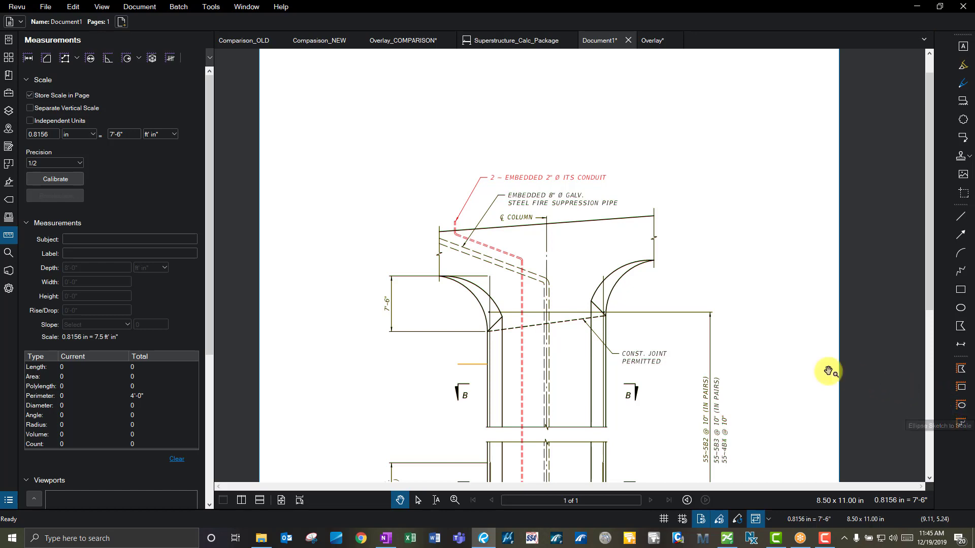
left_click(716, 218)
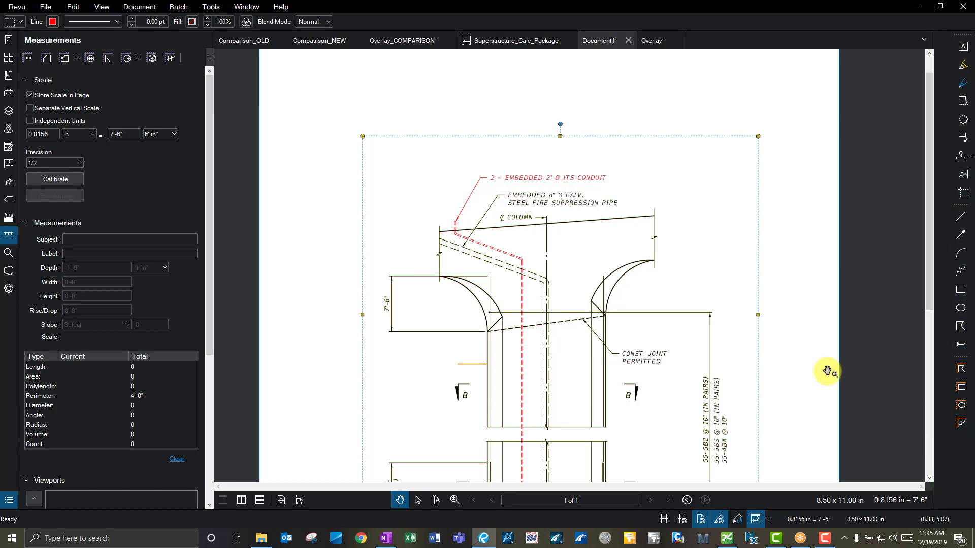
left_click(826, 225)
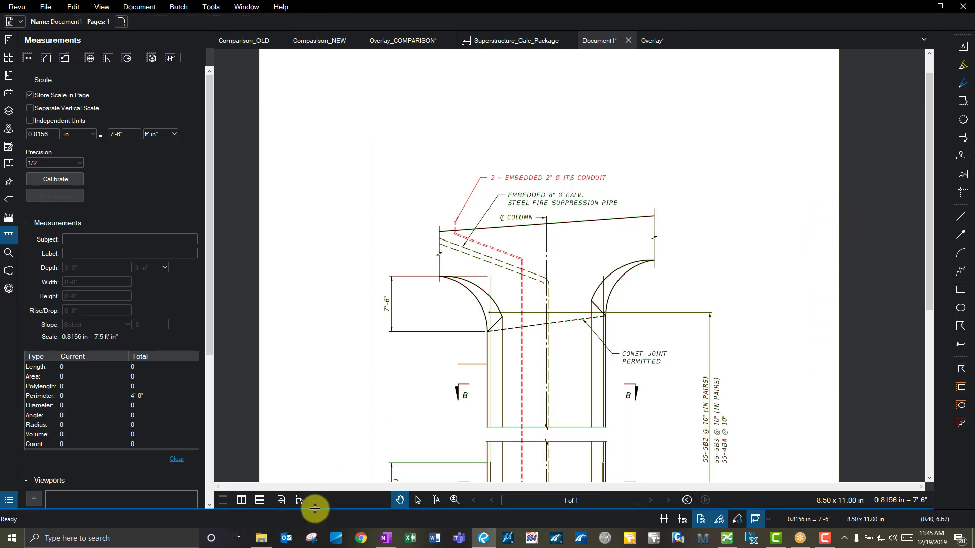
Switch to Superstructure_Calc_Package, open the Markups List, and look through the markups' subjects, authors, dates, comments and statuses.
left_click(528, 43)
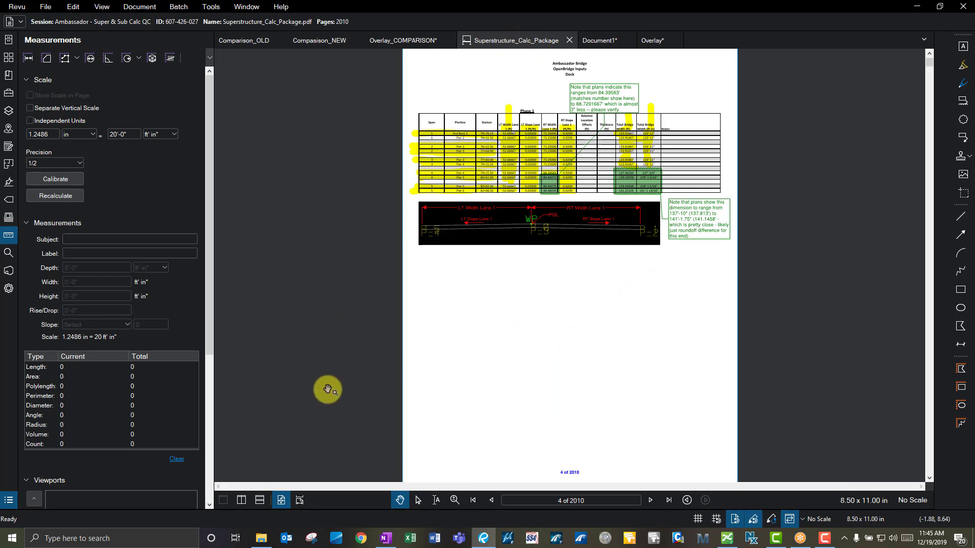
left_click(301, 511)
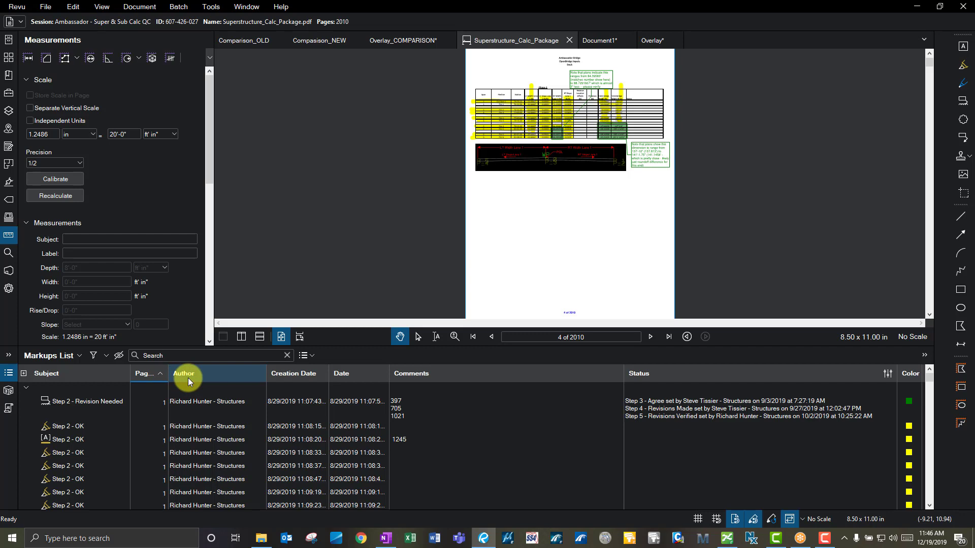
left_click(355, 209)
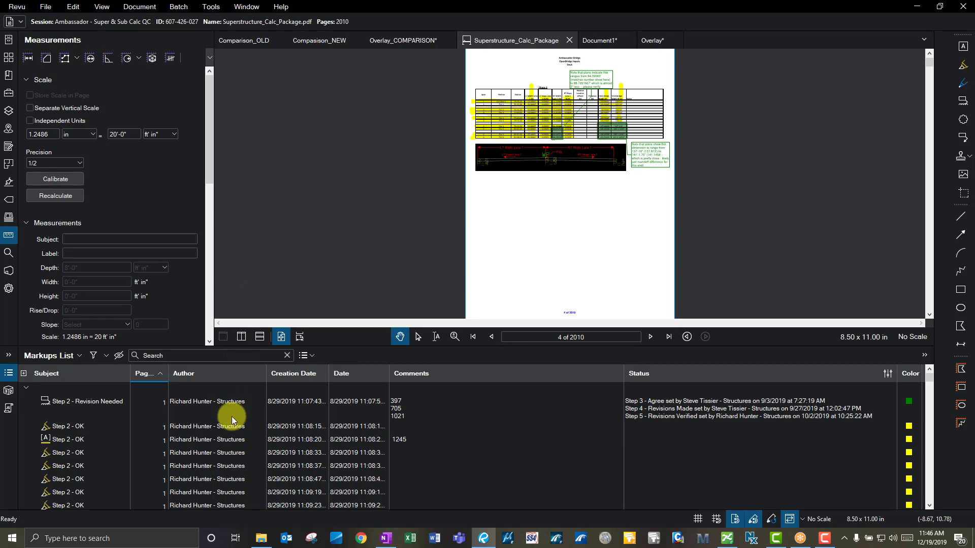
scroll(231, 436, "down", 10)
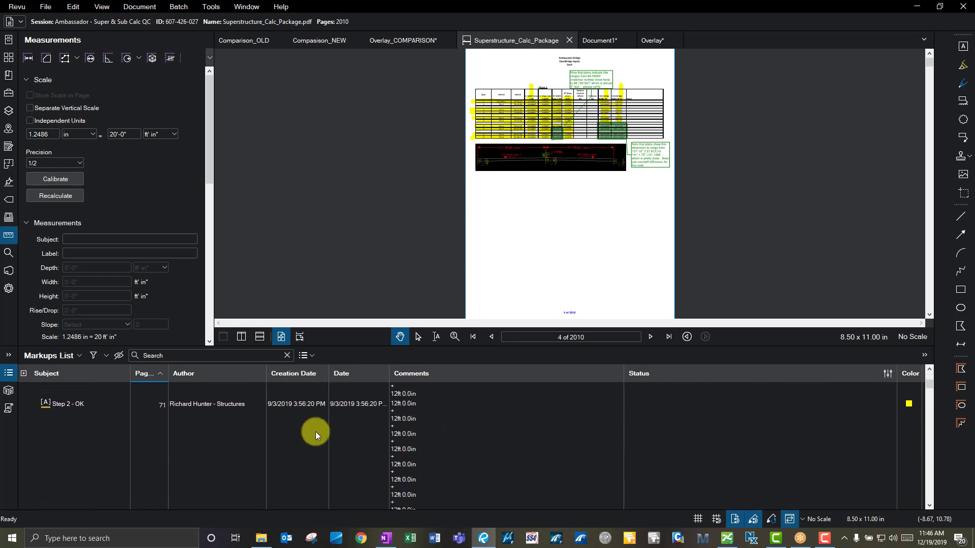
mouse_move(928, 385)
left_mouse_down()
mouse_move(934, 432)
mouse_move(934, 375)
left_mouse_up()
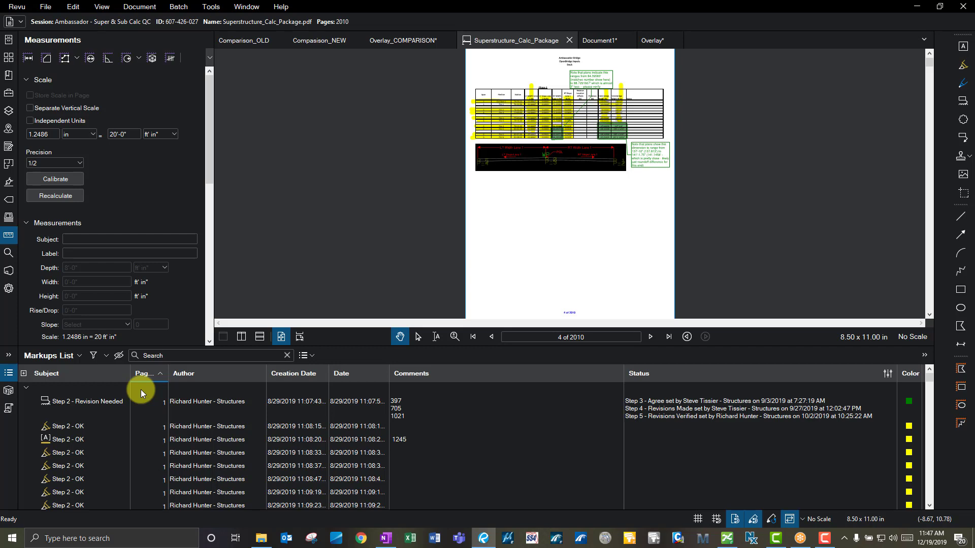
Turn on filtering in the Markups List and filter the Subject column to Step 2 - Revision Needed.
left_click(93, 361)
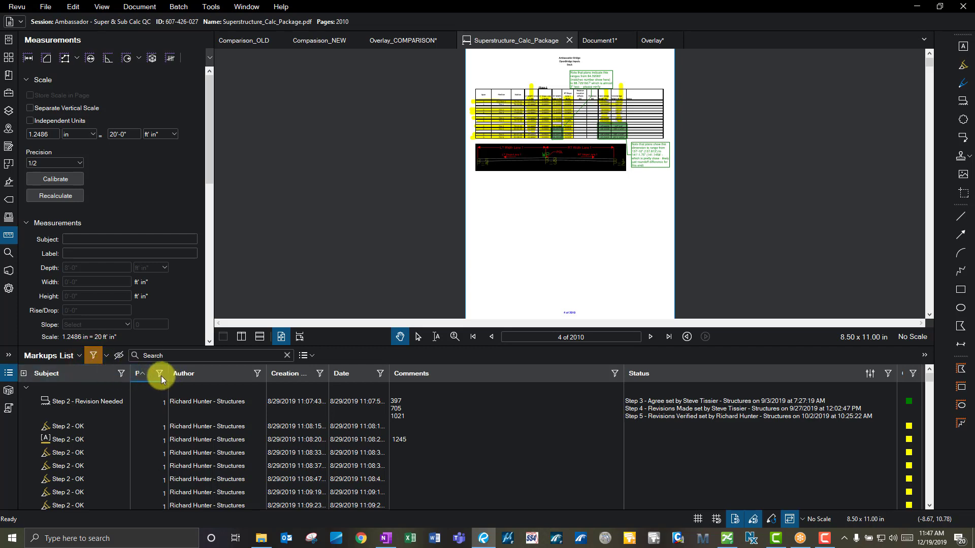
left_click(122, 374)
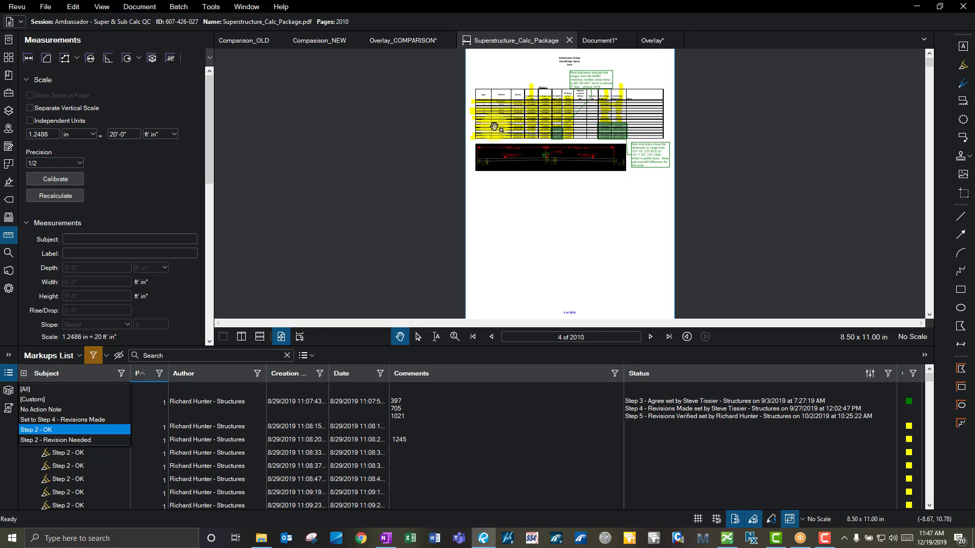
left_click(78, 441)
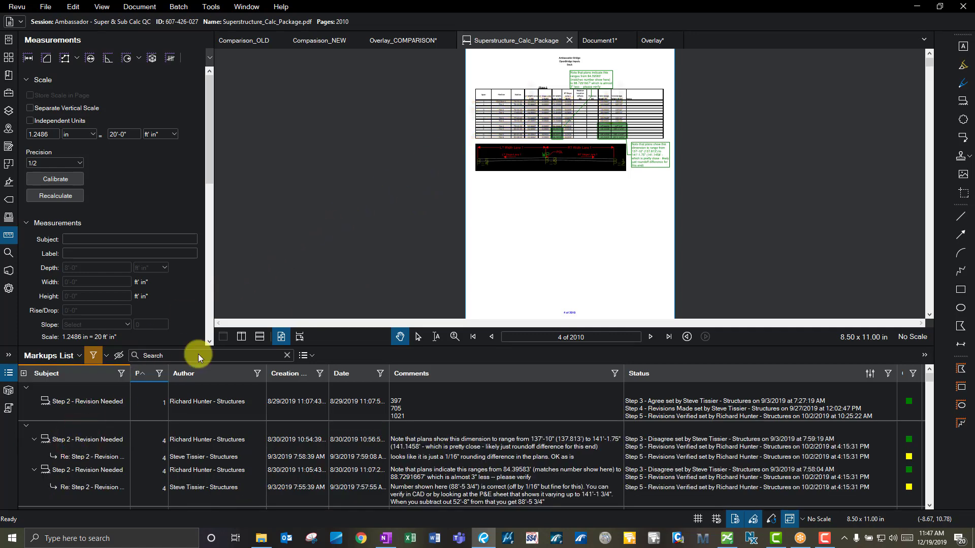
Examine the markups on page 4's Phase 1 table up close, selecting one of the filtered-out highlights, and return to the full-page view.
scroll(571, 79, "up", 3)
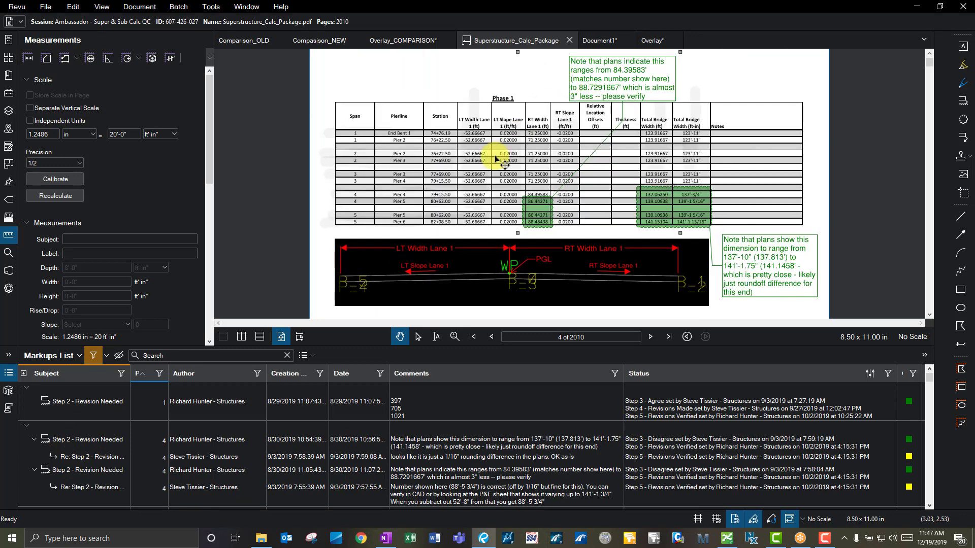
left_click(449, 66)
left_click(473, 106)
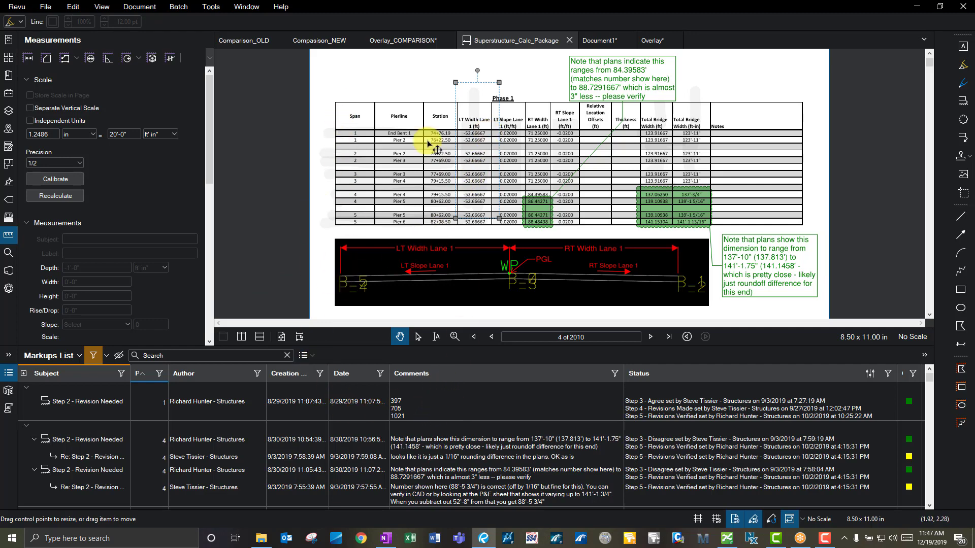
left_click(368, 77)
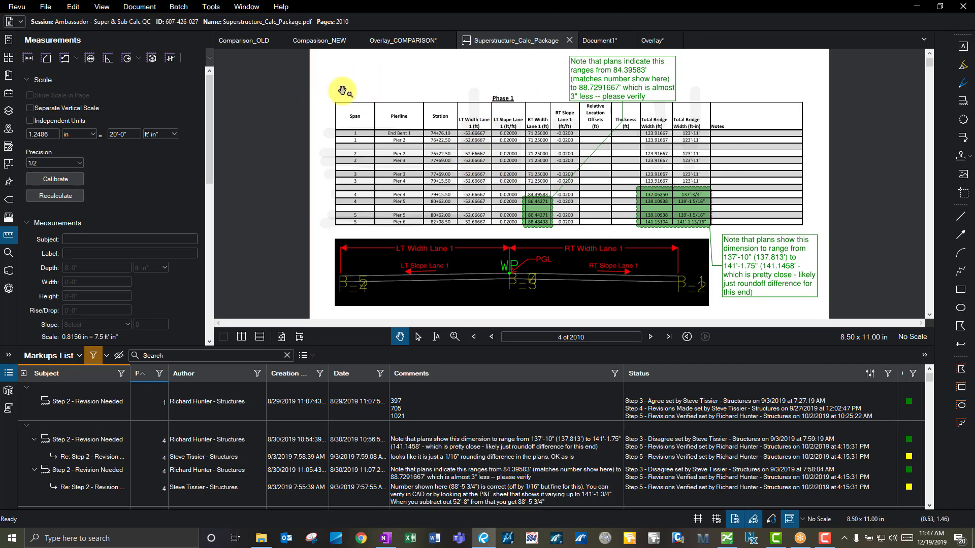
key("ctrl+9")
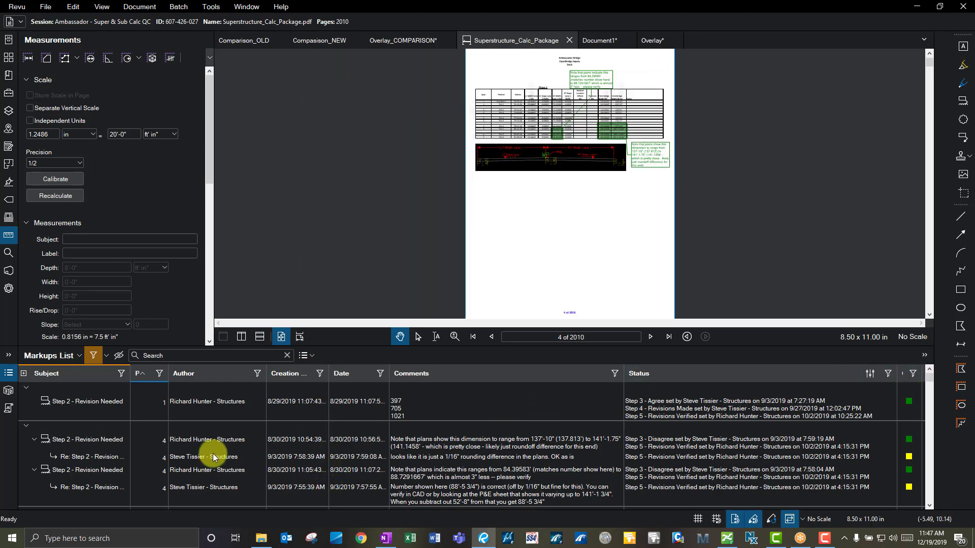
Switch the Markups List filter off and on again to compare the lists, and check the available author filter choices.
left_click(94, 356)
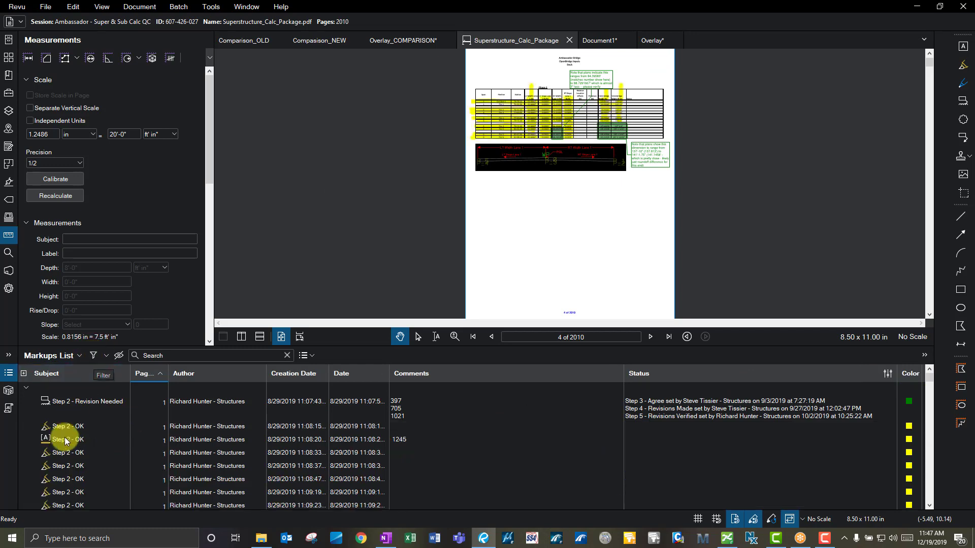
left_click(93, 356)
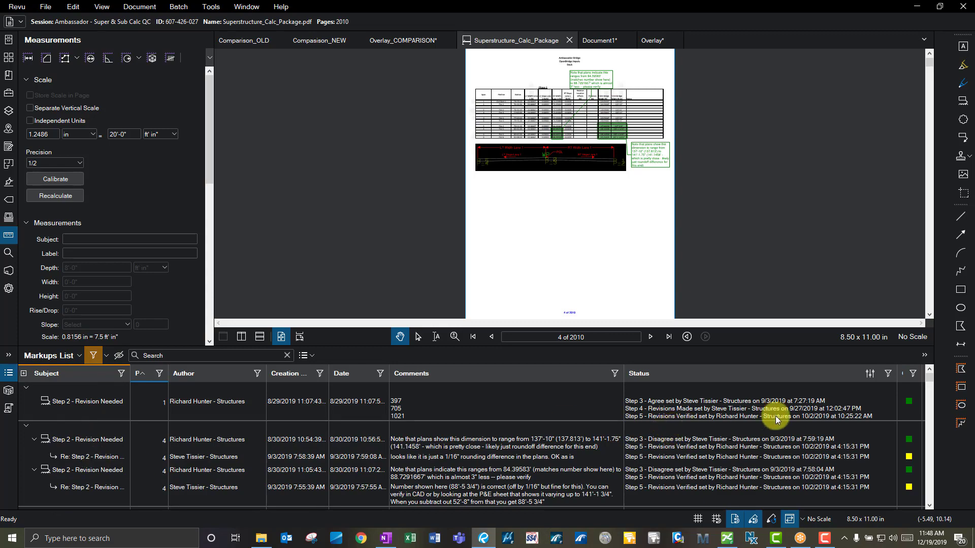
mouse_move(928, 376)
left_mouse_down()
mouse_move(930, 406)
mouse_move(930, 371)
left_mouse_up()
left_click(257, 375)
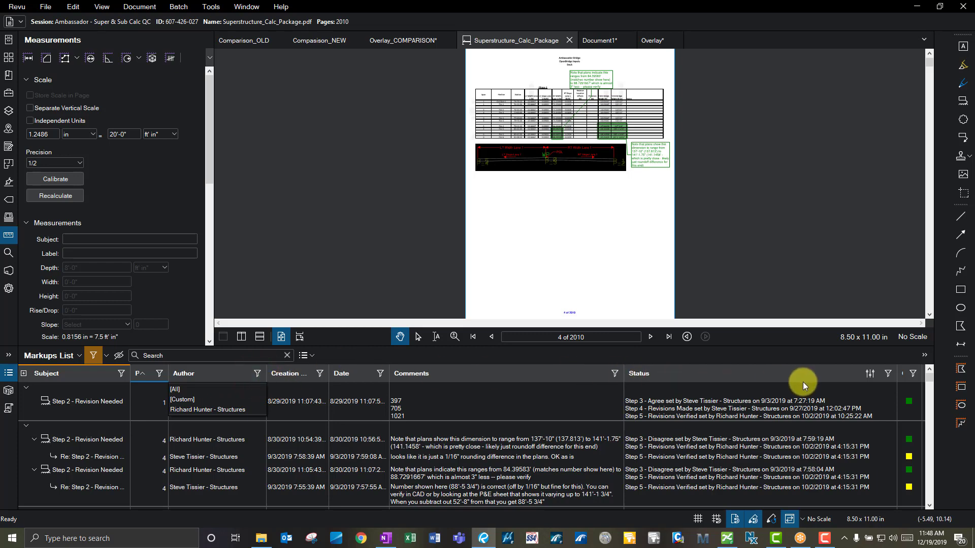
Filter the Status column to Step 3 - Agree to view the matching markup on its page, and show all statuses again.
left_click(889, 373)
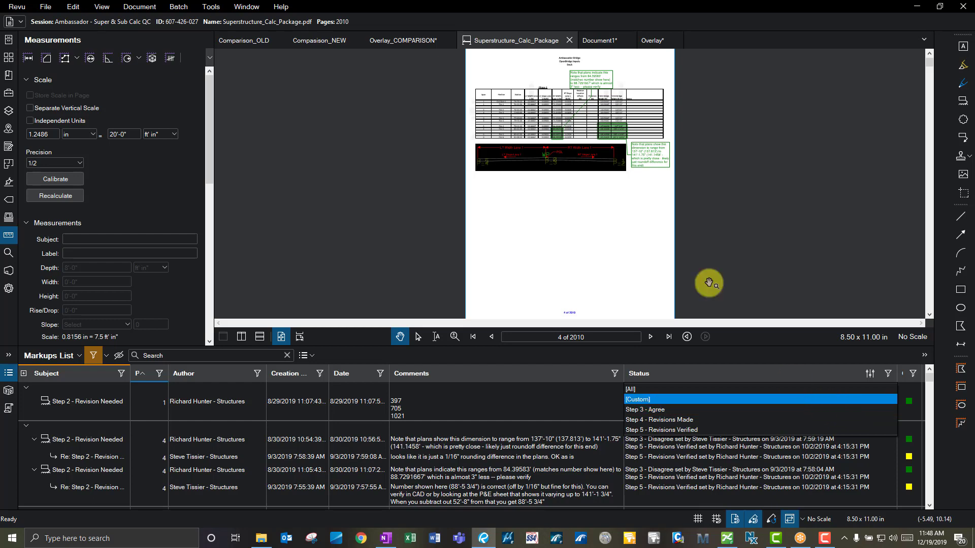
left_click(672, 409)
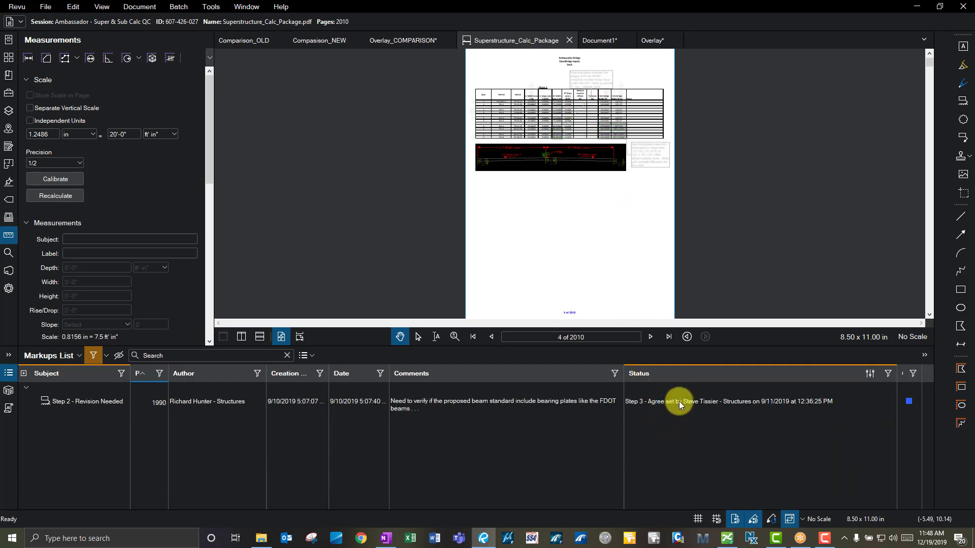
left_click(678, 401)
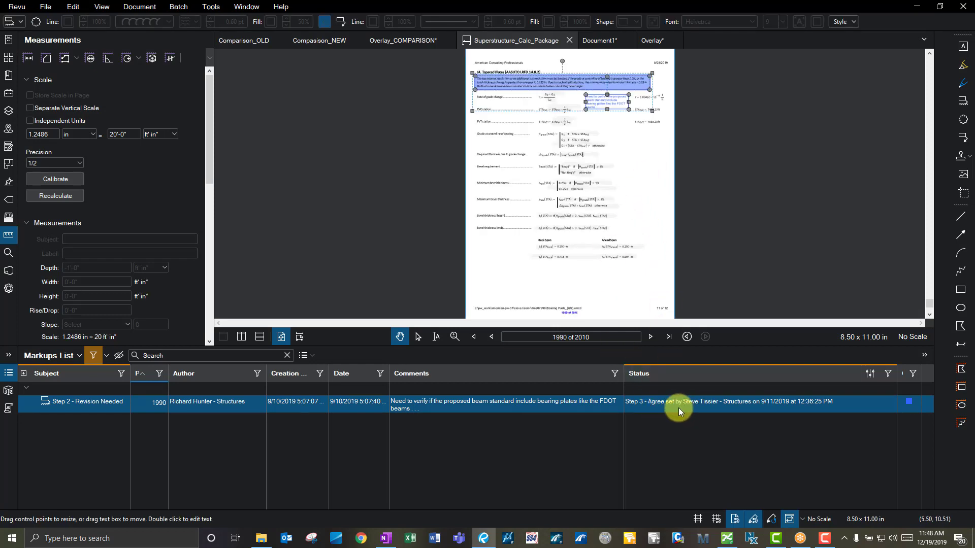
left_click(889, 374)
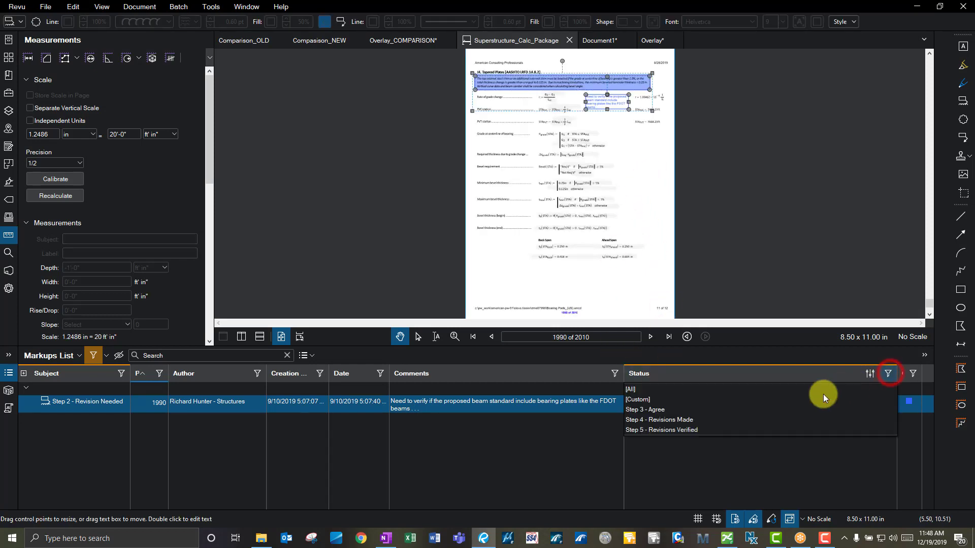
left_click(773, 391)
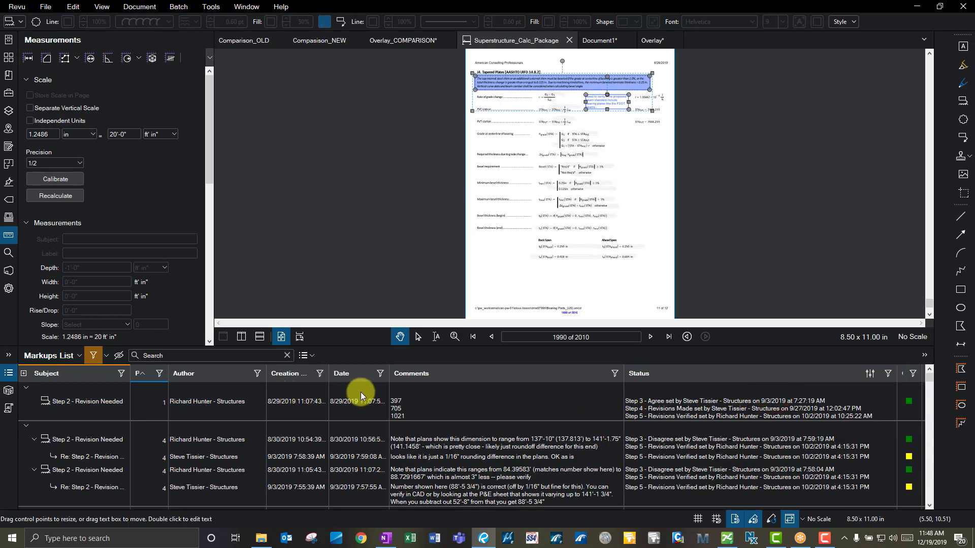
Filter the list to creation date 9/3/2019 to view the FDOT SDG and SDM comment on its page, and show all dates again.
left_click(321, 378)
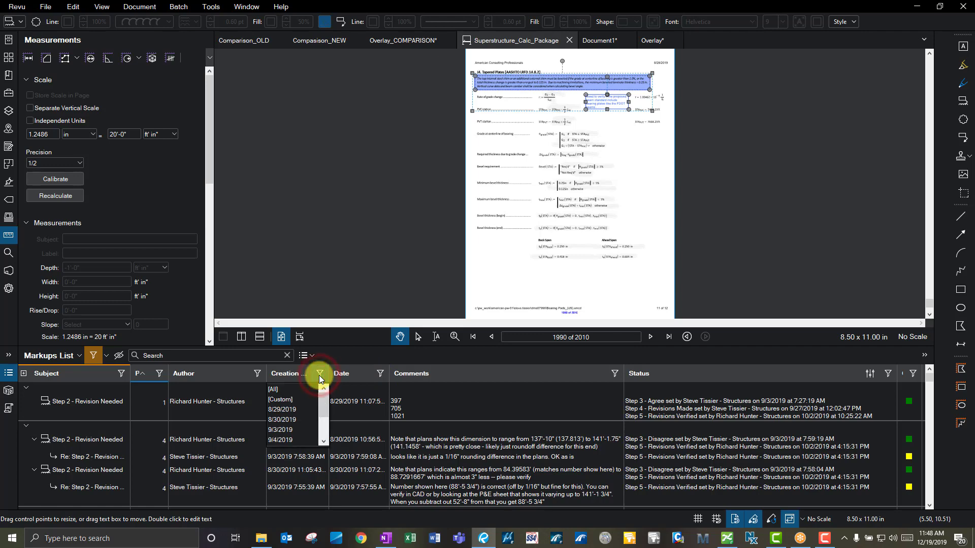
left_click(297, 430)
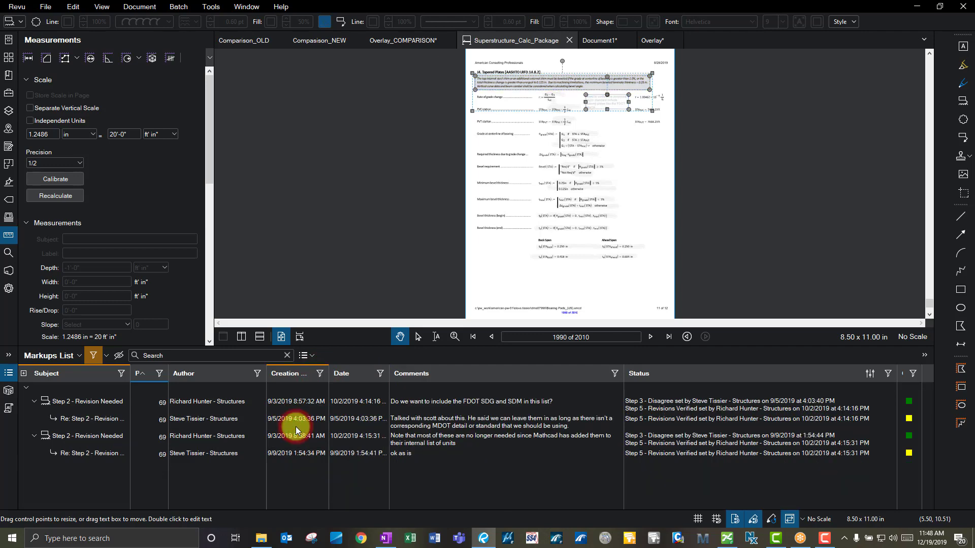
left_click(296, 407)
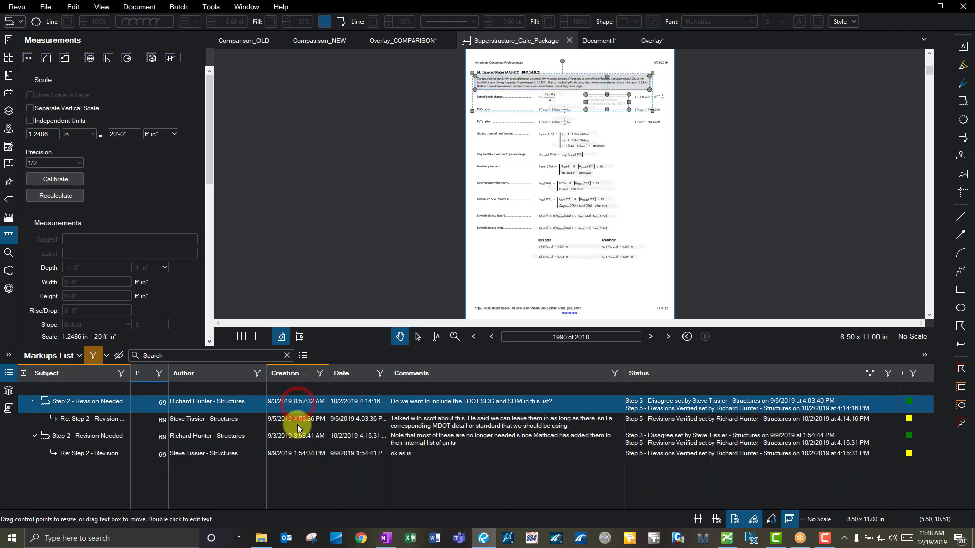
left_click(295, 437)
left_click(303, 402)
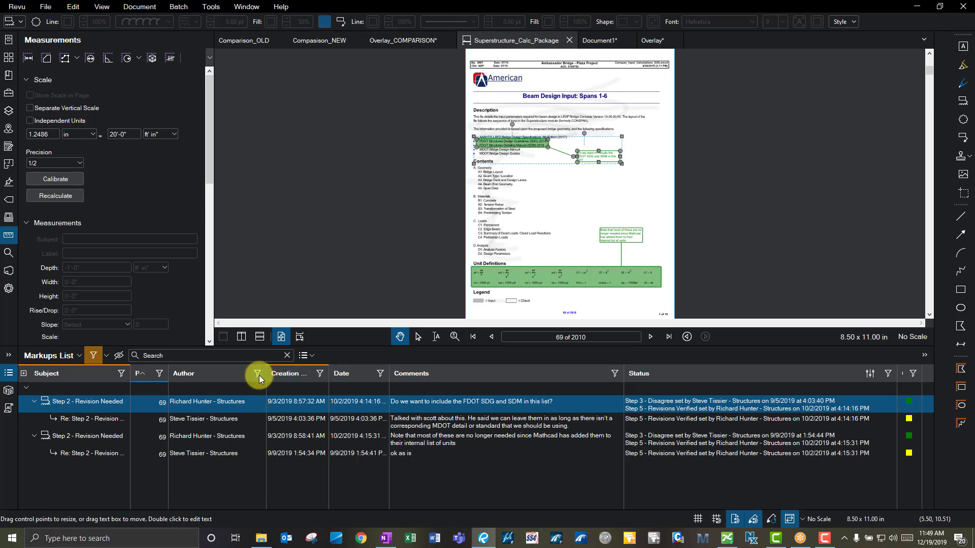
left_click(319, 373)
left_click(287, 390)
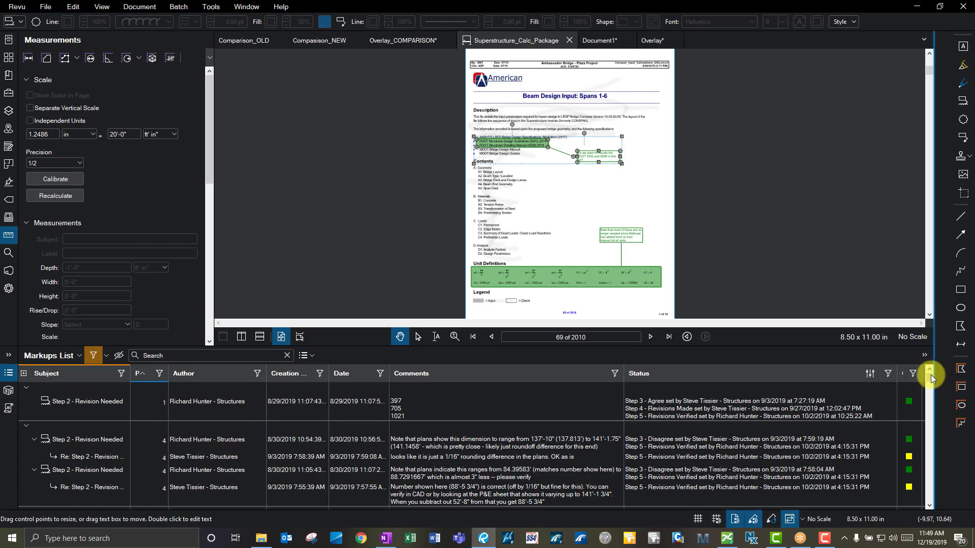
mouse_move(930, 376)
left_mouse_down()
mouse_move(927, 389)
mouse_move(929, 374)
left_mouse_up()
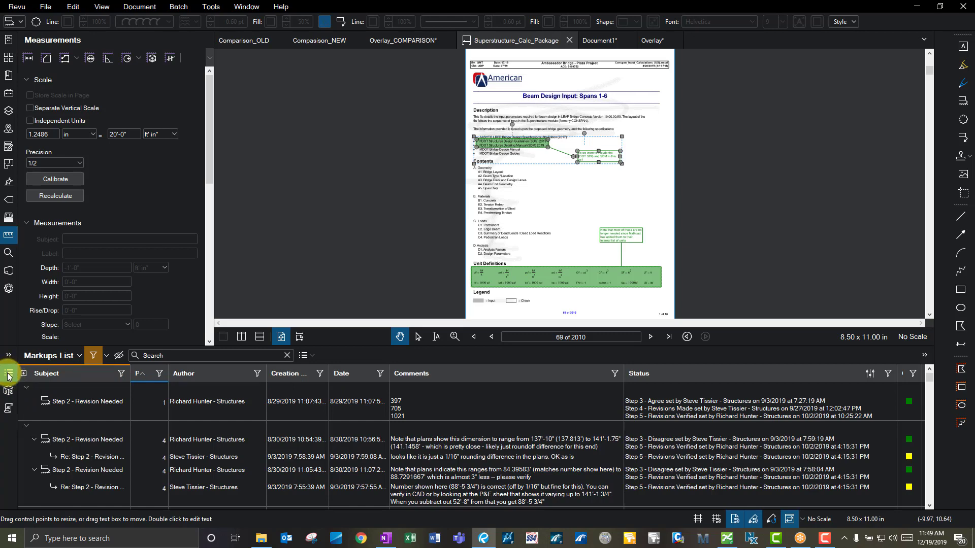
Undock the Markups List from the main window and expand it to fill the screen.
left_click_drag(9, 374, 163, 283)
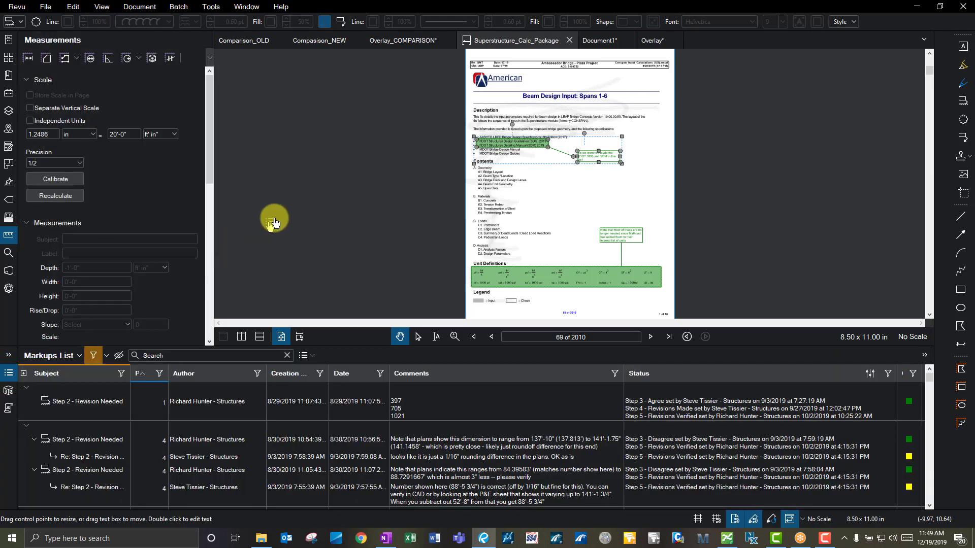
left_click_drag(306, 196, 306, 196)
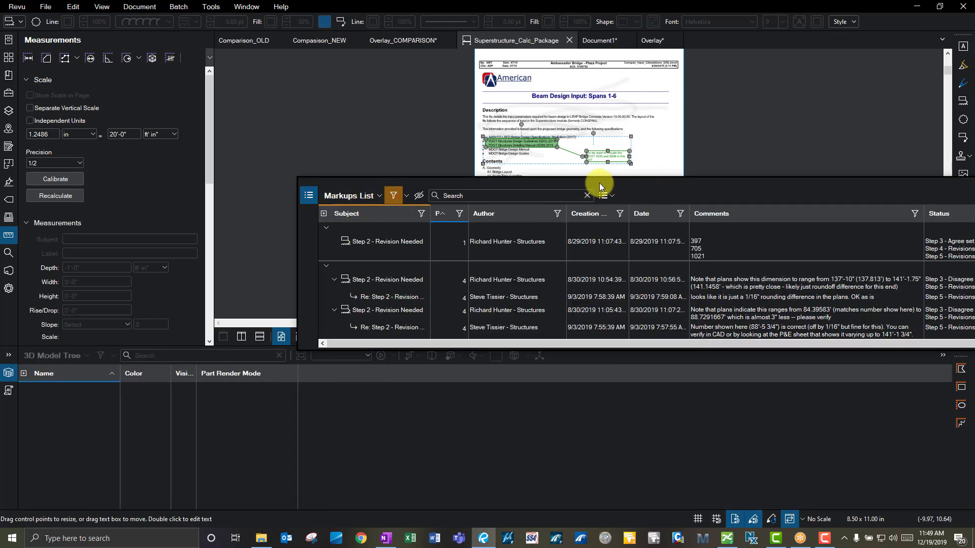
left_click_drag(604, 184, 402, 10)
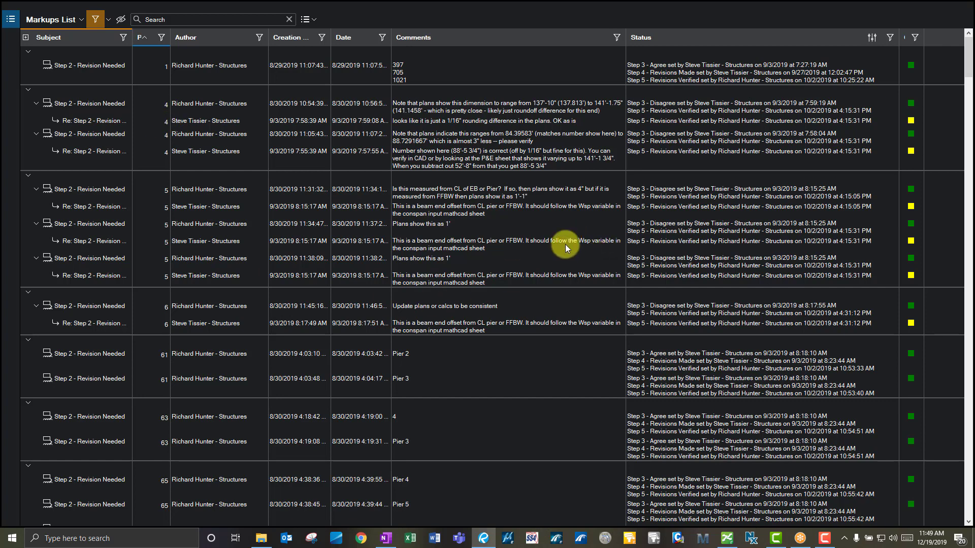
Restore the full-screen Markups List, dock it back below the document and make it slightly taller.
double_click(508, 7)
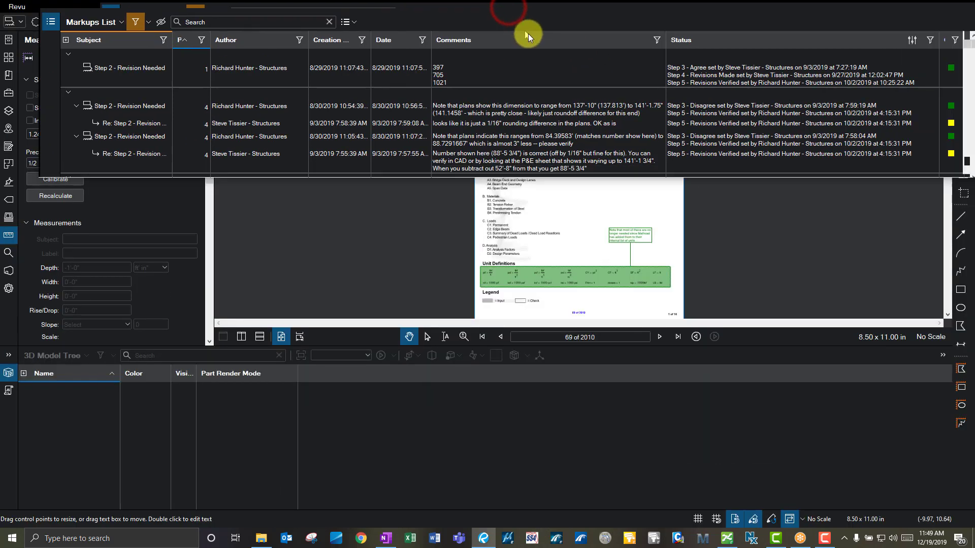
left_click_drag(71, 54, 10, 362)
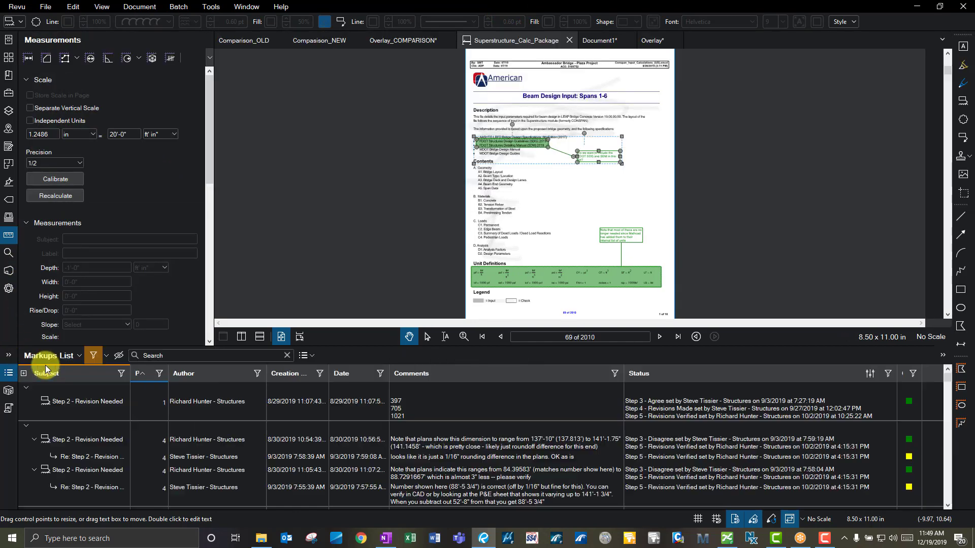
left_click_drag(351, 347, 352, 334)
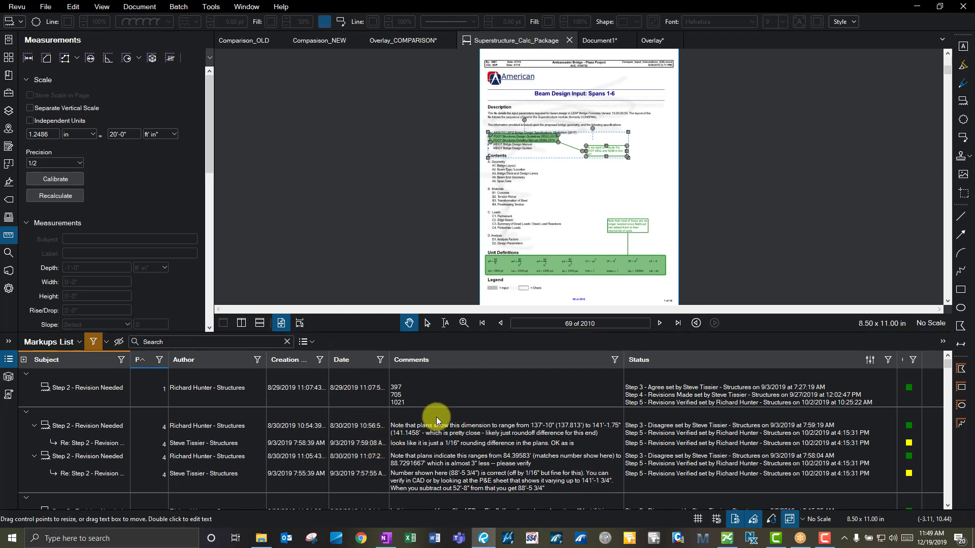
Deselect the comment markup on page 69.
left_click(405, 200)
scroll(562, 148, "up", 5)
scroll(452, 164, "down", 5)
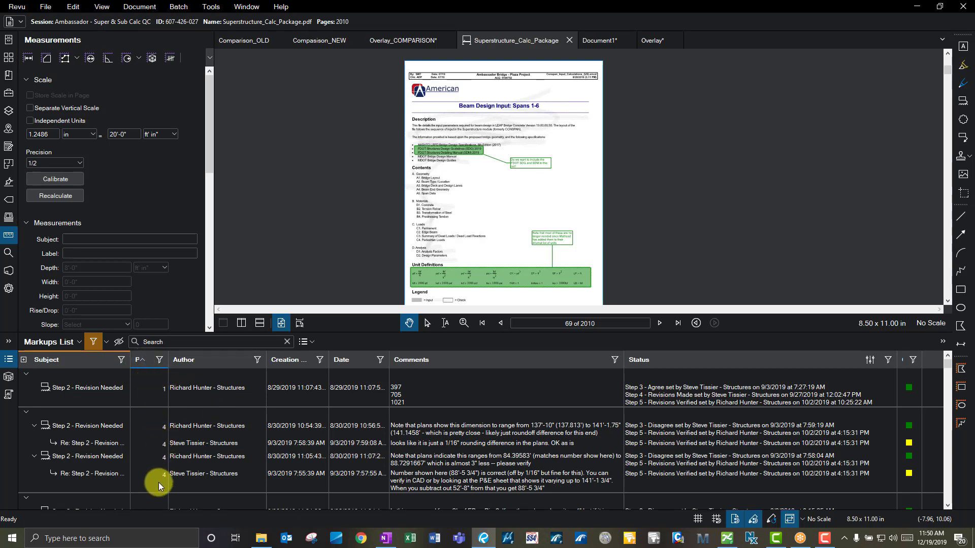
Sort the Markups List by creation date and return it to page order.
left_click(257, 224)
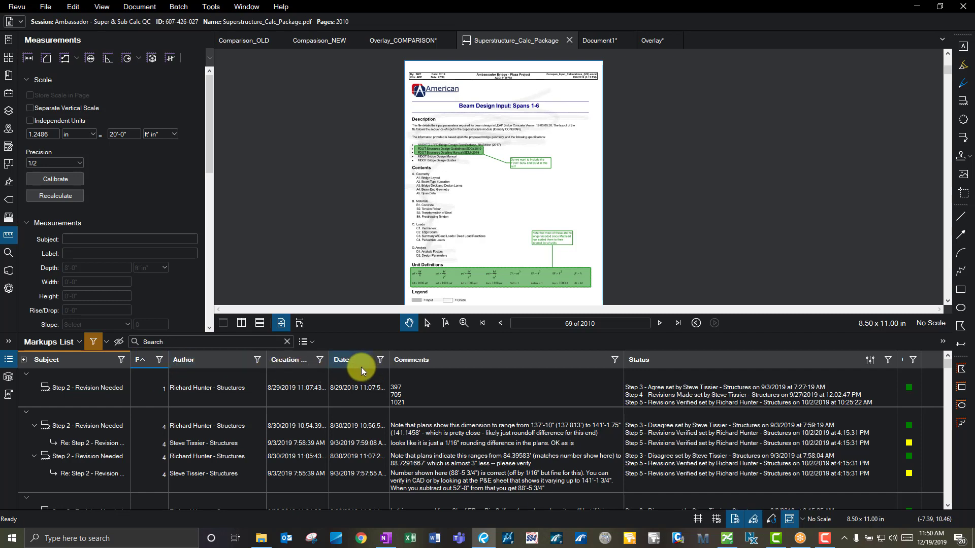
left_click(275, 361)
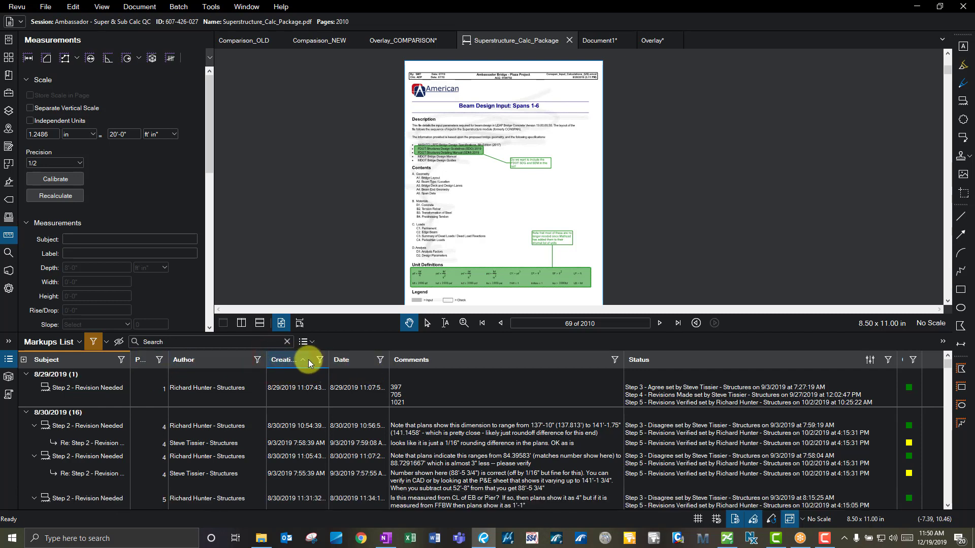
left_click(138, 362)
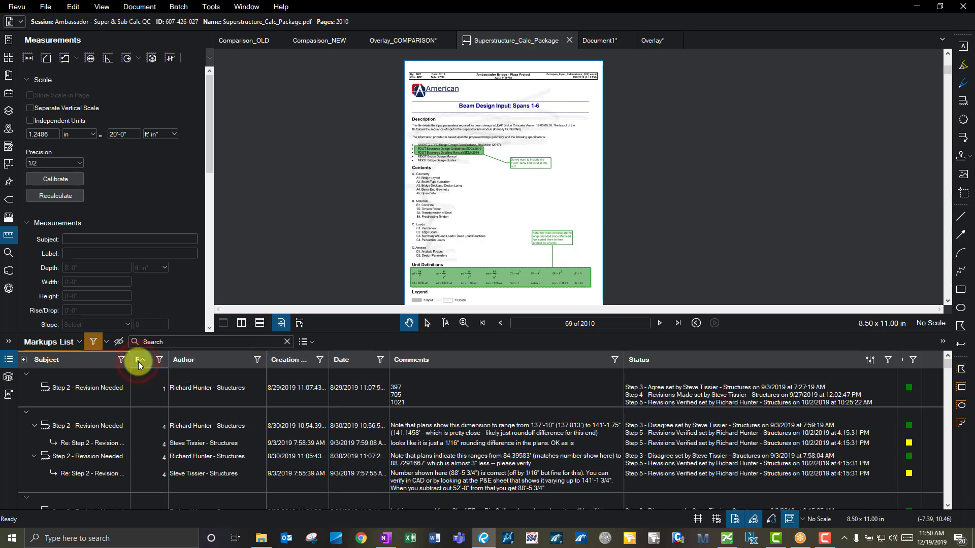
Clear all active filters from the Markups List.
left_click(106, 343)
left_click(105, 358)
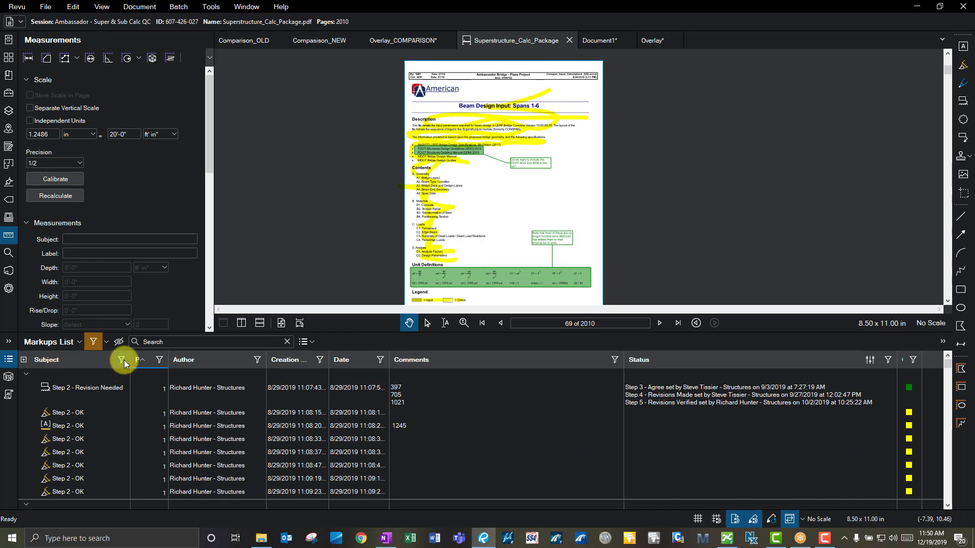
Start a custom Subject filter in the Markups List with the condition equals Set to Step 4 - Revisions Made.
left_click(122, 360)
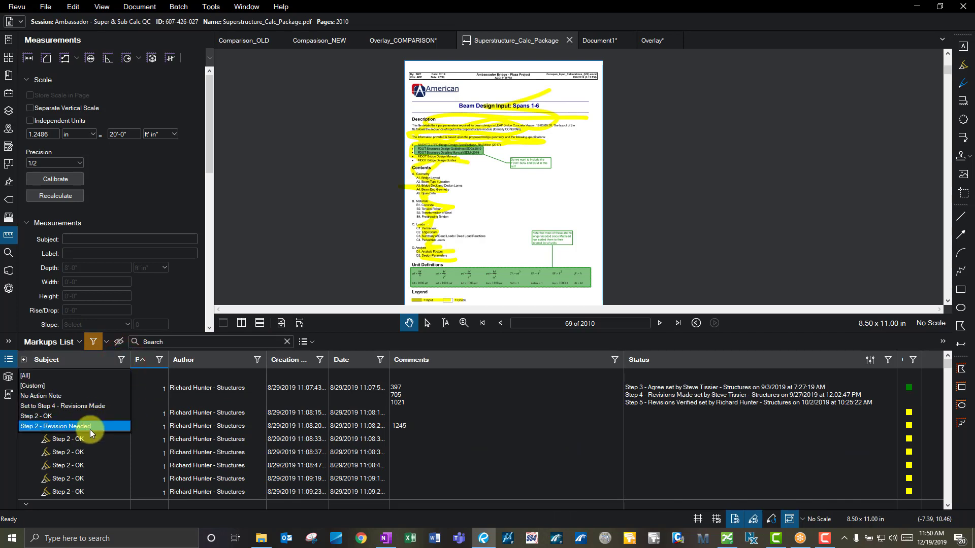
left_click(86, 388)
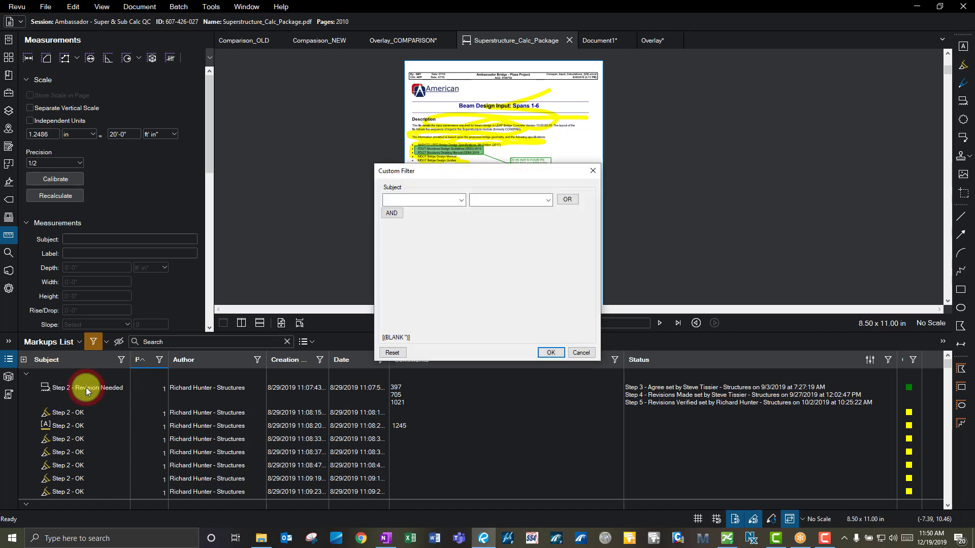
left_click(461, 202)
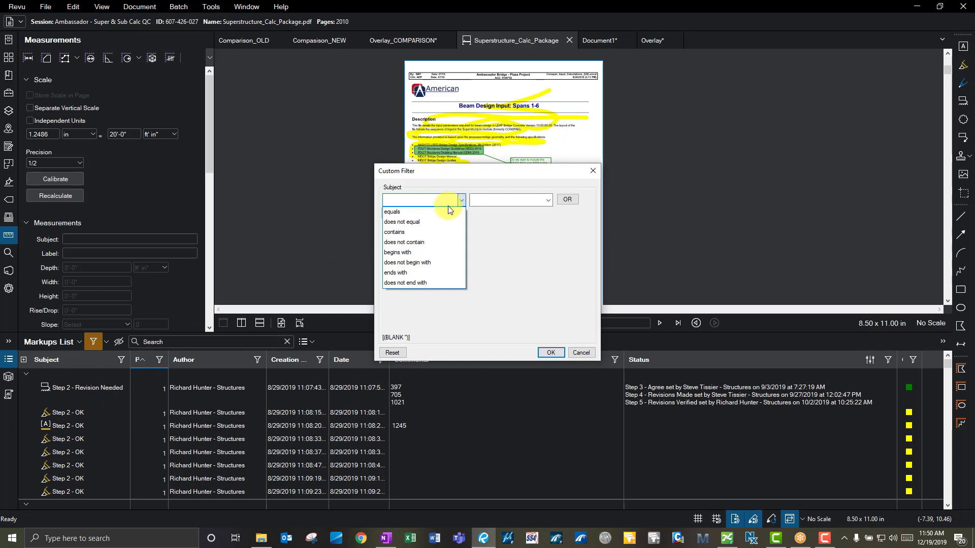
left_click(429, 212)
left_click(547, 199)
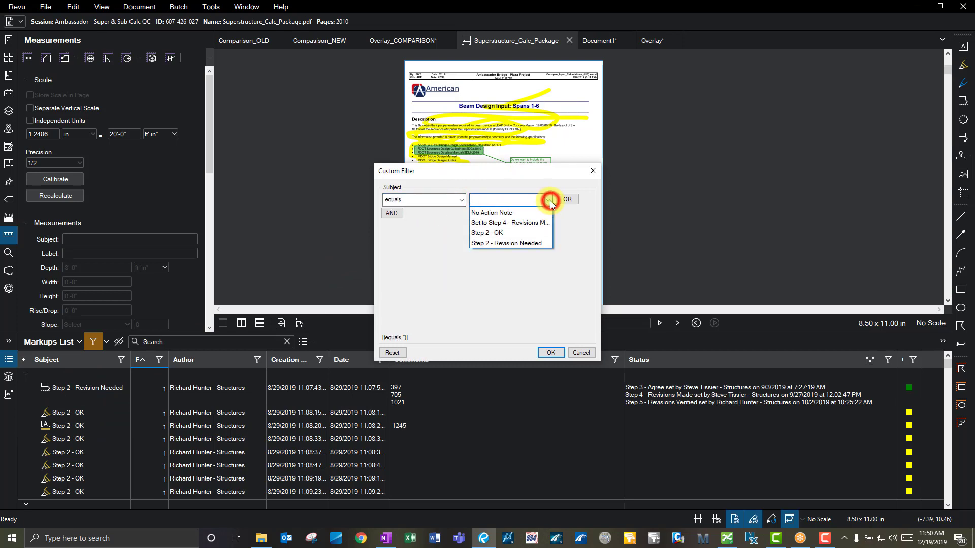
left_click(531, 223)
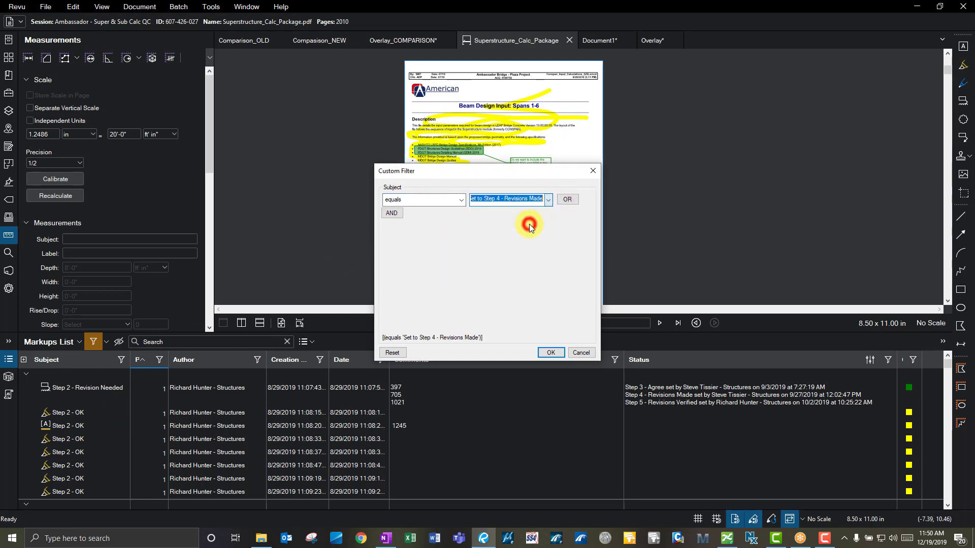
Add an OR condition for Subject equals Step 2 - Revision Needed and apply the custom filter.
left_click(567, 199)
left_click(451, 215)
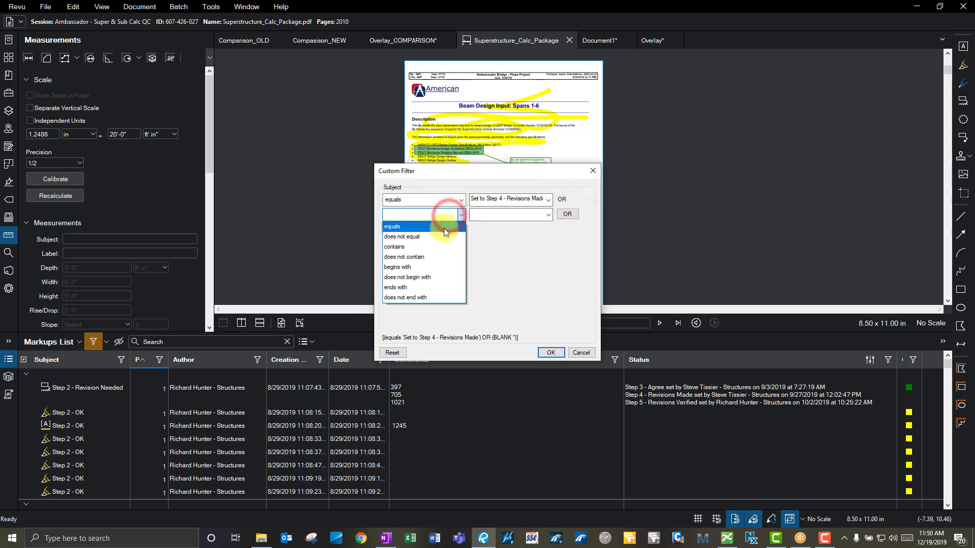
left_click(445, 229)
left_click(548, 214)
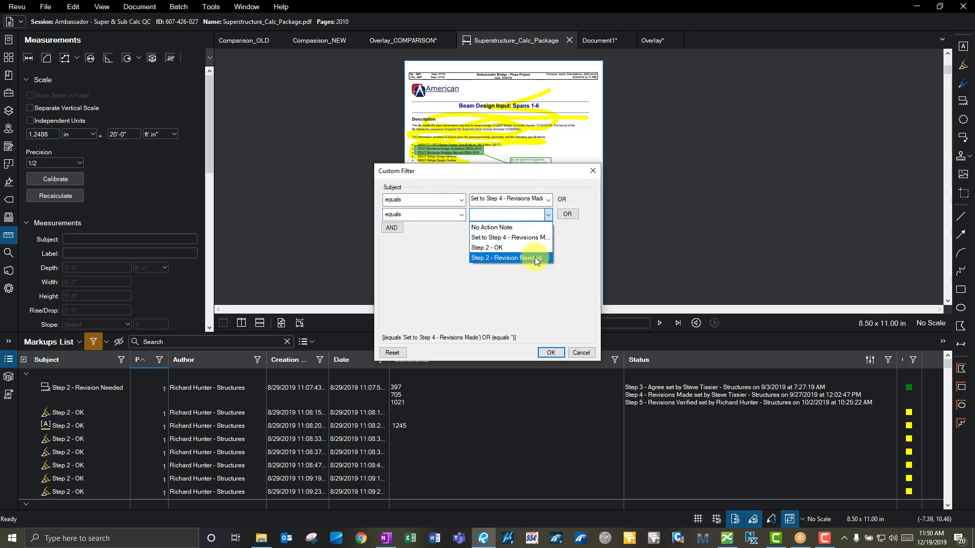
left_click(535, 257)
left_click(550, 353)
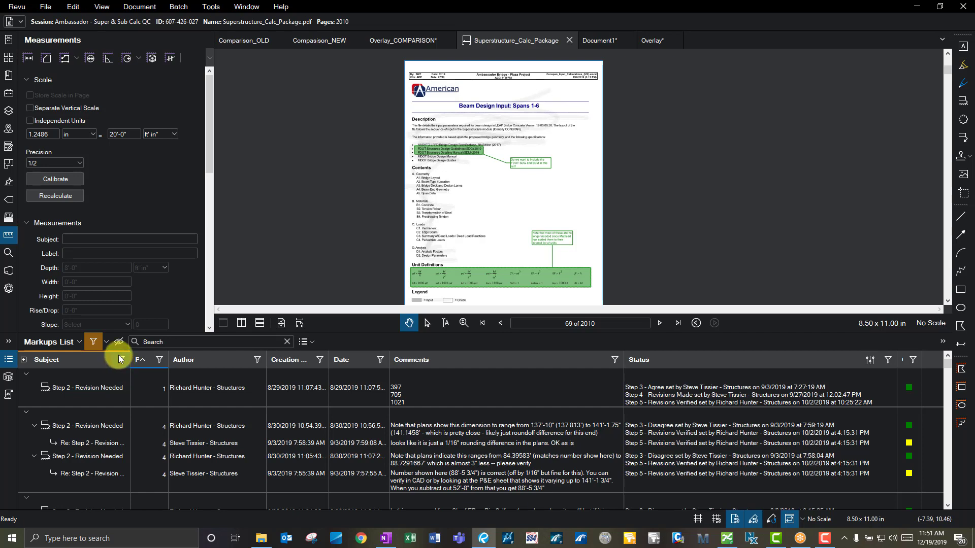
Clear the Markups List filters, and open Summary Report Example_Plans at its first page.
left_click(107, 344)
left_click(108, 358)
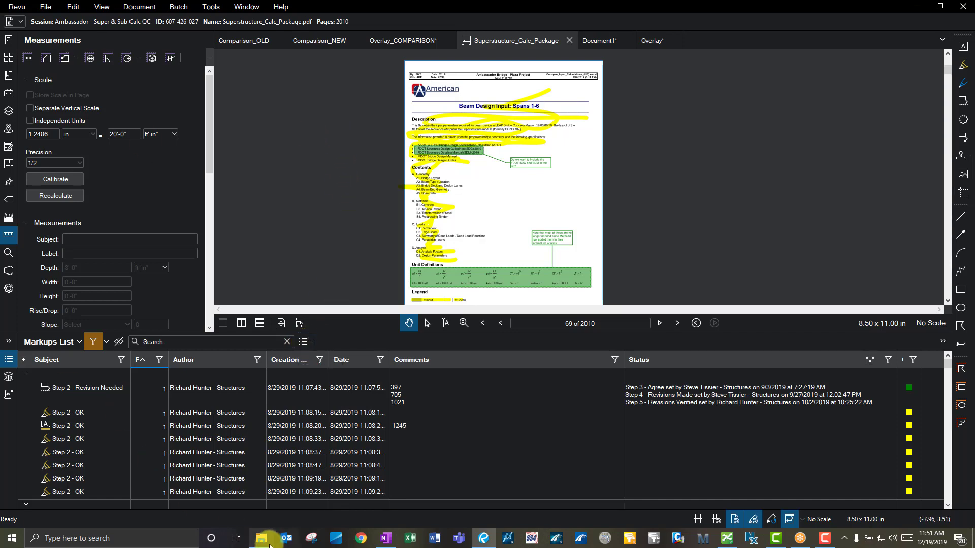
left_click(261, 538)
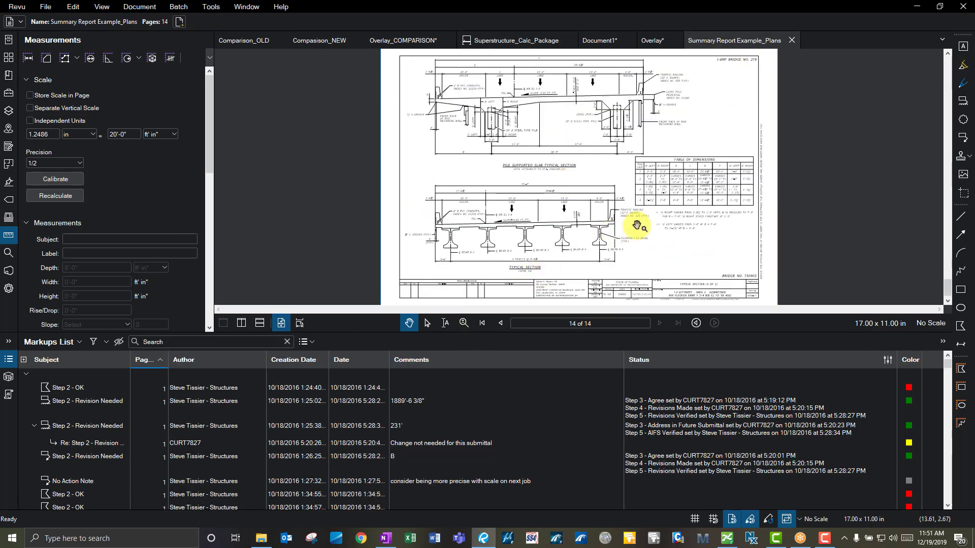
left_click(483, 324)
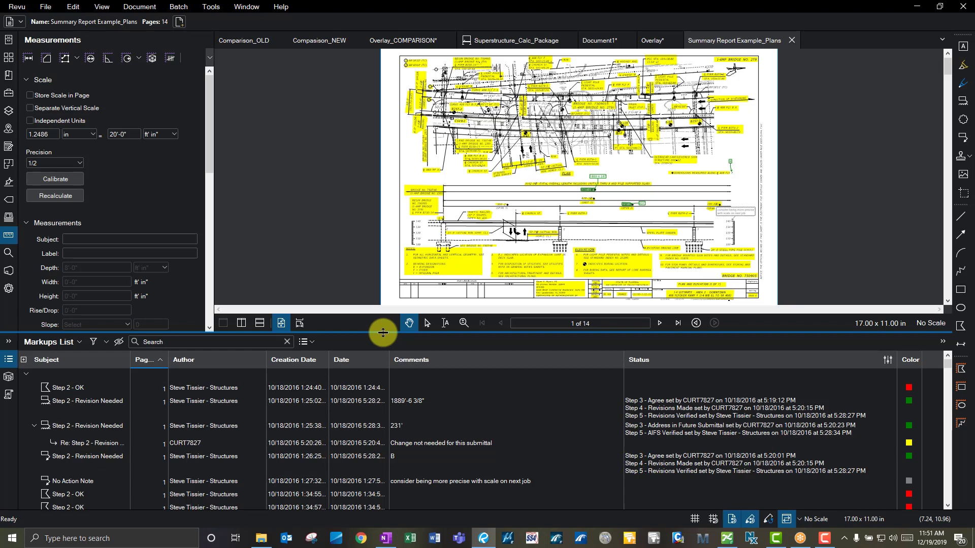
Create a PDF markup summary of the plans using the QC Summary Report Settings_CPSL configuration, appended and hyperlinked to the current PDF.
left_click(314, 342)
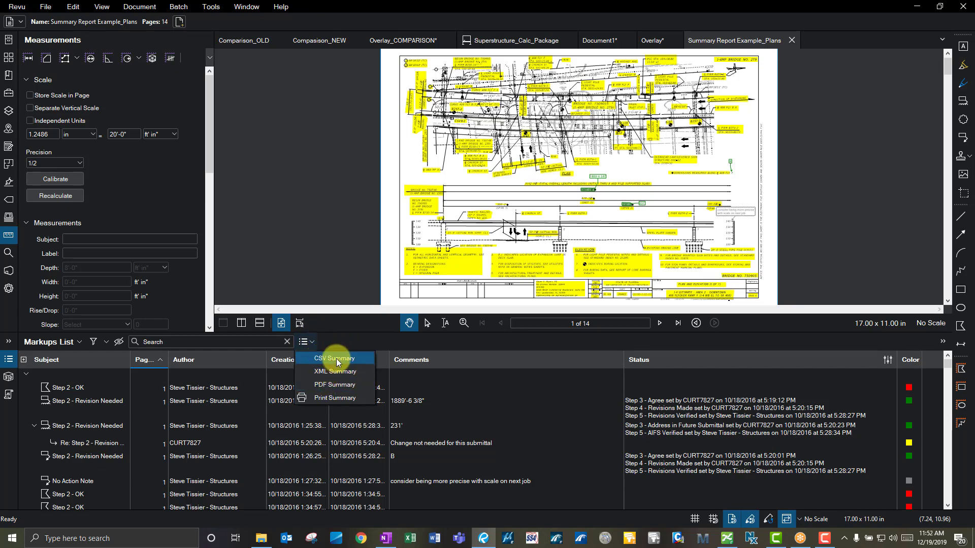
left_click(344, 387)
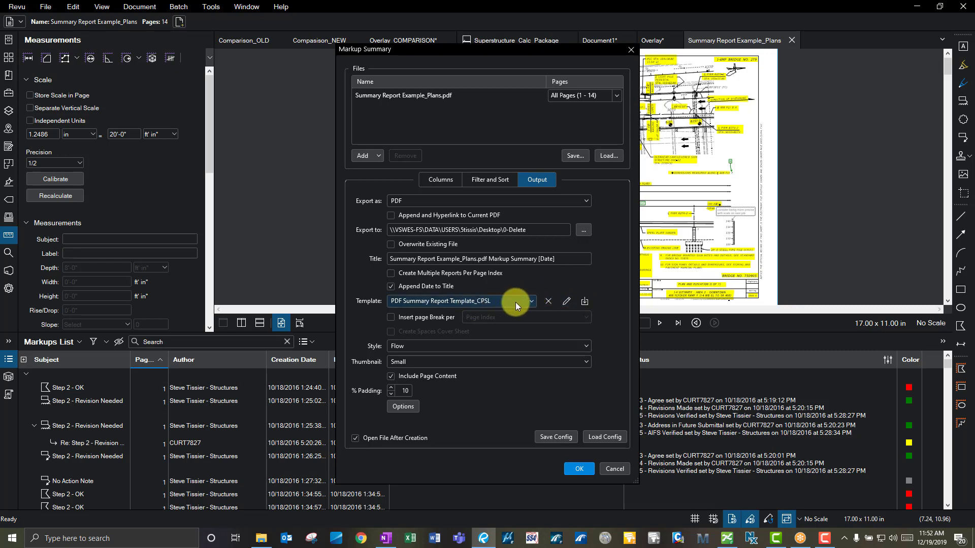
left_click(598, 439)
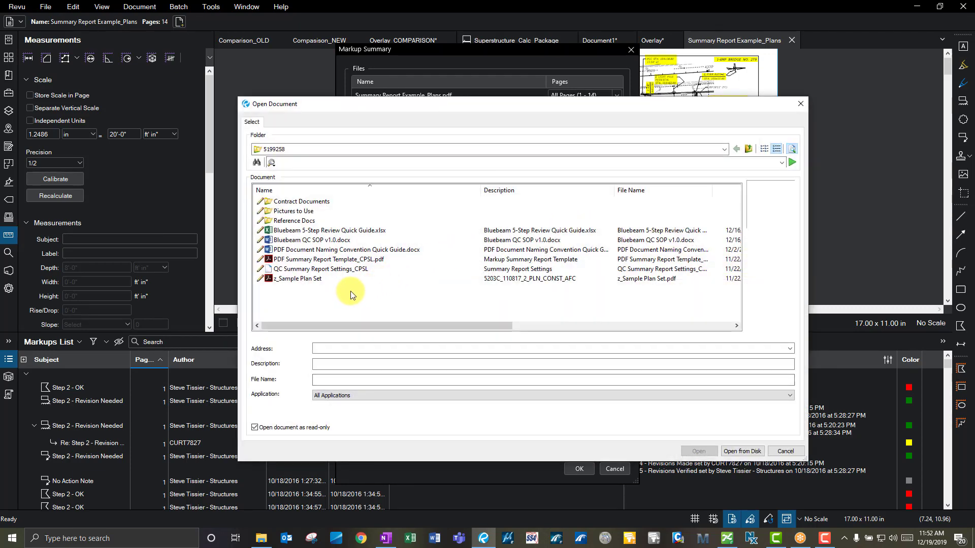
left_click(361, 270)
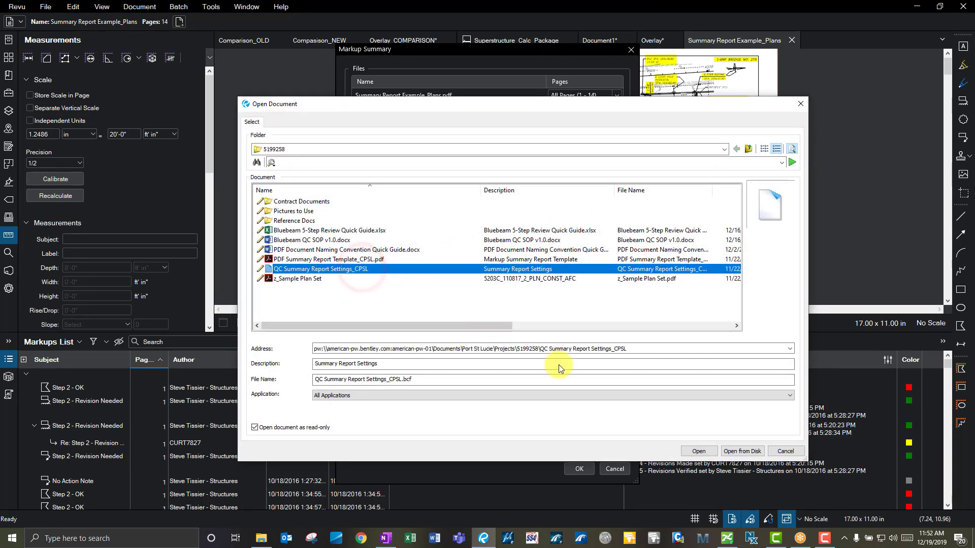
left_click(695, 450)
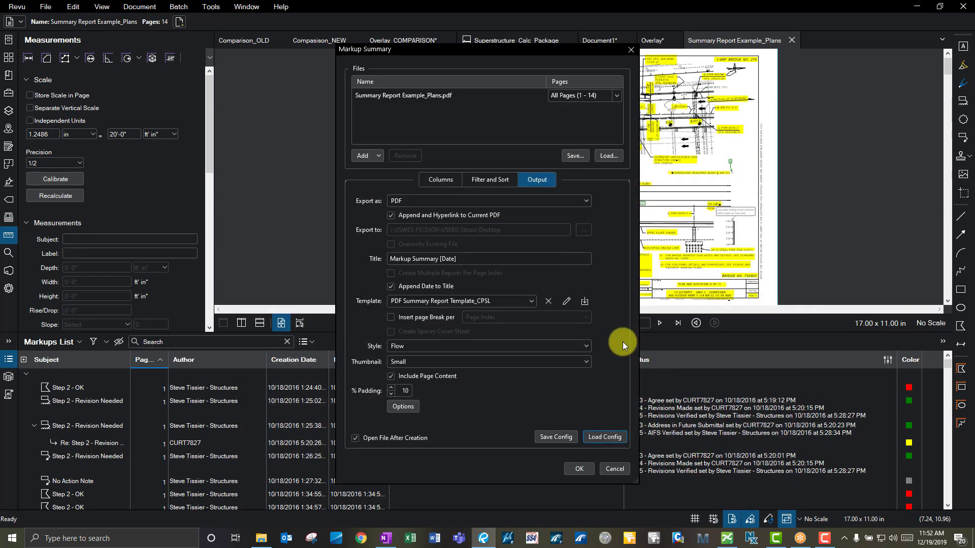
left_click(578, 467)
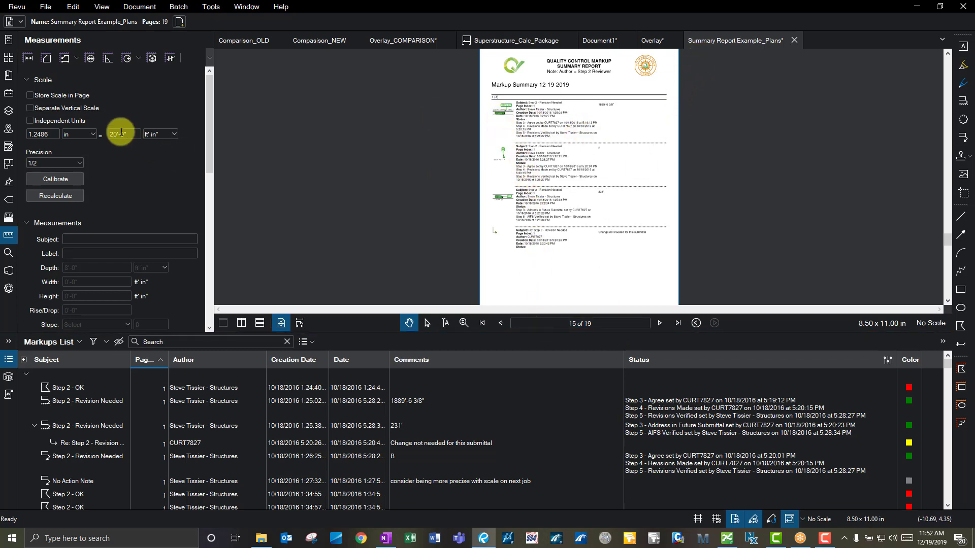
Show the page thumbnails and hide the Markups List to read the entries on the first summary report page.
left_click(14, 60)
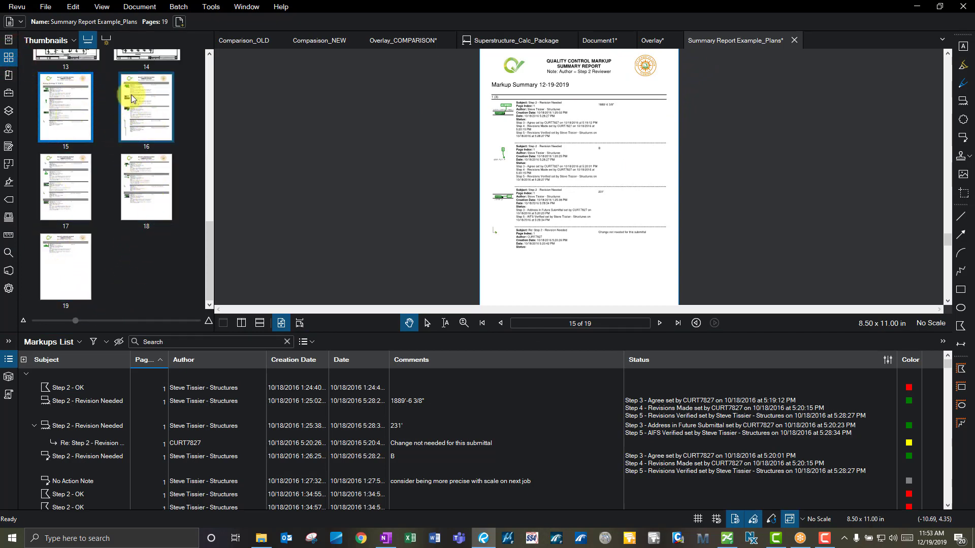
left_click(477, 334)
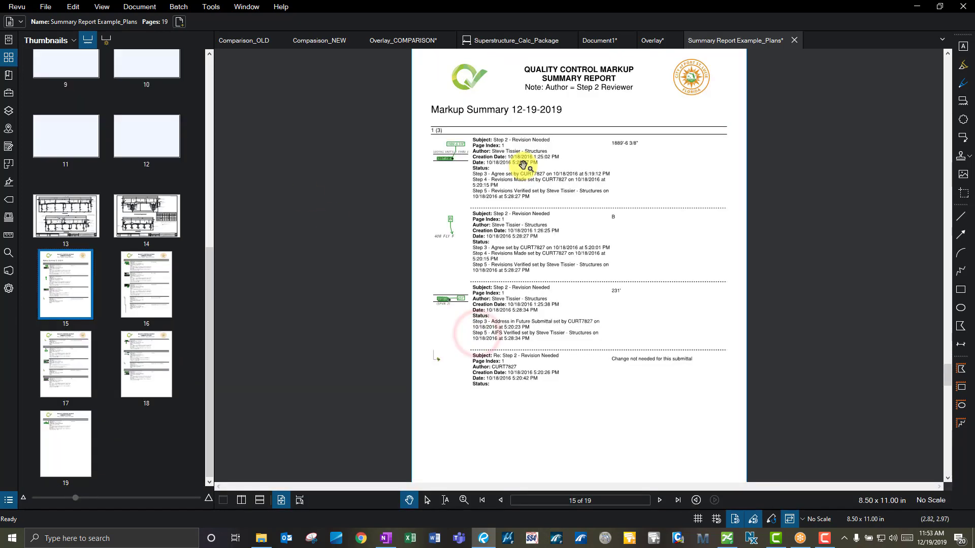
scroll(460, 156, "up", 2)
scroll(459, 156, "up", 1)
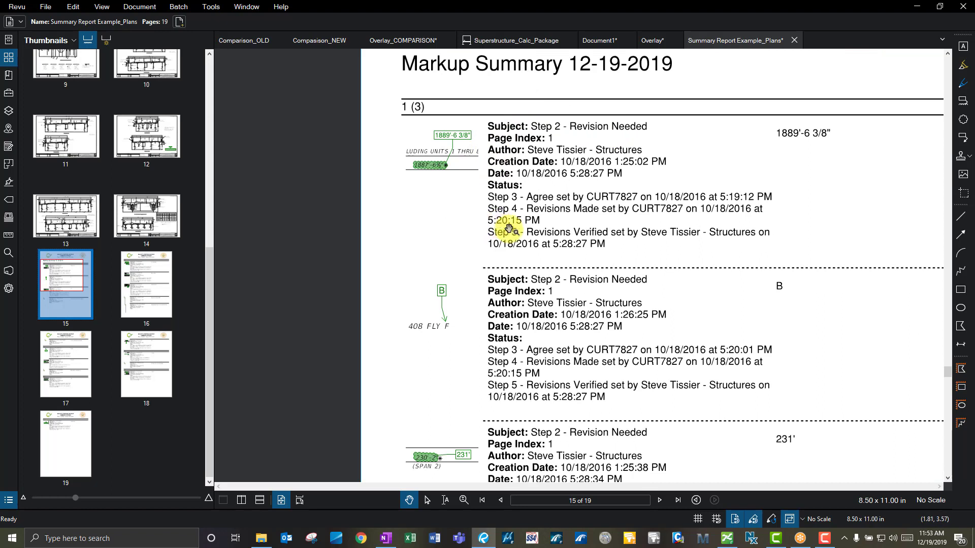
Follow the first summary entry's linked image to its markup on page 1 of the plans.
left_click(428, 168)
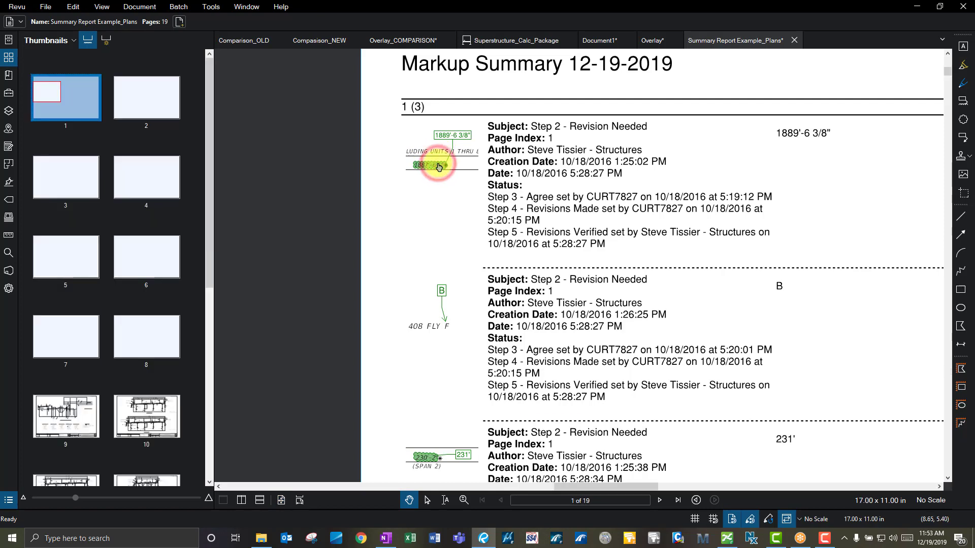
scroll(511, 355, "down", 5)
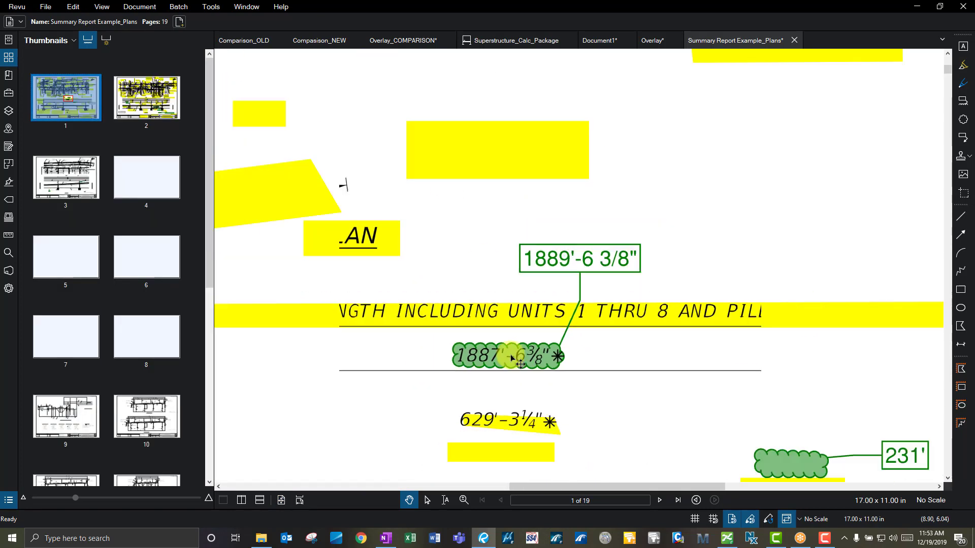
scroll(510, 355, "down", 5)
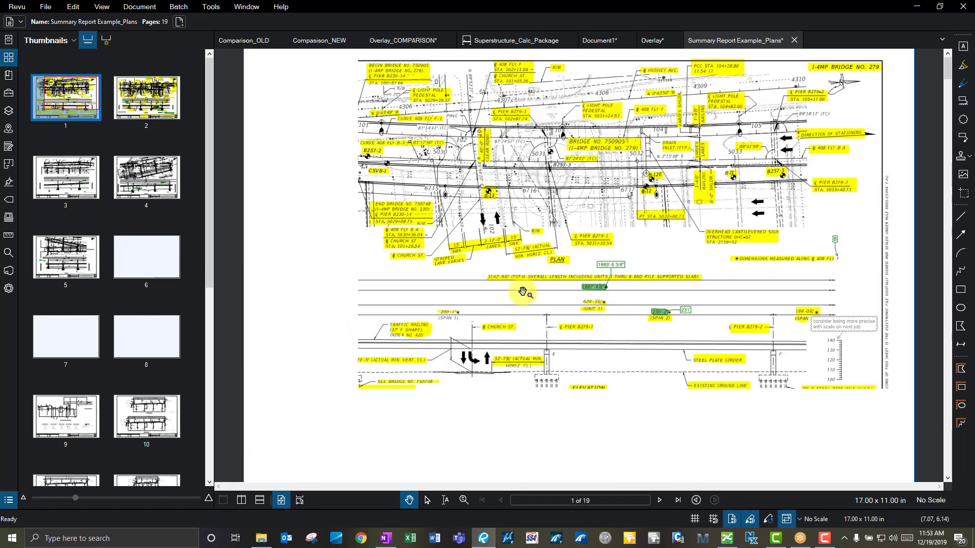
Go to the last summary report page and page back to page 16 with the Markups List hidden.
left_click(497, 509)
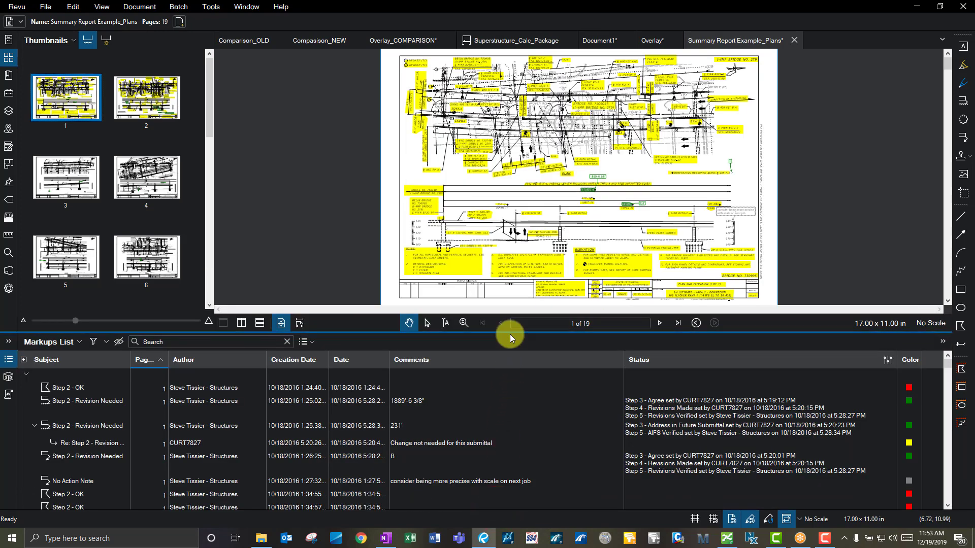
left_click(678, 323)
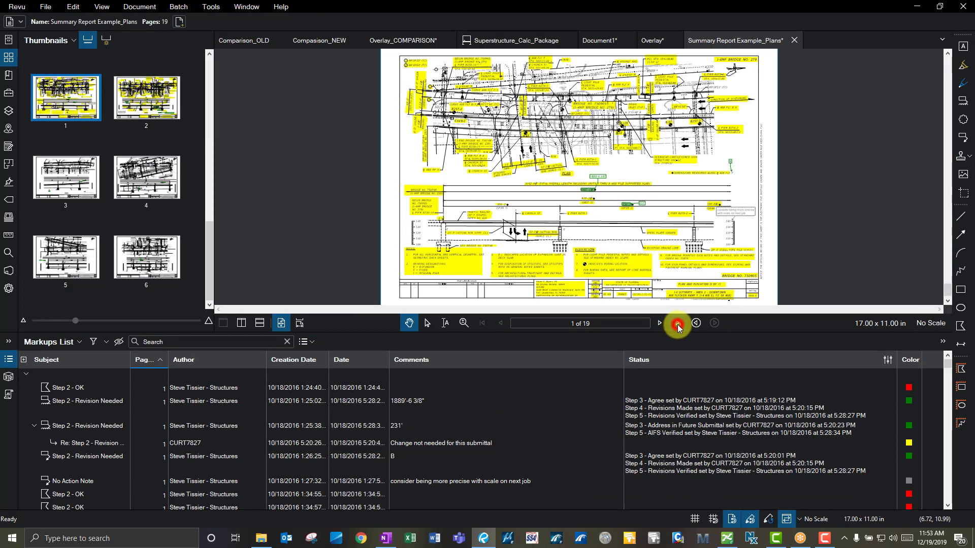
left_click(503, 324)
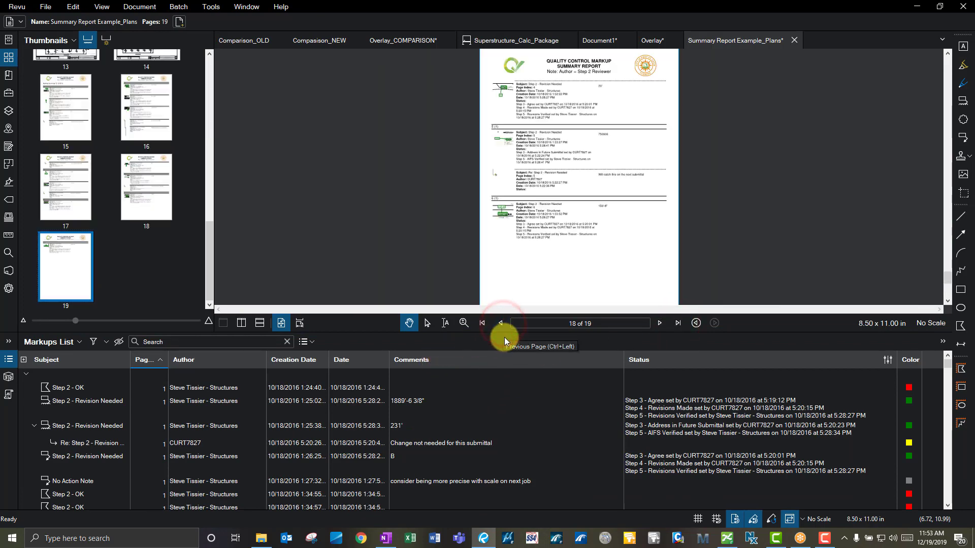
left_click_drag(511, 333, 497, 502)
left_click(499, 504)
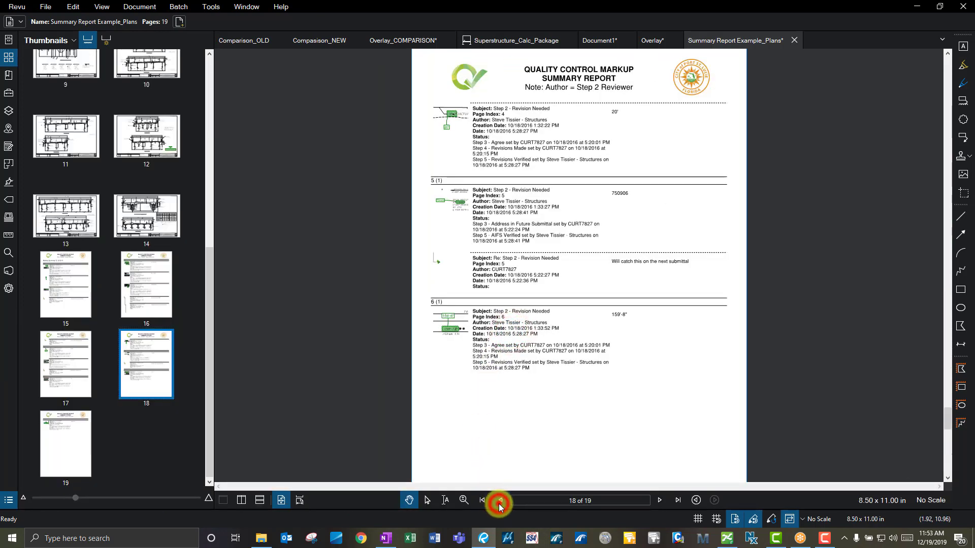
left_click(499, 504)
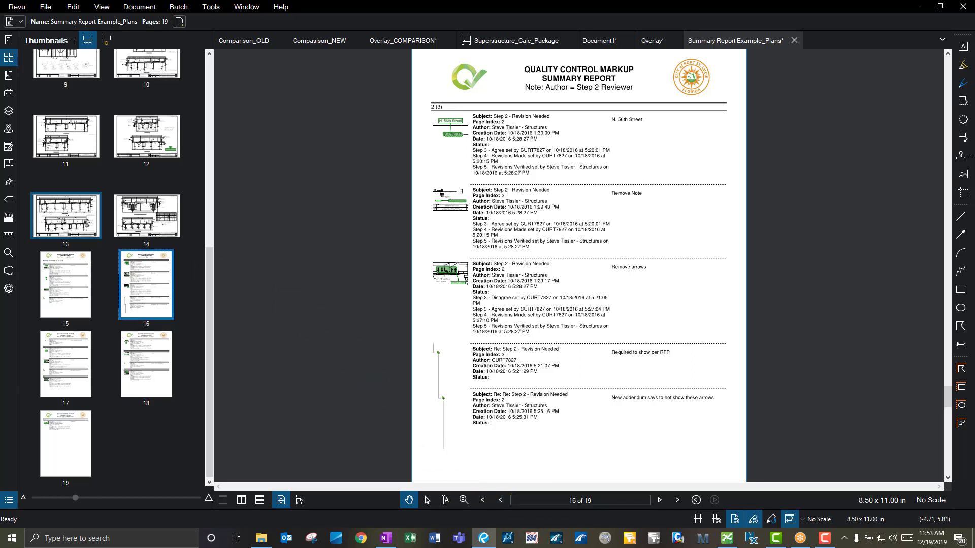
key("alt+Tab")
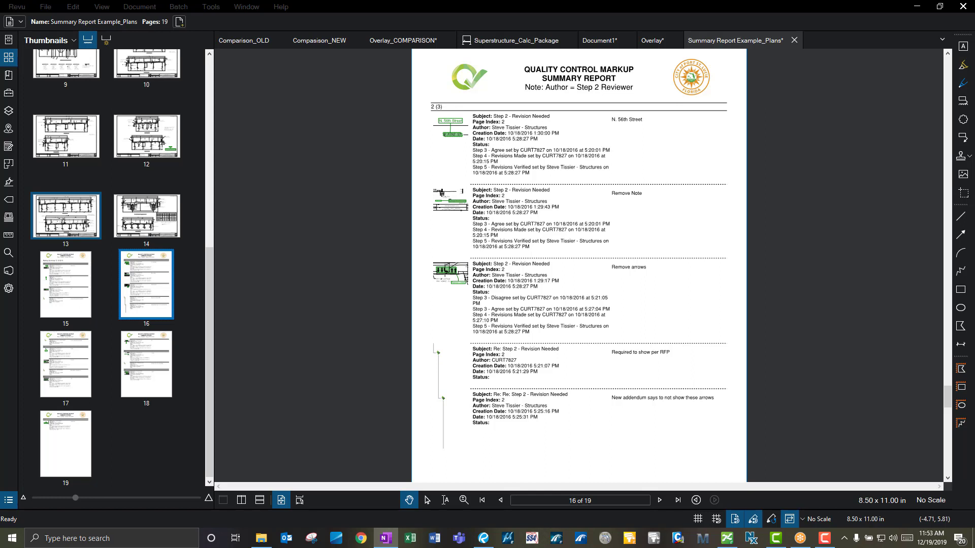
left_click(258, 122)
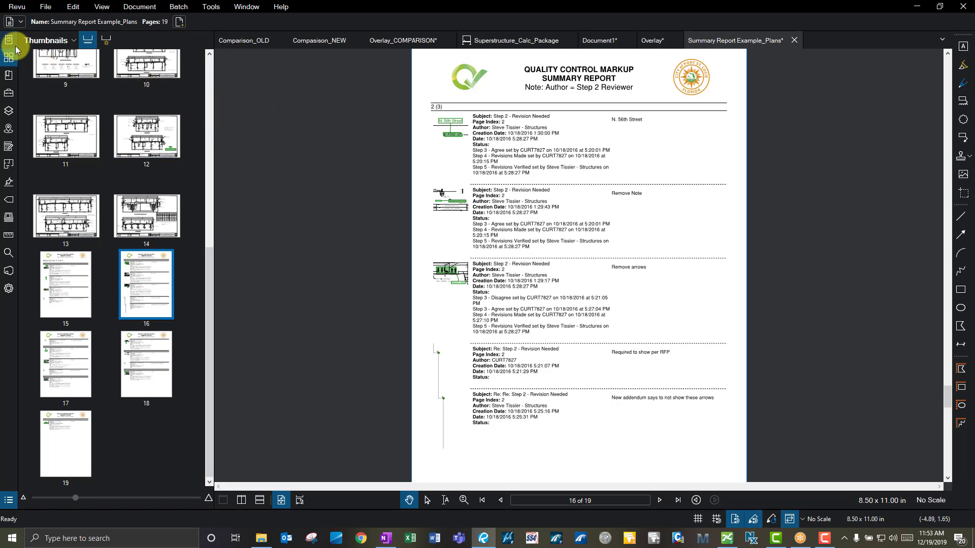
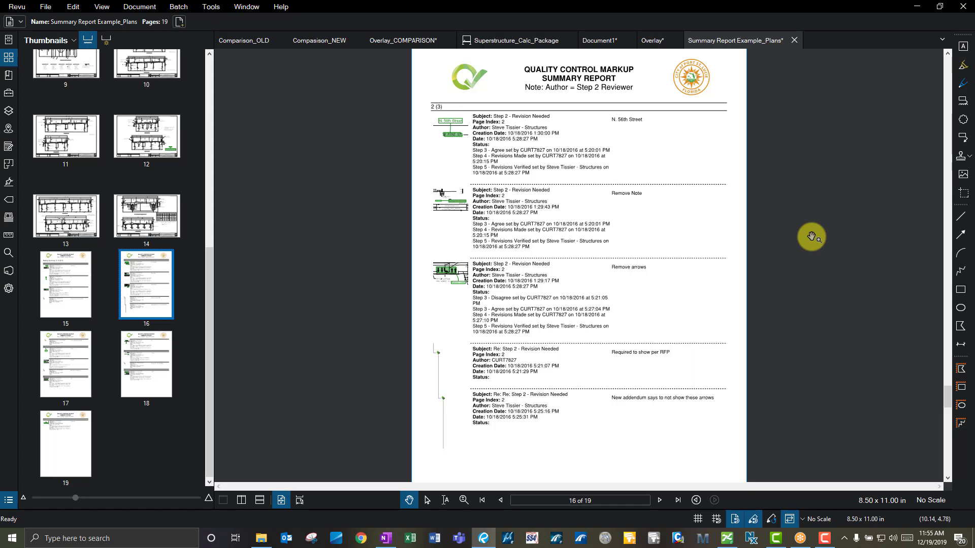
Display the list of available stamps and look through the review, approval and date stamps.
left_click(967, 157)
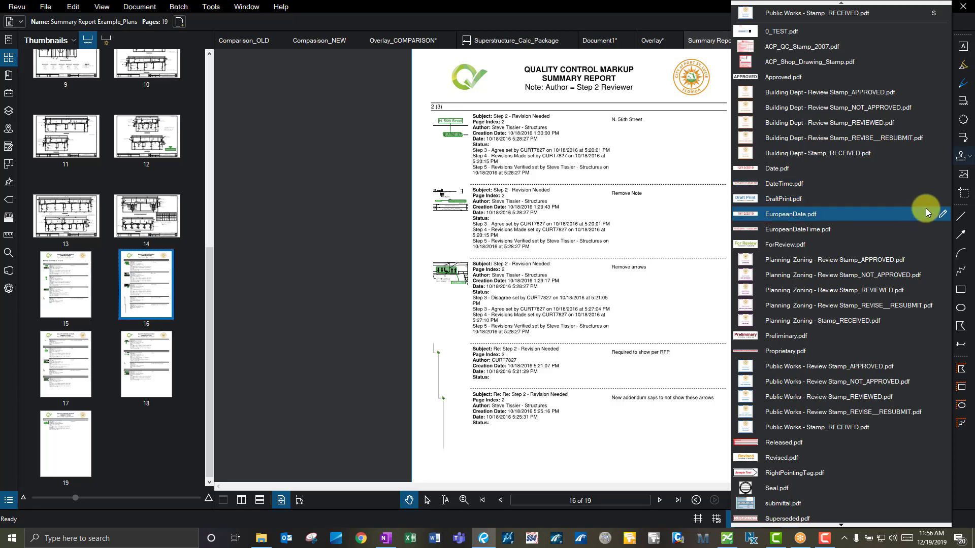
left_click(966, 160)
left_click(968, 159)
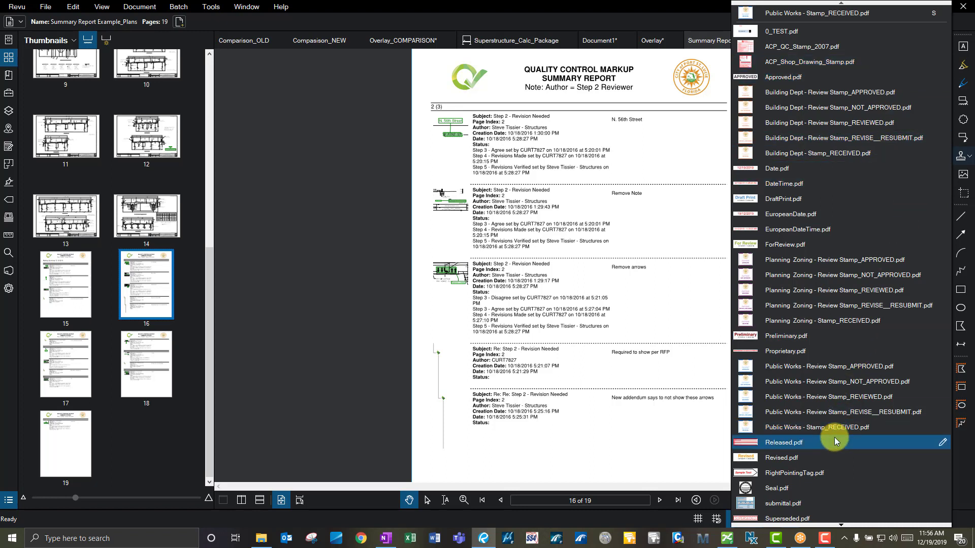
left_click(886, 182)
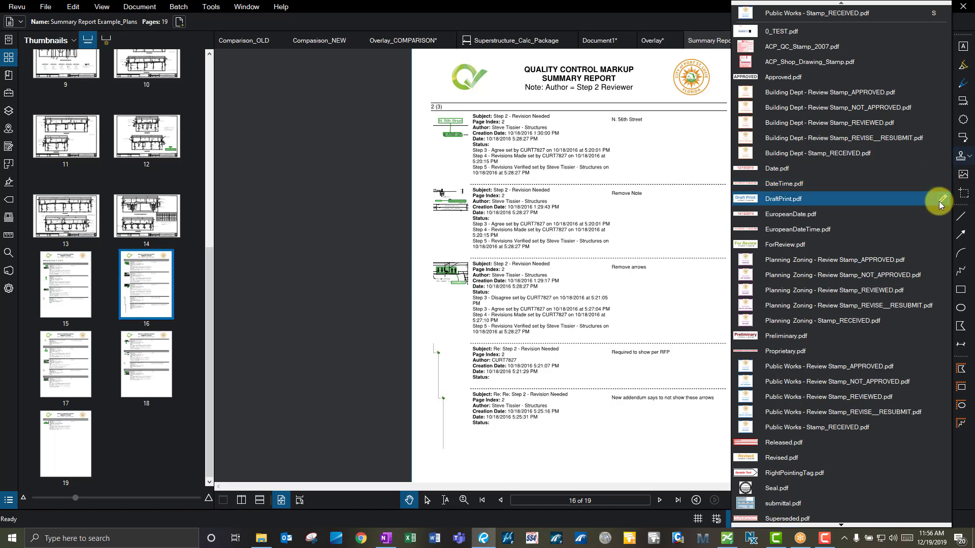
Close the stamp list and show the Tool Chest with the departments' QC tools and stamp sets.
left_click(956, 198)
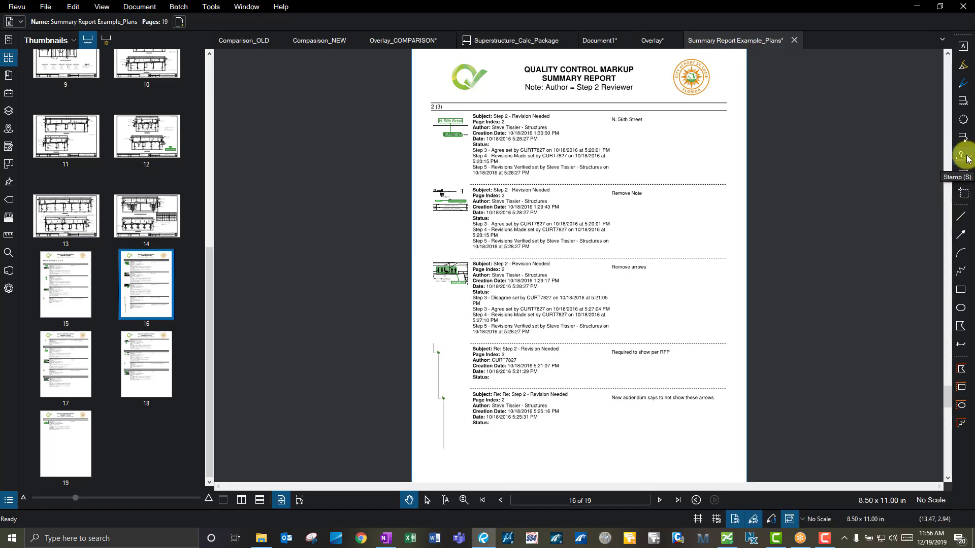
left_click(11, 94)
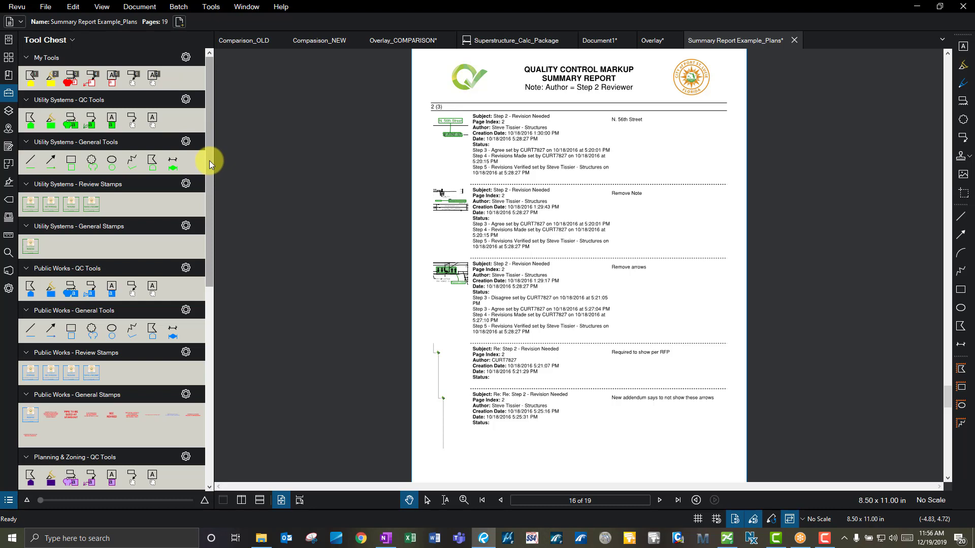
mouse_move(209, 160)
left_mouse_down()
mouse_move(207, 169)
mouse_move(209, 154)
left_mouse_up()
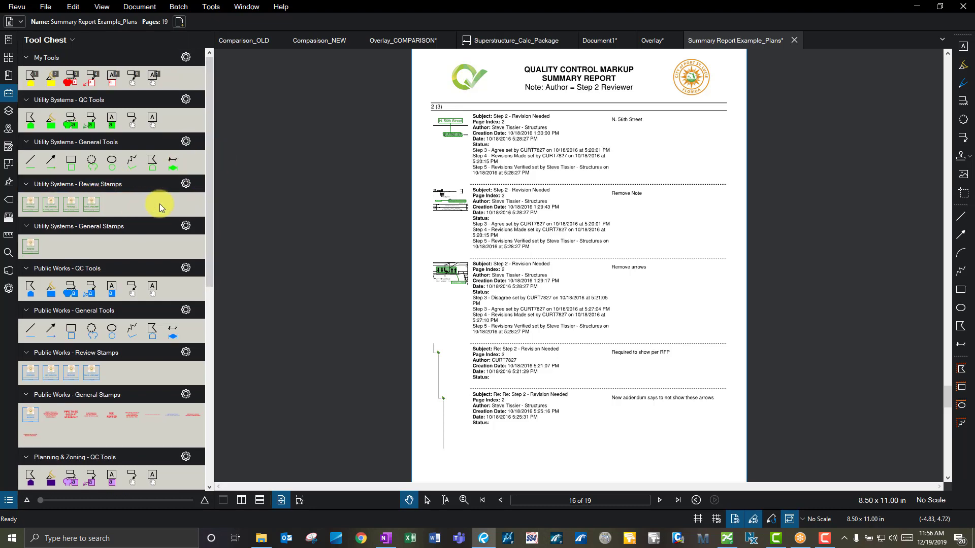
Place the Utility Systems APPROVED review stamp beside the third entry on page 16, and delete it again.
left_click(31, 206)
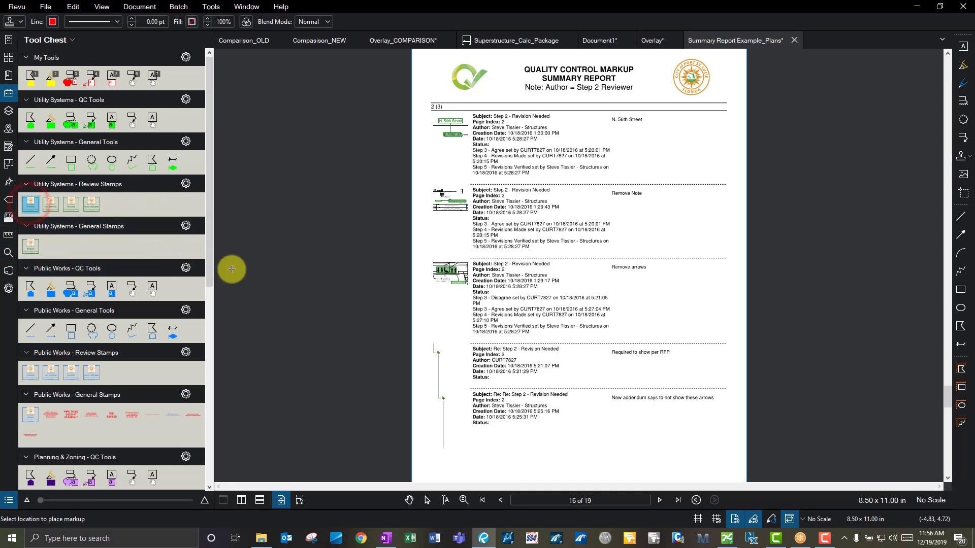
left_click(619, 326)
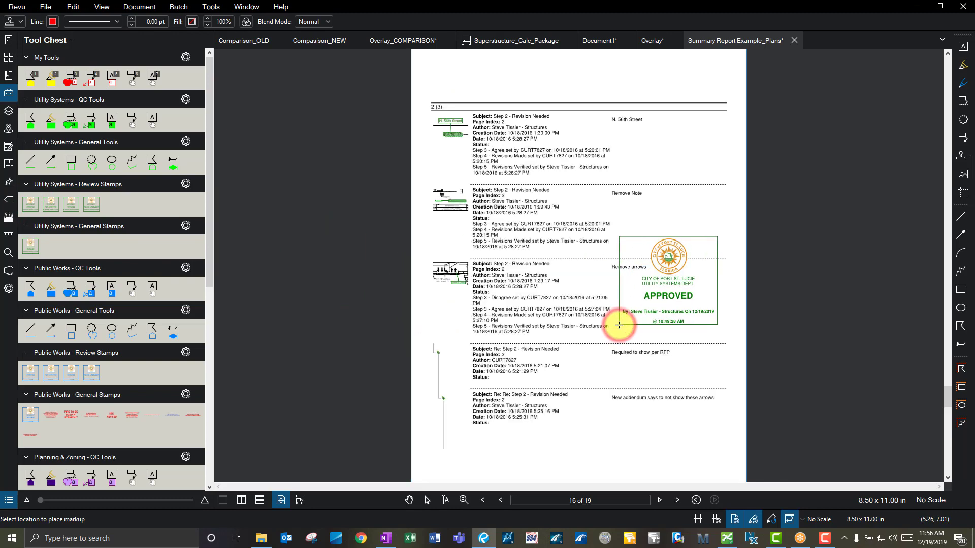
left_click(557, 278)
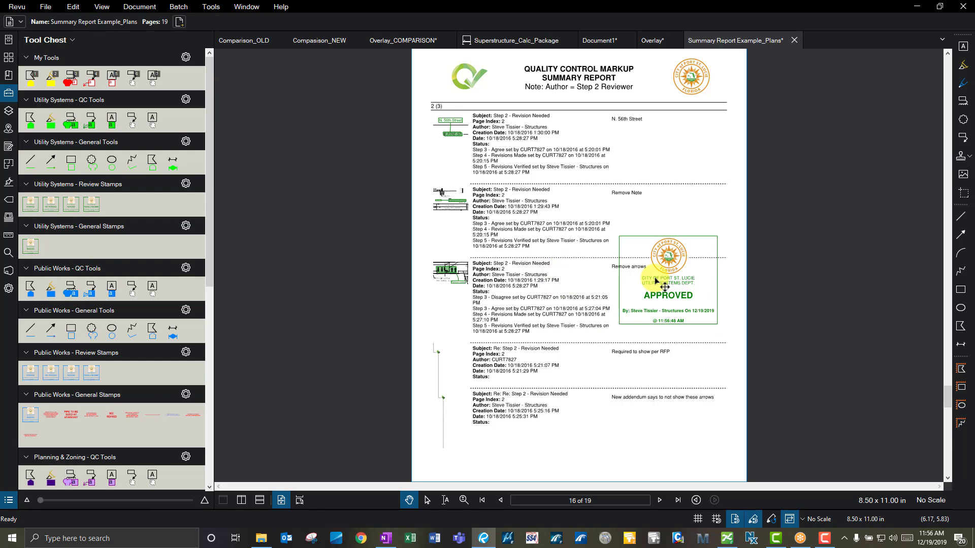
left_click(678, 278)
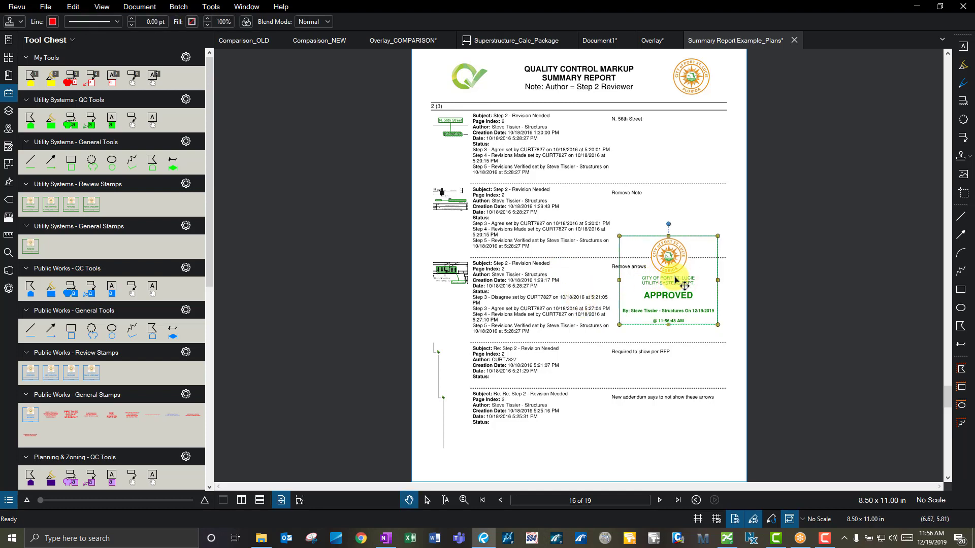
key("Delete")
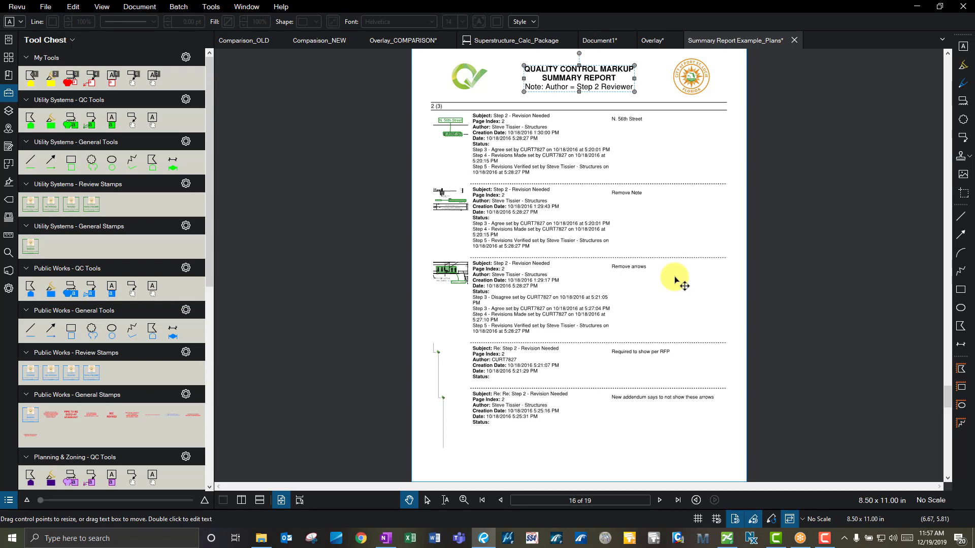
Bring up the Change Stamp Folder dialog from the end of the available stamps list.
left_click(969, 156)
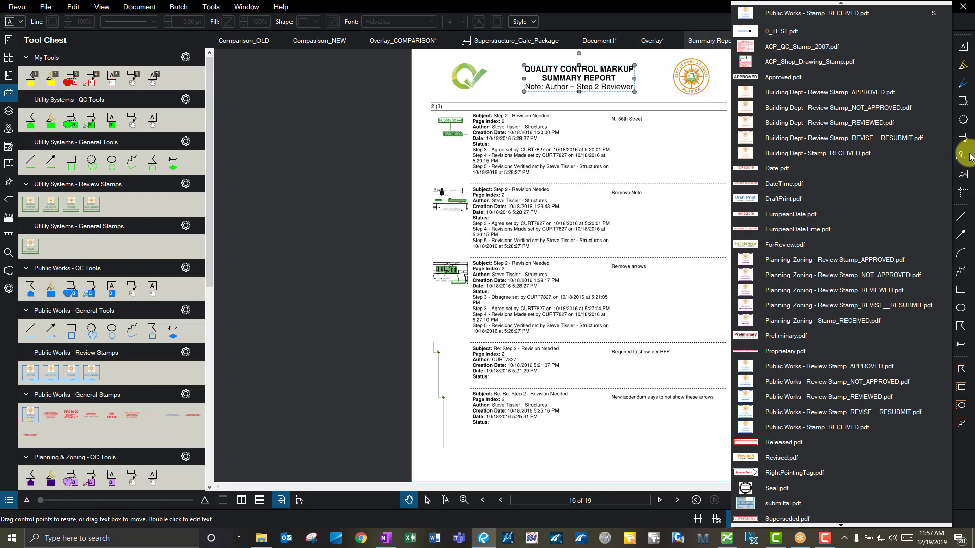
key("Escape")
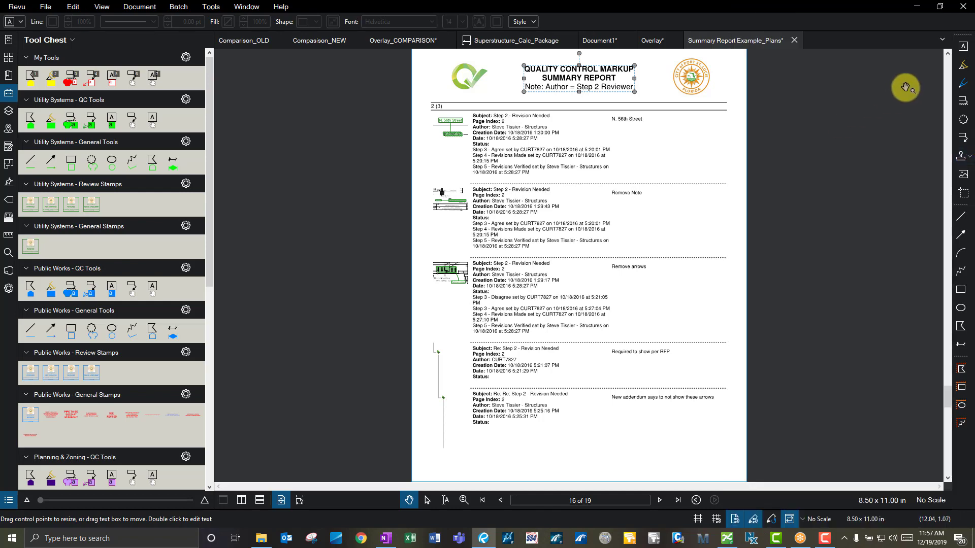
left_click(968, 158)
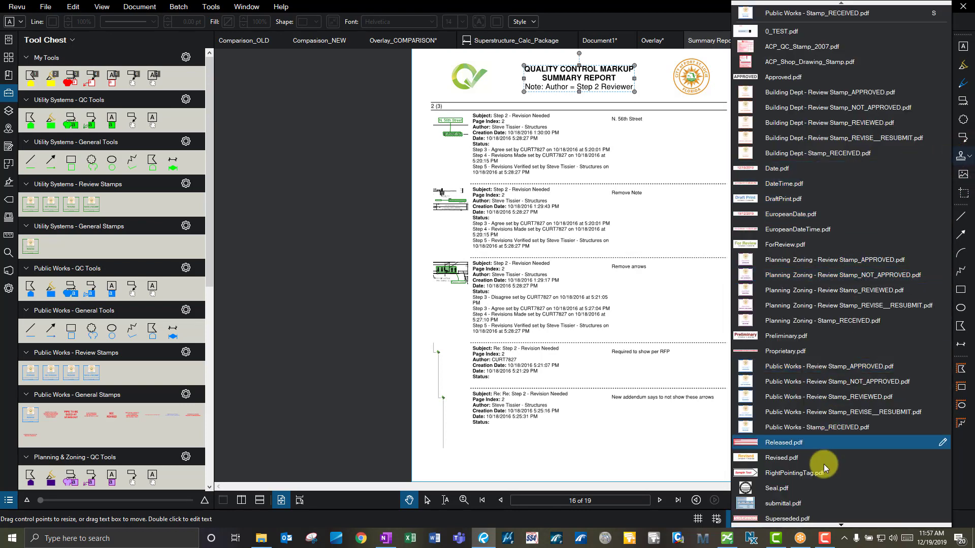
left_click(840, 527)
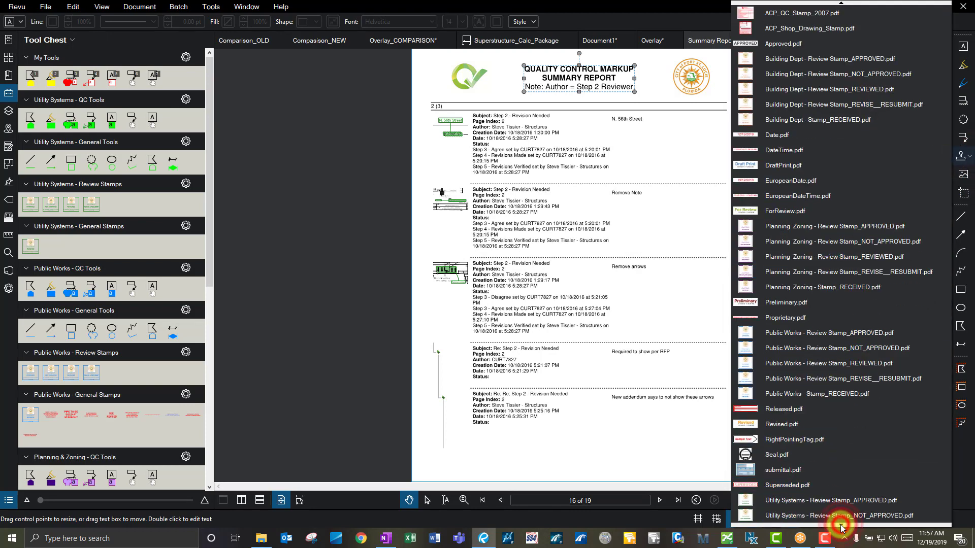
left_click(840, 527)
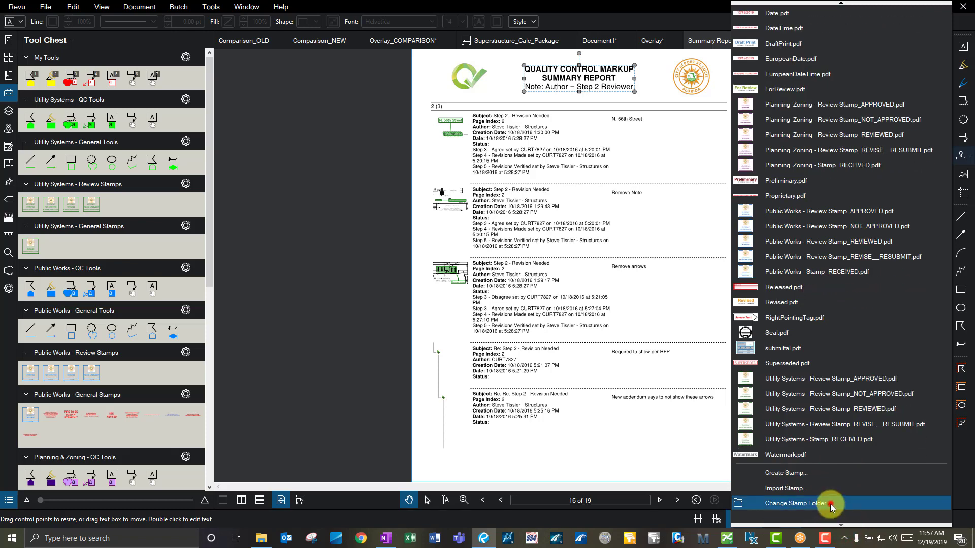
left_click(830, 504)
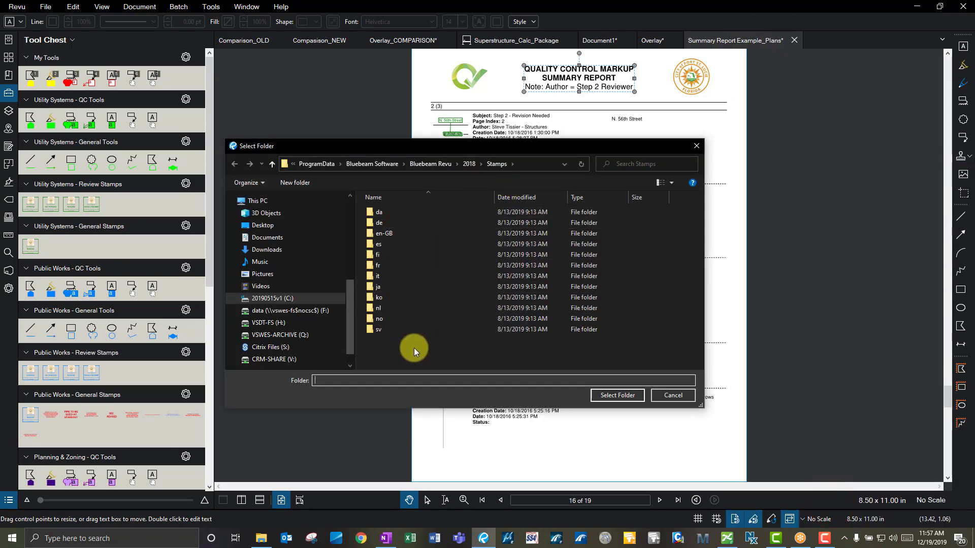
Copy the full path of the current Stamps folder and cancel the folder selection without changing it.
left_click(531, 164)
right_click(467, 164)
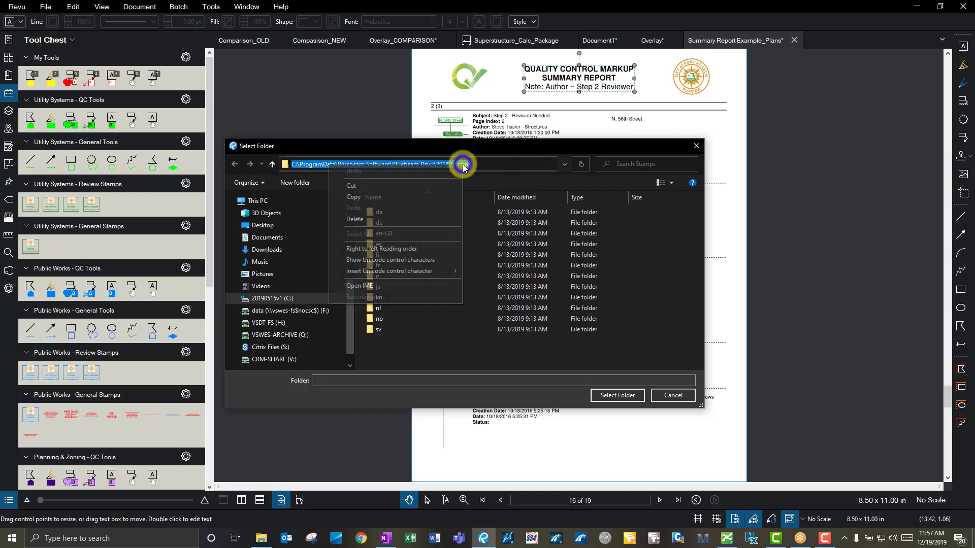
left_click(385, 200)
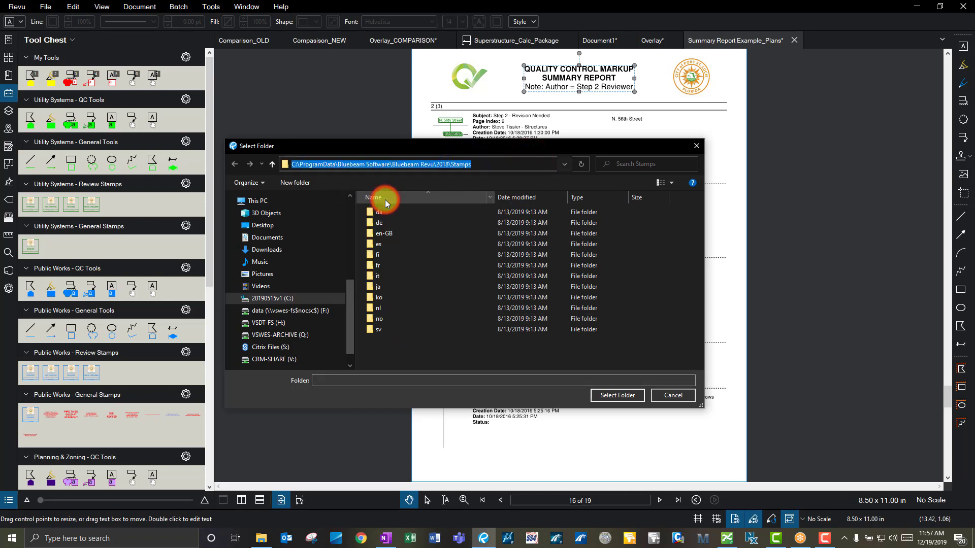
right_click(460, 163)
left_click(355, 198)
left_click(673, 395)
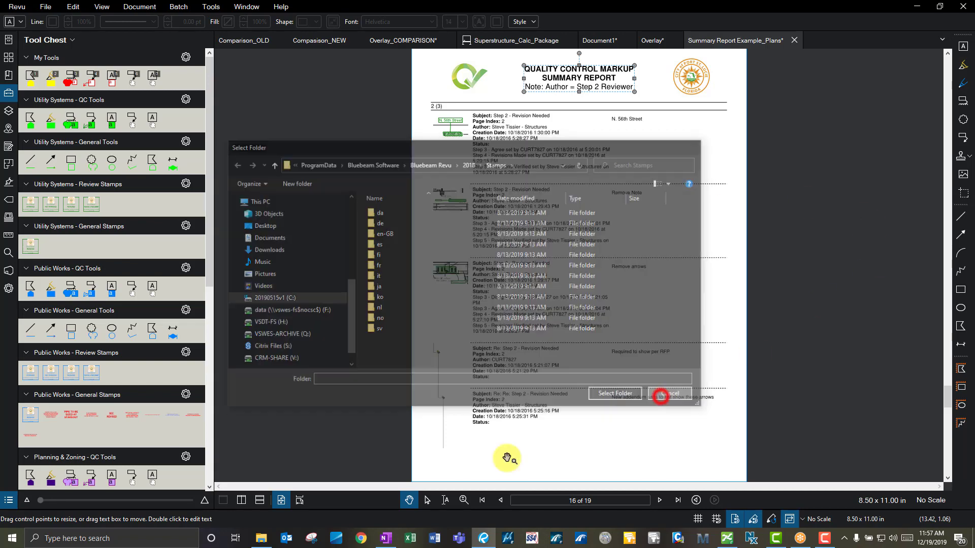
Switch to a new Windows Explorer window and go to the copied path C:\ProgramData\Bluebeam Software\Bluebeam Revu\2018\Stamps.
right_click(258, 538)
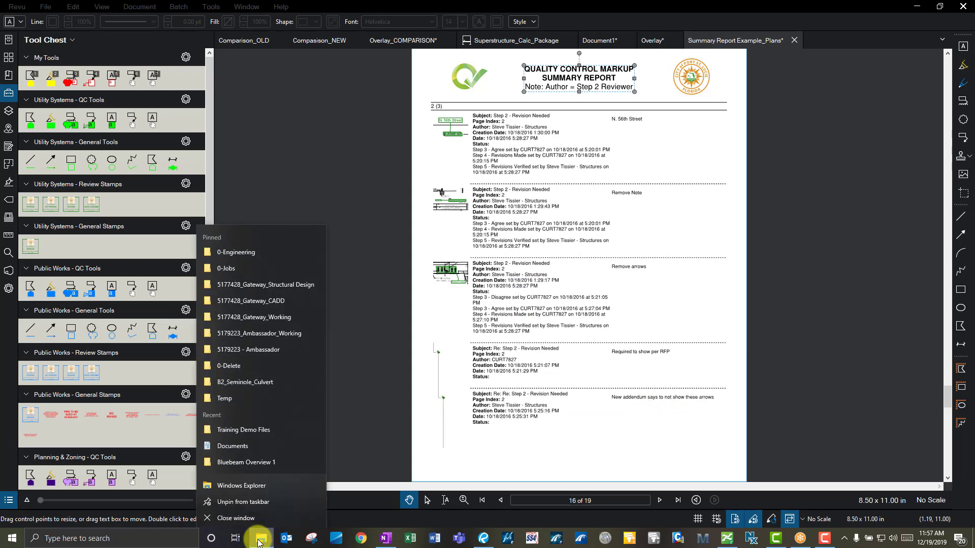
left_click(263, 483)
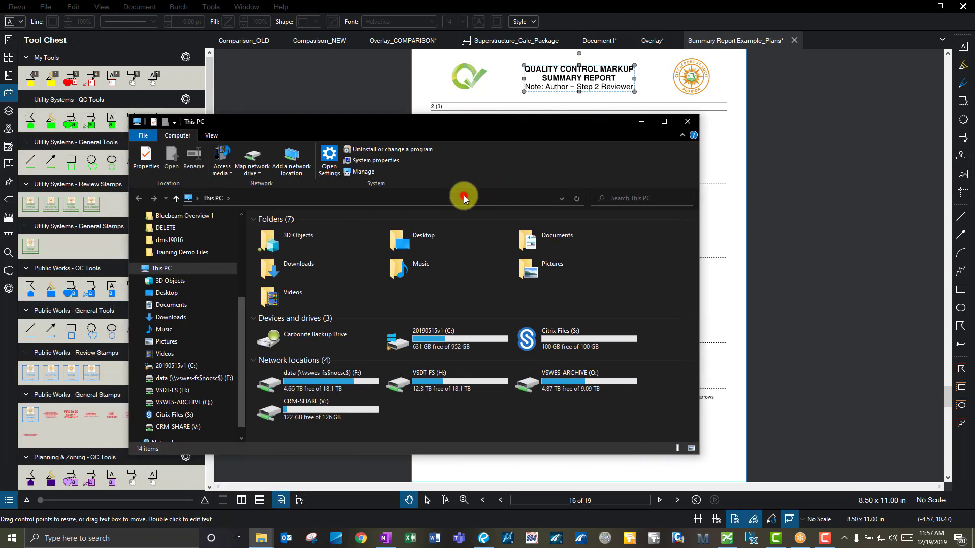
left_click(463, 198)
key("ctrl+v")
key("Return")
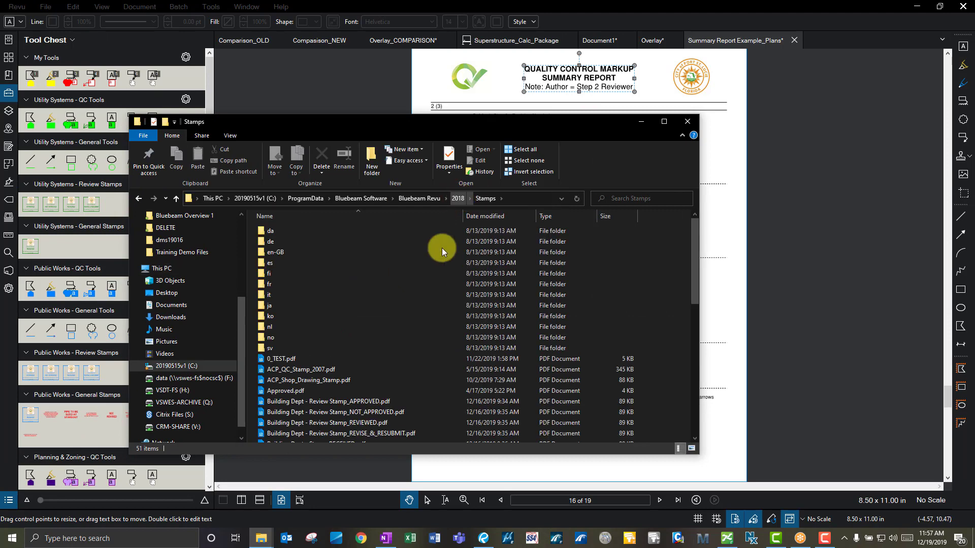
Examine the stamp PDF files in the Stamps folder and close the Explorer window to return to Revu.
left_click_drag(444, 126, 483, 69)
left_click_drag(732, 202, 751, 205)
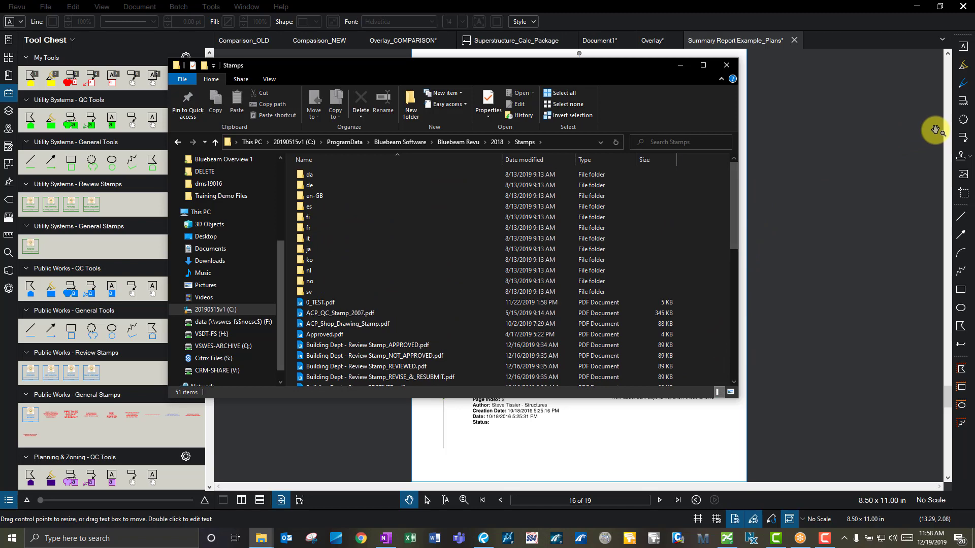
left_click(725, 67)
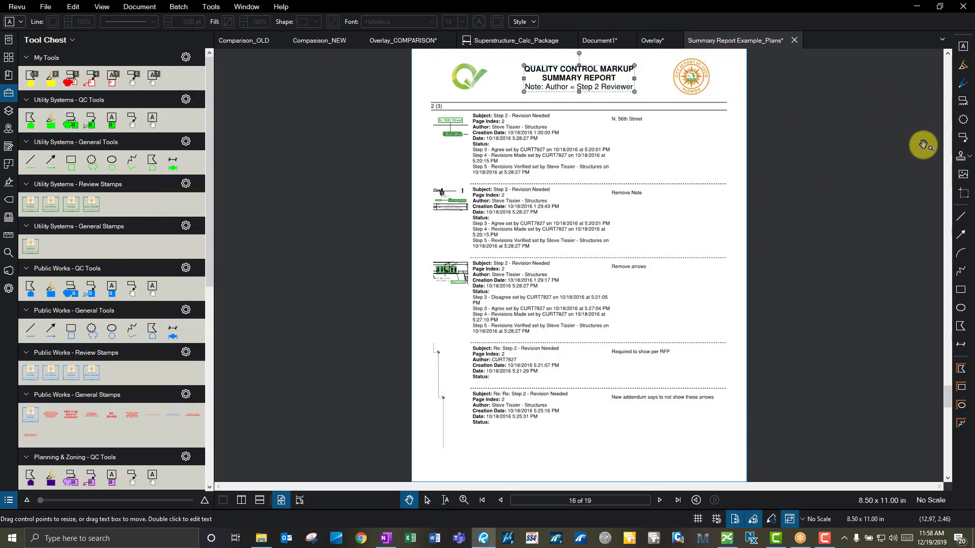